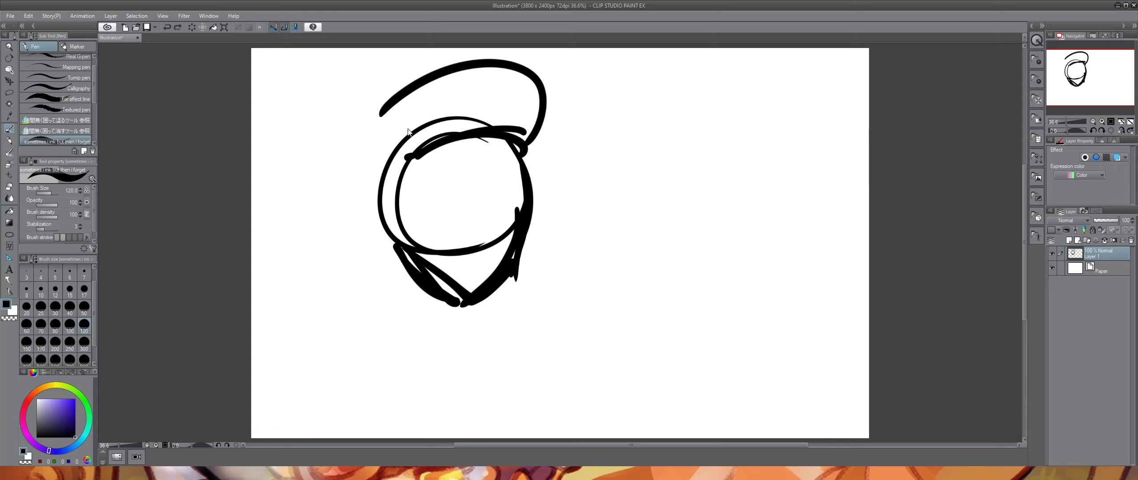
- Undo the last cap outline and rough in a smaller cap with a brim, a fringe and spiky hair on both sides of the head
{"action": "key", "text": "ctrl+z"}
{"action": "mouse_move", "coordinate": [515, 126]}
{"action": "left_mouse_down"}
{"action": "mouse_move", "coordinate": [381, 150]}
{"action": "mouse_move", "coordinate": [457, 92]}
{"action": "mouse_move", "coordinate": [517, 119]}
{"action": "mouse_move", "coordinate": [520, 141]}
{"action": "mouse_move", "coordinate": [551, 152]}
{"action": "mouse_move", "coordinate": [411, 156]}
{"action": "left_mouse_up"}
{"action": "mouse_move", "coordinate": [528, 168]}
{"action": "left_mouse_down"}
{"action": "mouse_move", "coordinate": [574, 231]}
{"action": "mouse_move", "coordinate": [529, 253]}
{"action": "left_mouse_up"}
{"action": "mouse_move", "coordinate": [488, 160]}
{"action": "left_mouse_down"}
{"action": "mouse_move", "coordinate": [493, 202]}
{"action": "mouse_move", "coordinate": [487, 181]}
{"action": "left_mouse_up"}
{"action": "mouse_move", "coordinate": [484, 186]}
{"action": "left_mouse_down"}
{"action": "mouse_move", "coordinate": [502, 211]}
{"action": "mouse_move", "coordinate": [431, 216]}
{"action": "left_mouse_up"}
{"action": "left_click_drag", "start_coordinate": [425, 161], "coordinate": [402, 186]}
{"action": "left_click_drag", "start_coordinate": [382, 149], "coordinate": [332, 227]}
{"action": "mouse_move", "coordinate": [367, 176]}
{"action": "left_mouse_down"}
{"action": "mouse_move", "coordinate": [361, 195]}
{"action": "mouse_move", "coordinate": [382, 243]}
{"action": "left_mouse_up"}
{"action": "left_click_drag", "start_coordinate": [390, 245], "coordinate": [395, 265]}
- Rough in a scribbled diagonal shape beside the head, topped by a pointed triangular form with a vertical line above it
{"action": "left_click_drag", "start_coordinate": [521, 373], "coordinate": [610, 237]}
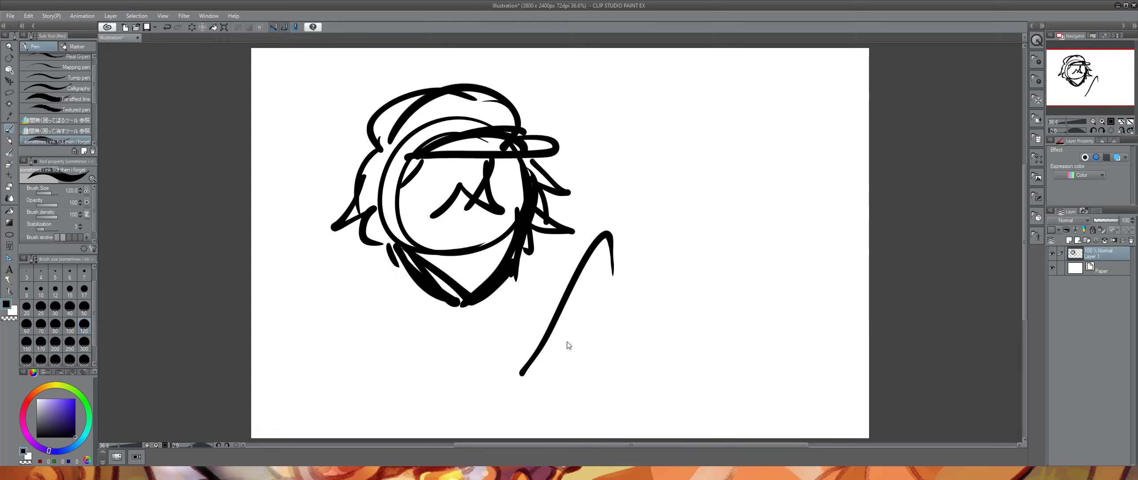
{"action": "key", "text": "ctrl+z"}
{"action": "left_click_drag", "start_coordinate": [580, 405], "coordinate": [644, 306]}
{"action": "key", "text": "ctrl+z"}
{"action": "mouse_move", "coordinate": [599, 402]}
{"action": "left_mouse_down"}
{"action": "mouse_move", "coordinate": [651, 309]}
{"action": "mouse_move", "coordinate": [671, 313]}
{"action": "mouse_move", "coordinate": [619, 371]}
{"action": "mouse_move", "coordinate": [697, 295]}
{"action": "mouse_move", "coordinate": [683, 323]}
{"action": "mouse_move", "coordinate": [658, 352]}
{"action": "mouse_move", "coordinate": [674, 321]}
{"action": "mouse_move", "coordinate": [639, 355]}
{"action": "mouse_move", "coordinate": [679, 285]}
{"action": "mouse_move", "coordinate": [661, 351]}
{"action": "mouse_move", "coordinate": [635, 379]}
{"action": "mouse_move", "coordinate": [662, 335]}
{"action": "mouse_move", "coordinate": [649, 374]}
{"action": "left_mouse_up"}
{"action": "key", "text": "ctrl+z"}
{"action": "mouse_move", "coordinate": [643, 387]}
{"action": "left_mouse_down"}
{"action": "mouse_move", "coordinate": [626, 362]}
{"action": "mouse_move", "coordinate": [623, 422]}
{"action": "mouse_move", "coordinate": [724, 249]}
{"action": "mouse_move", "coordinate": [662, 342]}
{"action": "mouse_move", "coordinate": [640, 402]}
{"action": "left_mouse_up"}
{"action": "mouse_move", "coordinate": [765, 252]}
{"action": "left_mouse_down"}
{"action": "mouse_move", "coordinate": [687, 222]}
{"action": "mouse_move", "coordinate": [695, 291]}
{"action": "mouse_move", "coordinate": [775, 265]}
{"action": "mouse_move", "coordinate": [727, 191]}
{"action": "mouse_move", "coordinate": [732, 222]}
{"action": "mouse_move", "coordinate": [728, 87]}
{"action": "left_mouse_up"}
{"action": "left_click_drag", "start_coordinate": [728, 87], "coordinate": [736, 225]}
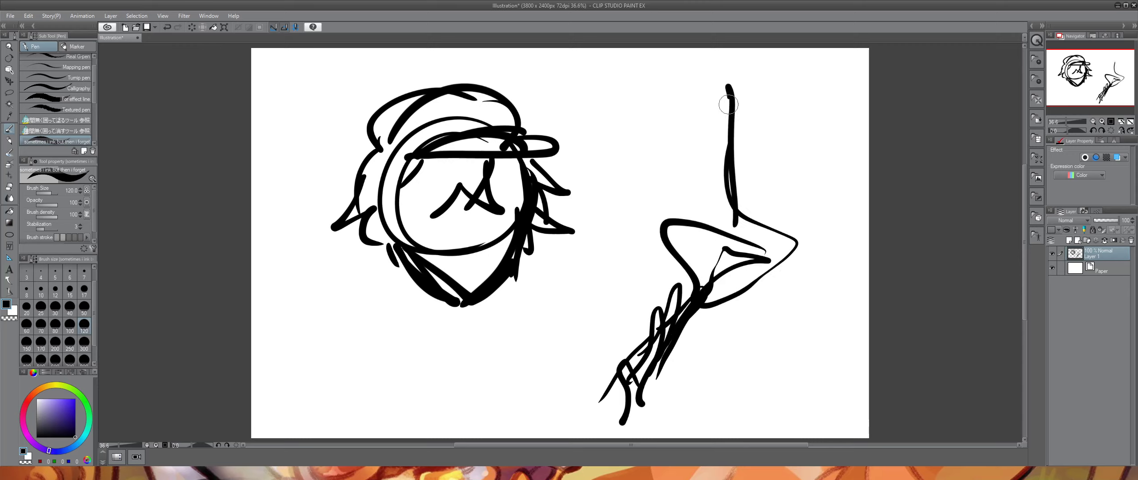
- Extend the vertical line to the canvas edge and sketch jagged tufts around the upper right corner of the drawing
{"action": "left_click_drag", "start_coordinate": [729, 109], "coordinate": [742, 158]}
{"action": "left_click_drag", "start_coordinate": [757, 233], "coordinate": [767, 181]}
{"action": "mouse_move", "coordinate": [767, 181]}
{"action": "left_mouse_down"}
{"action": "mouse_move", "coordinate": [686, 89]}
{"action": "mouse_move", "coordinate": [705, 48]}
{"action": "left_mouse_up"}
{"action": "left_click_drag", "start_coordinate": [705, 48], "coordinate": [713, 171]}
{"action": "key", "text": "ctrl+z"}
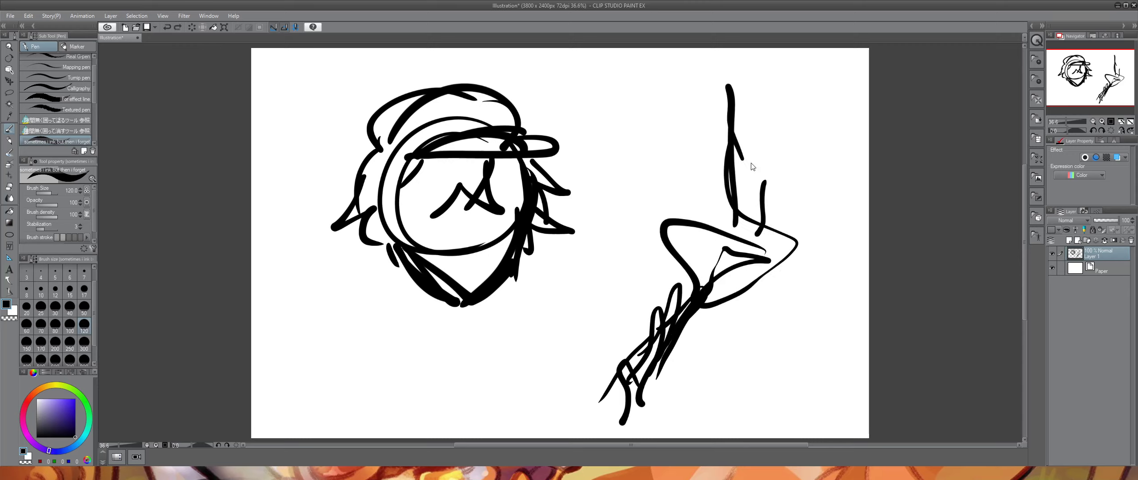
{"action": "mouse_move", "coordinate": [754, 65]}
{"action": "left_mouse_down"}
{"action": "mouse_move", "coordinate": [715, 92]}
{"action": "mouse_move", "coordinate": [729, 49]}
{"action": "left_mouse_up"}
{"action": "key", "text": "ctrl+z"}
{"action": "key", "text": "ctrl+z"}
{"action": "mouse_move", "coordinate": [730, 89]}
{"action": "left_mouse_down"}
{"action": "mouse_move", "coordinate": [741, 51]}
{"action": "mouse_move", "coordinate": [862, 83]}
{"action": "mouse_move", "coordinate": [883, 147]}
{"action": "mouse_move", "coordinate": [867, 195]}
{"action": "mouse_move", "coordinate": [826, 240]}
{"action": "left_mouse_up"}
{"action": "left_click_drag", "start_coordinate": [846, 178], "coordinate": [822, 235]}
- Erase the short vertical stroke above the pointed triangular shape and return to the sketching pen
{"action": "key", "text": "e"}
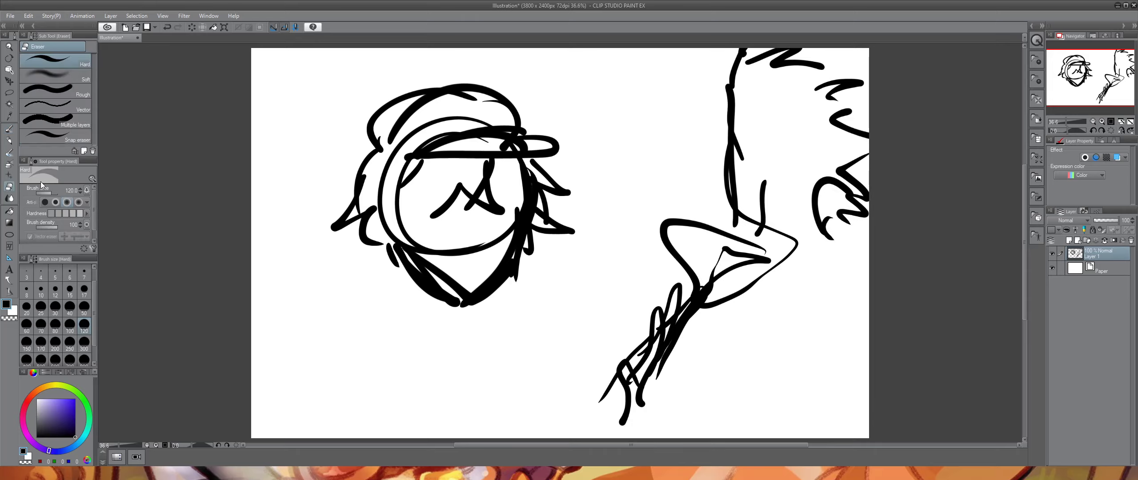
{"action": "mouse_move", "coordinate": [772, 166]}
{"action": "left_mouse_down"}
{"action": "mouse_move", "coordinate": [755, 196]}
{"action": "mouse_move", "coordinate": [767, 215]}
{"action": "mouse_move", "coordinate": [747, 209]}
{"action": "mouse_move", "coordinate": [762, 235]}
{"action": "left_mouse_up"}
{"action": "left_click", "coordinate": [9, 133]}
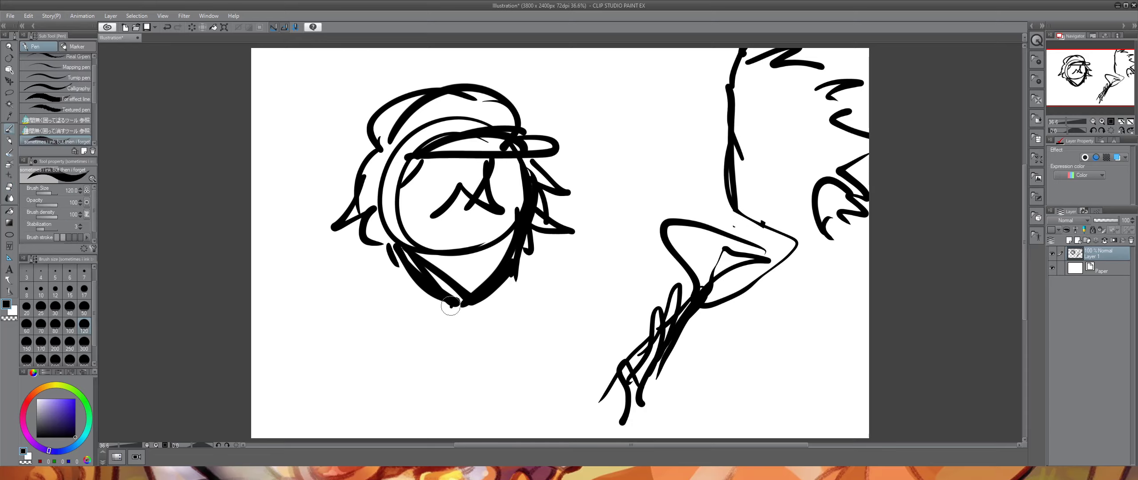
- Sketch the character's neck, shoulders and both arms below the head, down to the canvas edge
{"action": "mouse_move", "coordinate": [438, 278]}
{"action": "left_mouse_down"}
{"action": "mouse_move", "coordinate": [431, 336]}
{"action": "mouse_move", "coordinate": [439, 331]}
{"action": "left_mouse_up"}
{"action": "mouse_move", "coordinate": [444, 313]}
{"action": "left_mouse_down"}
{"action": "mouse_move", "coordinate": [432, 335]}
{"action": "mouse_move", "coordinate": [499, 323]}
{"action": "mouse_move", "coordinate": [383, 289]}
{"action": "mouse_move", "coordinate": [418, 282]}
{"action": "mouse_move", "coordinate": [359, 292]}
{"action": "mouse_move", "coordinate": [358, 382]}
{"action": "left_mouse_up"}
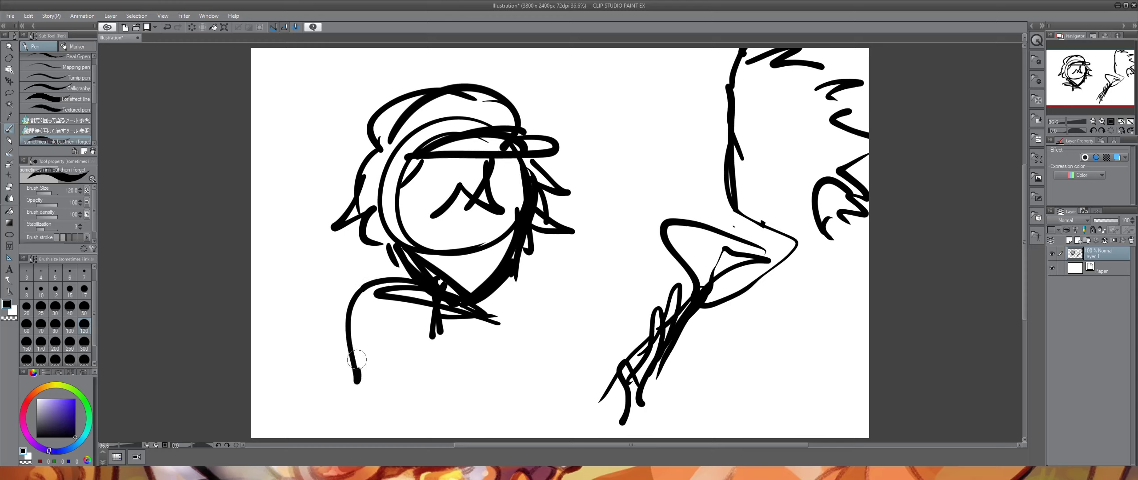
{"action": "left_click_drag", "start_coordinate": [350, 290], "coordinate": [357, 417]}
{"action": "mouse_move", "coordinate": [477, 304]}
{"action": "left_mouse_down"}
{"action": "mouse_move", "coordinate": [519, 348]}
{"action": "mouse_move", "coordinate": [498, 405]}
{"action": "left_mouse_up"}
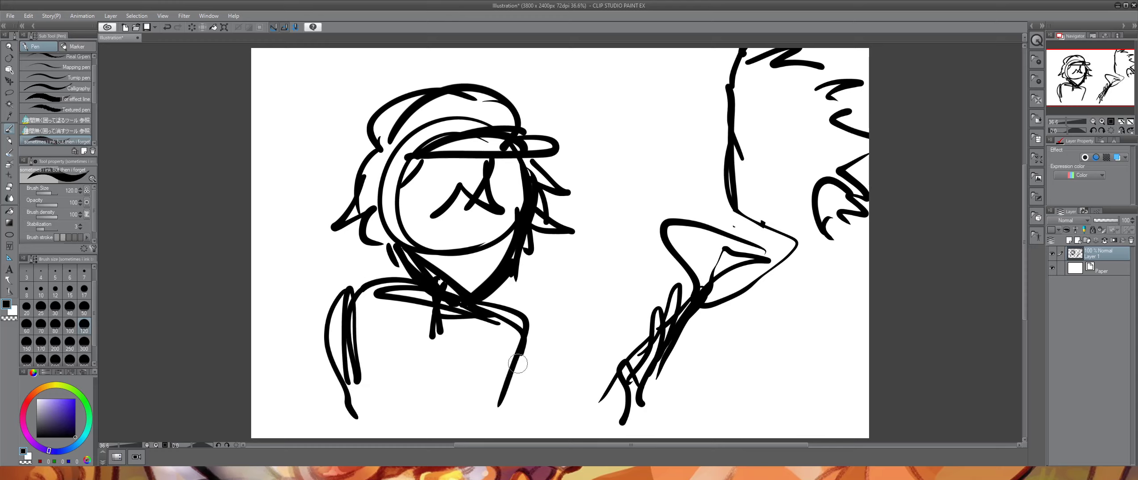
{"action": "mouse_move", "coordinate": [524, 347]}
{"action": "left_mouse_down"}
{"action": "mouse_move", "coordinate": [505, 418]}
{"action": "mouse_move", "coordinate": [531, 438]}
{"action": "left_mouse_up"}
{"action": "left_click_drag", "start_coordinate": [328, 335], "coordinate": [340, 438]}
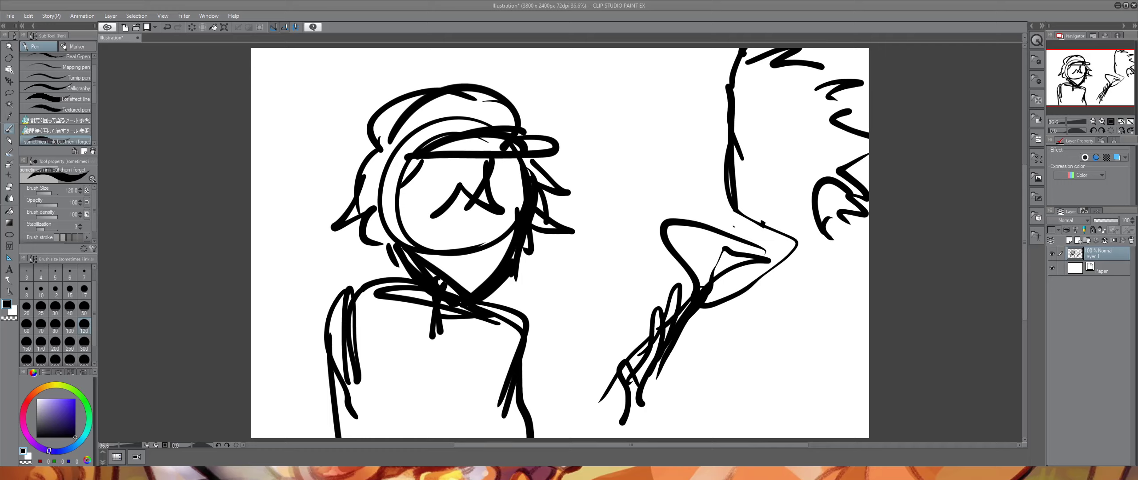
- Reinforce the neck, shoulder and outer arm lines of the capped character with heavier strokes
{"action": "left_click_drag", "start_coordinate": [419, 277], "coordinate": [411, 320]}
{"action": "key", "text": "ctrl+z"}
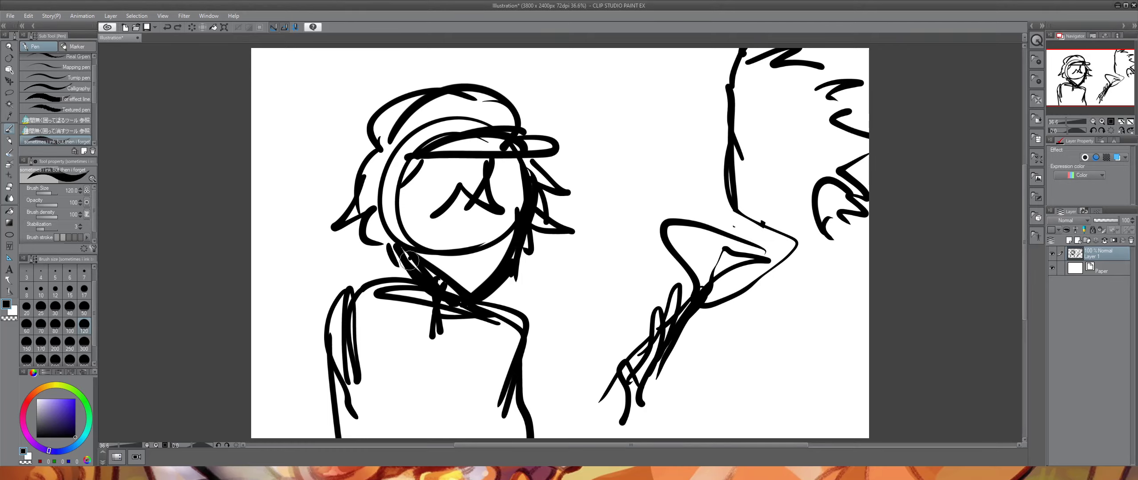
{"action": "mouse_move", "coordinate": [409, 259]}
{"action": "left_mouse_down"}
{"action": "mouse_move", "coordinate": [402, 293]}
{"action": "mouse_move", "coordinate": [343, 324]}
{"action": "mouse_move", "coordinate": [346, 427]}
{"action": "left_mouse_up"}
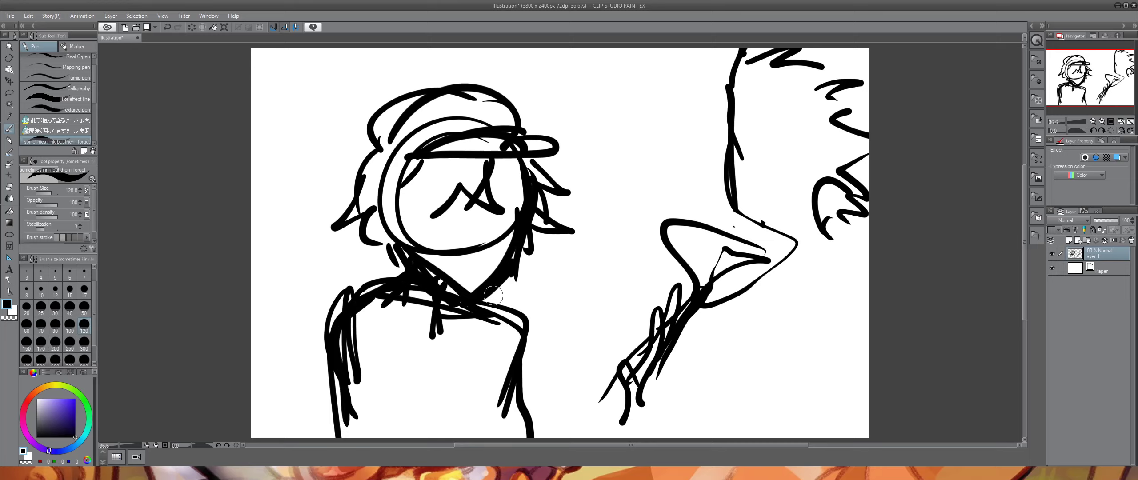
{"action": "mouse_move", "coordinate": [489, 297]}
{"action": "left_mouse_down"}
{"action": "mouse_move", "coordinate": [514, 316]}
{"action": "mouse_move", "coordinate": [526, 429]}
{"action": "left_mouse_up"}
{"action": "left_click_drag", "start_coordinate": [511, 324], "coordinate": [533, 434]}
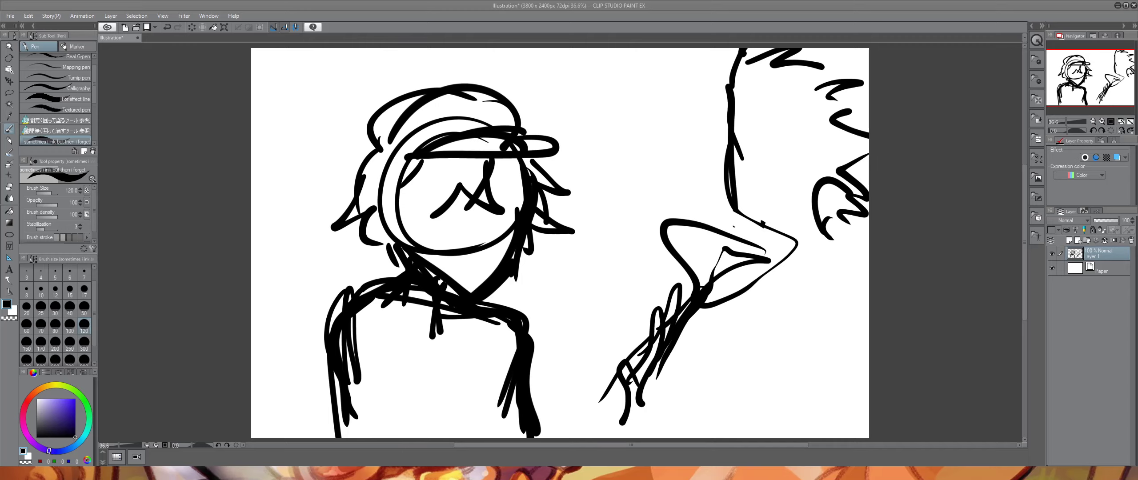
- Add a new layer above the sketch and lower Layer 1's opacity to 12%
{"action": "left_click", "coordinate": [1068, 240]}
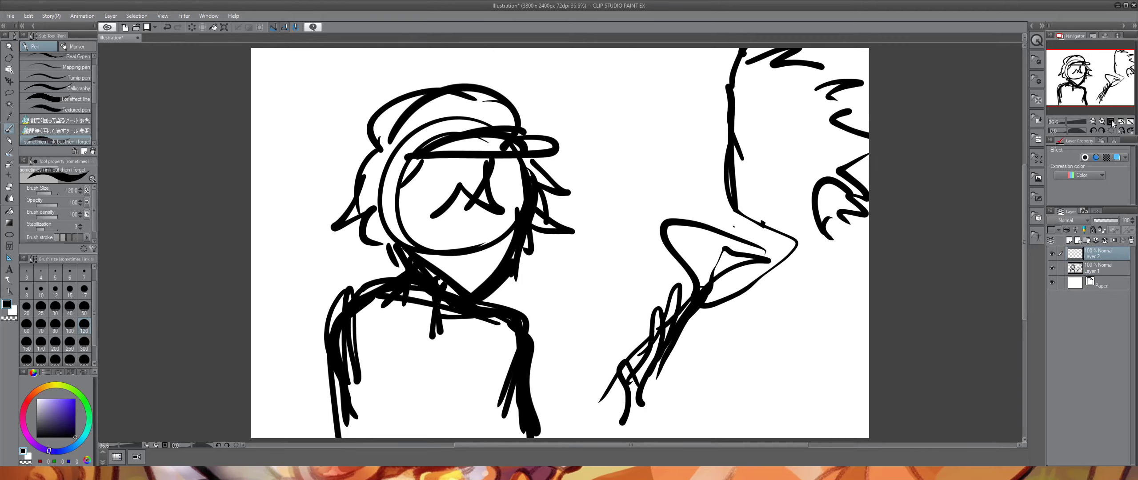
{"action": "left_click_drag", "start_coordinate": [1100, 94], "coordinate": [1104, 87]}
{"action": "left_click", "coordinate": [1087, 266]}
{"action": "left_click", "coordinate": [1096, 220]}
{"action": "left_click", "coordinate": [1097, 253]}
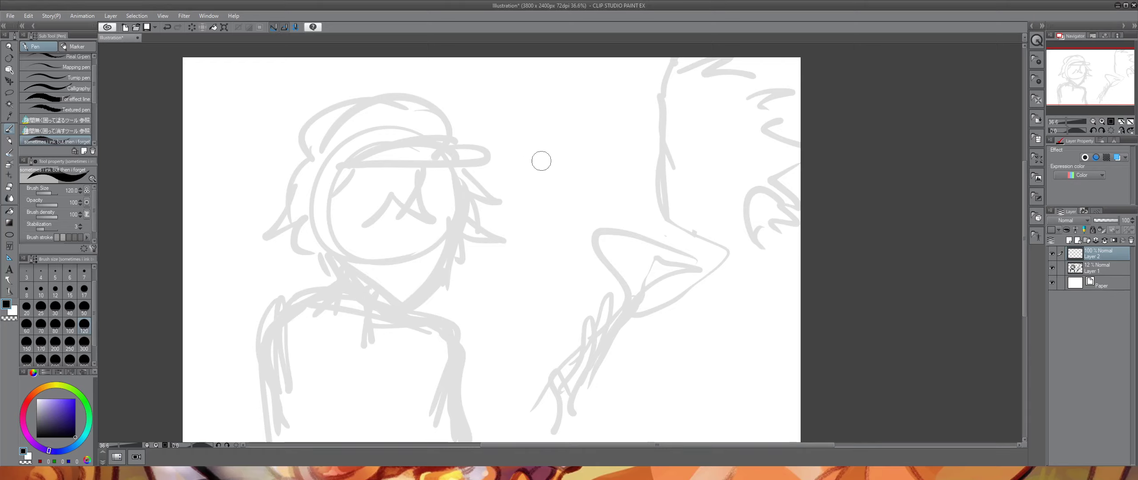
{"action": "left_click_drag", "start_coordinate": [426, 166], "coordinate": [431, 233]}
{"action": "key", "text": "ctrl+z"}
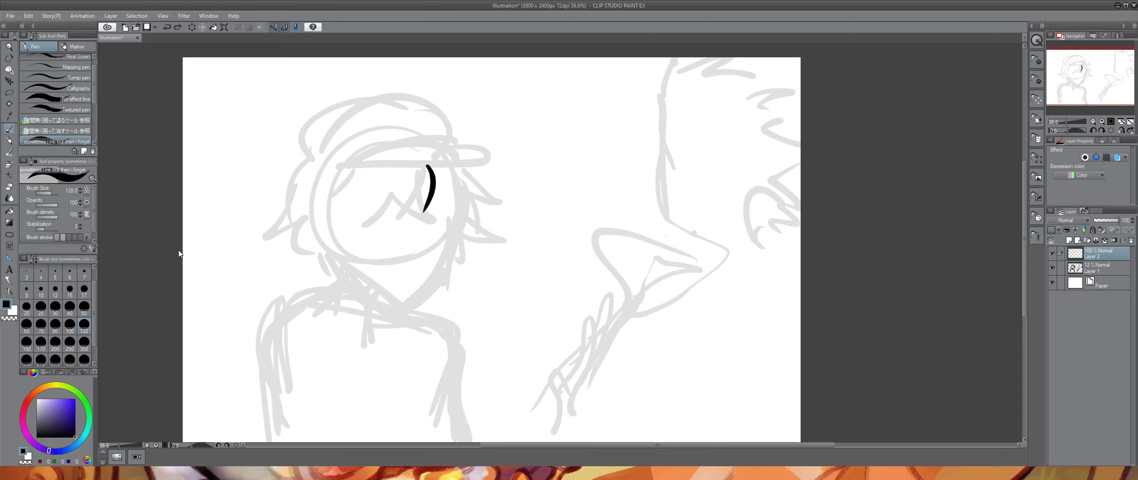
{"action": "key", "text": "ctrl+z"}
- Try inking the cheek, jawline, chin and neck over the faded sketch with a finer pen at brush size 50
{"action": "scroll", "coordinate": [89, 128], "scroll_direction": "down", "scroll_amount": 3}
{"action": "left_click", "coordinate": [78, 121]}
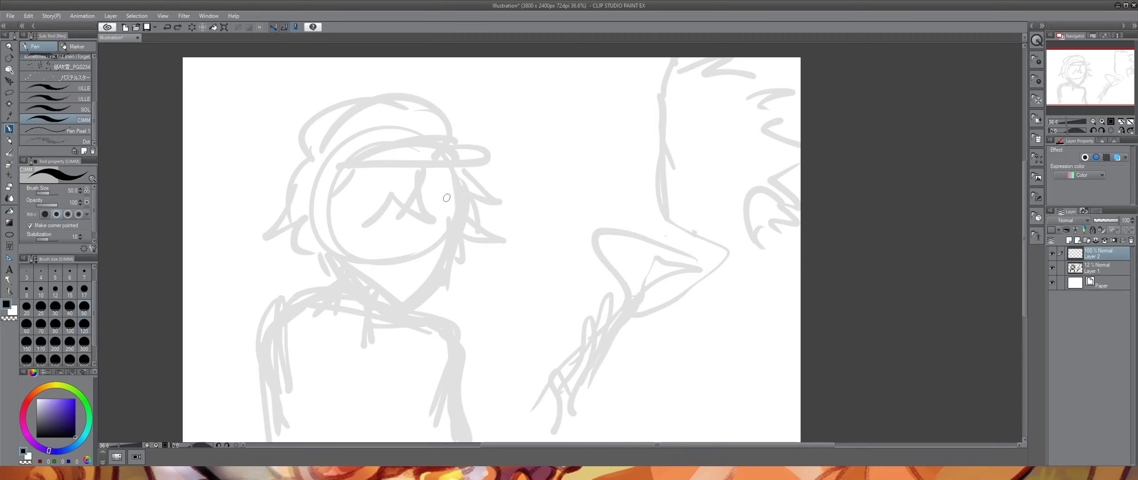
{"action": "mouse_move", "coordinate": [455, 165]}
{"action": "left_mouse_down"}
{"action": "mouse_move", "coordinate": [437, 267]}
{"action": "mouse_move", "coordinate": [418, 297]}
{"action": "left_mouse_up"}
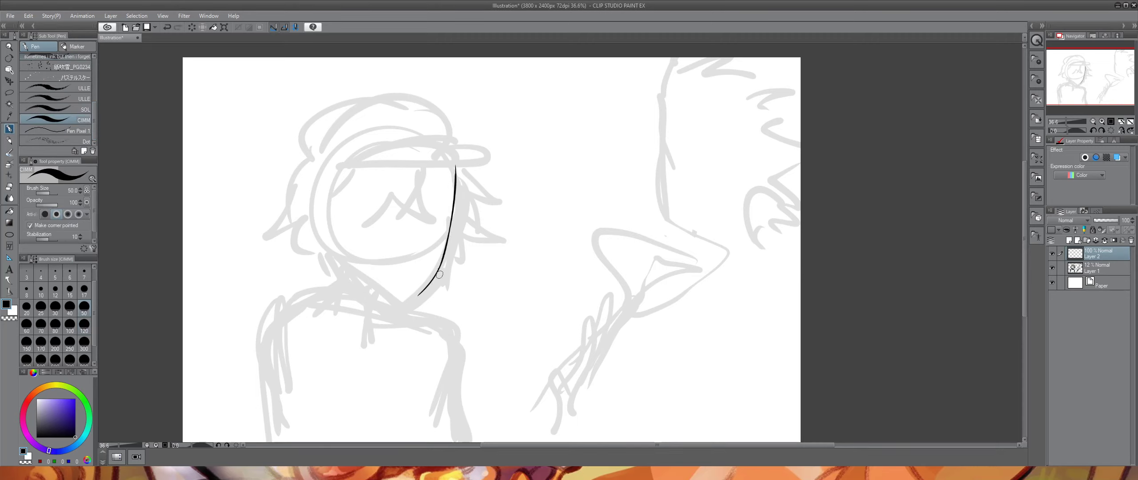
{"action": "left_click_drag", "start_coordinate": [451, 238], "coordinate": [405, 306]}
{"action": "mouse_move", "coordinate": [440, 261]}
{"action": "left_mouse_down"}
{"action": "mouse_move", "coordinate": [399, 302]}
{"action": "mouse_move", "coordinate": [355, 273]}
{"action": "left_mouse_up"}
{"action": "mouse_move", "coordinate": [406, 301]}
{"action": "left_mouse_down"}
{"action": "mouse_move", "coordinate": [343, 268]}
{"action": "mouse_move", "coordinate": [376, 309]}
{"action": "mouse_move", "coordinate": [370, 337]}
{"action": "left_mouse_up"}
{"action": "key", "text": "ctrl+z"}
{"action": "key", "text": "ctrl+z"}
{"action": "key", "text": "ctrl+z"}
{"action": "left_click_drag", "start_coordinate": [389, 296], "coordinate": [379, 311]}
{"action": "left_click_drag", "start_coordinate": [378, 307], "coordinate": [391, 313]}
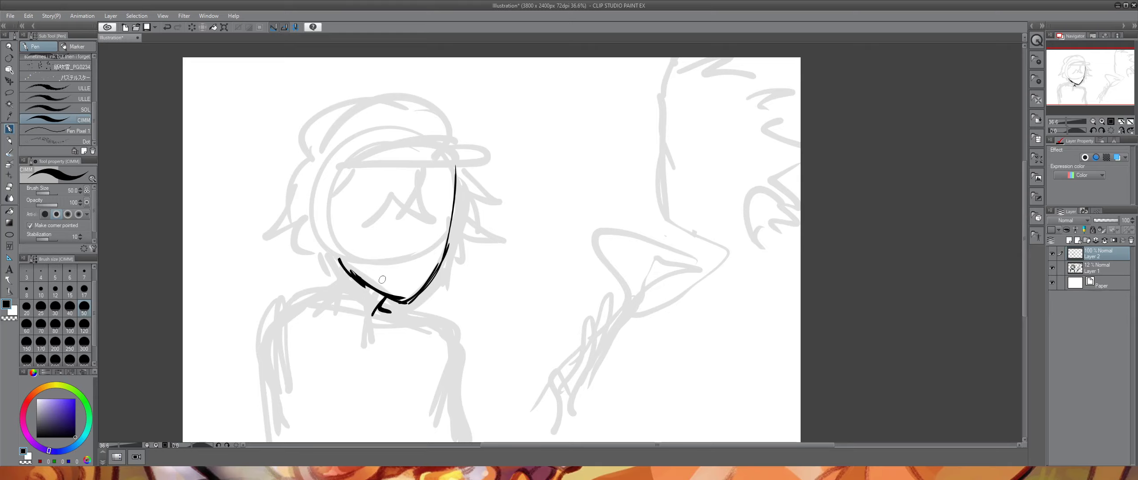
- Clear the ink from Layer 2 and hide the faded sketch on Layer 1
{"action": "left_click", "coordinate": [191, 27]}
{"action": "mouse_move", "coordinate": [1093, 86]}
{"action": "left_mouse_down"}
{"action": "mouse_move", "coordinate": [1096, 52]}
{"action": "mouse_move", "coordinate": [1096, 79]}
{"action": "left_mouse_up"}
{"action": "left_click", "coordinate": [1052, 267]}
{"action": "left_click", "coordinate": [1103, 114]}
- Sketch a new head with the thick sketching pen: a circle, cheek and jaw lines, a neck and the right shoulder
{"action": "scroll", "coordinate": [94, 107], "scroll_direction": "up", "scroll_amount": 3}
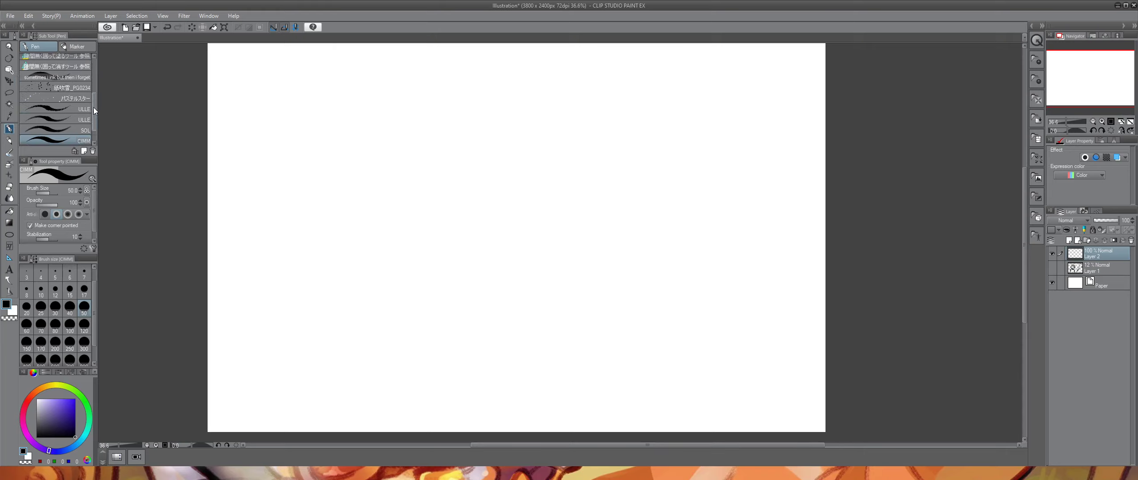
{"action": "left_click", "coordinate": [70, 123]}
{"action": "mouse_move", "coordinate": [515, 109]}
{"action": "left_mouse_down"}
{"action": "mouse_move", "coordinate": [497, 256]}
{"action": "mouse_move", "coordinate": [482, 280]}
{"action": "mouse_move", "coordinate": [406, 185]}
{"action": "mouse_move", "coordinate": [534, 161]}
{"action": "left_mouse_up"}
{"action": "key", "text": "ctrl+z"}
{"action": "left_click_drag", "start_coordinate": [515, 102], "coordinate": [474, 233]}
{"action": "left_click_drag", "start_coordinate": [530, 120], "coordinate": [544, 242]}
{"action": "left_click_drag", "start_coordinate": [529, 138], "coordinate": [508, 274]}
{"action": "mouse_move", "coordinate": [543, 191]}
{"action": "left_mouse_down"}
{"action": "mouse_move", "coordinate": [511, 262]}
{"action": "mouse_move", "coordinate": [447, 247]}
{"action": "mouse_move", "coordinate": [479, 263]}
{"action": "mouse_move", "coordinate": [450, 235]}
{"action": "mouse_move", "coordinate": [493, 291]}
{"action": "mouse_move", "coordinate": [511, 265]}
{"action": "mouse_move", "coordinate": [513, 279]}
{"action": "mouse_move", "coordinate": [544, 271]}
{"action": "mouse_move", "coordinate": [527, 268]}
{"action": "mouse_move", "coordinate": [570, 272]}
{"action": "mouse_move", "coordinate": [578, 316]}
{"action": "left_mouse_up"}
{"action": "mouse_move", "coordinate": [524, 265]}
{"action": "left_mouse_down"}
{"action": "mouse_move", "coordinate": [608, 275]}
{"action": "mouse_move", "coordinate": [612, 344]}
{"action": "left_mouse_up"}
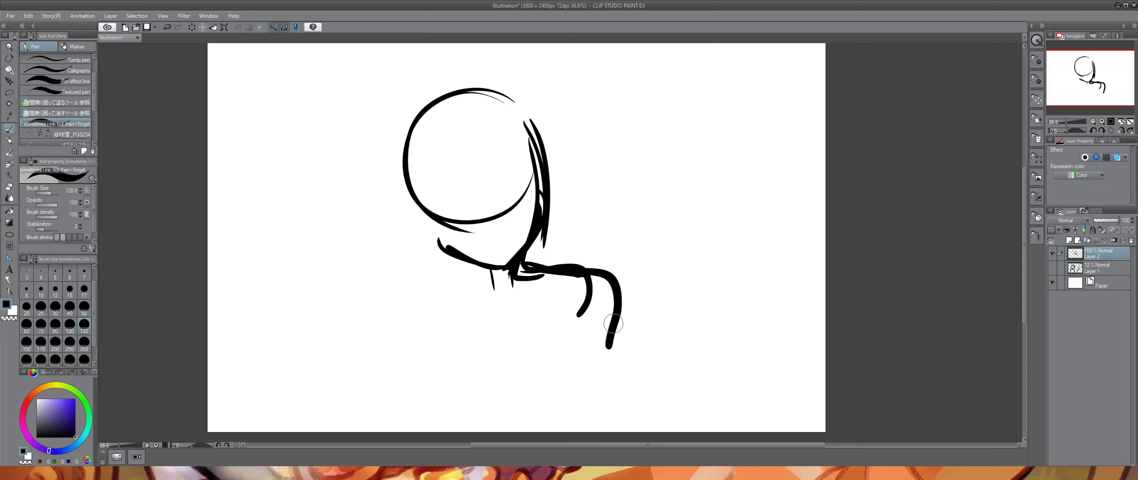
- Sketch both upper arms and the left shoulder of the new figure down to the canvas edge
{"action": "left_click_drag", "start_coordinate": [603, 287], "coordinate": [619, 402]}
{"action": "key", "text": "ctrl+z"}
{"action": "mouse_move", "coordinate": [568, 274]}
{"action": "left_mouse_down"}
{"action": "mouse_move", "coordinate": [608, 286]}
{"action": "mouse_move", "coordinate": [617, 381]}
{"action": "left_mouse_up"}
{"action": "left_click_drag", "start_coordinate": [600, 297], "coordinate": [632, 418]}
{"action": "mouse_move", "coordinate": [464, 266]}
{"action": "left_mouse_down"}
{"action": "mouse_move", "coordinate": [468, 298]}
{"action": "mouse_move", "coordinate": [426, 296]}
{"action": "mouse_move", "coordinate": [402, 321]}
{"action": "mouse_move", "coordinate": [400, 420]}
{"action": "left_mouse_up"}
{"action": "left_click_drag", "start_coordinate": [406, 319], "coordinate": [390, 429]}
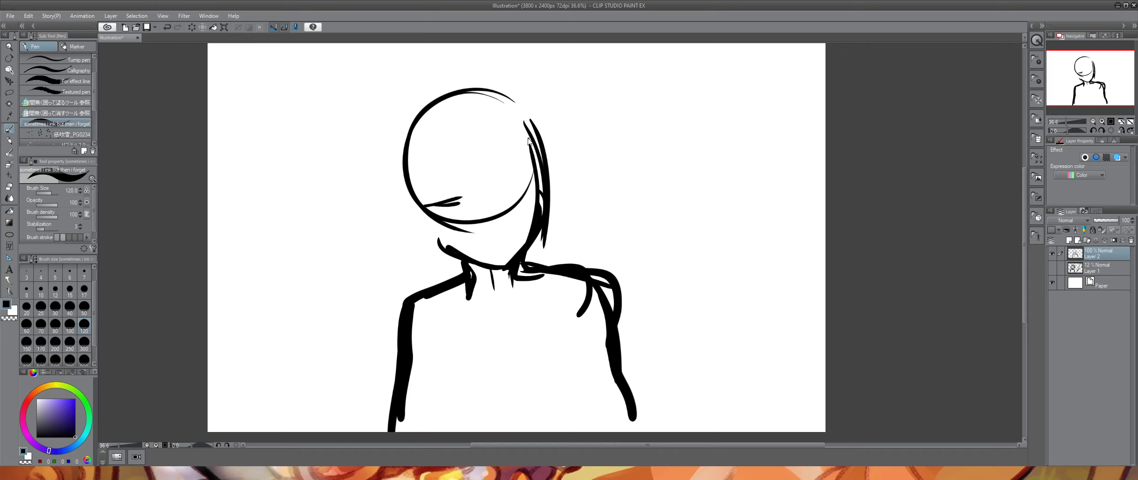
- Sketch a tilted cap with a band, a jagged fringe and spiky side hair on the new head
{"action": "mouse_move", "coordinate": [531, 157]}
{"action": "left_mouse_down"}
{"action": "mouse_move", "coordinate": [418, 176]}
{"action": "mouse_move", "coordinate": [531, 142]}
{"action": "left_mouse_up"}
{"action": "mouse_move", "coordinate": [416, 175]}
{"action": "left_mouse_down"}
{"action": "mouse_move", "coordinate": [523, 149]}
{"action": "mouse_move", "coordinate": [420, 171]}
{"action": "left_mouse_up"}
{"action": "mouse_move", "coordinate": [405, 96]}
{"action": "left_mouse_down"}
{"action": "mouse_move", "coordinate": [375, 225]}
{"action": "mouse_move", "coordinate": [462, 254]}
{"action": "left_mouse_up"}
{"action": "mouse_move", "coordinate": [540, 152]}
{"action": "left_mouse_down"}
{"action": "mouse_move", "coordinate": [563, 170]}
{"action": "mouse_move", "coordinate": [555, 228]}
{"action": "left_mouse_up"}
{"action": "mouse_move", "coordinate": [518, 173]}
{"action": "left_mouse_down"}
{"action": "mouse_move", "coordinate": [511, 202]}
{"action": "mouse_move", "coordinate": [493, 209]}
{"action": "left_mouse_up"}
{"action": "mouse_move", "coordinate": [475, 193]}
{"action": "left_mouse_down"}
{"action": "mouse_move", "coordinate": [474, 225]}
{"action": "mouse_move", "coordinate": [452, 221]}
{"action": "left_mouse_up"}
{"action": "mouse_move", "coordinate": [457, 190]}
{"action": "left_mouse_down"}
{"action": "mouse_move", "coordinate": [411, 216]}
{"action": "mouse_move", "coordinate": [428, 235]}
{"action": "left_mouse_up"}
{"action": "left_click_drag", "start_coordinate": [519, 175], "coordinate": [553, 208]}
- Lower Layer 2's opacity to 25% and add a new layer above it
{"action": "left_click", "coordinate": [1099, 221]}
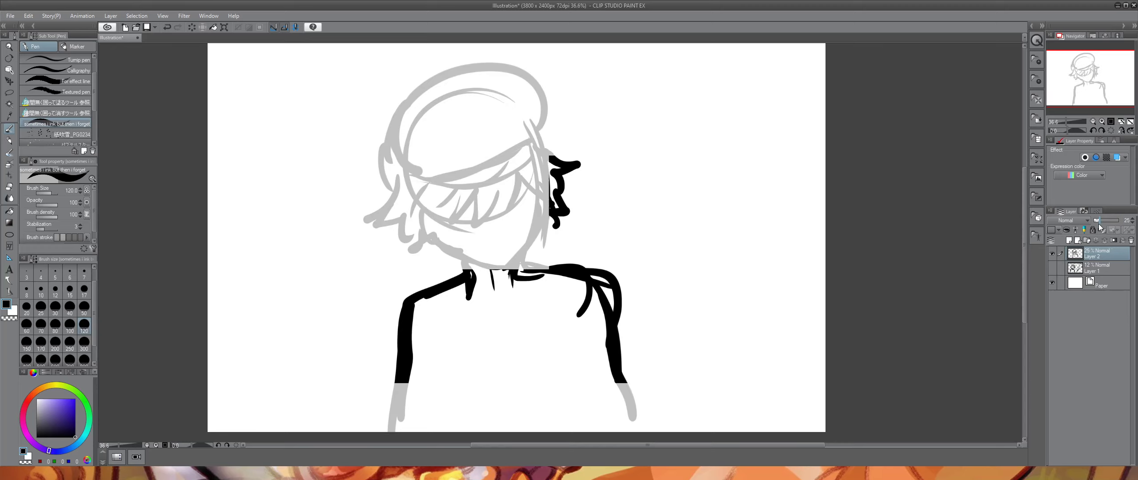
{"action": "left_click", "coordinate": [1069, 241]}
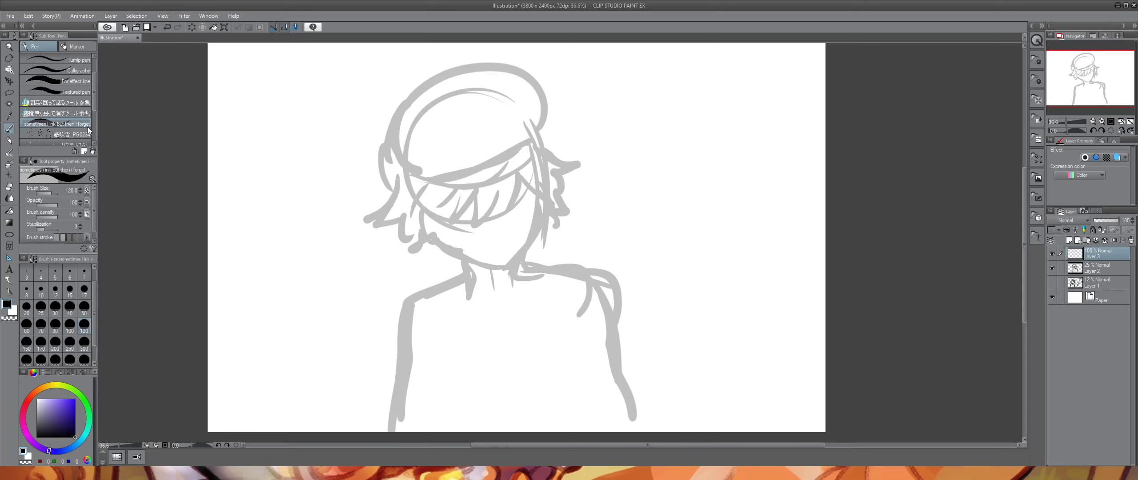
- Ink the face outline over the sketch, from the right cheek around the chin to the left cheek, with the finer pen at size 50
{"action": "scroll", "coordinate": [95, 96], "scroll_direction": "down", "scroll_amount": 3}
{"action": "left_click", "coordinate": [66, 119]}
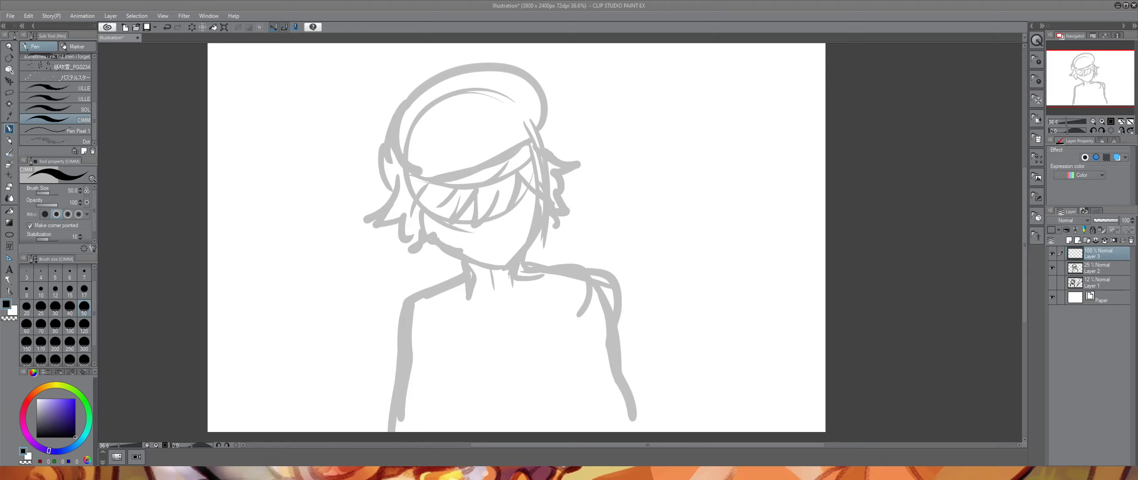
{"action": "left_click_drag", "start_coordinate": [538, 187], "coordinate": [528, 260]}
{"action": "key", "text": "ctrl+z"}
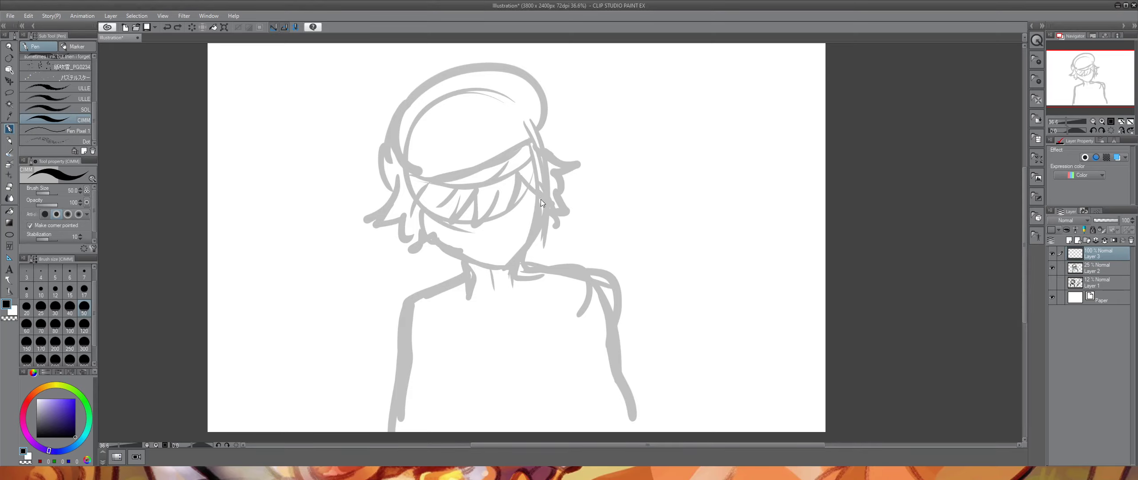
{"action": "left_click_drag", "start_coordinate": [537, 145], "coordinate": [534, 239]}
{"action": "left_click_drag", "start_coordinate": [538, 142], "coordinate": [533, 231]}
{"action": "left_click_drag", "start_coordinate": [540, 165], "coordinate": [532, 233]}
{"action": "left_click_drag", "start_coordinate": [540, 197], "coordinate": [520, 254]}
{"action": "left_click_drag", "start_coordinate": [539, 213], "coordinate": [509, 263]}
{"action": "key", "text": "ctrl+z"}
{"action": "left_click_drag", "start_coordinate": [538, 207], "coordinate": [508, 265]}
{"action": "mouse_move", "coordinate": [533, 231]}
{"action": "left_mouse_down"}
{"action": "mouse_move", "coordinate": [501, 265]}
{"action": "mouse_move", "coordinate": [451, 250]}
{"action": "left_mouse_up"}
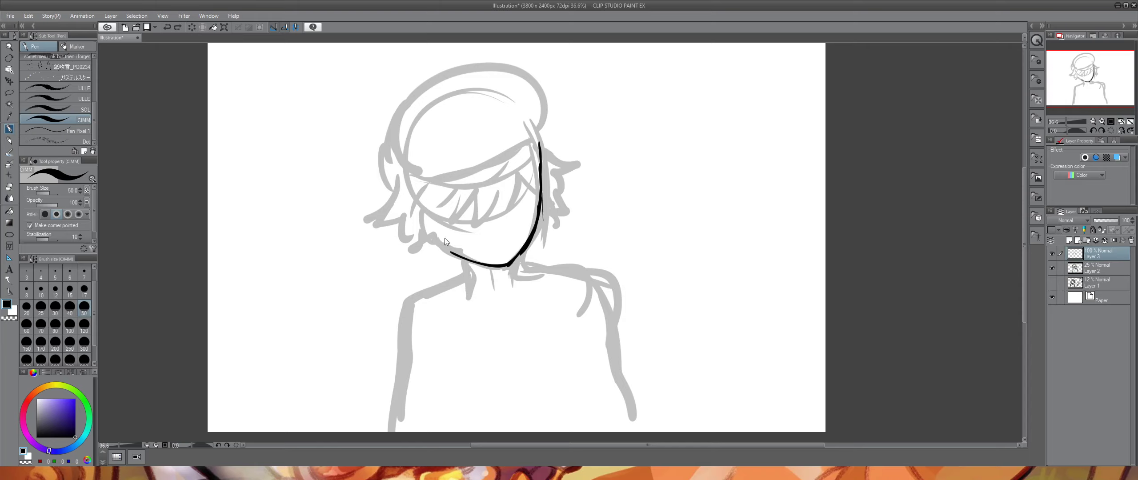
{"action": "left_click_drag", "start_coordinate": [421, 208], "coordinate": [456, 257]}
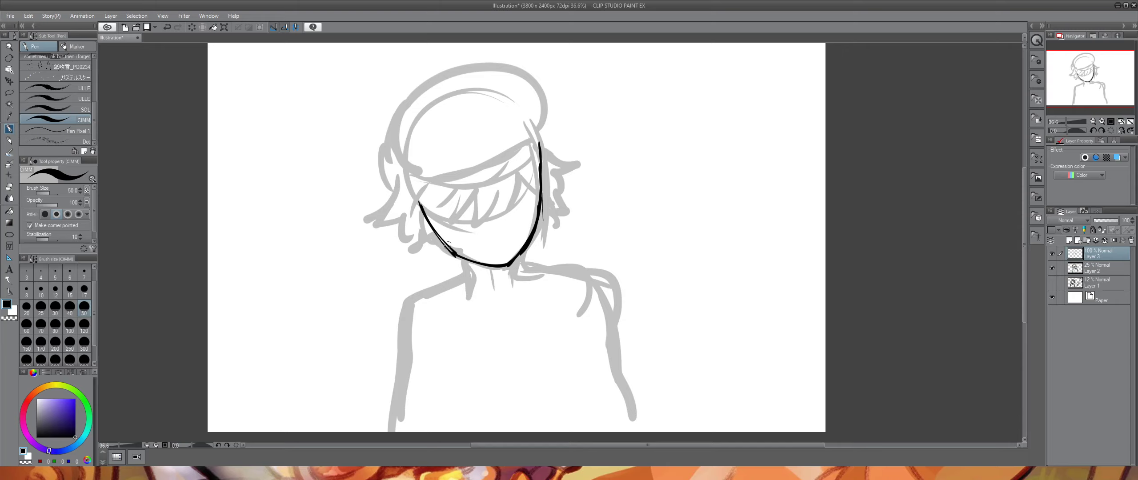
- Ink the right eye with its brow, the nose, the smiling mouth and small blush marks on the cheeks
{"action": "mouse_move", "coordinate": [505, 193]}
{"action": "left_mouse_down"}
{"action": "mouse_move", "coordinate": [527, 184]}
{"action": "mouse_move", "coordinate": [503, 191]}
{"action": "mouse_move", "coordinate": [514, 201]}
{"action": "mouse_move", "coordinate": [506, 193]}
{"action": "mouse_move", "coordinate": [531, 192]}
{"action": "mouse_move", "coordinate": [525, 205]}
{"action": "left_mouse_up"}
{"action": "key", "text": "ctrl+z"}
{"action": "key", "text": "ctrl+z"}
{"action": "left_click", "coordinate": [514, 196]}
{"action": "left_click_drag", "start_coordinate": [530, 201], "coordinate": [531, 207]}
{"action": "key", "text": "ctrl+z"}
{"action": "mouse_move", "coordinate": [503, 232]}
{"action": "left_mouse_down"}
{"action": "mouse_move", "coordinate": [516, 240]}
{"action": "mouse_move", "coordinate": [493, 250]}
{"action": "left_mouse_up"}
{"action": "key", "text": "ctrl+z"}
{"action": "key", "text": "ctrl+z"}
{"action": "key", "text": "ctrl+z"}
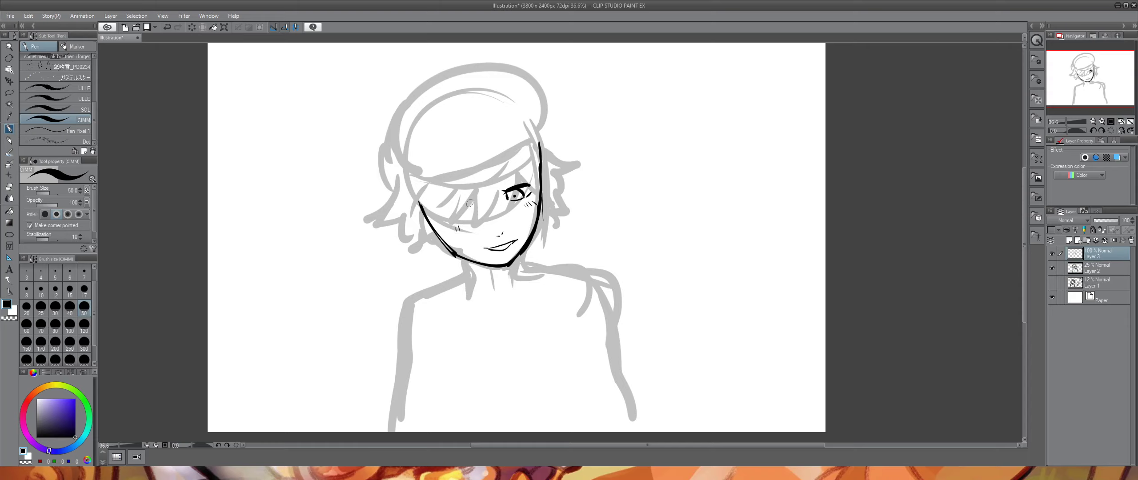
- Ink the left eye with its upper lash line and iris, redoing unsatisfactory strokes
{"action": "mouse_move", "coordinate": [471, 200]}
{"action": "left_mouse_down"}
{"action": "mouse_move", "coordinate": [440, 210]}
{"action": "mouse_move", "coordinate": [475, 199]}
{"action": "mouse_move", "coordinate": [449, 216]}
{"action": "left_mouse_up"}
{"action": "key", "text": "ctrl+z"}
{"action": "key", "text": "ctrl+z"}
{"action": "mouse_move", "coordinate": [460, 205]}
{"action": "left_mouse_down"}
{"action": "mouse_move", "coordinate": [484, 215]}
{"action": "mouse_move", "coordinate": [444, 219]}
{"action": "left_mouse_up"}
{"action": "key", "text": "ctrl+z"}
{"action": "key", "text": "ctrl+z"}
{"action": "key", "text": "ctrl+z"}
{"action": "key", "text": "ctrl+z"}
{"action": "key", "text": "ctrl+z"}
- Ink a long fringe strand between the eyes and the two curved lines of the cap's band across the forehead
{"action": "mouse_move", "coordinate": [505, 157]}
{"action": "left_mouse_down"}
{"action": "mouse_move", "coordinate": [503, 202]}
{"action": "mouse_move", "coordinate": [483, 222]}
{"action": "left_mouse_up"}
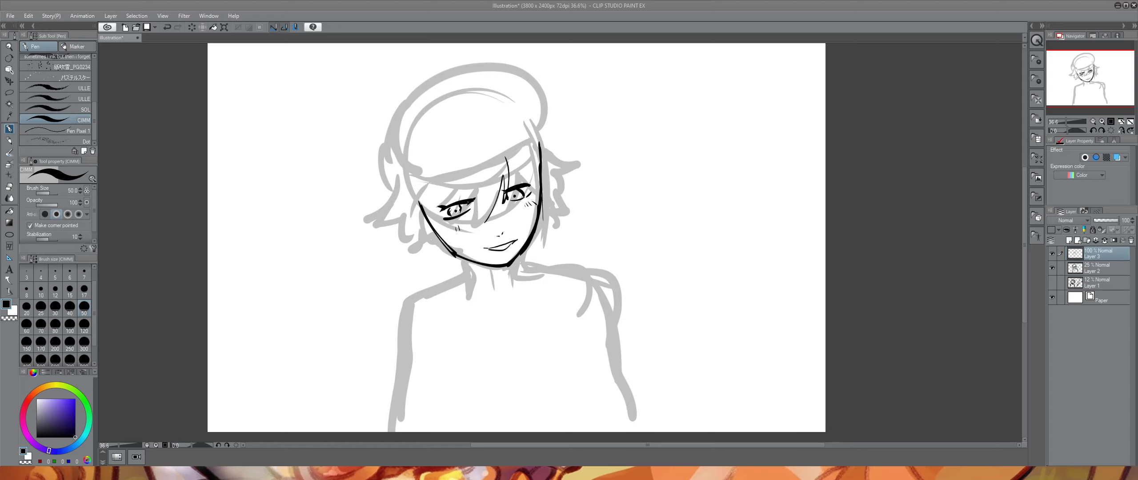
{"action": "left_click_drag", "start_coordinate": [538, 142], "coordinate": [427, 188]}
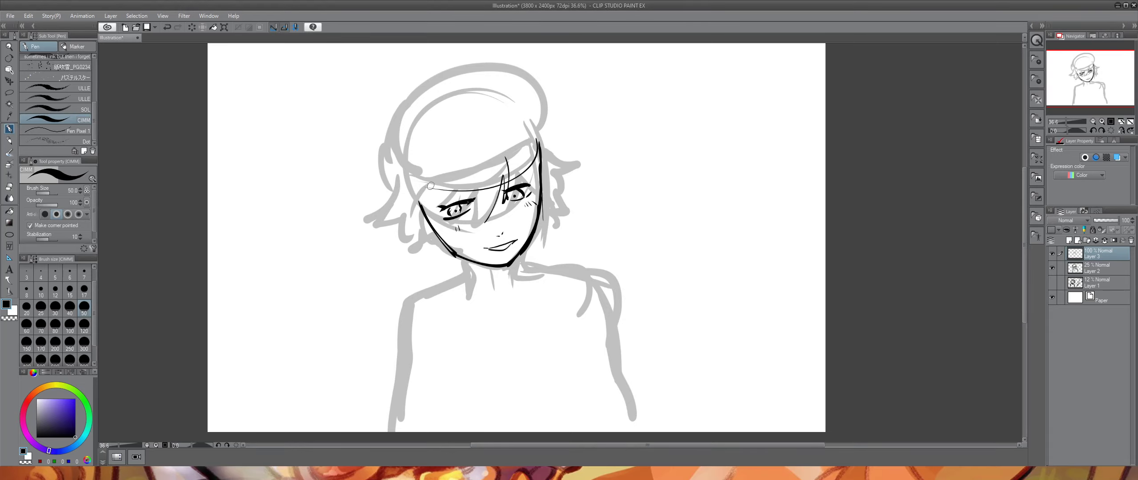
{"action": "left_click_drag", "start_coordinate": [530, 133], "coordinate": [411, 178]}
{"action": "key", "text": "ctrl+z"}
{"action": "mouse_move", "coordinate": [533, 128]}
{"action": "left_mouse_down"}
{"action": "mouse_move", "coordinate": [531, 156]}
{"action": "mouse_move", "coordinate": [533, 132]}
{"action": "mouse_move", "coordinate": [403, 174]}
{"action": "left_mouse_up"}
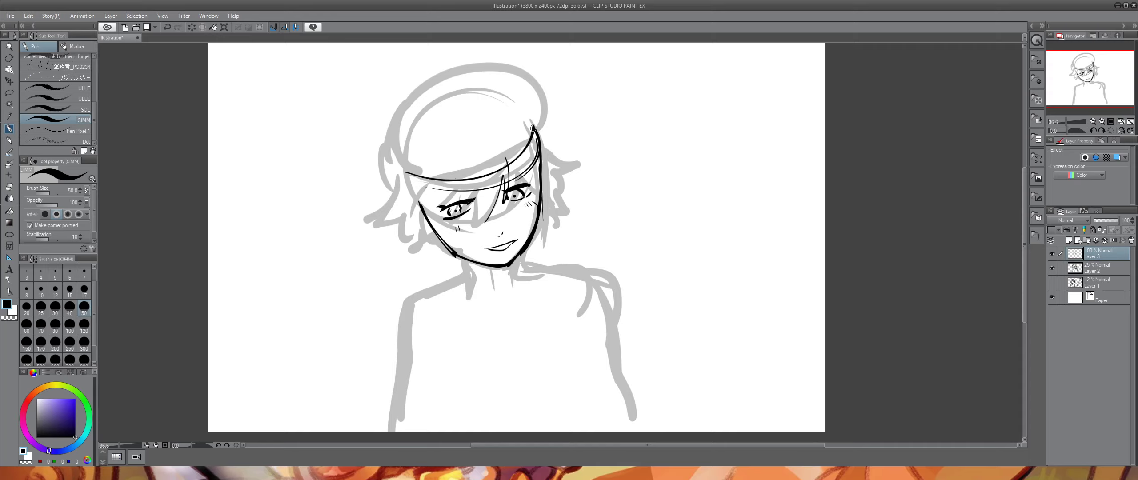
- Ink the rounded crown of the cap from the right end of the band over to the left side
{"action": "mouse_move", "coordinate": [533, 130]}
{"action": "left_mouse_down"}
{"action": "mouse_move", "coordinate": [523, 77]}
{"action": "mouse_move", "coordinate": [400, 134]}
{"action": "left_mouse_up"}
{"action": "key", "text": "ctrl+z"}
{"action": "mouse_move", "coordinate": [536, 120]}
{"action": "left_mouse_down"}
{"action": "mouse_move", "coordinate": [530, 85]}
{"action": "mouse_move", "coordinate": [393, 121]}
{"action": "left_mouse_up"}
{"action": "mouse_move", "coordinate": [477, 69]}
{"action": "left_mouse_down"}
{"action": "mouse_move", "coordinate": [396, 107]}
{"action": "mouse_move", "coordinate": [389, 162]}
{"action": "left_mouse_up"}
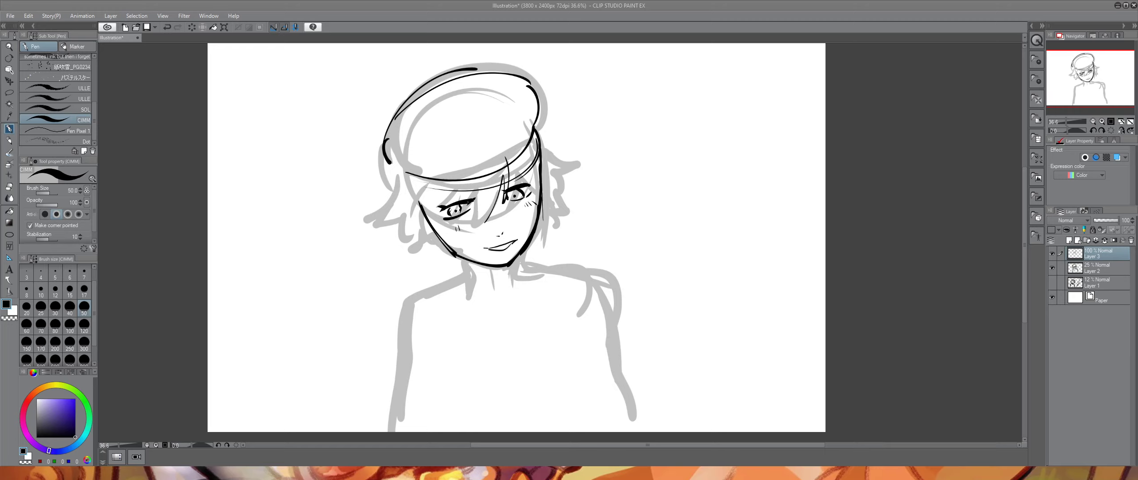
- Ink the fringe strands over the face, the locks by the left cheek and the ear and spiky hair on the right
{"action": "mouse_move", "coordinate": [489, 187]}
{"action": "left_mouse_down"}
{"action": "mouse_move", "coordinate": [480, 229]}
{"action": "mouse_move", "coordinate": [494, 229]}
{"action": "mouse_move", "coordinate": [482, 226]}
{"action": "left_mouse_up"}
{"action": "left_click_drag", "start_coordinate": [487, 187], "coordinate": [444, 222]}
{"action": "mouse_move", "coordinate": [431, 212]}
{"action": "left_mouse_down"}
{"action": "mouse_move", "coordinate": [445, 236]}
{"action": "mouse_move", "coordinate": [438, 258]}
{"action": "mouse_move", "coordinate": [454, 257]}
{"action": "mouse_move", "coordinate": [429, 245]}
{"action": "left_mouse_up"}
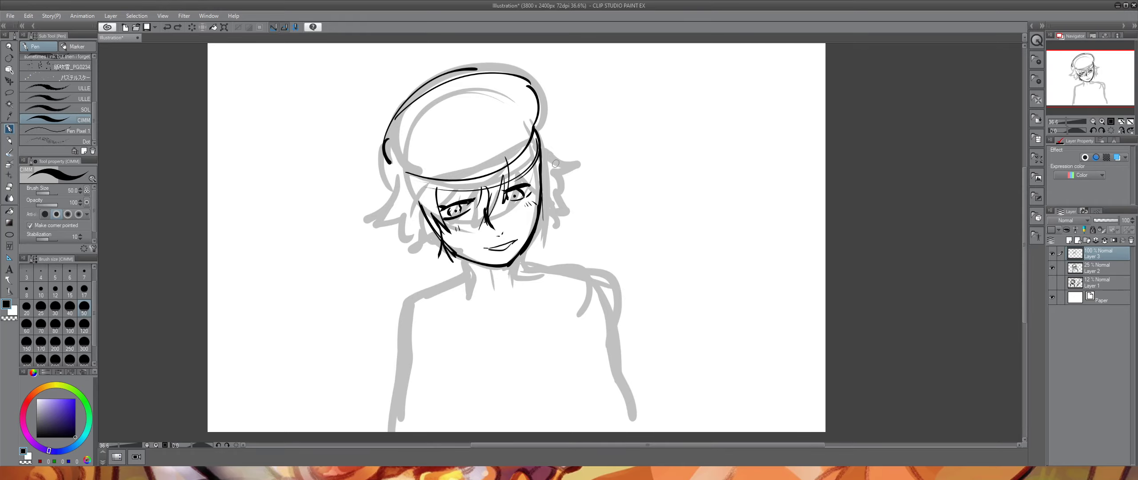
{"action": "left_click_drag", "start_coordinate": [548, 171], "coordinate": [551, 192]}
{"action": "mouse_move", "coordinate": [539, 128]}
{"action": "left_mouse_down"}
{"action": "mouse_move", "coordinate": [555, 155]}
{"action": "mouse_move", "coordinate": [571, 152]}
{"action": "left_mouse_up"}
{"action": "mouse_move", "coordinate": [547, 150]}
{"action": "left_mouse_down"}
{"action": "mouse_move", "coordinate": [545, 188]}
{"action": "mouse_move", "coordinate": [558, 218]}
{"action": "left_mouse_up"}
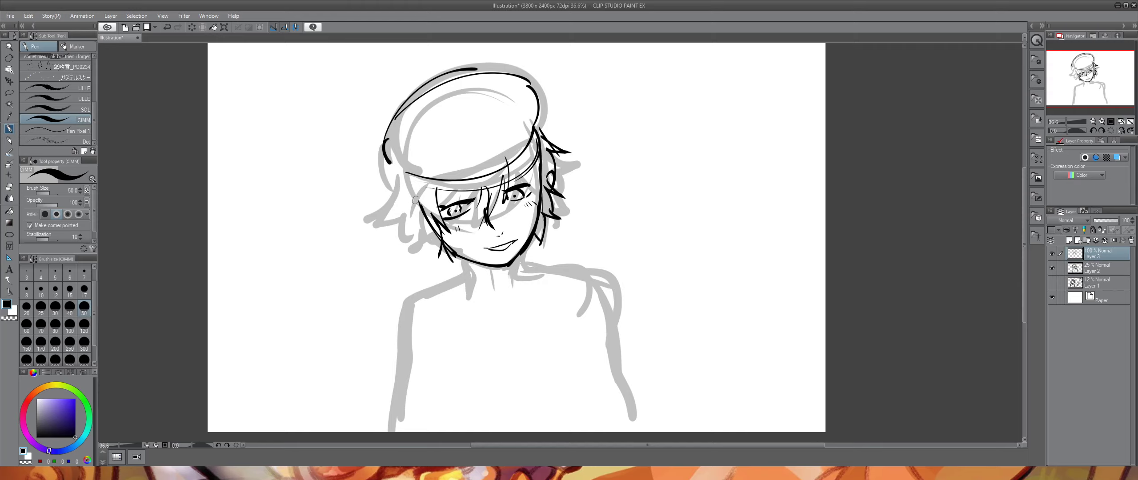
- Ink the spiky hair on the left side of the head and the neck, shoulders and outer arms
{"action": "left_click_drag", "start_coordinate": [395, 168], "coordinate": [406, 214]}
{"action": "mouse_move", "coordinate": [393, 167]}
{"action": "left_mouse_down"}
{"action": "mouse_move", "coordinate": [383, 216]}
{"action": "mouse_move", "coordinate": [460, 272]}
{"action": "mouse_move", "coordinate": [569, 272]}
{"action": "mouse_move", "coordinate": [607, 289]}
{"action": "mouse_move", "coordinate": [634, 423]}
{"action": "left_mouse_up"}
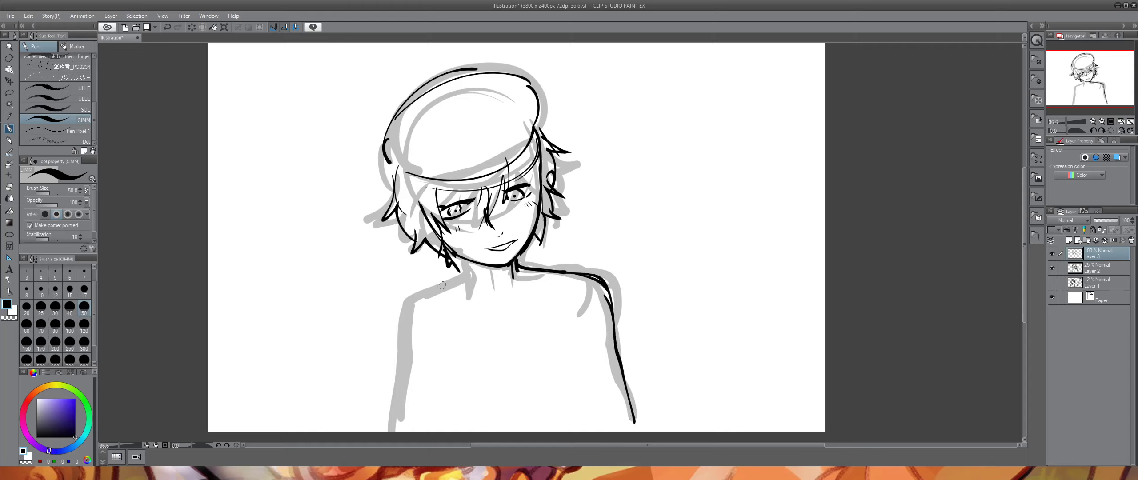
{"action": "mouse_move", "coordinate": [467, 265]}
{"action": "left_mouse_down"}
{"action": "mouse_move", "coordinate": [470, 282]}
{"action": "mouse_move", "coordinate": [405, 297]}
{"action": "mouse_move", "coordinate": [434, 287]}
{"action": "mouse_move", "coordinate": [393, 331]}
{"action": "mouse_move", "coordinate": [377, 431]}
{"action": "left_mouse_up"}
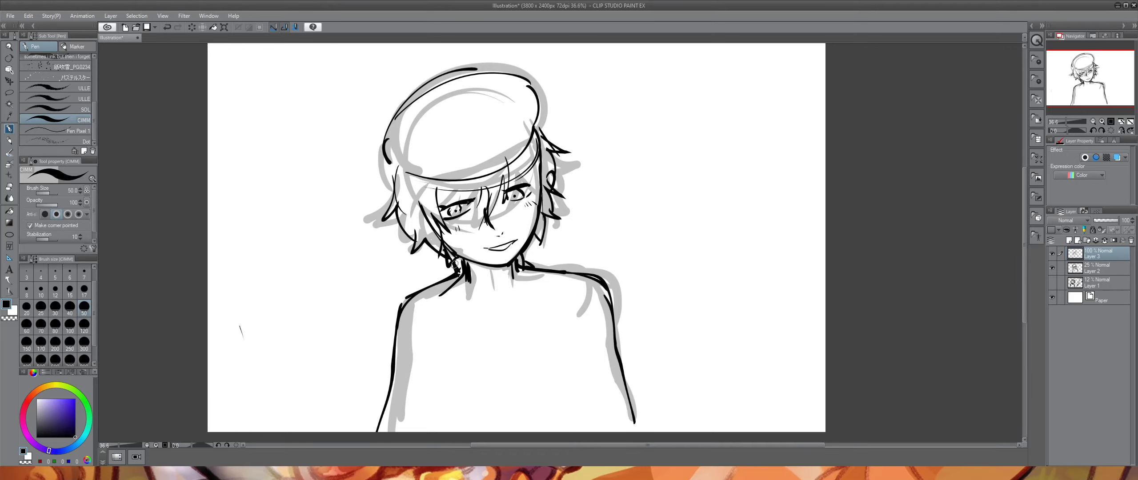
- Ink the turtleneck collar around the neck with its curved lower edge, sides and vertical folds
{"action": "mouse_move", "coordinate": [471, 294]}
{"action": "left_mouse_down"}
{"action": "mouse_move", "coordinate": [522, 286]}
{"action": "mouse_move", "coordinate": [512, 297]}
{"action": "left_mouse_up"}
{"action": "left_click_drag", "start_coordinate": [512, 265], "coordinate": [494, 296]}
{"action": "mouse_move", "coordinate": [477, 267]}
{"action": "left_mouse_down"}
{"action": "mouse_move", "coordinate": [484, 296]}
{"action": "mouse_move", "coordinate": [422, 311]}
{"action": "mouse_move", "coordinate": [419, 431]}
{"action": "left_mouse_up"}
{"action": "key", "text": "ctrl+z"}
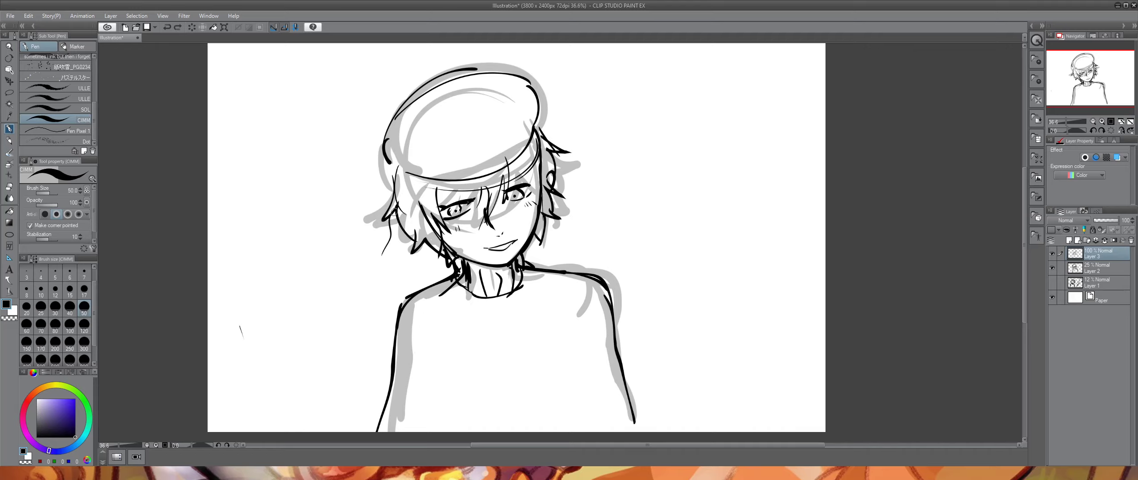
{"action": "mouse_move", "coordinate": [403, 272]}
{"action": "left_mouse_down"}
{"action": "mouse_move", "coordinate": [420, 239]}
{"action": "mouse_move", "coordinate": [427, 271]}
{"action": "mouse_move", "coordinate": [406, 241]}
{"action": "mouse_move", "coordinate": [426, 252]}
{"action": "mouse_move", "coordinate": [422, 269]}
{"action": "mouse_move", "coordinate": [427, 251]}
{"action": "mouse_move", "coordinate": [404, 292]}
{"action": "left_mouse_up"}
{"action": "key", "text": "ctrl+z"}
{"action": "key", "text": "ctrl+z"}
{"action": "key", "text": "ctrl+z"}
{"action": "key", "text": "ctrl+z"}
{"action": "key", "text": "ctrl+z"}
{"action": "key", "text": "ctrl+z"}
{"action": "key", "text": "ctrl+z"}
- Ink a raised hand with curled fingers resting against the hair beside the left cheek
{"action": "mouse_move", "coordinate": [414, 255]}
{"action": "left_mouse_down"}
{"action": "mouse_move", "coordinate": [399, 300]}
{"action": "mouse_move", "coordinate": [426, 263]}
{"action": "mouse_move", "coordinate": [411, 322]}
{"action": "left_mouse_up"}
{"action": "left_click_drag", "start_coordinate": [393, 272], "coordinate": [403, 231]}
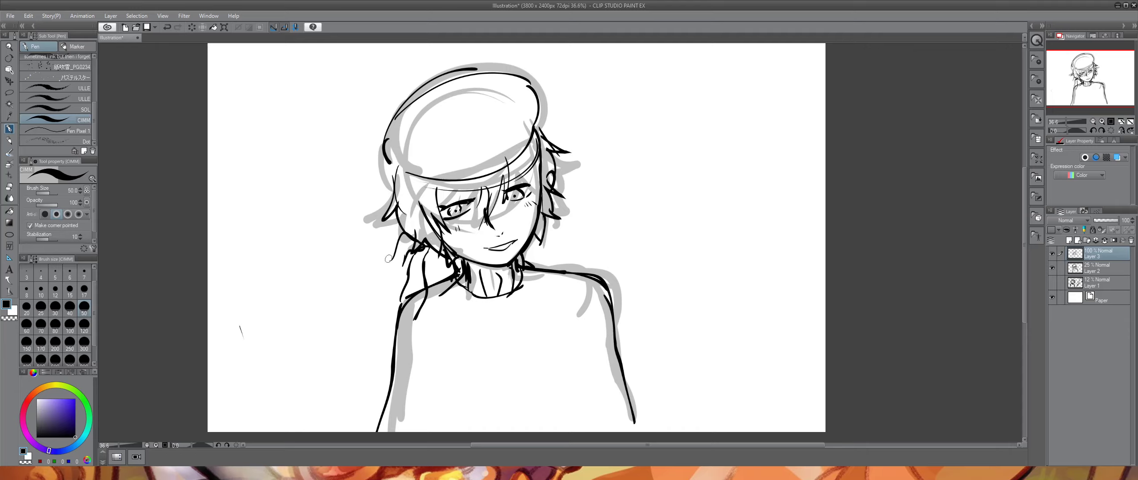
{"action": "mouse_move", "coordinate": [377, 270]}
{"action": "left_mouse_down"}
{"action": "mouse_move", "coordinate": [406, 254]}
{"action": "mouse_move", "coordinate": [402, 222]}
{"action": "mouse_move", "coordinate": [425, 240]}
{"action": "left_mouse_up"}
{"action": "key", "text": "ctrl+z"}
{"action": "key", "text": "ctrl+z"}
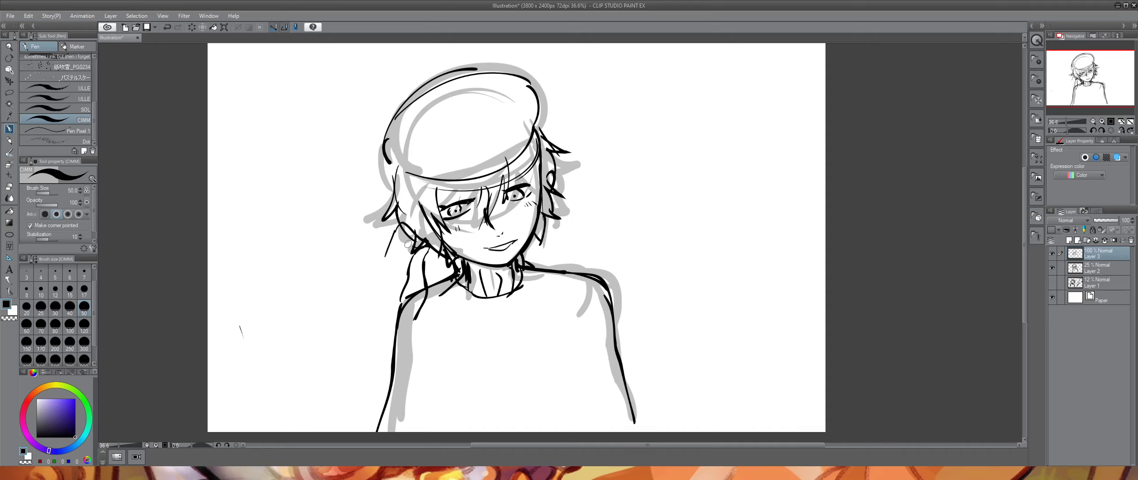
{"action": "mouse_move", "coordinate": [400, 222]}
{"action": "left_mouse_down"}
{"action": "mouse_move", "coordinate": [385, 260]}
{"action": "mouse_move", "coordinate": [407, 257]}
{"action": "mouse_move", "coordinate": [399, 265]}
{"action": "mouse_move", "coordinate": [395, 244]}
{"action": "mouse_move", "coordinate": [374, 269]}
{"action": "mouse_move", "coordinate": [402, 263]}
{"action": "mouse_move", "coordinate": [373, 272]}
{"action": "mouse_move", "coordinate": [394, 264]}
{"action": "mouse_move", "coordinate": [407, 278]}
{"action": "mouse_move", "coordinate": [401, 288]}
{"action": "mouse_move", "coordinate": [373, 282]}
{"action": "mouse_move", "coordinate": [365, 307]}
{"action": "mouse_move", "coordinate": [375, 332]}
{"action": "left_mouse_up"}
{"action": "key", "text": "ctrl+z"}
{"action": "key", "text": "ctrl+z"}
{"action": "key", "text": "ctrl+z"}
{"action": "key", "text": "ctrl+z"}
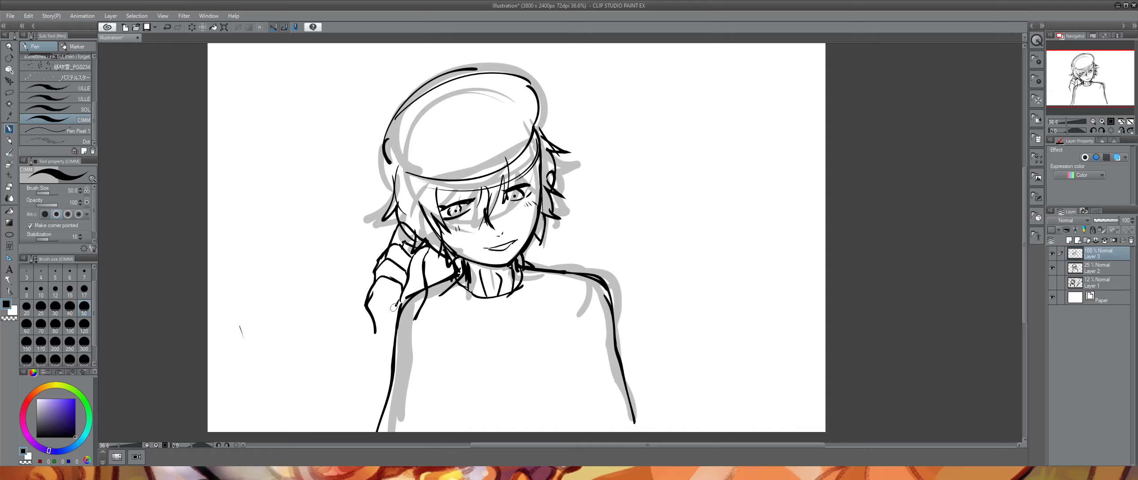
- Ink the thumb crease on the palm and a folded sleeve cuff around the raised wrist
{"action": "mouse_move", "coordinate": [385, 298]}
{"action": "left_mouse_down"}
{"action": "mouse_move", "coordinate": [415, 321]}
{"action": "mouse_move", "coordinate": [412, 334]}
{"action": "mouse_move", "coordinate": [420, 325]}
{"action": "mouse_move", "coordinate": [371, 333]}
{"action": "mouse_move", "coordinate": [393, 346]}
{"action": "left_mouse_up"}
{"action": "mouse_move", "coordinate": [371, 316]}
{"action": "left_mouse_down"}
{"action": "mouse_move", "coordinate": [362, 326]}
{"action": "mouse_move", "coordinate": [380, 343]}
{"action": "left_mouse_up"}
{"action": "left_click_drag", "start_coordinate": [424, 320], "coordinate": [405, 401]}
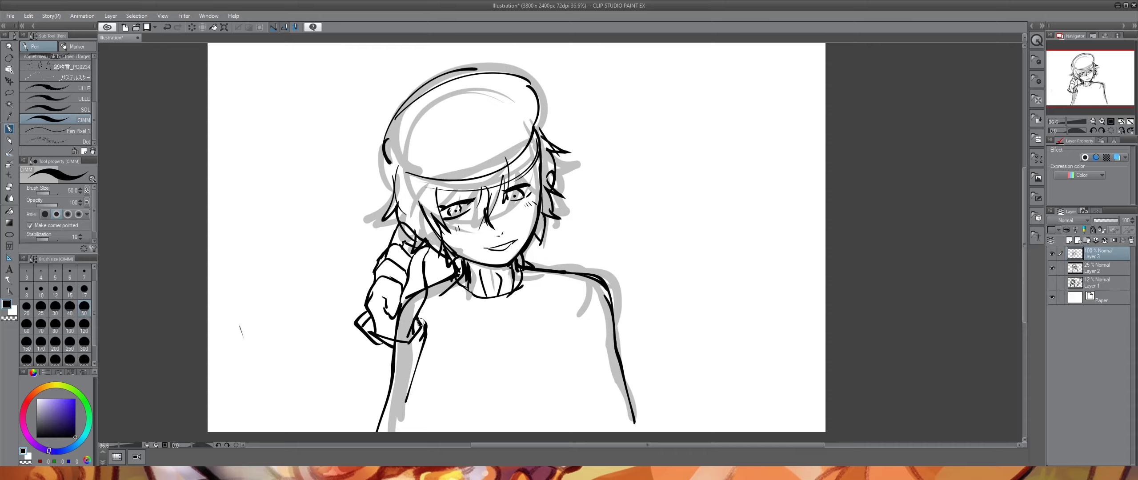
{"action": "key", "text": "ctrl+z"}
{"action": "mouse_move", "coordinate": [421, 314]}
{"action": "left_mouse_down"}
{"action": "mouse_move", "coordinate": [422, 347]}
{"action": "mouse_move", "coordinate": [389, 368]}
{"action": "mouse_move", "coordinate": [353, 342]}
{"action": "left_mouse_up"}
- Ink both edges of the raised arm's sleeve down to the canvas bottom, with lengthwise fold lines inside
{"action": "left_click_drag", "start_coordinate": [422, 346], "coordinate": [418, 431]}
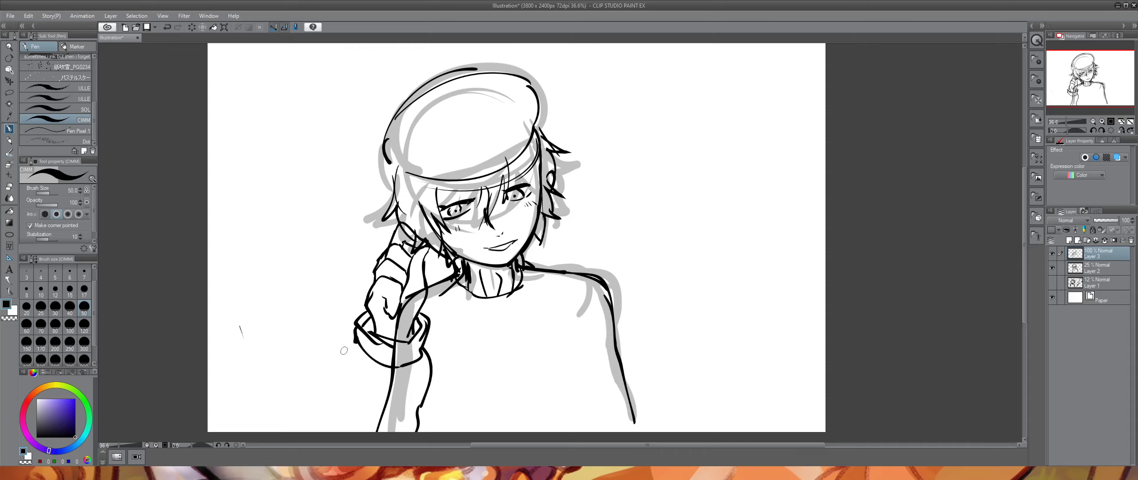
{"action": "mouse_move", "coordinate": [357, 341]}
{"action": "left_mouse_down"}
{"action": "mouse_move", "coordinate": [347, 430]}
{"action": "mouse_move", "coordinate": [334, 386]}
{"action": "mouse_move", "coordinate": [320, 431]}
{"action": "left_mouse_up"}
{"action": "mouse_move", "coordinate": [365, 363]}
{"action": "left_mouse_down"}
{"action": "mouse_move", "coordinate": [349, 425]}
{"action": "mouse_move", "coordinate": [370, 430]}
{"action": "left_mouse_up"}
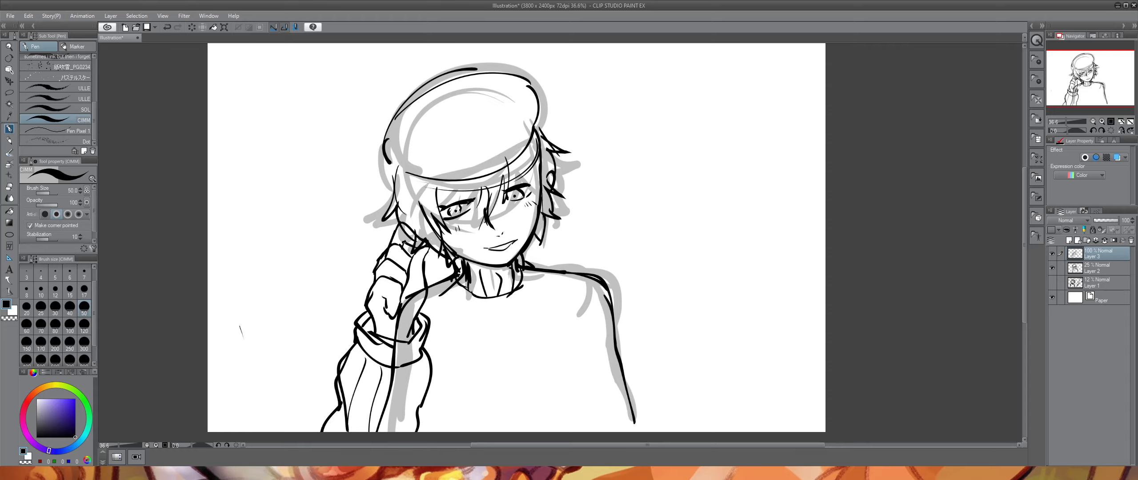
{"action": "mouse_move", "coordinate": [407, 365]}
{"action": "left_mouse_down"}
{"action": "mouse_move", "coordinate": [391, 436]}
{"action": "mouse_move", "coordinate": [418, 394]}
{"action": "left_mouse_up"}
- Draw thin ribbing lines fanning from the collar down across the sweater's chest
{"action": "mouse_move", "coordinate": [520, 273]}
{"action": "left_mouse_down"}
{"action": "mouse_move", "coordinate": [601, 293]}
{"action": "mouse_move", "coordinate": [627, 430]}
{"action": "mouse_move", "coordinate": [551, 298]}
{"action": "mouse_move", "coordinate": [594, 430]}
{"action": "left_mouse_up"}
{"action": "mouse_move", "coordinate": [508, 293]}
{"action": "left_mouse_down"}
{"action": "mouse_move", "coordinate": [558, 430]}
{"action": "mouse_move", "coordinate": [509, 373]}
{"action": "mouse_move", "coordinate": [510, 430]}
{"action": "left_mouse_up"}
{"action": "mouse_move", "coordinate": [471, 298]}
{"action": "left_mouse_down"}
{"action": "mouse_move", "coordinate": [449, 430]}
{"action": "mouse_move", "coordinate": [455, 302]}
{"action": "mouse_move", "coordinate": [428, 329]}
{"action": "left_mouse_up"}
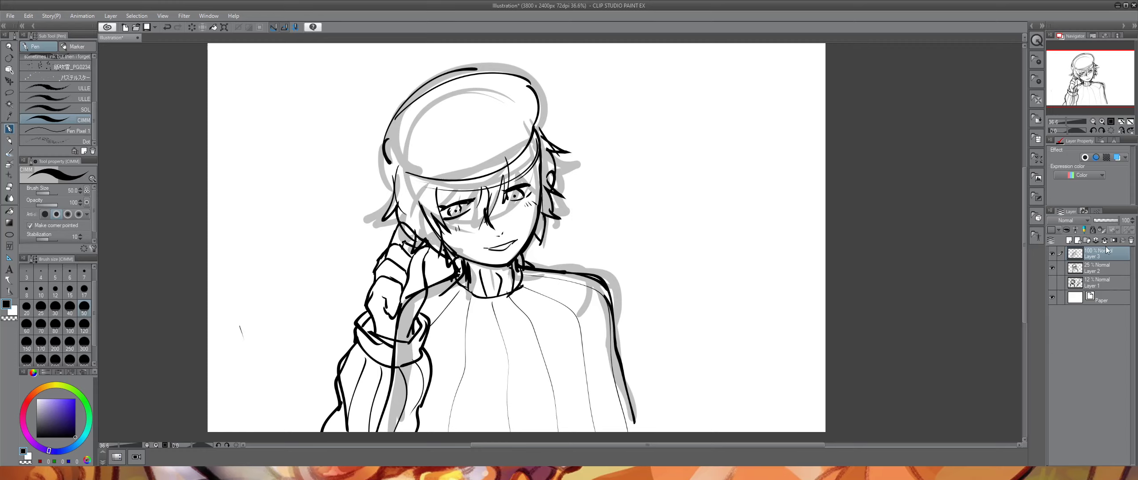
- Lower the rough Layer 2's opacity to 11% and merge the inked layer down into it
{"action": "left_click", "coordinate": [1097, 268]}
{"action": "left_click", "coordinate": [1097, 220]}
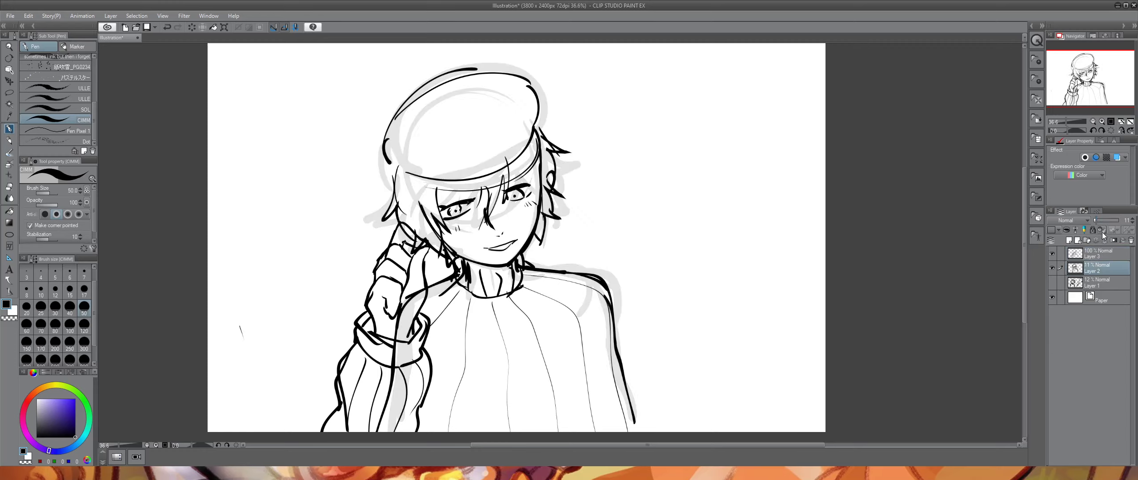
{"action": "left_click", "coordinate": [1108, 255]}
{"action": "left_click", "coordinate": [1102, 241]}
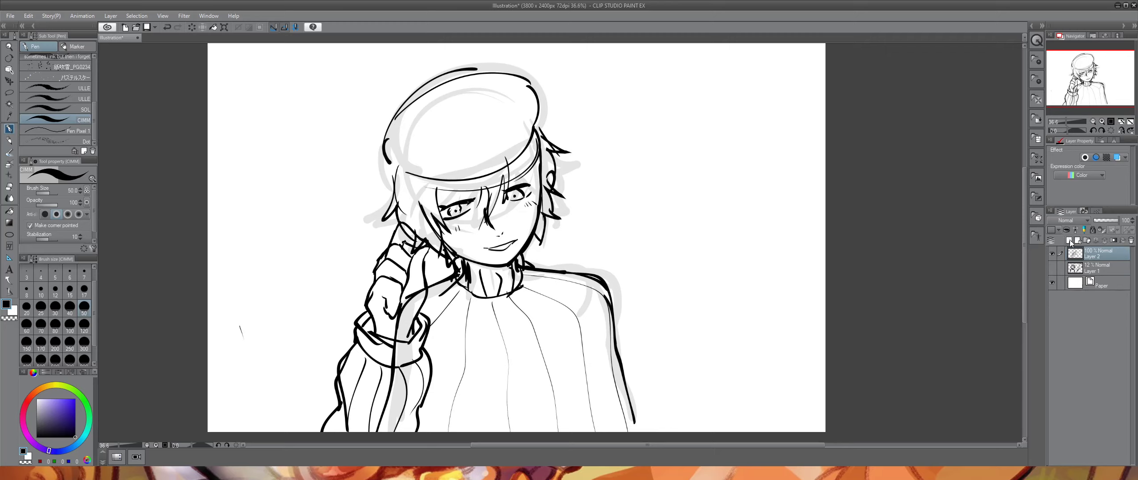
- Add a new layer on top and erase the shoulder lines crossing the raised hand and cuff on Layer 2
{"action": "left_click", "coordinate": [1101, 271]}
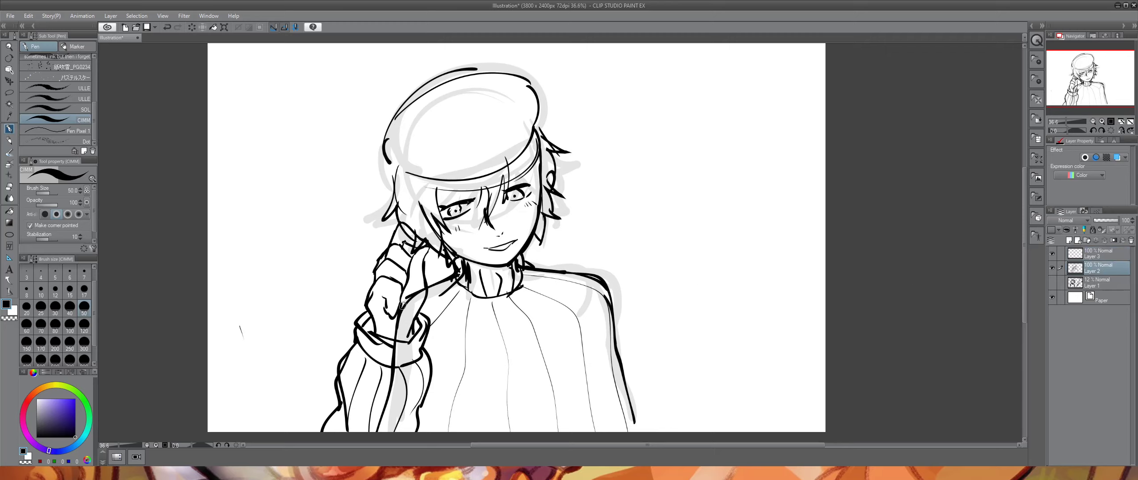
{"action": "key", "text": "e"}
{"action": "mouse_move", "coordinate": [419, 282]}
{"action": "left_mouse_down"}
{"action": "mouse_move", "coordinate": [400, 319]}
{"action": "mouse_move", "coordinate": [409, 296]}
{"action": "mouse_move", "coordinate": [392, 367]}
{"action": "left_mouse_up"}
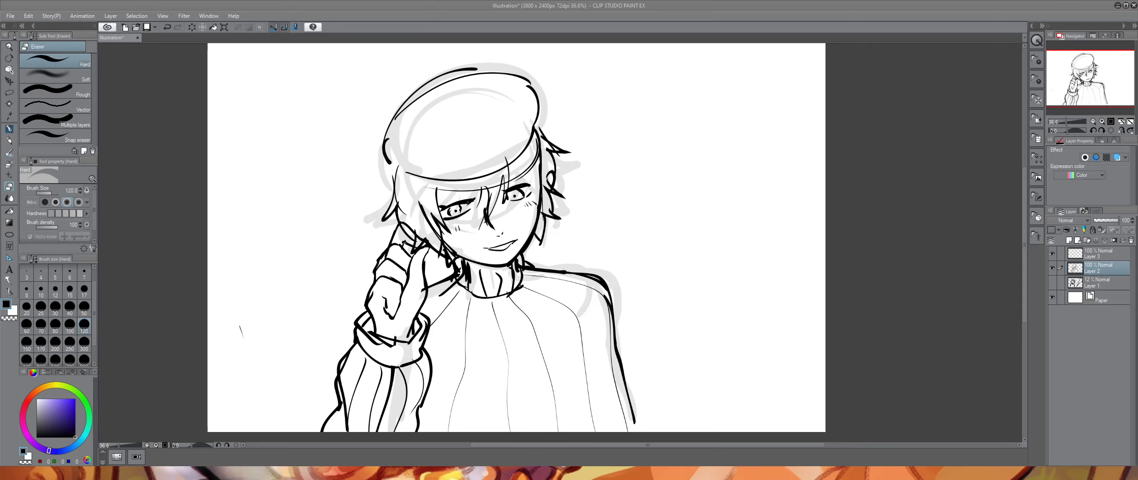
- Fade the merged sketch on Layer 2 and make the empty Layer 3 active for inking with the pen
{"action": "left_click_drag", "start_coordinate": [1111, 219], "coordinate": [1101, 219]}
{"action": "left_click", "coordinate": [1102, 254]}
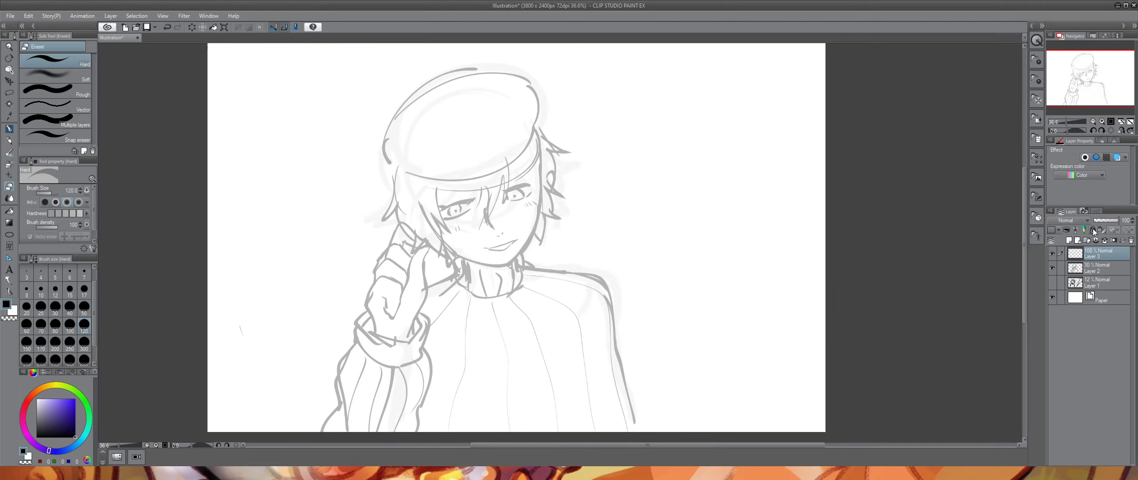
{"action": "key", "text": "p"}
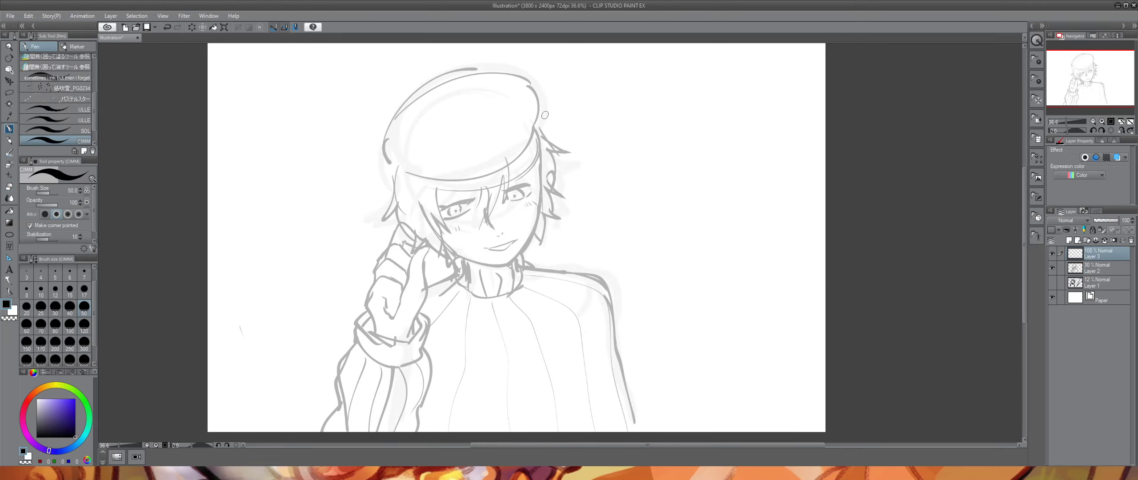
{"action": "mouse_move", "coordinate": [533, 125]}
{"action": "left_mouse_down"}
{"action": "mouse_move", "coordinate": [453, 65]}
{"action": "mouse_move", "coordinate": [441, 105]}
{"action": "mouse_move", "coordinate": [494, 62]}
{"action": "mouse_move", "coordinate": [414, 119]}
{"action": "mouse_move", "coordinate": [513, 69]}
{"action": "mouse_move", "coordinate": [390, 144]}
{"action": "mouse_move", "coordinate": [397, 170]}
{"action": "left_mouse_up"}
{"action": "key", "text": "ctrl+z"}
{"action": "key", "text": "ctrl+z"}
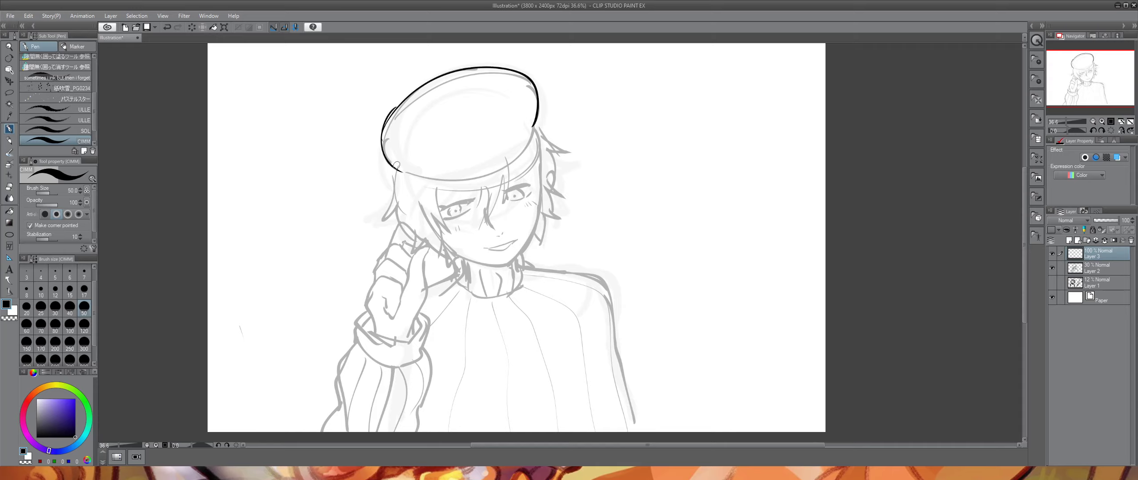
{"action": "key", "text": "ctrl+z"}
{"action": "left_click_drag", "start_coordinate": [381, 132], "coordinate": [397, 169]}
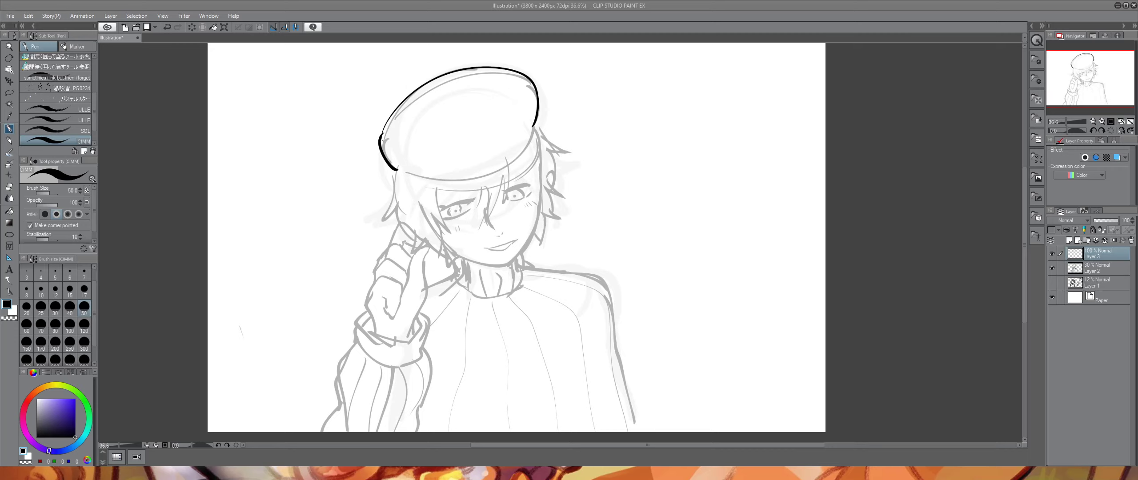
{"action": "key", "text": "ctrl+z"}
{"action": "key", "text": "ctrl+z"}
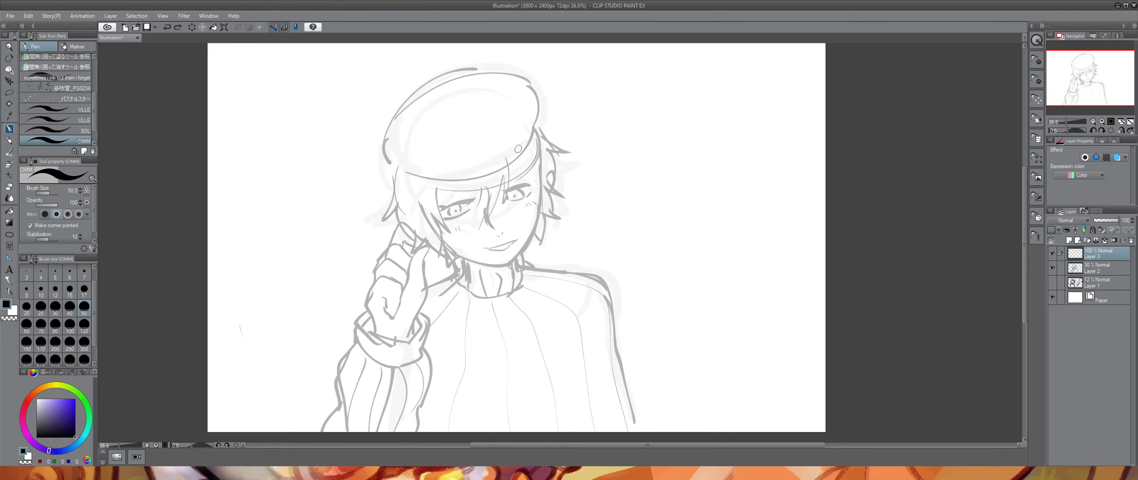
- Ink the face contour from the right temple down to the chin and along the left jaw
{"action": "left_click_drag", "start_coordinate": [539, 160], "coordinate": [538, 230]}
{"action": "key", "text": "ctrl+z"}
{"action": "mouse_move", "coordinate": [537, 158]}
{"action": "left_mouse_down"}
{"action": "mouse_move", "coordinate": [535, 227]}
{"action": "mouse_move", "coordinate": [539, 176]}
{"action": "mouse_move", "coordinate": [520, 254]}
{"action": "left_mouse_up"}
{"action": "key", "text": "ctrl+z"}
{"action": "key", "text": "ctrl+z"}
{"action": "left_click_drag", "start_coordinate": [539, 200], "coordinate": [515, 260]}
{"action": "key", "text": "ctrl+z"}
{"action": "left_click_drag", "start_coordinate": [539, 208], "coordinate": [512, 259]}
{"action": "key", "text": "ctrl+z"}
{"action": "left_click_drag", "start_coordinate": [538, 209], "coordinate": [508, 267]}
{"action": "key", "text": "ctrl+z"}
{"action": "key", "text": "ctrl+z"}
{"action": "left_click_drag", "start_coordinate": [538, 212], "coordinate": [512, 263]}
{"action": "key", "text": "ctrl+z"}
{"action": "left_click_drag", "start_coordinate": [538, 214], "coordinate": [508, 264]}
{"action": "key", "text": "ctrl+z"}
{"action": "mouse_move", "coordinate": [537, 215]}
{"action": "left_mouse_down"}
{"action": "mouse_move", "coordinate": [513, 263]}
{"action": "mouse_move", "coordinate": [455, 256]}
{"action": "left_mouse_up"}
- Ink the small nose mark and the smiling mouth
{"action": "left_click_drag", "start_coordinate": [506, 230], "coordinate": [504, 234]}
{"action": "key", "text": "ctrl+z"}
{"action": "key", "text": "ctrl+z"}
{"action": "left_click_drag", "start_coordinate": [519, 237], "coordinate": [488, 252]}
{"action": "key", "text": "ctrl+z"}
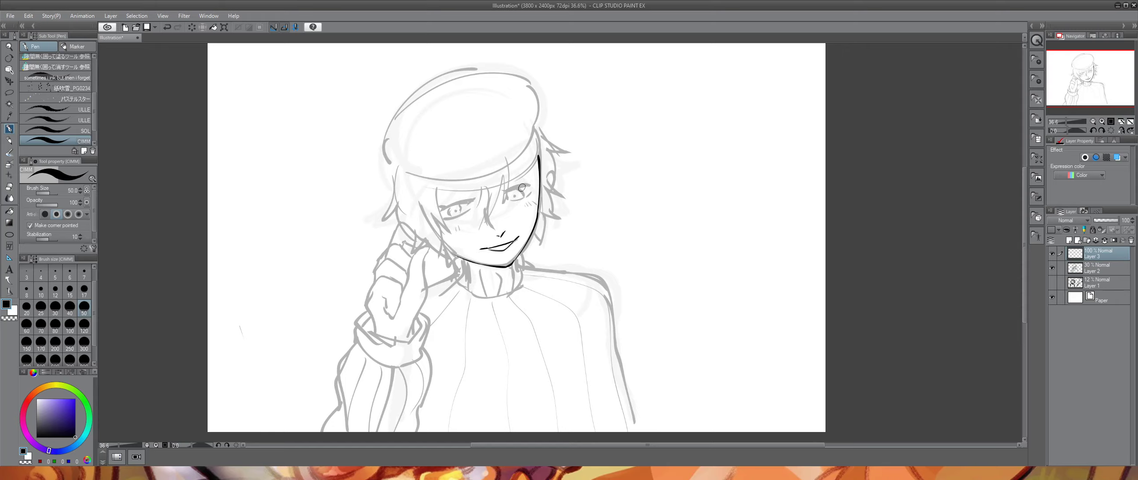
- Ink the right eye with its lid and pupil, and the fringe strands hanging between the eyes
{"action": "left_click_drag", "start_coordinate": [524, 174], "coordinate": [516, 178]}
{"action": "key", "text": "ctrl+z"}
{"action": "left_click_drag", "start_coordinate": [507, 190], "coordinate": [529, 184]}
{"action": "left_click_drag", "start_coordinate": [508, 188], "coordinate": [500, 190]}
{"action": "key", "text": "ctrl+z"}
{"action": "key", "text": "ctrl+z"}
{"action": "key", "text": "ctrl+z"}
{"action": "mouse_move", "coordinate": [505, 182]}
{"action": "left_mouse_down"}
{"action": "mouse_move", "coordinate": [507, 205]}
{"action": "mouse_move", "coordinate": [481, 228]}
{"action": "left_mouse_up"}
{"action": "mouse_move", "coordinate": [494, 191]}
{"action": "left_mouse_down"}
{"action": "mouse_move", "coordinate": [479, 231]}
{"action": "mouse_move", "coordinate": [486, 200]}
{"action": "mouse_move", "coordinate": [478, 229]}
{"action": "mouse_move", "coordinate": [483, 198]}
{"action": "mouse_move", "coordinate": [470, 221]}
{"action": "mouse_move", "coordinate": [472, 209]}
{"action": "left_mouse_up"}
{"action": "key", "text": "ctrl+z"}
{"action": "key", "text": "ctrl+z"}
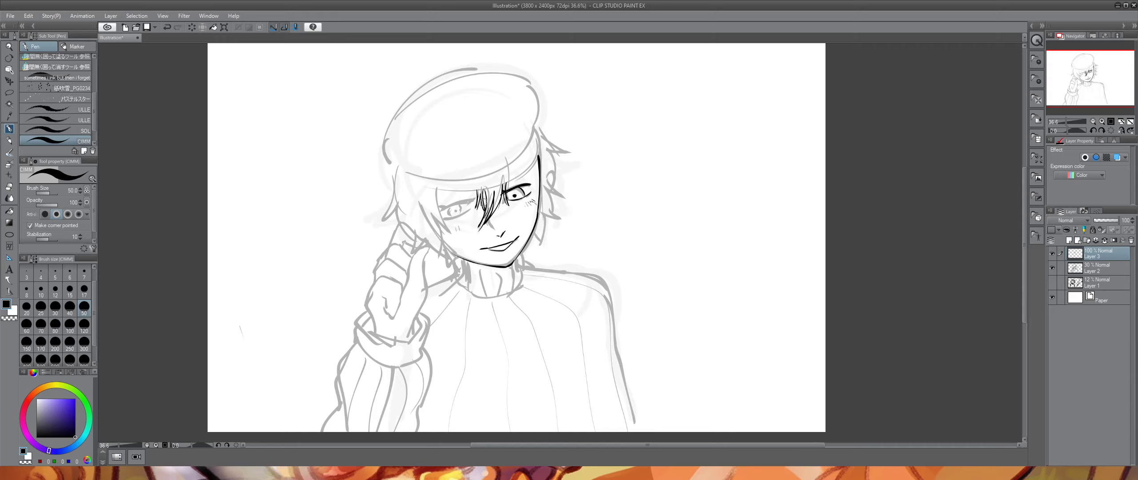
- Ink the left eye with its upper lash line, iris and pupil
{"action": "key", "text": "ctrl+z"}
{"action": "mouse_move", "coordinate": [437, 187]}
{"action": "left_mouse_down"}
{"action": "mouse_move", "coordinate": [450, 238]}
{"action": "mouse_move", "coordinate": [468, 203]}
{"action": "mouse_move", "coordinate": [446, 208]}
{"action": "left_mouse_up"}
{"action": "key", "text": "ctrl+z"}
{"action": "key", "text": "ctrl+z"}
{"action": "key", "text": "ctrl+z"}
{"action": "mouse_move", "coordinate": [445, 216]}
{"action": "left_mouse_down"}
{"action": "mouse_move", "coordinate": [461, 213]}
{"action": "mouse_move", "coordinate": [444, 217]}
{"action": "left_mouse_up"}
{"action": "left_click_drag", "start_coordinate": [457, 208], "coordinate": [454, 212]}
- Hide and show Layer 3 and Layer 2 in turn to check the clean lines against the sketch
{"action": "left_click", "coordinate": [1052, 254]}
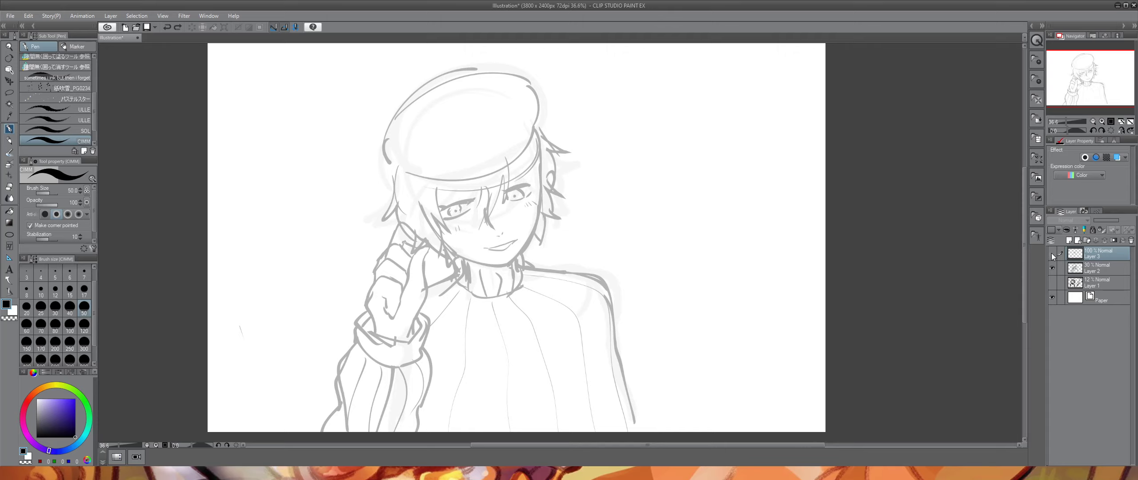
{"action": "left_click", "coordinate": [1051, 253]}
{"action": "left_click", "coordinate": [1052, 267]}
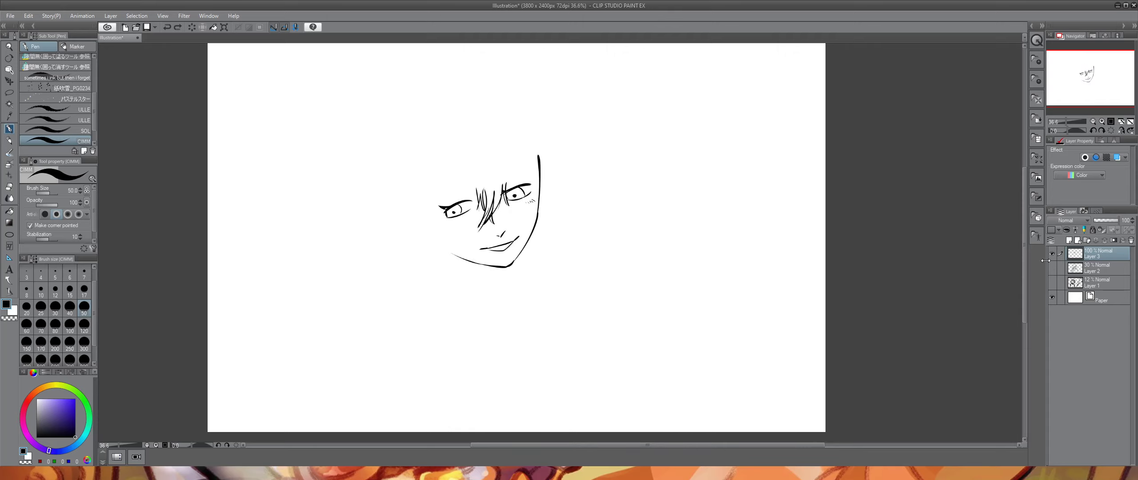
{"action": "left_click", "coordinate": [1051, 267]}
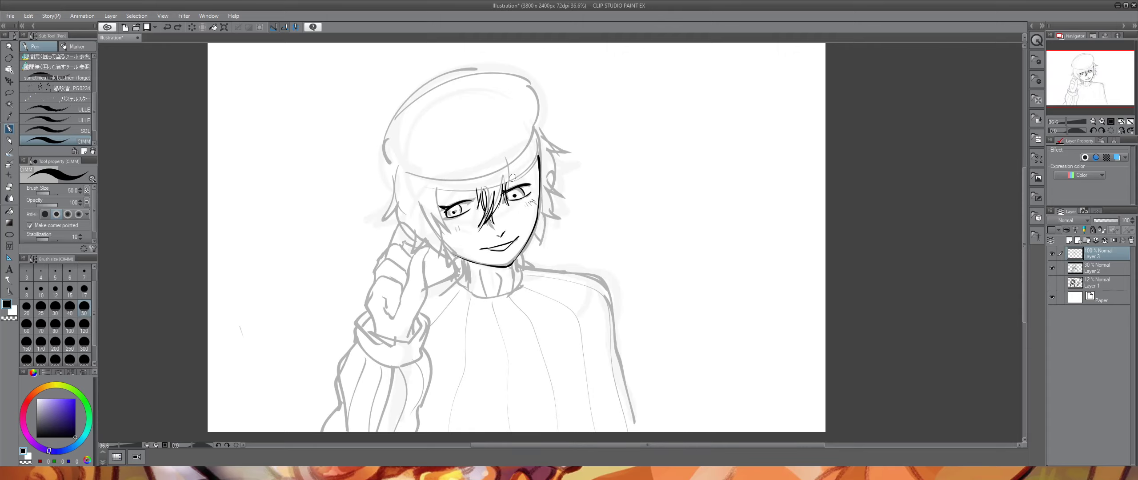
- Ink the cap's lower edge from its right end down and across the forehead above the eyes
{"action": "mouse_move", "coordinate": [533, 131]}
{"action": "left_mouse_down"}
{"action": "mouse_move", "coordinate": [541, 148]}
{"action": "mouse_move", "coordinate": [454, 192]}
{"action": "left_mouse_up"}
{"action": "key", "text": "ctrl+z"}
{"action": "mouse_move", "coordinate": [534, 128]}
{"action": "left_mouse_down"}
{"action": "mouse_move", "coordinate": [516, 179]}
{"action": "mouse_move", "coordinate": [448, 185]}
{"action": "left_mouse_up"}
{"action": "key", "text": "ctrl+z"}
{"action": "left_click_drag", "start_coordinate": [533, 125], "coordinate": [506, 186]}
{"action": "left_click_drag", "start_coordinate": [536, 158], "coordinate": [438, 189]}
{"action": "key", "text": "ctrl+z"}
{"action": "mouse_move", "coordinate": [535, 160]}
{"action": "left_mouse_down"}
{"action": "mouse_move", "coordinate": [440, 194]}
{"action": "mouse_move", "coordinate": [526, 170]}
{"action": "mouse_move", "coordinate": [460, 194]}
{"action": "mouse_move", "coordinate": [435, 189]}
{"action": "left_mouse_up"}
{"action": "key", "text": "ctrl+z"}
{"action": "key", "text": "ctrl+z"}
{"action": "left_click_drag", "start_coordinate": [526, 171], "coordinate": [424, 184]}
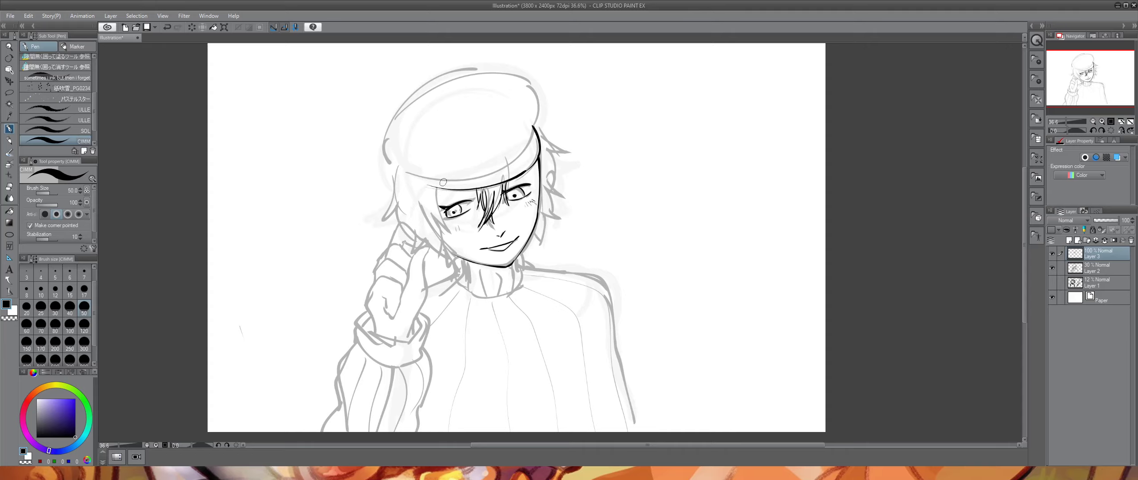
- Ink the left part of the cap's lower edge so it joins the line across the forehead
{"action": "key", "text": "ctrl+z"}
{"action": "mouse_move", "coordinate": [526, 170]}
{"action": "left_mouse_down"}
{"action": "mouse_move", "coordinate": [424, 188]}
{"action": "mouse_move", "coordinate": [452, 195]}
{"action": "left_mouse_up"}
{"action": "key", "text": "ctrl+z"}
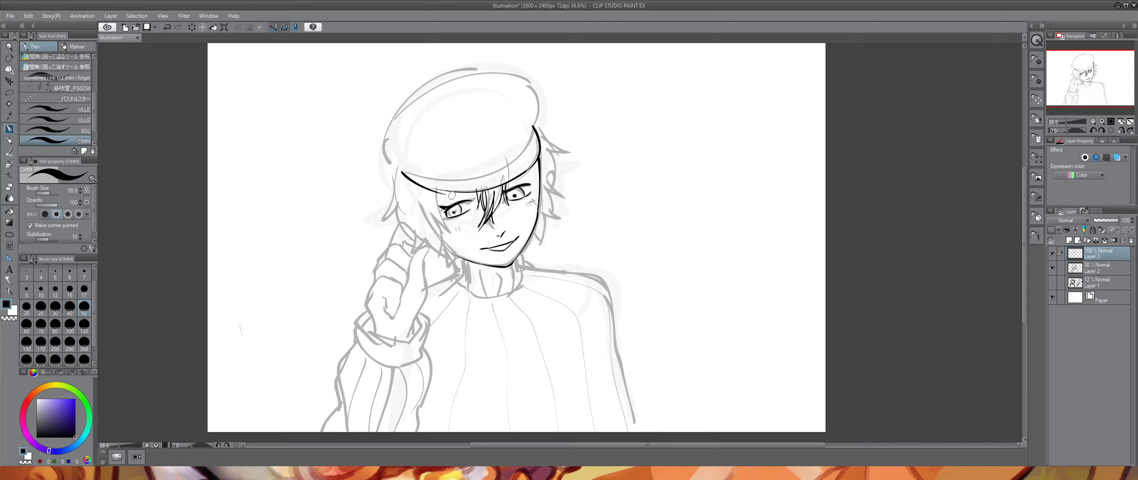
{"action": "key", "text": "ctrl+z"}
{"action": "left_click_drag", "start_coordinate": [400, 170], "coordinate": [461, 195]}
{"action": "key", "text": "ctrl+z"}
{"action": "left_click_drag", "start_coordinate": [400, 171], "coordinate": [457, 192]}
{"action": "left_click", "coordinate": [9, 187]}
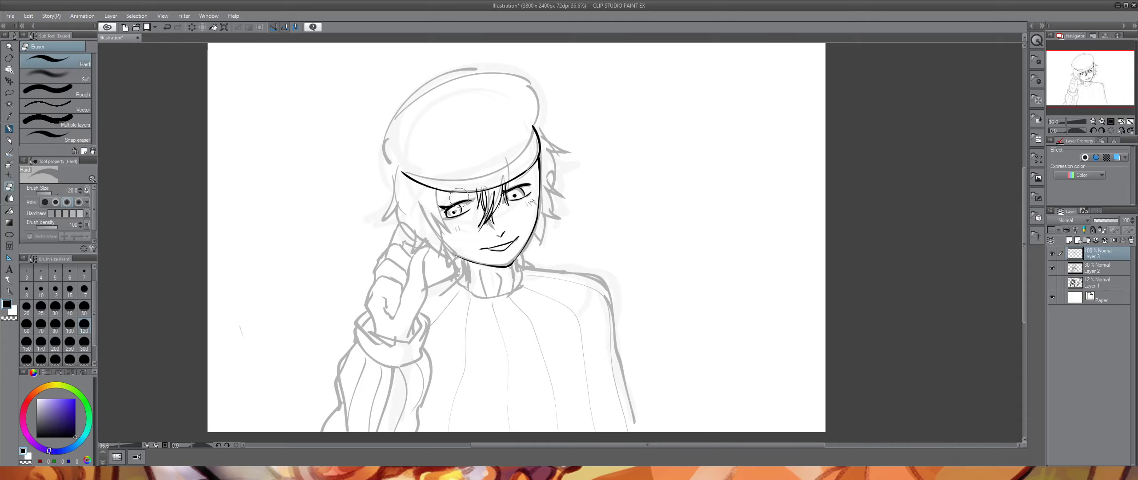
{"action": "left_click_drag", "start_coordinate": [452, 195], "coordinate": [445, 192]}
{"action": "key", "text": "ctrl+z"}
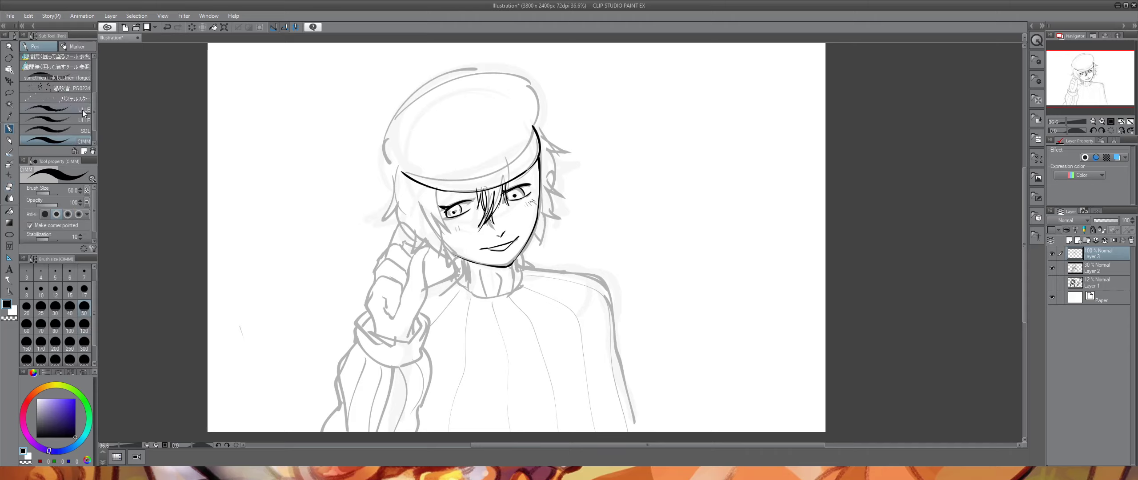
- Ink the lock at the right temple and the spiky hair down the right side of the head
{"action": "key", "text": "p"}
{"action": "left_click_drag", "start_coordinate": [534, 167], "coordinate": [531, 182]}
{"action": "left_click_drag", "start_coordinate": [536, 169], "coordinate": [545, 197]}
{"action": "key", "text": "ctrl+z"}
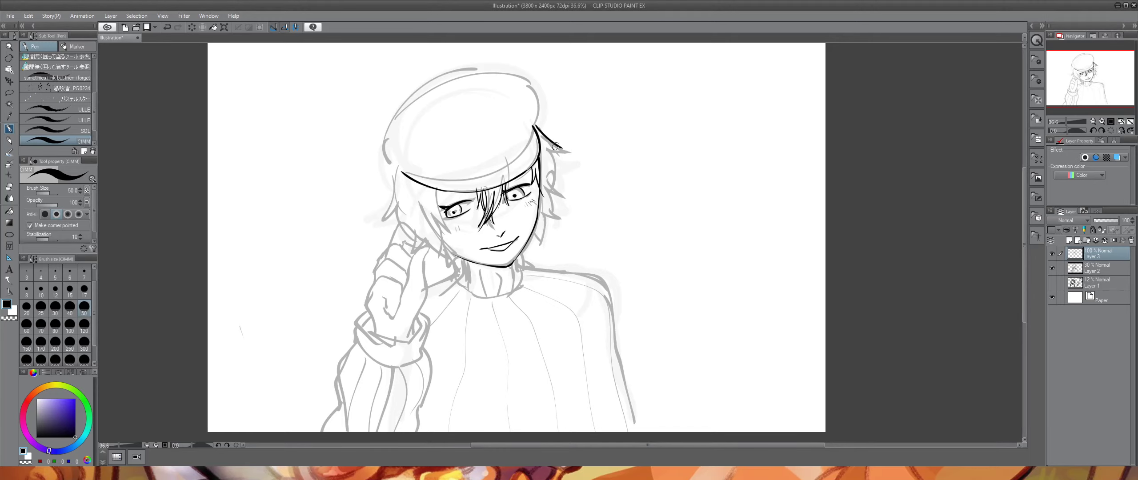
{"action": "left_click_drag", "start_coordinate": [532, 128], "coordinate": [568, 151]}
{"action": "mouse_move", "coordinate": [568, 153]}
{"action": "left_mouse_down"}
{"action": "mouse_move", "coordinate": [550, 157]}
{"action": "mouse_move", "coordinate": [563, 197]}
{"action": "mouse_move", "coordinate": [527, 242]}
{"action": "left_mouse_up"}
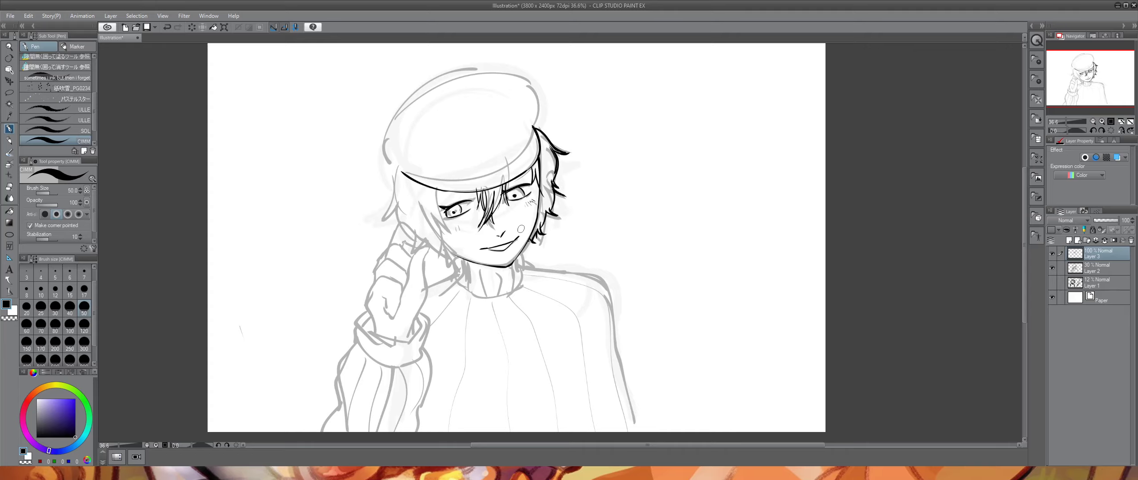
{"action": "left_click", "coordinate": [11, 188]}
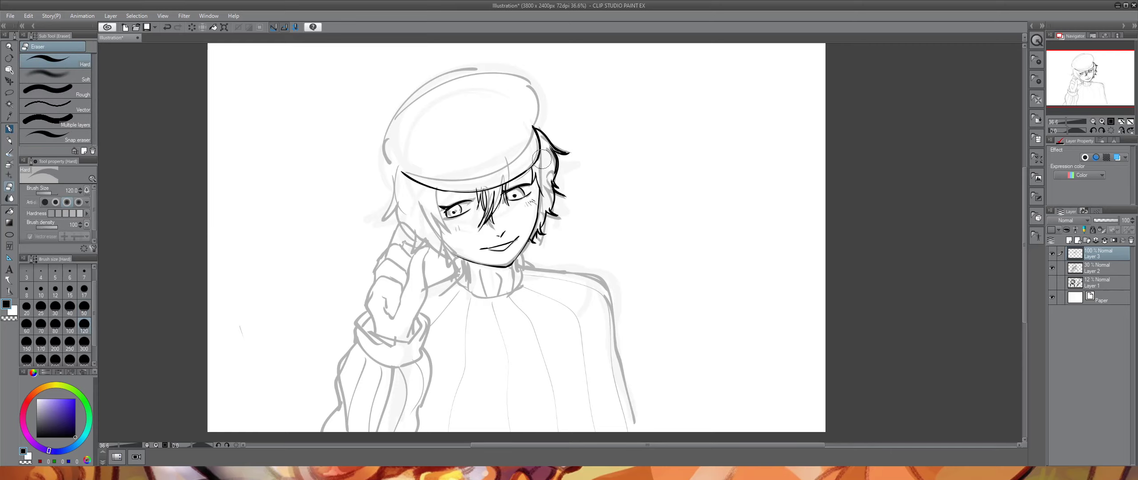
{"action": "left_click", "coordinate": [10, 129]}
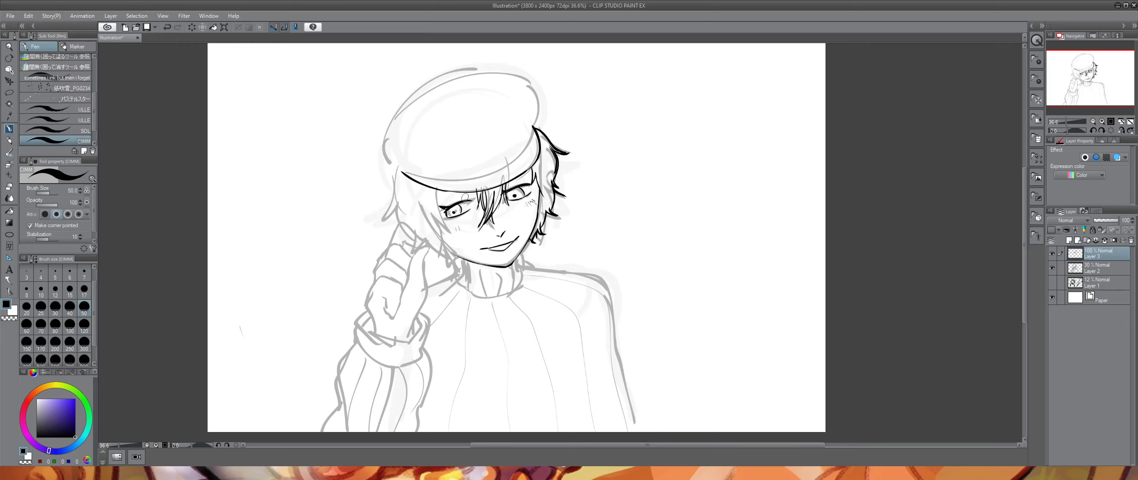
- Ink the hair lock along the left cheek and the spiky hair below the cap's left end
{"action": "left_click_drag", "start_coordinate": [440, 192], "coordinate": [446, 199]}
{"action": "left_click_drag", "start_coordinate": [440, 192], "coordinate": [444, 242]}
{"action": "left_click_drag", "start_coordinate": [396, 169], "coordinate": [384, 217]}
- Ink the outer edge of the raised hand and the curled fingers beside the hair
{"action": "mouse_move", "coordinate": [394, 207]}
{"action": "left_mouse_down"}
{"action": "mouse_move", "coordinate": [397, 234]}
{"action": "mouse_move", "coordinate": [403, 226]}
{"action": "mouse_move", "coordinate": [427, 245]}
{"action": "mouse_move", "coordinate": [402, 225]}
{"action": "mouse_move", "coordinate": [432, 245]}
{"action": "mouse_move", "coordinate": [404, 244]}
{"action": "mouse_move", "coordinate": [372, 279]}
{"action": "mouse_move", "coordinate": [372, 330]}
{"action": "left_mouse_up"}
{"action": "key", "text": "ctrl+z"}
{"action": "key", "text": "ctrl+z"}
{"action": "key", "text": "ctrl+z"}
{"action": "key", "text": "ctrl+z"}
{"action": "key", "text": "ctrl+z"}
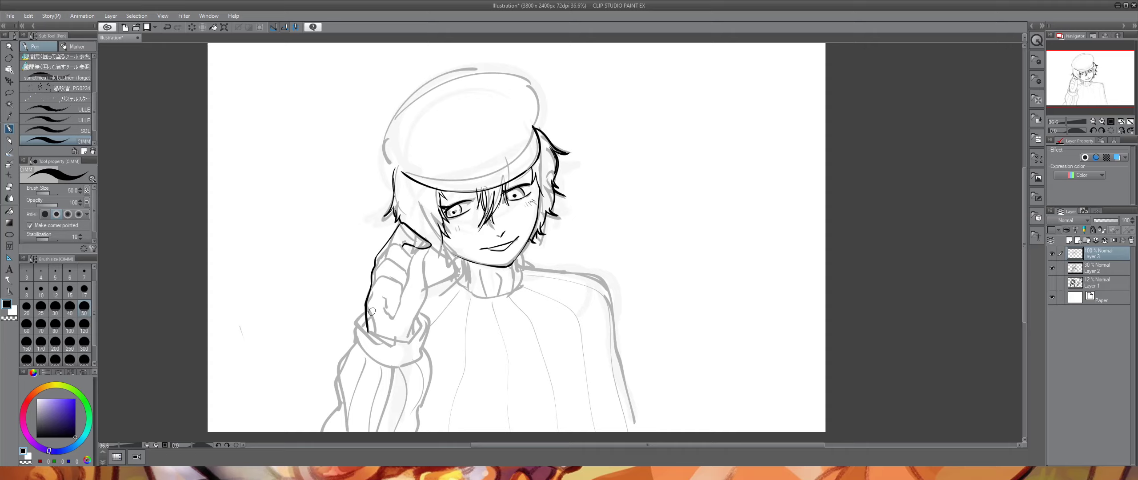
{"action": "key", "text": "ctrl+z"}
{"action": "left_click_drag", "start_coordinate": [372, 283], "coordinate": [372, 330]}
{"action": "key", "text": "ctrl+z"}
{"action": "mouse_move", "coordinate": [397, 242]}
{"action": "left_mouse_down"}
{"action": "mouse_move", "coordinate": [412, 261]}
{"action": "mouse_move", "coordinate": [375, 265]}
{"action": "mouse_move", "coordinate": [410, 265]}
{"action": "left_mouse_up"}
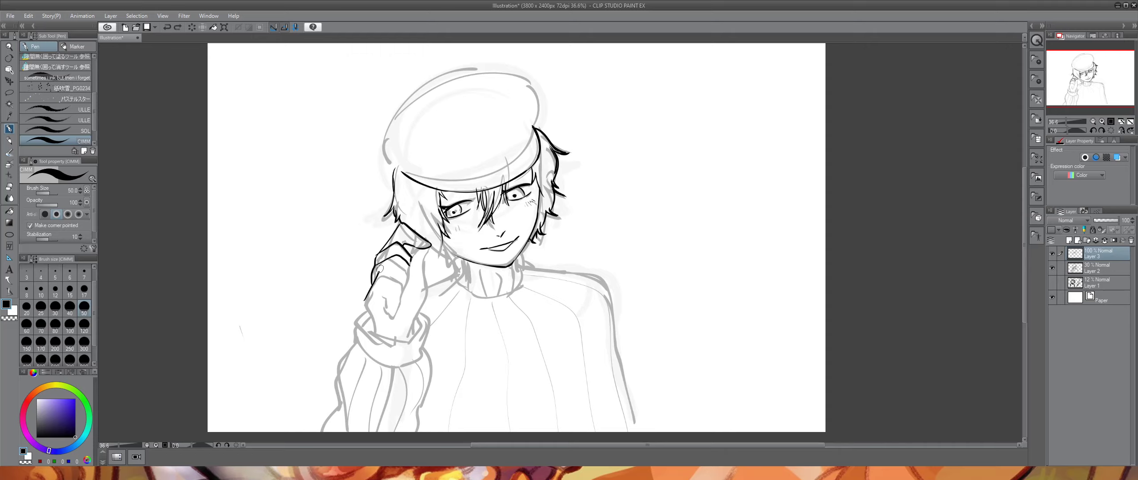
- Ink the remaining finger folds and the pointed thumb crease on the palm, cleaning up stray lines
{"action": "mouse_move", "coordinate": [380, 271]}
{"action": "left_mouse_down"}
{"action": "mouse_move", "coordinate": [405, 277]}
{"action": "mouse_move", "coordinate": [399, 304]}
{"action": "left_mouse_up"}
{"action": "left_click_drag", "start_coordinate": [383, 293], "coordinate": [398, 319]}
{"action": "key", "text": "ctrl+z"}
{"action": "key", "text": "ctrl+z"}
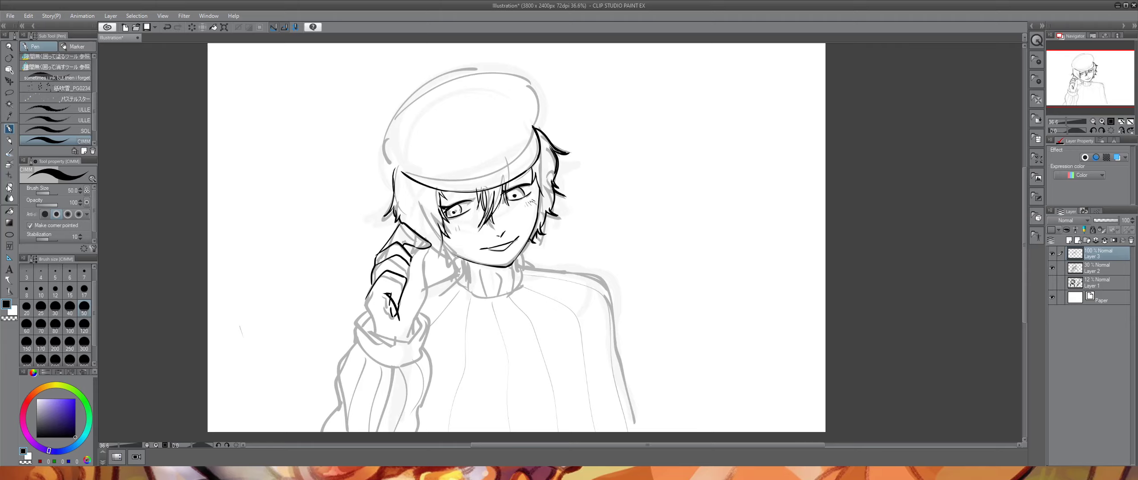
{"action": "key", "text": "e"}
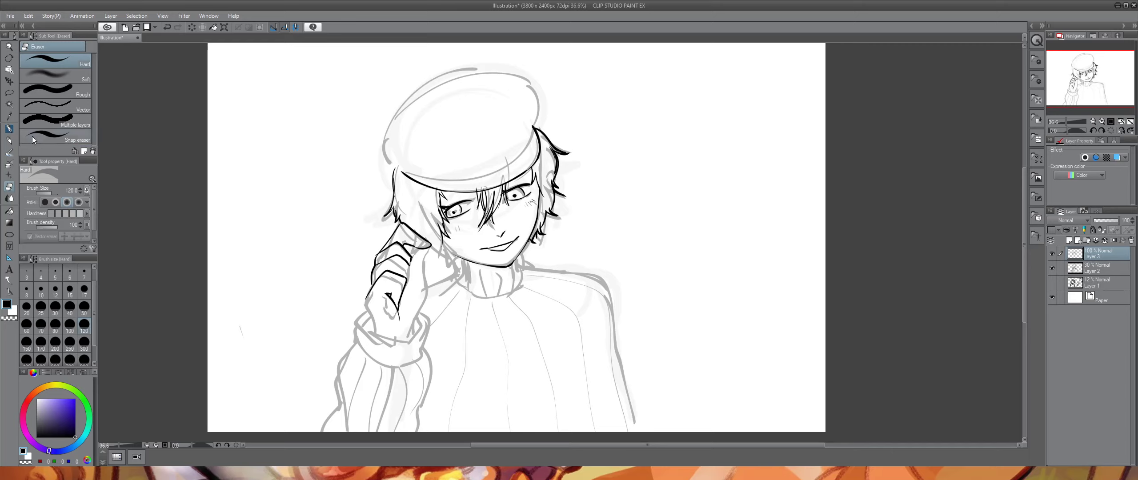
- Ink the small hair tips next to the fingertips and the short blush marks under the left eye
{"action": "key", "text": "p"}
{"action": "mouse_move", "coordinate": [430, 246]}
{"action": "left_mouse_down"}
{"action": "mouse_move", "coordinate": [428, 262]}
{"action": "mouse_move", "coordinate": [424, 252]}
{"action": "left_mouse_up"}
{"action": "key", "text": "ctrl+z"}
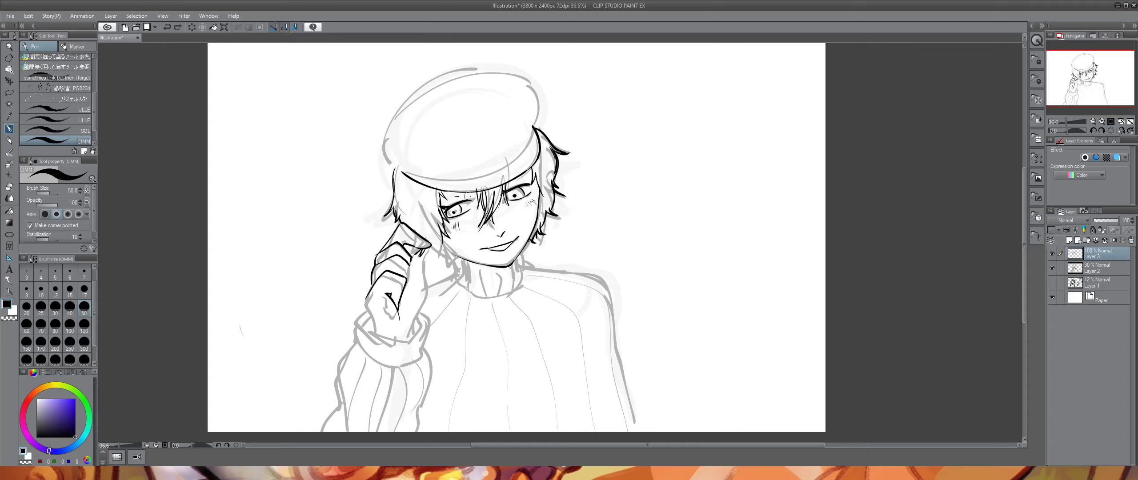
- Ink the jagged hair tips between the raised fingertips and the jaw, undoing the strokes that miss
{"action": "key", "text": "ctrl+z"}
{"action": "left_click_drag", "start_coordinate": [471, 202], "coordinate": [449, 209]}
{"action": "key", "text": "ctrl+z"}
{"action": "left_click_drag", "start_coordinate": [532, 185], "coordinate": [483, 190]}
{"action": "key", "text": "ctrl+z"}
{"action": "key", "text": "ctrl+z"}
{"action": "key", "text": "ctrl+z"}
{"action": "key", "text": "ctrl+z"}
{"action": "key", "text": "ctrl+z"}
{"action": "key", "text": "ctrl+z"}
{"action": "key", "text": "ctrl+z"}
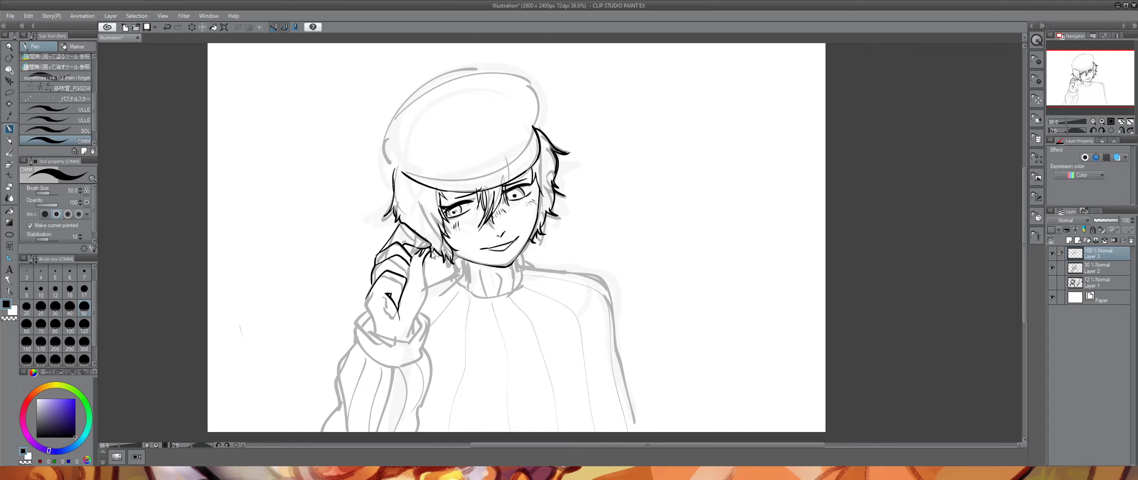
- Ink the hand's inner edge from the fingertips toward the wrist and check the line art with the sketch layer hidden
{"action": "left_click_drag", "start_coordinate": [416, 248], "coordinate": [424, 293]}
{"action": "key", "text": "ctrl+z"}
{"action": "left_click_drag", "start_coordinate": [427, 252], "coordinate": [425, 291]}
{"action": "key", "text": "ctrl+z"}
{"action": "left_click_drag", "start_coordinate": [426, 255], "coordinate": [413, 334]}
{"action": "key", "text": "ctrl+z"}
{"action": "key", "text": "ctrl+z"}
{"action": "left_click", "coordinate": [1051, 268]}
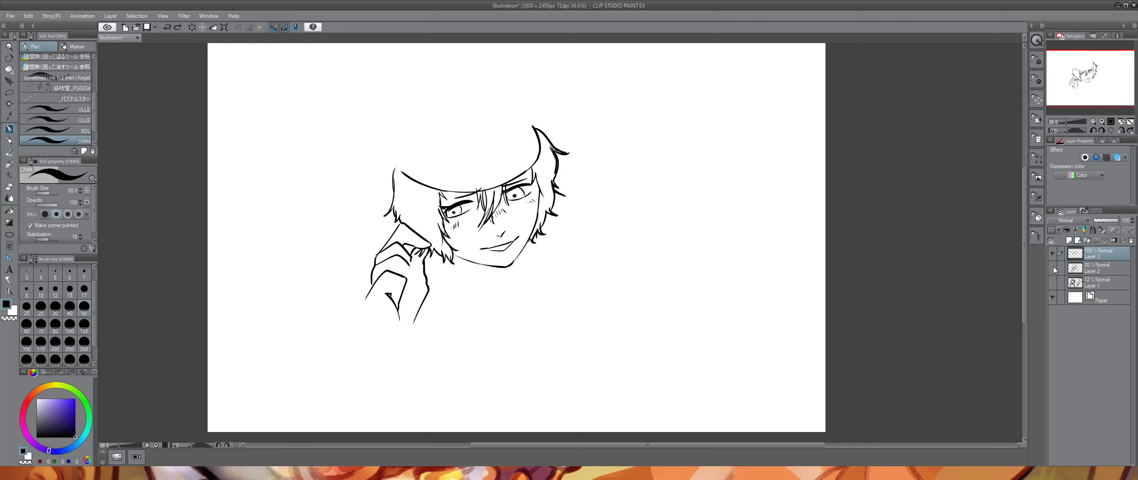
{"action": "left_click", "coordinate": [1051, 268]}
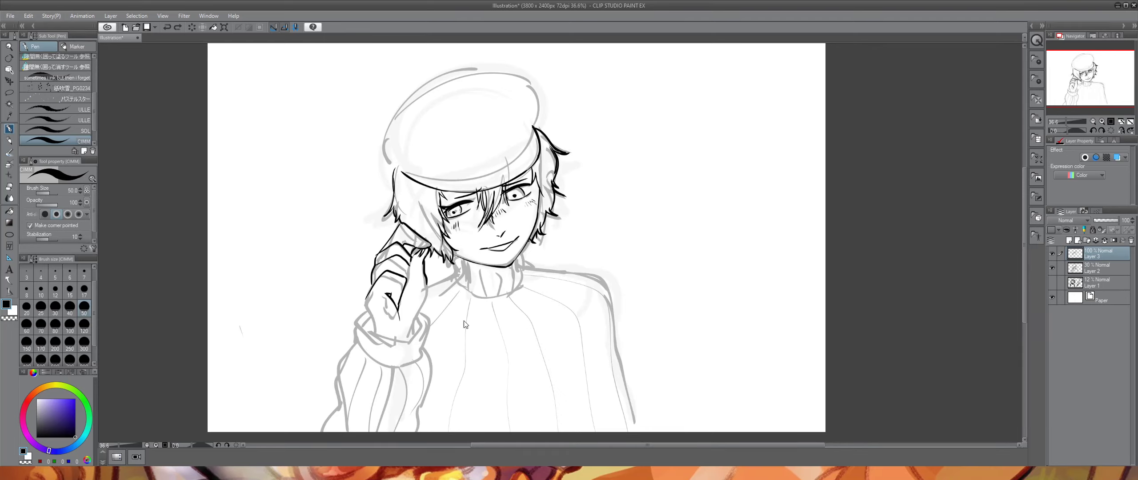
- Redraw the hand's inner edge as a smoother curve running down to the sleeve cuff
{"action": "left_click_drag", "start_coordinate": [422, 265], "coordinate": [413, 320]}
{"action": "key", "text": "ctrl+z"}
{"action": "key", "text": "ctrl+z"}
{"action": "left_click_drag", "start_coordinate": [423, 262], "coordinate": [419, 323]}
{"action": "key", "text": "ctrl+z"}
{"action": "key", "text": "ctrl+z"}
{"action": "key", "text": "ctrl+z"}
{"action": "left_click_drag", "start_coordinate": [424, 259], "coordinate": [409, 342]}
{"action": "key", "text": "ctrl+z"}
- Ink the outer wrist edge and the upper rim and left side of the sleeve cuff
{"action": "left_click_drag", "start_coordinate": [366, 294], "coordinate": [374, 331]}
{"action": "key", "text": "ctrl+z"}
{"action": "key", "text": "ctrl+z"}
{"action": "mouse_move", "coordinate": [366, 298]}
{"action": "left_mouse_down"}
{"action": "mouse_move", "coordinate": [381, 332]}
{"action": "mouse_move", "coordinate": [367, 329]}
{"action": "mouse_move", "coordinate": [370, 318]}
{"action": "mouse_move", "coordinate": [421, 347]}
{"action": "left_mouse_up"}
{"action": "key", "text": "ctrl+z"}
{"action": "key", "text": "ctrl+z"}
{"action": "left_click_drag", "start_coordinate": [367, 313], "coordinate": [358, 344]}
{"action": "key", "text": "ctrl+z"}
{"action": "key", "text": "ctrl+z"}
{"action": "left_click_drag", "start_coordinate": [367, 311], "coordinate": [354, 346]}
{"action": "key", "text": "ctrl+z"}
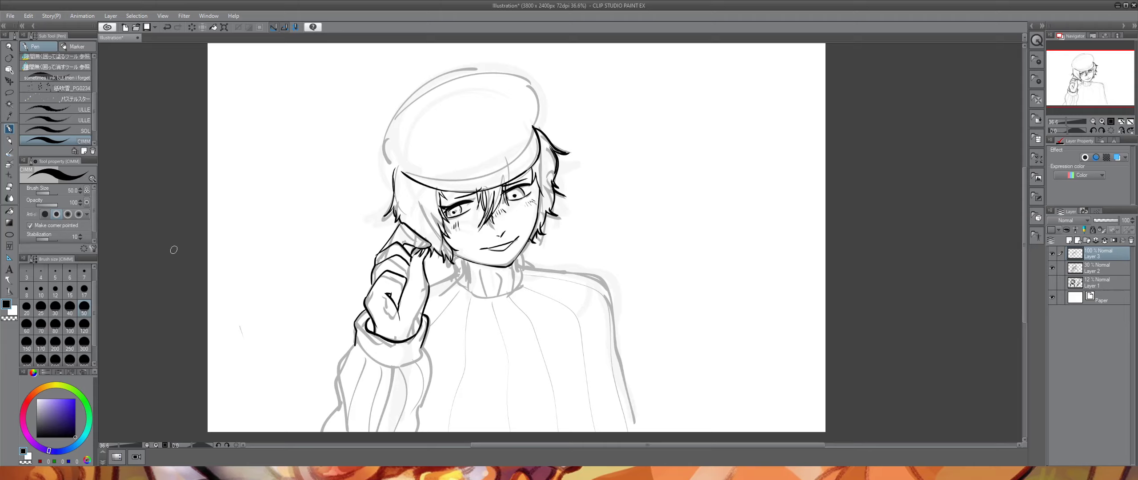
- Erase the stray lines under the wrist and rework the thumb and palm crease lines
{"action": "left_click", "coordinate": [6, 190]}
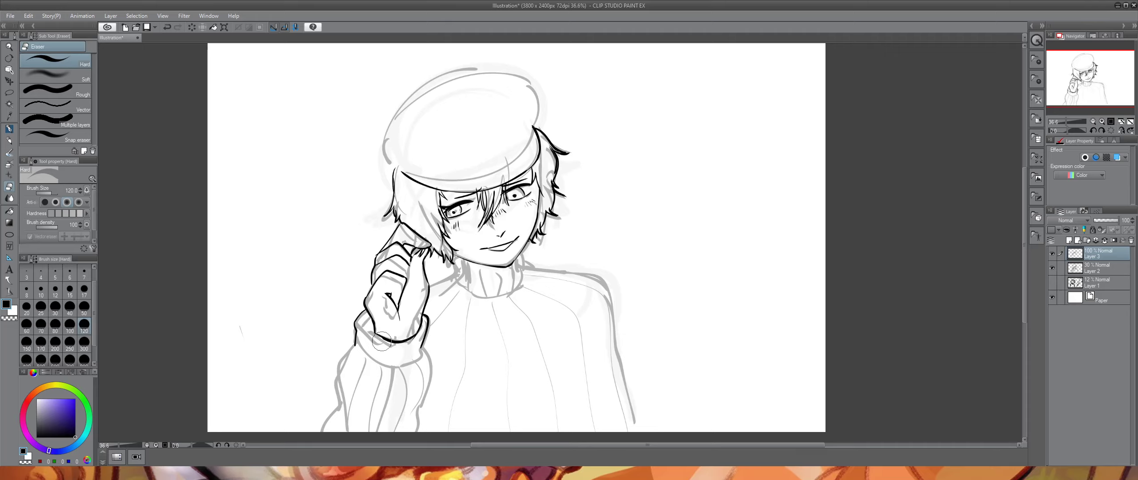
{"action": "left_click_drag", "start_coordinate": [383, 341], "coordinate": [408, 345]}
{"action": "left_click", "coordinate": [9, 128]}
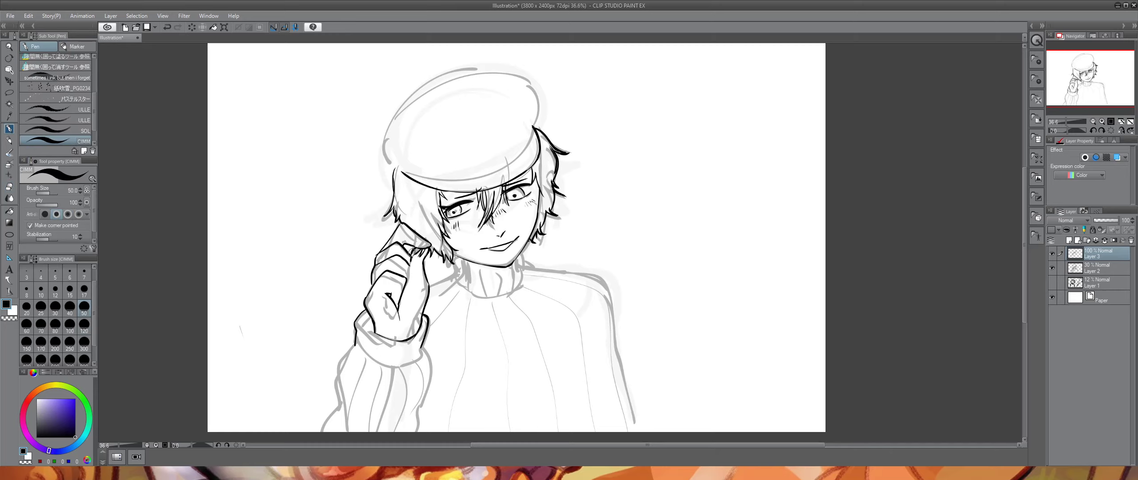
{"action": "left_click_drag", "start_coordinate": [412, 251], "coordinate": [402, 301]}
{"action": "left_click", "coordinate": [9, 187]}
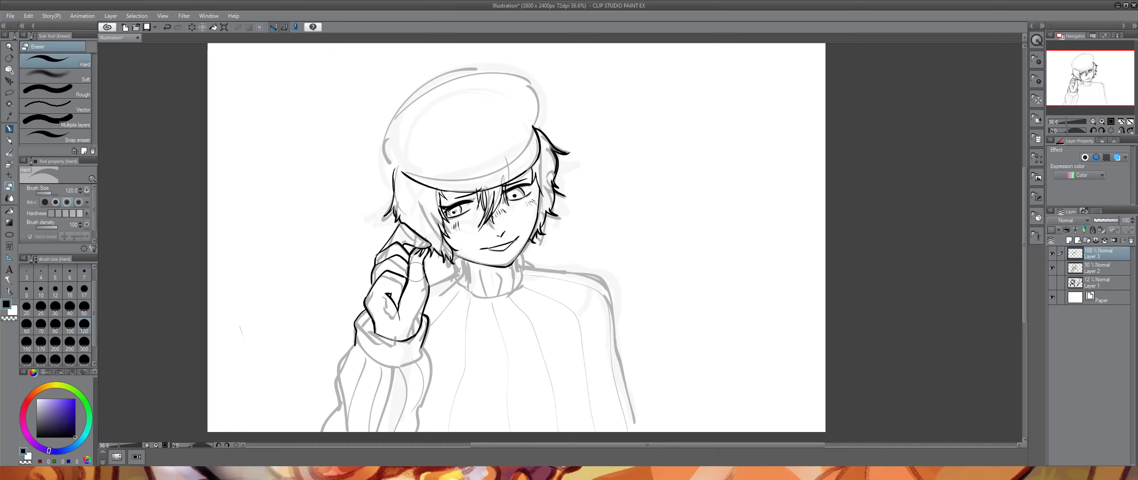
{"action": "left_click_drag", "start_coordinate": [410, 285], "coordinate": [404, 304]}
{"action": "key", "text": "p"}
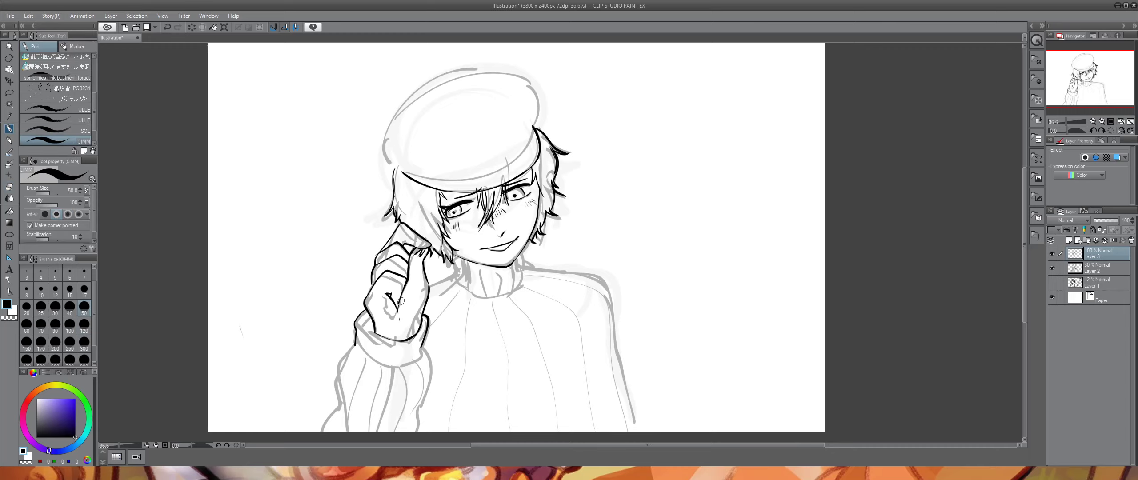
- Ink the palm crease, the cuff's lower edge and the collar's right side, and redraw the right jawline down past the chin
{"action": "mouse_move", "coordinate": [400, 302]}
{"action": "left_mouse_down"}
{"action": "mouse_move", "coordinate": [393, 365]}
{"action": "mouse_move", "coordinate": [416, 364]}
{"action": "mouse_move", "coordinate": [394, 371]}
{"action": "left_mouse_up"}
{"action": "left_click_drag", "start_coordinate": [529, 270], "coordinate": [525, 261]}
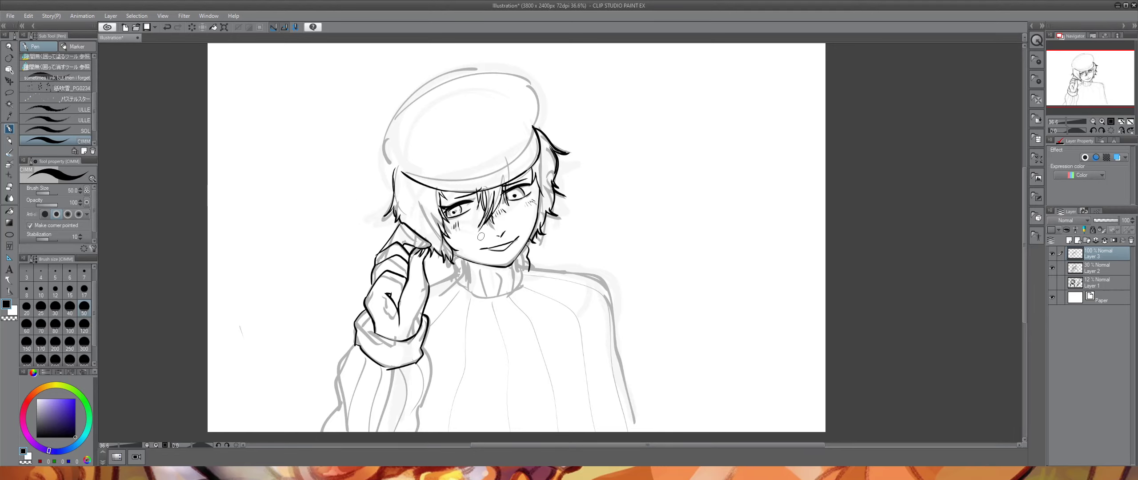
{"action": "left_click_drag", "start_coordinate": [532, 228], "coordinate": [494, 281]}
{"action": "key", "text": "ctrl+z"}
{"action": "left_click_drag", "start_coordinate": [535, 224], "coordinate": [495, 284]}
{"action": "key", "text": "ctrl+z"}
{"action": "left_click_drag", "start_coordinate": [536, 224], "coordinate": [494, 285]}
{"action": "key", "text": "ctrl+z"}
{"action": "left_click_drag", "start_coordinate": [535, 224], "coordinate": [488, 290]}
- Erase the overshooting jaw stroke and the stray marks below the chin
{"action": "left_click", "coordinate": [9, 189]}
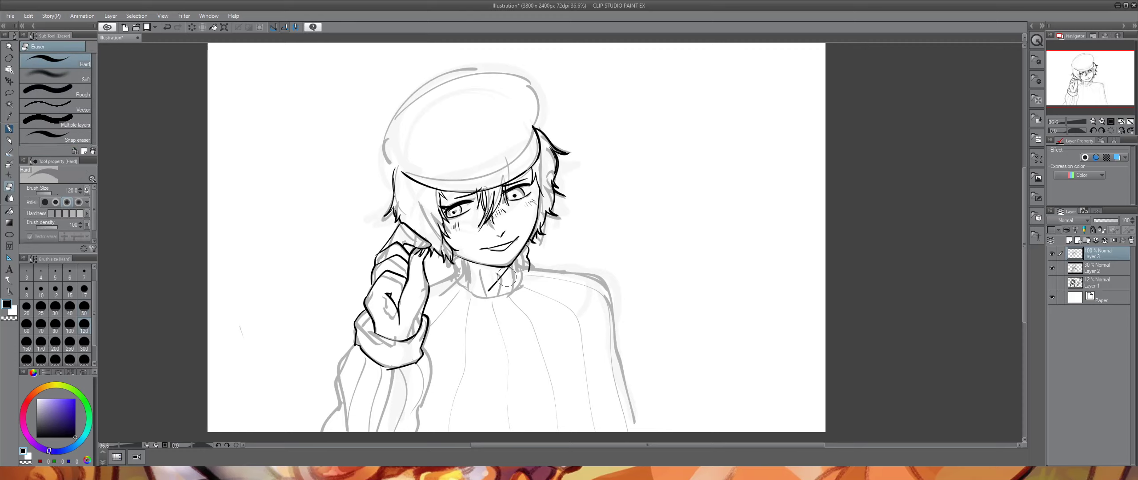
{"action": "left_click_drag", "start_coordinate": [519, 259], "coordinate": [496, 292]}
{"action": "left_click_drag", "start_coordinate": [501, 254], "coordinate": [512, 272]}
{"action": "key", "text": "ctrl+z"}
{"action": "key", "text": "p"}
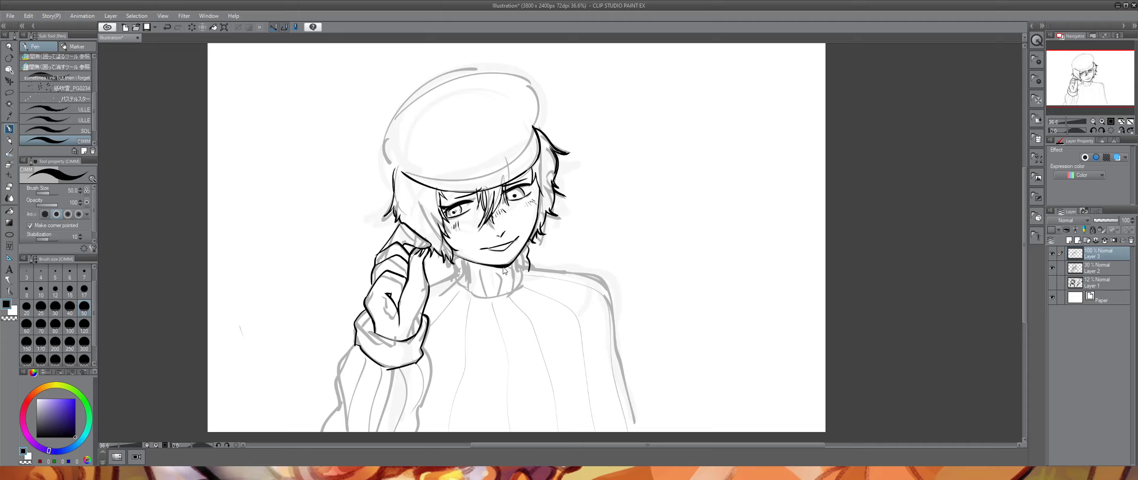
{"action": "key", "text": "e"}
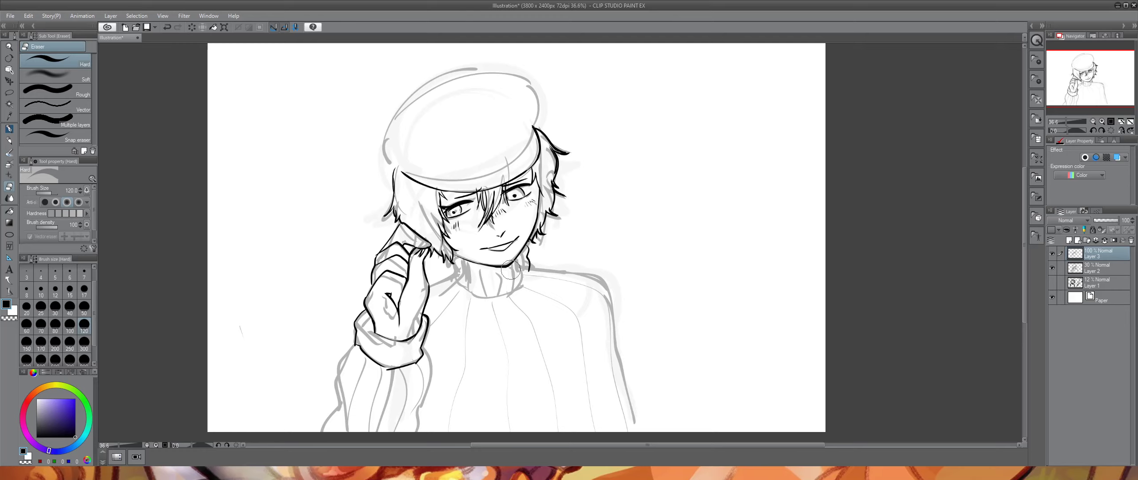
{"action": "left_click_drag", "start_coordinate": [511, 269], "coordinate": [479, 272]}
{"action": "key", "text": "p"}
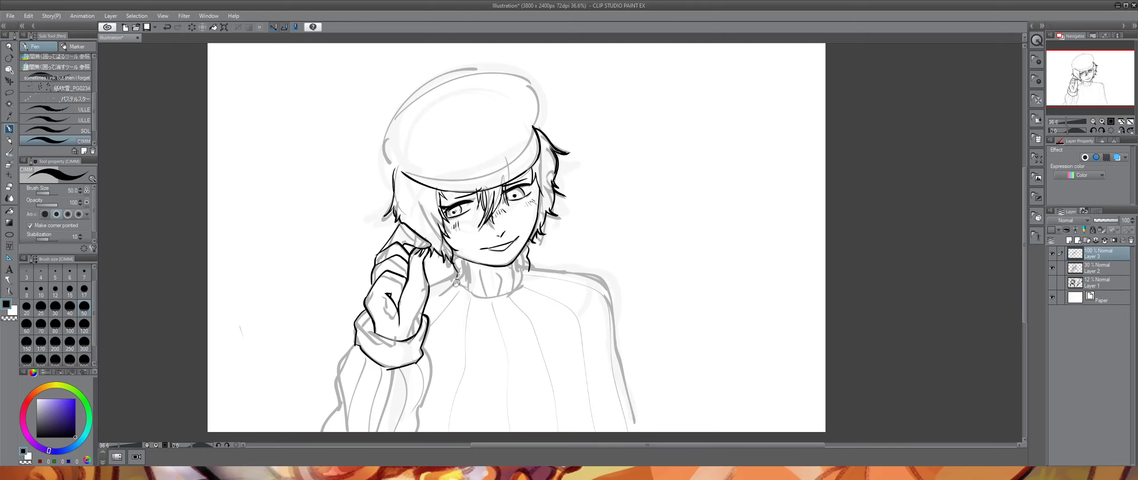
- Ink the turtleneck collar's outline and its vertical rib lines
{"action": "mouse_move", "coordinate": [454, 274]}
{"action": "left_mouse_down"}
{"action": "mouse_move", "coordinate": [505, 293]}
{"action": "mouse_move", "coordinate": [527, 270]}
{"action": "mouse_move", "coordinate": [512, 293]}
{"action": "mouse_move", "coordinate": [465, 294]}
{"action": "mouse_move", "coordinate": [497, 298]}
{"action": "mouse_move", "coordinate": [488, 299]}
{"action": "mouse_move", "coordinate": [454, 281]}
{"action": "mouse_move", "coordinate": [462, 259]}
{"action": "mouse_move", "coordinate": [463, 282]}
{"action": "mouse_move", "coordinate": [477, 268]}
{"action": "mouse_move", "coordinate": [490, 292]}
{"action": "mouse_move", "coordinate": [501, 296]}
{"action": "left_mouse_up"}
{"action": "key", "text": "ctrl+z"}
{"action": "key", "text": "ctrl+z"}
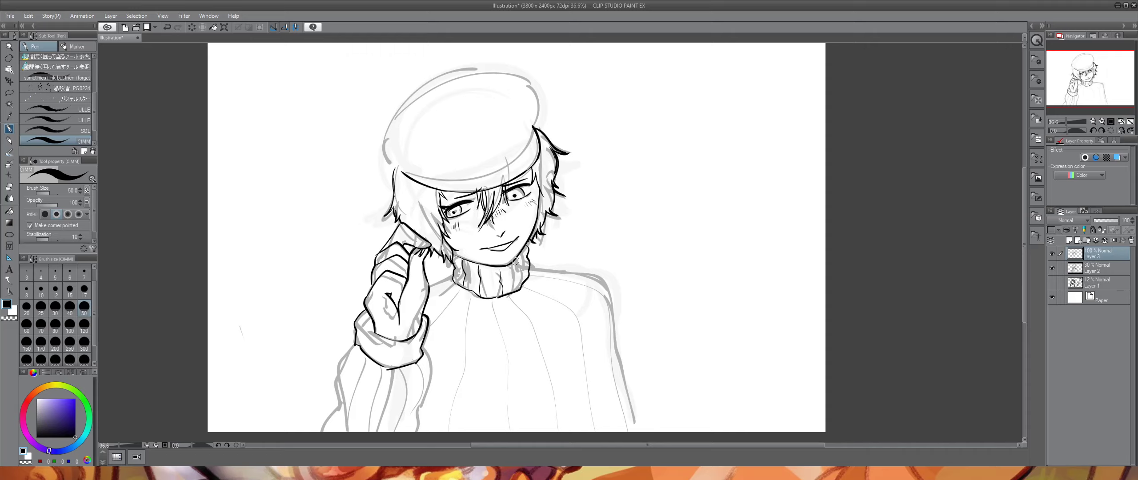
{"action": "mouse_move", "coordinate": [515, 261]}
{"action": "left_mouse_down"}
{"action": "mouse_move", "coordinate": [522, 284]}
{"action": "mouse_move", "coordinate": [527, 260]}
{"action": "left_mouse_up"}
{"action": "left_click", "coordinate": [9, 185]}
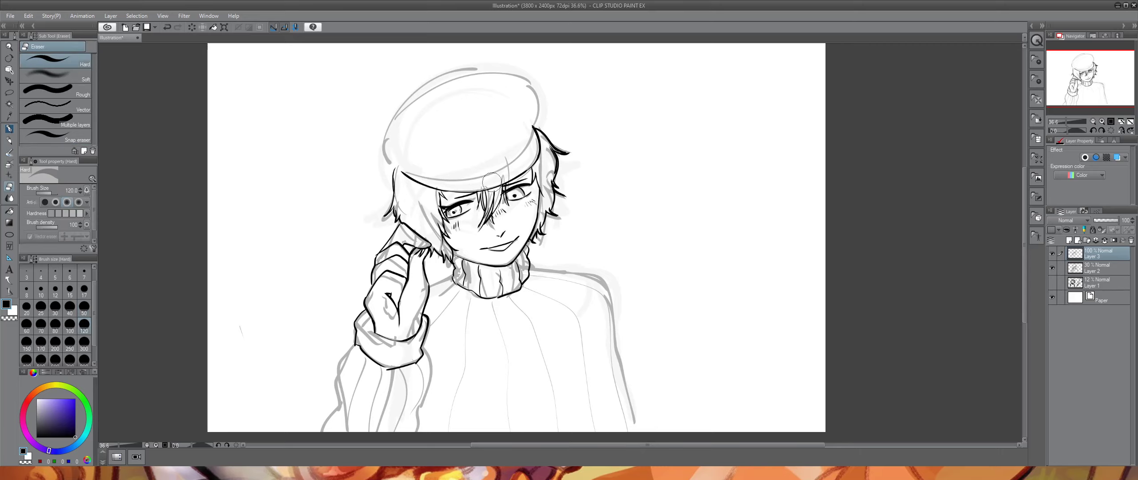
{"action": "key", "text": "p"}
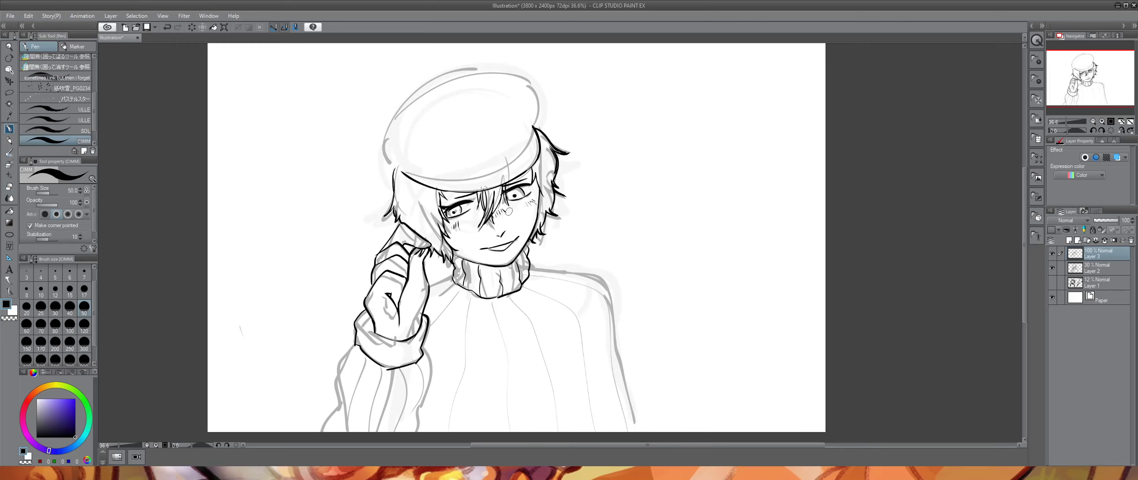
- Add short blush marks across the cheeks and ink the curved upper edge of the cap's band
{"action": "left_click_drag", "start_coordinate": [476, 214], "coordinate": [482, 222]}
{"action": "mouse_move", "coordinate": [534, 128]}
{"action": "left_mouse_down"}
{"action": "mouse_move", "coordinate": [448, 183]}
{"action": "mouse_move", "coordinate": [391, 175]}
{"action": "left_mouse_up"}
{"action": "key", "text": "ctrl+z"}
{"action": "left_click_drag", "start_coordinate": [533, 126], "coordinate": [401, 171]}
{"action": "left_click_drag", "start_coordinate": [536, 119], "coordinate": [432, 164]}
{"action": "key", "text": "ctrl+z"}
{"action": "left_click_drag", "start_coordinate": [534, 127], "coordinate": [396, 166]}
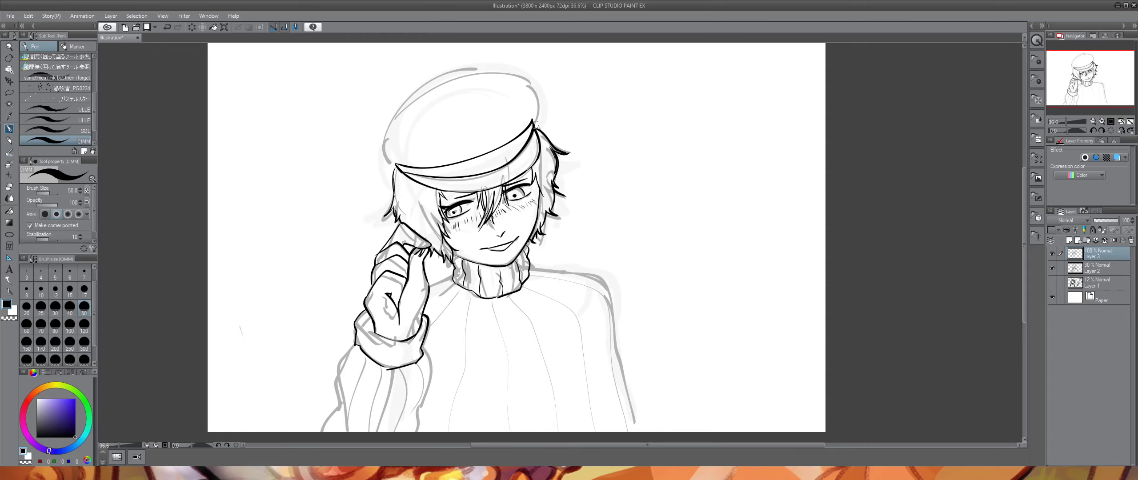
- Ink the rounded outline of the cap's crown from the right end of the band around to the left
{"action": "left_click_drag", "start_coordinate": [532, 120], "coordinate": [376, 131]}
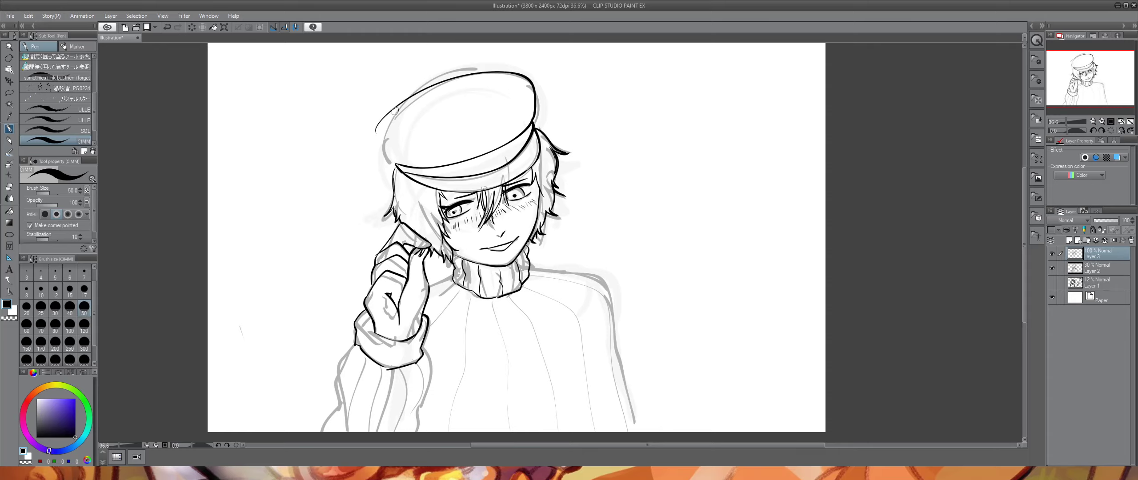
{"action": "left_click_drag", "start_coordinate": [412, 94], "coordinate": [381, 167]}
{"action": "left_click_drag", "start_coordinate": [391, 123], "coordinate": [389, 155]}
{"action": "key", "text": "ctrl+z"}
{"action": "left_click_drag", "start_coordinate": [393, 119], "coordinate": [397, 165]}
- Erase the stray curve outside the left edge of the cap's crown
{"action": "left_click", "coordinate": [10, 186]}
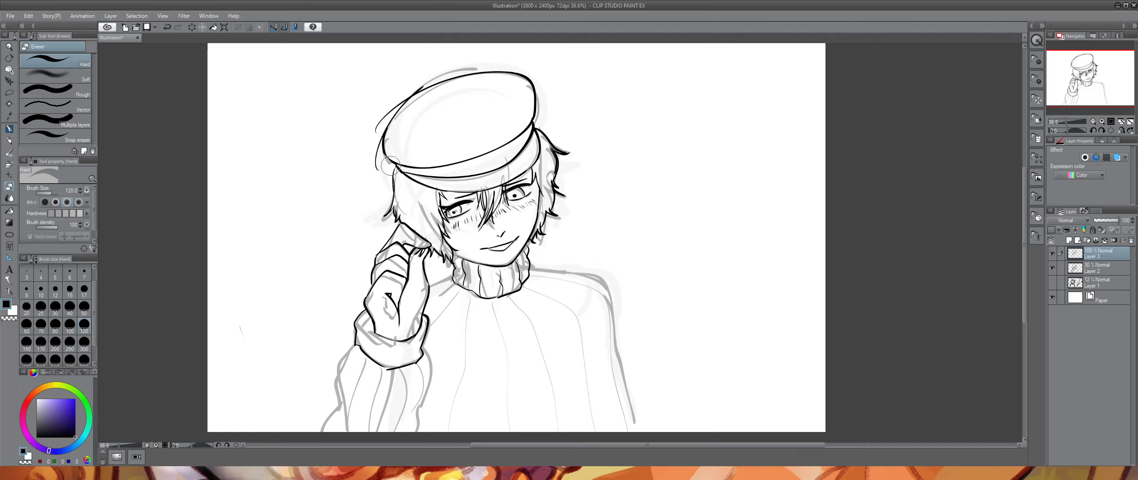
{"action": "key", "text": "ctrl+z"}
{"action": "mouse_move", "coordinate": [391, 165]}
{"action": "left_mouse_down"}
{"action": "mouse_move", "coordinate": [375, 130]}
{"action": "mouse_move", "coordinate": [377, 142]}
{"action": "left_mouse_up"}
{"action": "key", "text": "ctrl+z"}
{"action": "key", "text": "ctrl+z"}
{"action": "mouse_move", "coordinate": [380, 136]}
{"action": "left_mouse_down"}
{"action": "mouse_move", "coordinate": [372, 160]}
{"action": "mouse_move", "coordinate": [387, 103]}
{"action": "mouse_move", "coordinate": [378, 122]}
{"action": "mouse_move", "coordinate": [428, 79]}
{"action": "mouse_move", "coordinate": [414, 89]}
{"action": "left_mouse_up"}
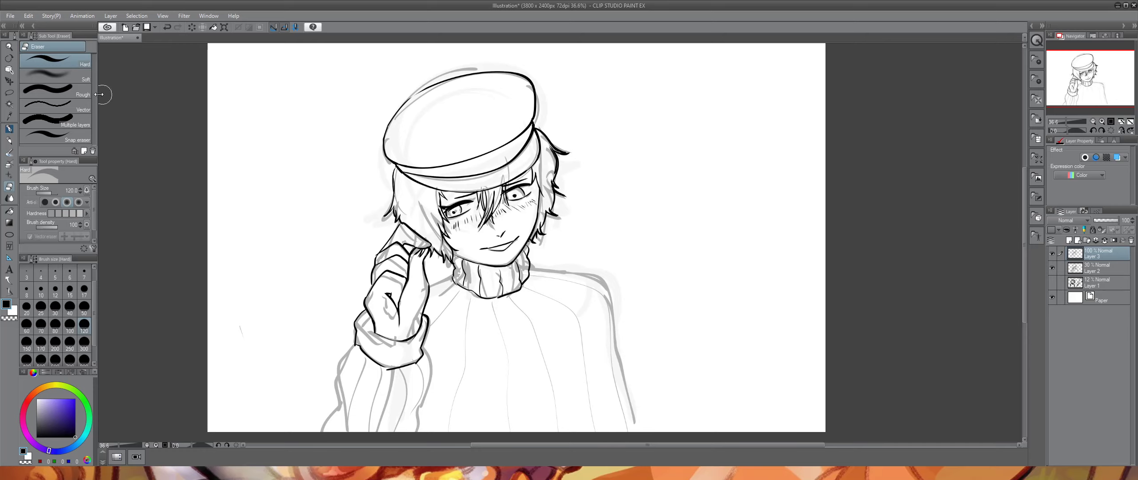
- Try adding long outer curves sweeping down past the cap's left edge, and erase them
{"action": "left_click", "coordinate": [8, 128]}
{"action": "left_click_drag", "start_coordinate": [436, 81], "coordinate": [402, 106]}
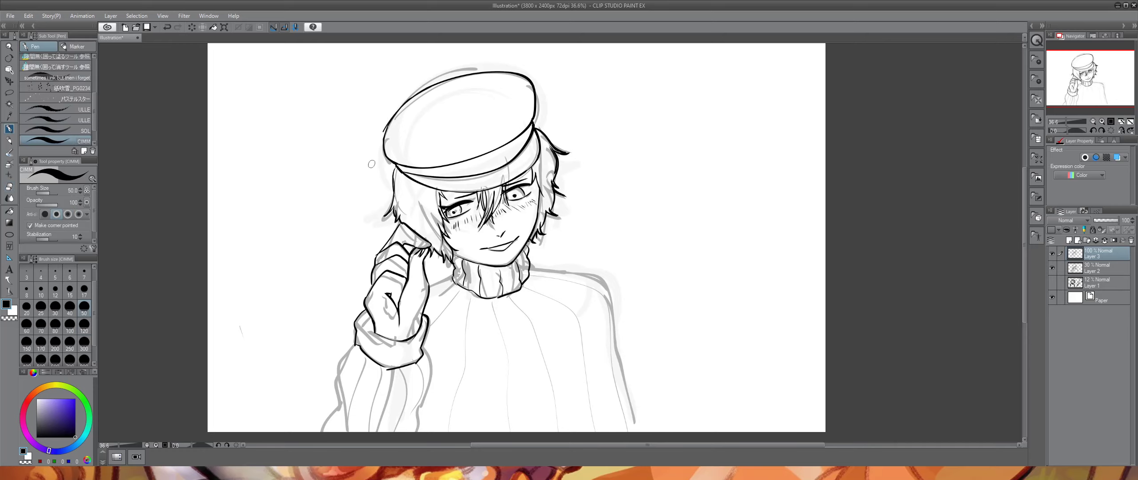
{"action": "key", "text": "ctrl+z"}
{"action": "key", "text": "ctrl+z"}
{"action": "left_click_drag", "start_coordinate": [425, 88], "coordinate": [365, 152]}
{"action": "key", "text": "ctrl+z"}
{"action": "left_click_drag", "start_coordinate": [425, 88], "coordinate": [363, 162]}
{"action": "left_click_drag", "start_coordinate": [398, 111], "coordinate": [377, 181]}
{"action": "key", "text": "ctrl+z"}
{"action": "left_click_drag", "start_coordinate": [398, 110], "coordinate": [374, 192]}
{"action": "key", "text": "ctrl+z"}
{"action": "left_click_drag", "start_coordinate": [397, 112], "coordinate": [374, 201]}
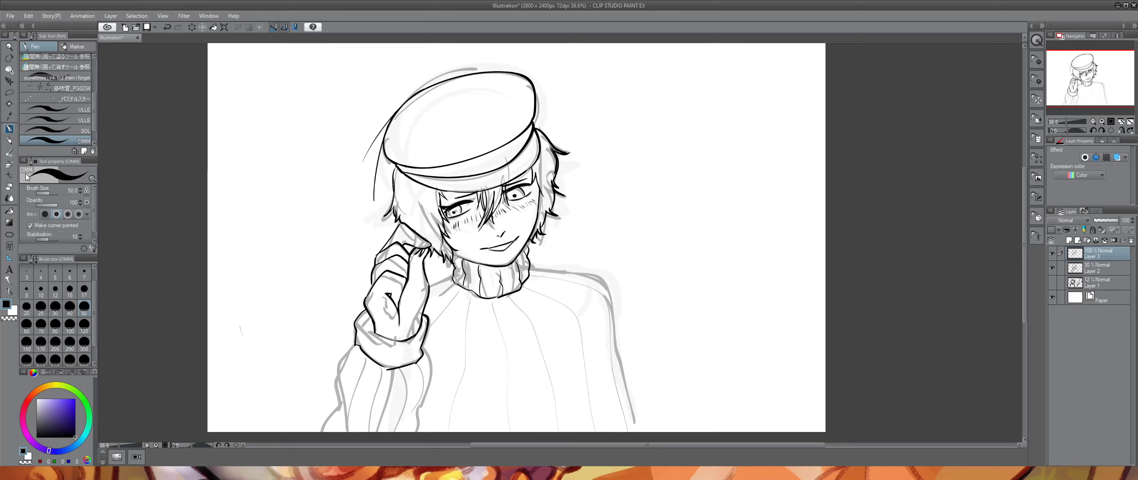
{"action": "key", "text": "e"}
{"action": "left_click_drag", "start_coordinate": [385, 116], "coordinate": [365, 158]}
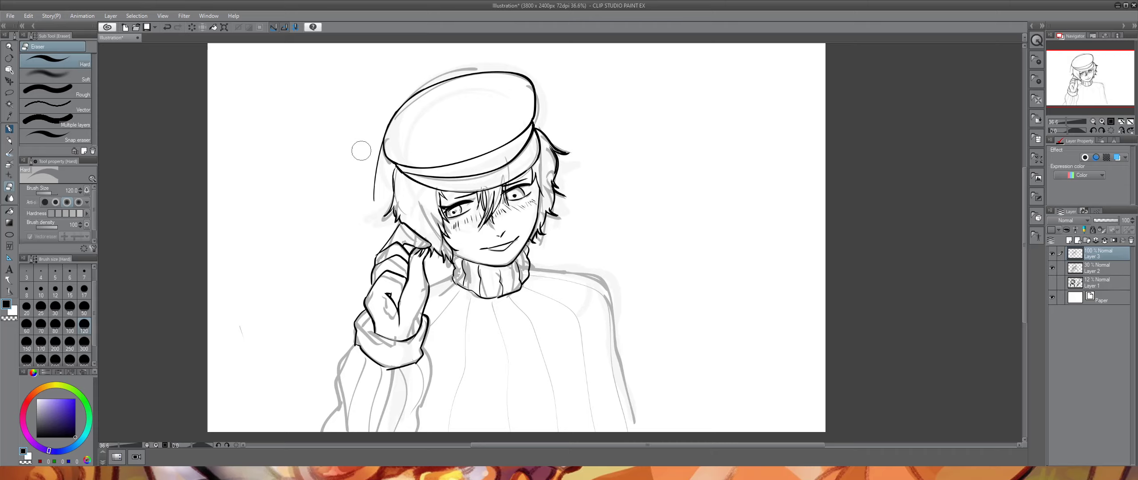
{"action": "left_click_drag", "start_coordinate": [376, 139], "coordinate": [362, 202]}
- Thicken the line joints at both ends of the cap's band and darken the shadow inside the sleeve cuff
{"action": "left_click", "coordinate": [9, 129]}
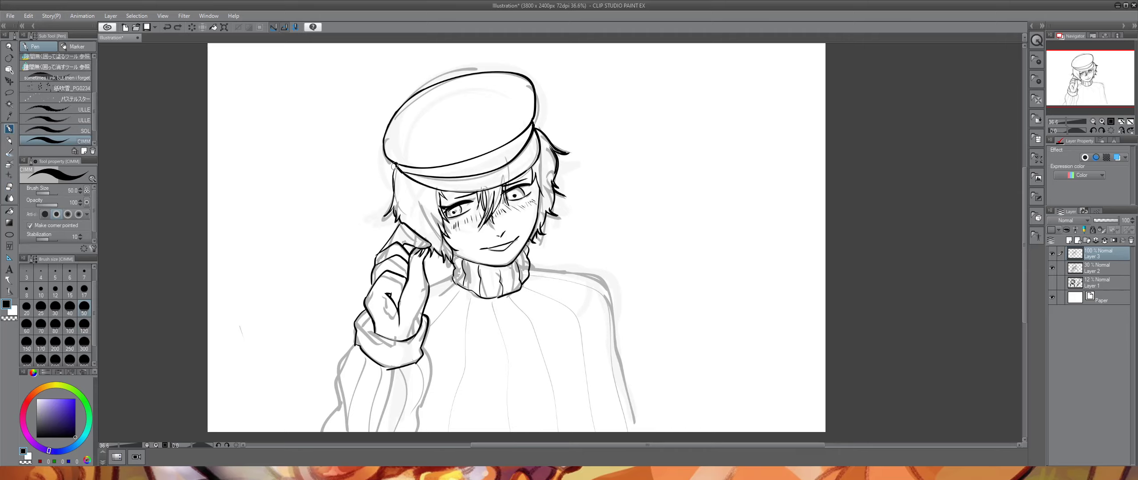
{"action": "left_click_drag", "start_coordinate": [392, 164], "coordinate": [406, 177]}
{"action": "left_click_drag", "start_coordinate": [531, 119], "coordinate": [532, 133]}
{"action": "left_click_drag", "start_coordinate": [367, 315], "coordinate": [374, 332]}
{"action": "key", "text": "ctrl+z"}
{"action": "key", "text": "ctrl+z"}
{"action": "key", "text": "ctrl+z"}
{"action": "key", "text": "ctrl+z"}
- Ink both outer contours of the raised arm's puffy sleeve from the cuff to the canvas edge
{"action": "left_click_drag", "start_coordinate": [362, 341], "coordinate": [338, 397]}
{"action": "key", "text": "ctrl+z"}
{"action": "mouse_move", "coordinate": [356, 338]}
{"action": "left_mouse_down"}
{"action": "mouse_move", "coordinate": [340, 397]}
{"action": "mouse_move", "coordinate": [314, 431]}
{"action": "left_mouse_up"}
{"action": "mouse_move", "coordinate": [420, 346]}
{"action": "left_mouse_down"}
{"action": "mouse_move", "coordinate": [433, 375]}
{"action": "mouse_move", "coordinate": [419, 430]}
{"action": "left_mouse_up"}
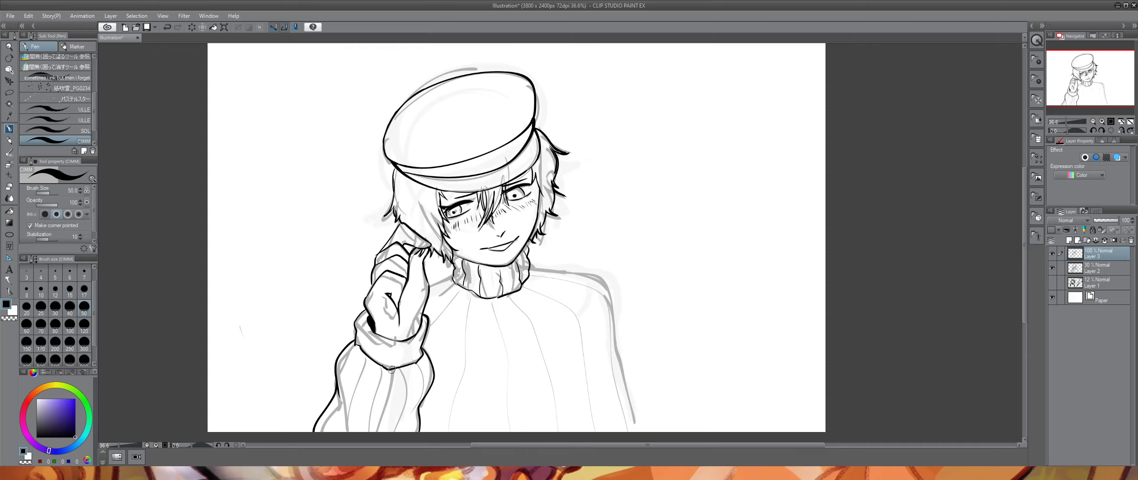
- Ink the wavy knit rib lines running down the raised arm's sleeve
{"action": "left_click_drag", "start_coordinate": [360, 348], "coordinate": [337, 411]}
{"action": "left_click_drag", "start_coordinate": [379, 362], "coordinate": [351, 428]}
{"action": "key", "text": "ctrl+z"}
{"action": "left_click_drag", "start_coordinate": [378, 361], "coordinate": [349, 431]}
{"action": "left_click_drag", "start_coordinate": [390, 372], "coordinate": [379, 420]}
{"action": "mouse_move", "coordinate": [405, 371]}
{"action": "left_mouse_down"}
{"action": "mouse_move", "coordinate": [407, 431]}
{"action": "mouse_move", "coordinate": [423, 376]}
{"action": "mouse_move", "coordinate": [415, 415]}
{"action": "left_mouse_up"}
{"action": "key", "text": "ctrl+z"}
{"action": "left_click_drag", "start_coordinate": [424, 360], "coordinate": [418, 416]}
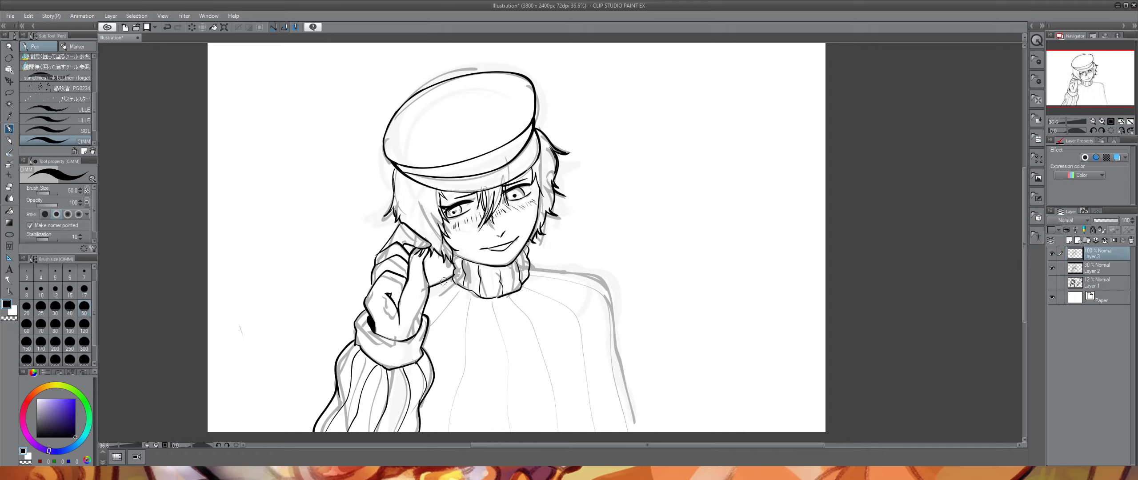
- Ink the shoulder lines on both sides of the collar, the right arm's outer contour and its inner arm line
{"action": "left_click_drag", "start_coordinate": [454, 273], "coordinate": [432, 285]}
{"action": "mouse_move", "coordinate": [532, 266]}
{"action": "left_mouse_down"}
{"action": "mouse_move", "coordinate": [605, 283]}
{"action": "mouse_move", "coordinate": [626, 432]}
{"action": "left_mouse_up"}
{"action": "key", "text": "ctrl+z"}
{"action": "left_click_drag", "start_coordinate": [600, 278], "coordinate": [639, 431]}
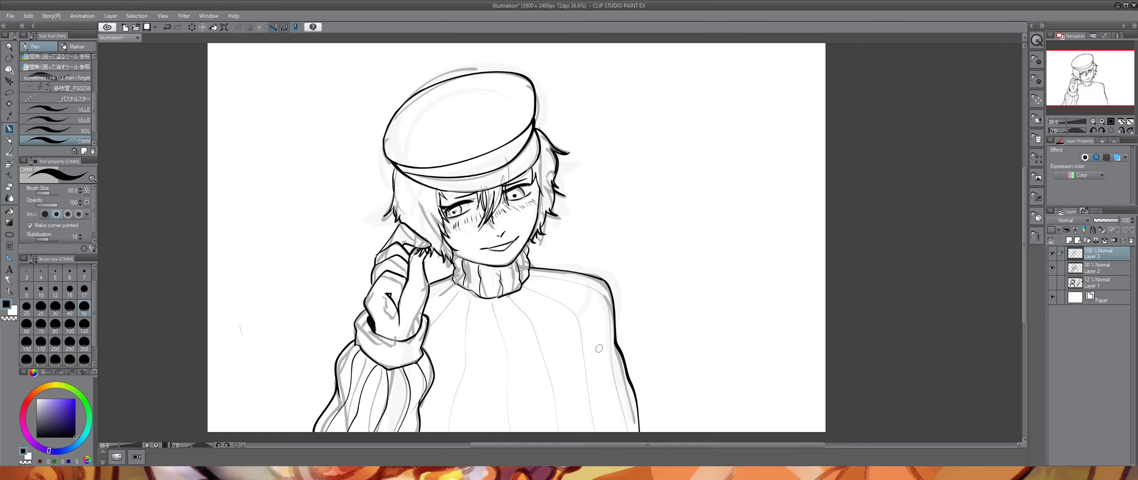
{"action": "left_click_drag", "start_coordinate": [584, 334], "coordinate": [592, 432]}
{"action": "key", "text": "ctrl+z"}
- Ink the sweater's long rib lines fanning out from the collar across the torso and shoulders
{"action": "mouse_move", "coordinate": [523, 290]}
{"action": "left_mouse_down"}
{"action": "mouse_move", "coordinate": [563, 331]}
{"action": "mouse_move", "coordinate": [576, 431]}
{"action": "left_mouse_up"}
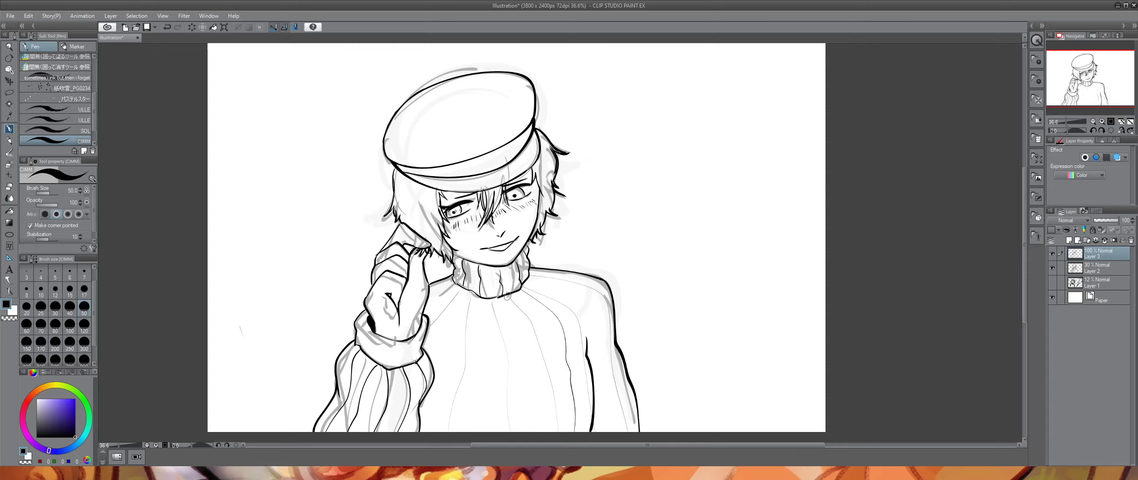
{"action": "mouse_move", "coordinate": [518, 294]}
{"action": "left_mouse_down"}
{"action": "mouse_move", "coordinate": [537, 360]}
{"action": "mouse_move", "coordinate": [547, 431]}
{"action": "left_mouse_up"}
{"action": "left_click_drag", "start_coordinate": [489, 298], "coordinate": [487, 431]}
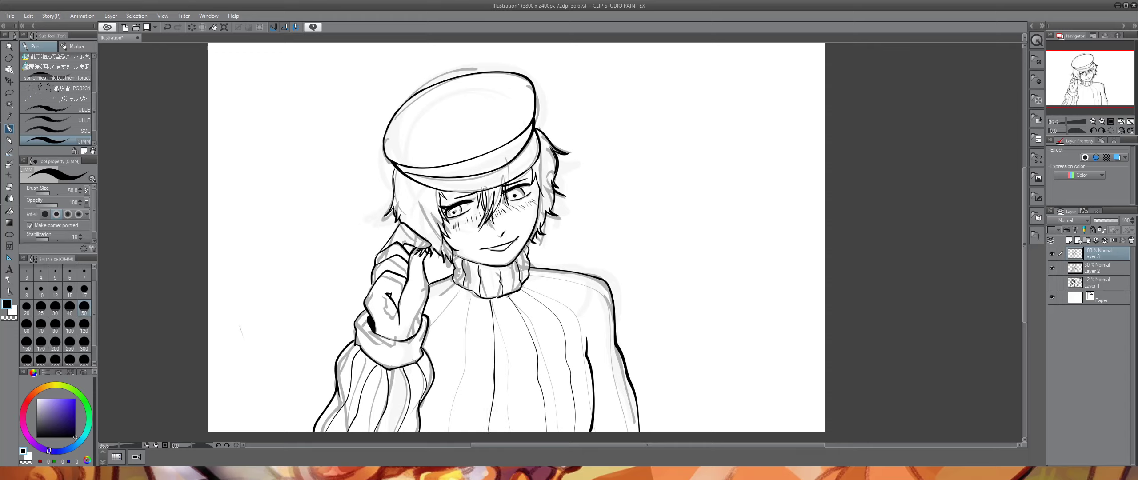
{"action": "left_click_drag", "start_coordinate": [476, 294], "coordinate": [436, 430]}
{"action": "left_click_drag", "start_coordinate": [462, 288], "coordinate": [423, 336]}
{"action": "left_click_drag", "start_coordinate": [453, 283], "coordinate": [431, 296]}
{"action": "mouse_move", "coordinate": [528, 276]}
{"action": "left_mouse_down"}
{"action": "mouse_move", "coordinate": [569, 286]}
{"action": "mouse_move", "coordinate": [620, 430]}
{"action": "left_mouse_up"}
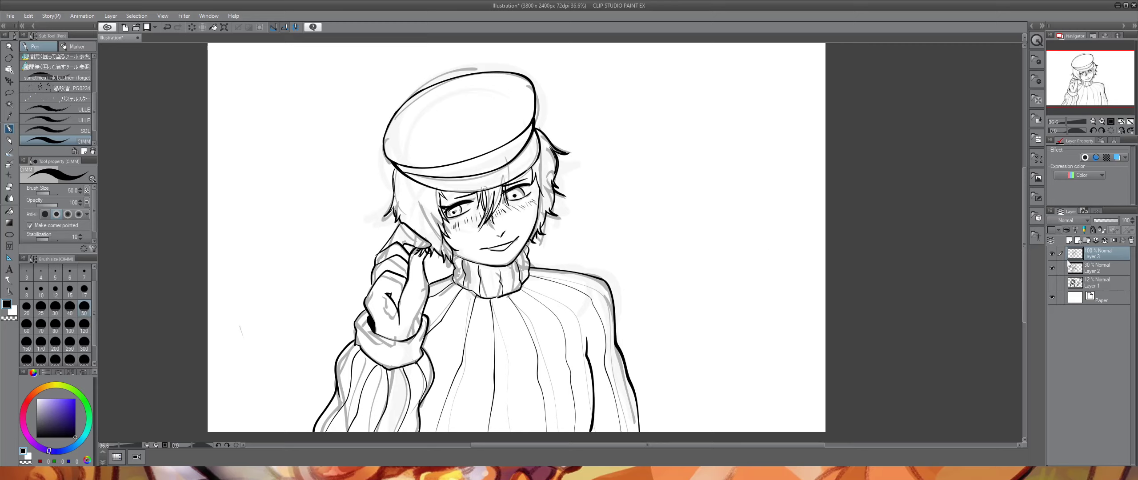
- Hide the sketch on Layer 2 to leave only the clean line art showing
{"action": "left_click", "coordinate": [1051, 268]}
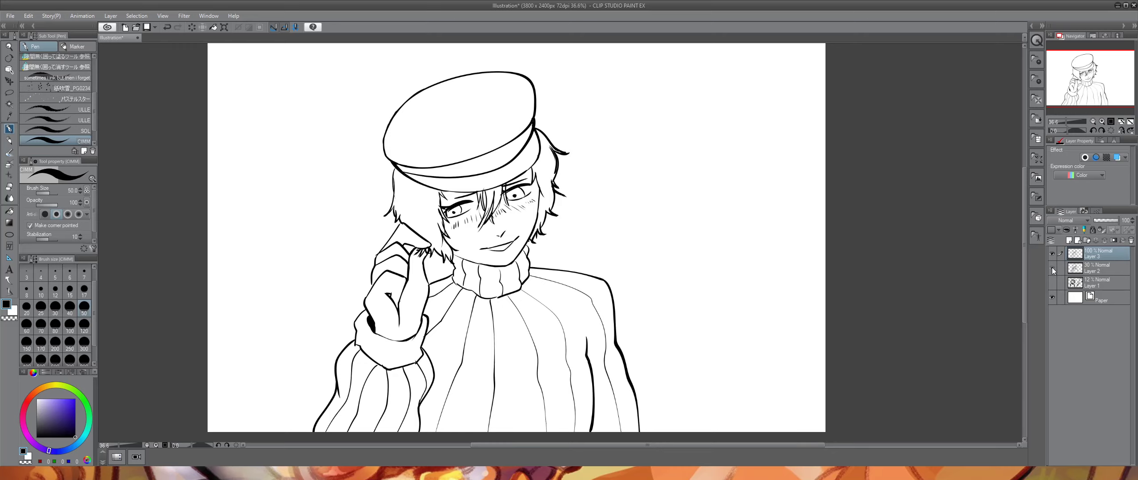
{"action": "left_click", "coordinate": [1051, 267]}
{"action": "left_click", "coordinate": [1052, 266]}
{"action": "left_click", "coordinate": [8, 187]}
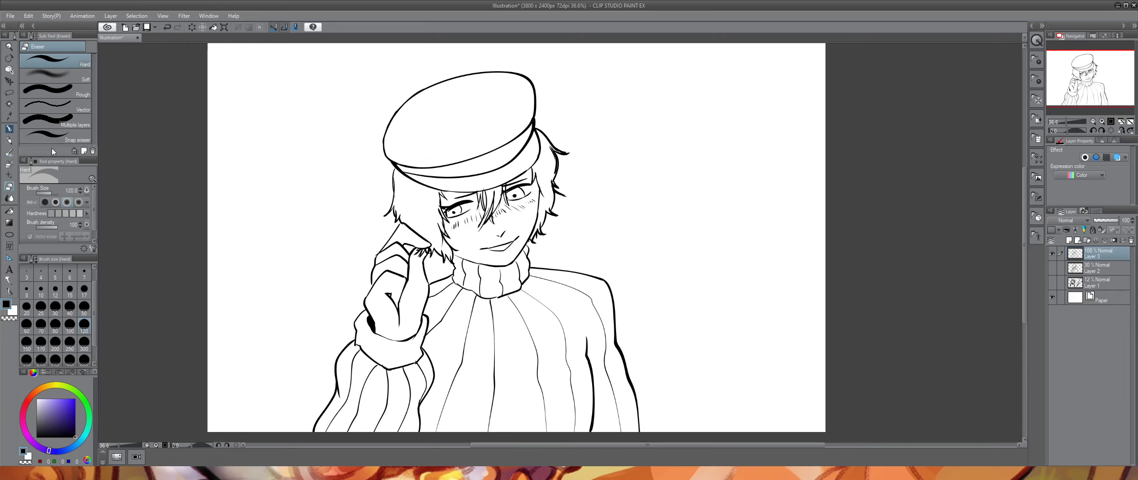
{"action": "left_click", "coordinate": [8, 129]}
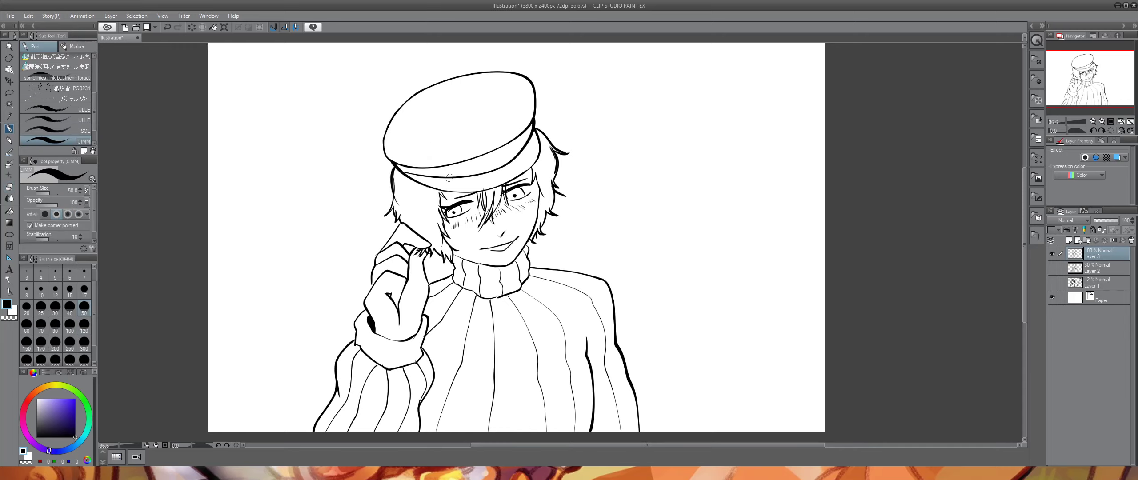
- Thicken the lines where the hair meets both ends of the cap and refine the upper-right hair tip with a size 50 eraser
{"action": "left_click_drag", "start_coordinate": [536, 125], "coordinate": [557, 153]}
{"action": "left_click_drag", "start_coordinate": [392, 163], "coordinate": [418, 177]}
{"action": "left_click", "coordinate": [84, 306]}
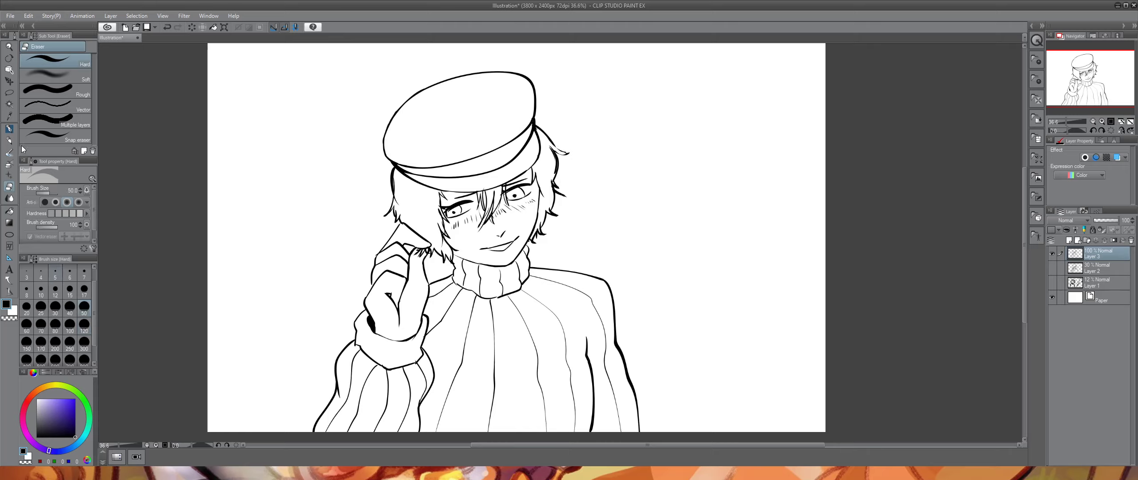
{"action": "key", "text": "p"}
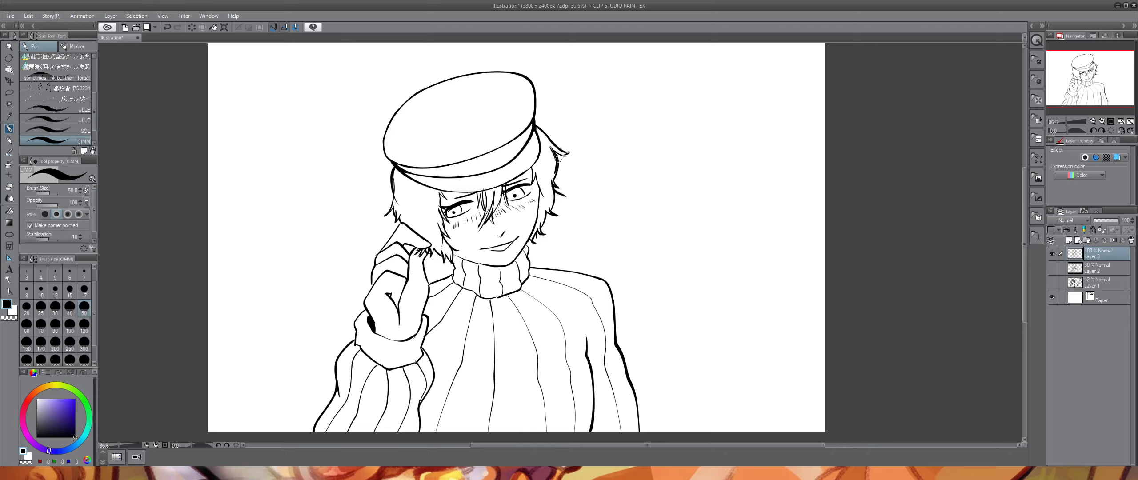
- Add a new empty layer directly beneath the line-art layer
{"action": "key", "text": "e"}
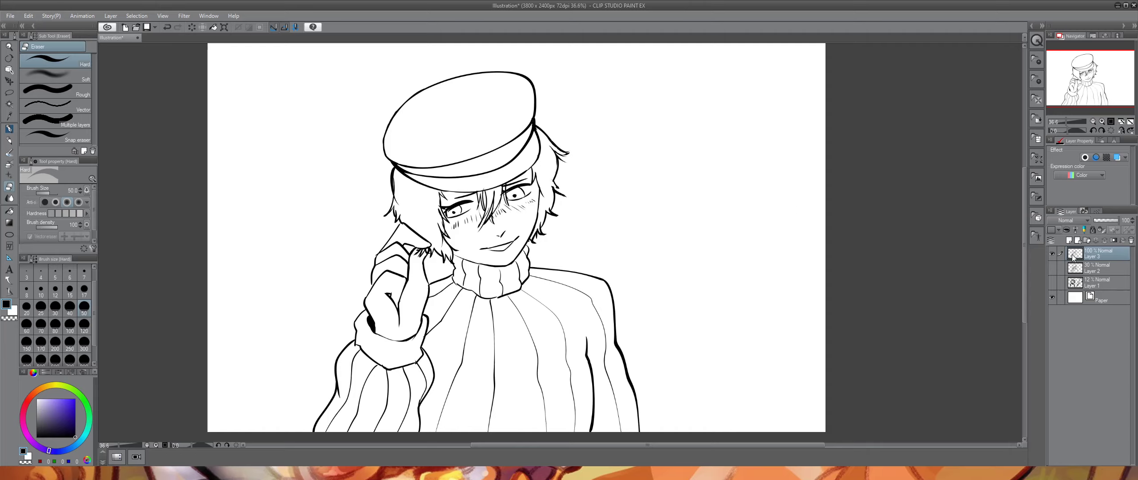
{"action": "left_click", "coordinate": [1075, 230]}
{"action": "left_click", "coordinate": [1077, 267]}
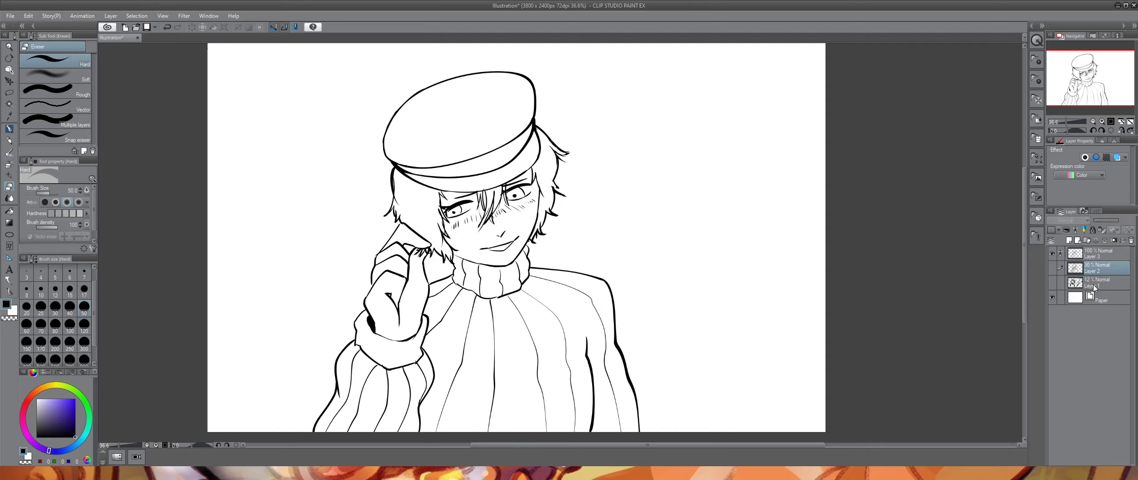
{"action": "left_click", "coordinate": [1094, 287]}
{"action": "left_click", "coordinate": [1069, 240]}
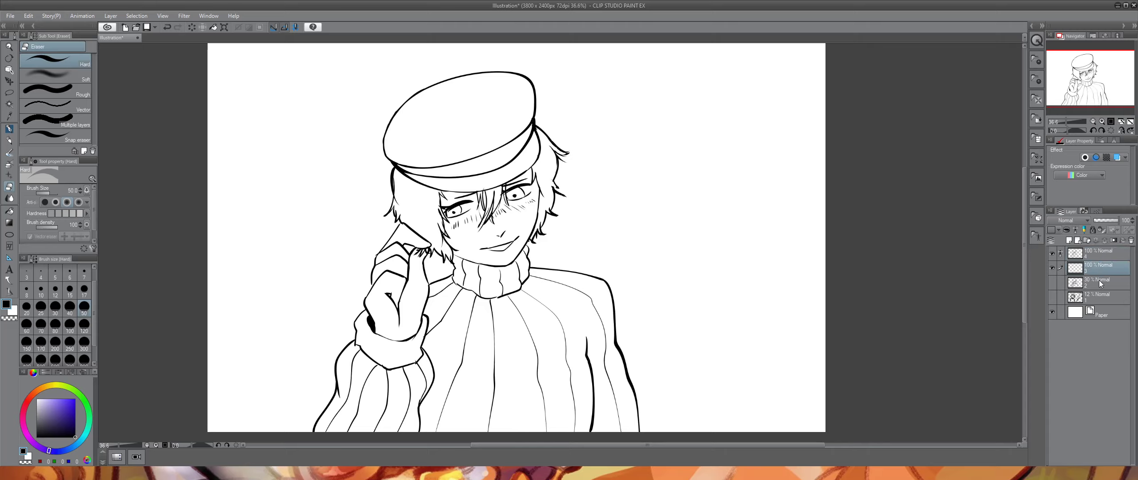
- Touch up the raised hand's finger lines on the line-art layer with the size 50 pen
{"action": "left_click", "coordinate": [8, 129]}
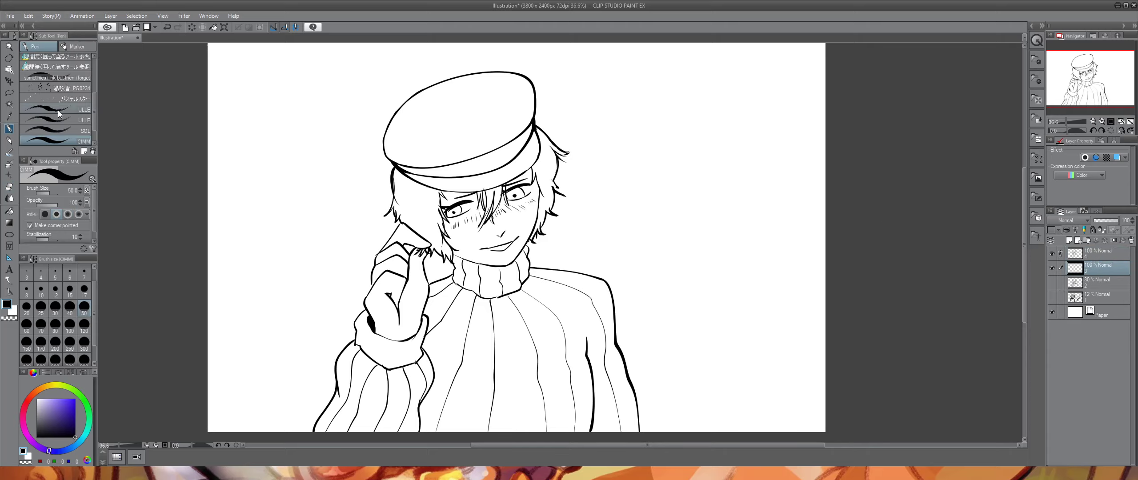
{"action": "left_click", "coordinate": [73, 57]}
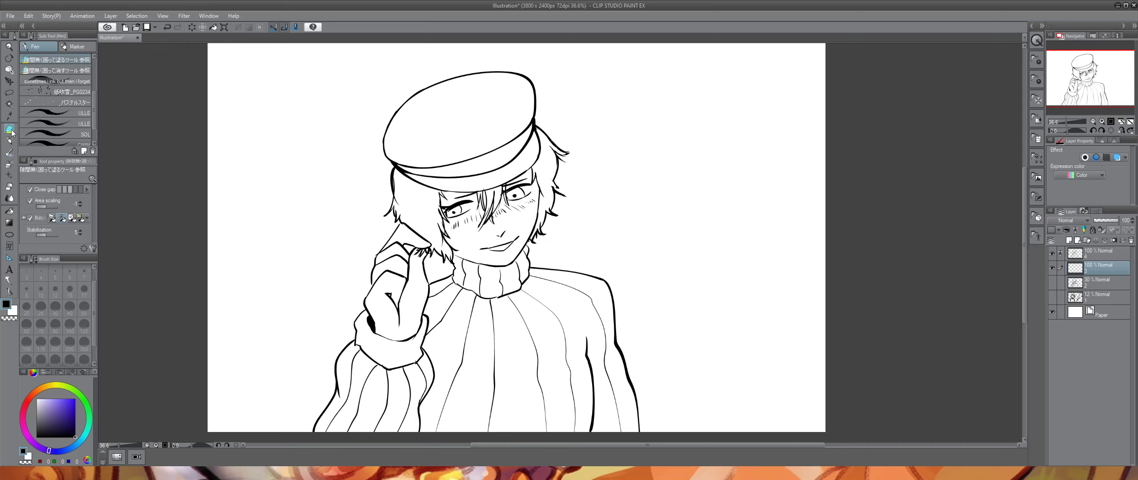
{"action": "left_click", "coordinate": [73, 142]}
{"action": "left_click", "coordinate": [1098, 253]}
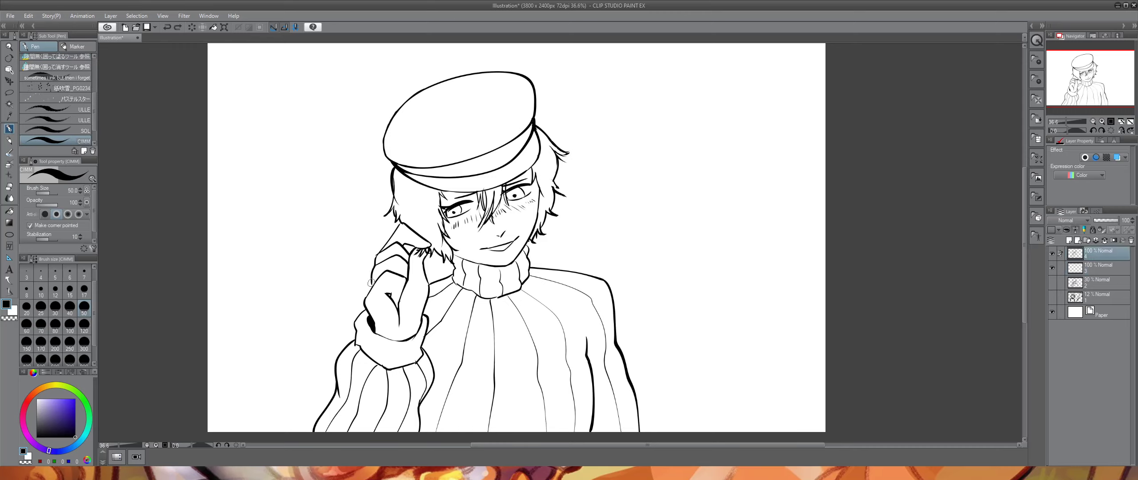
{"action": "key", "text": "ctrl+z"}
{"action": "left_click_drag", "start_coordinate": [430, 245], "coordinate": [416, 239]}
{"action": "left_click_drag", "start_coordinate": [388, 292], "coordinate": [394, 300]}
{"action": "key", "text": "ctrl+z"}
{"action": "left_click_drag", "start_coordinate": [391, 270], "coordinate": [404, 277]}
{"action": "key", "text": "ctrl+z"}
- Fill the whole character silhouette with dark grey on the new layer using the enclose-and-fill tool
{"action": "left_click", "coordinate": [1095, 268]}
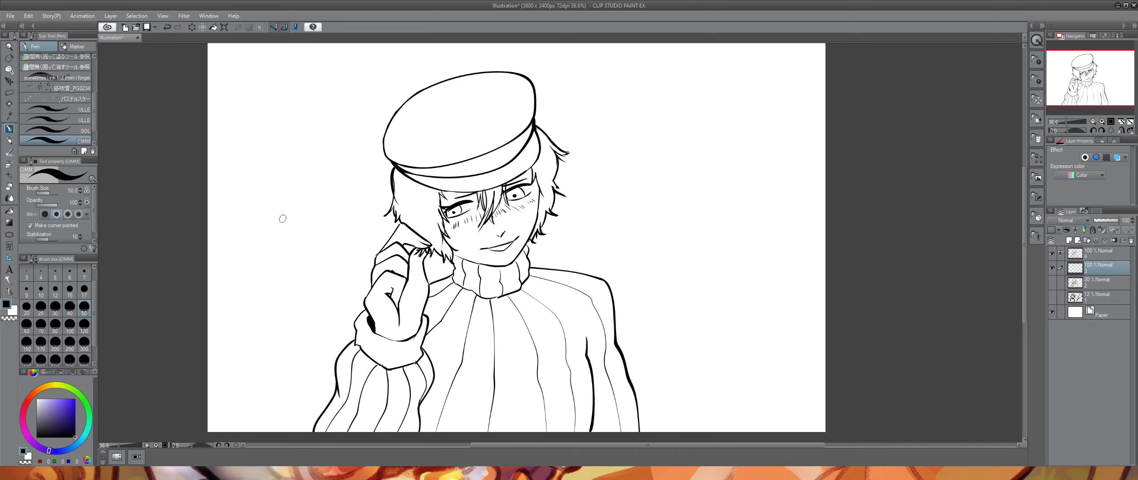
{"action": "left_click", "coordinate": [57, 58]}
{"action": "left_click_drag", "start_coordinate": [39, 422], "coordinate": [36, 429]}
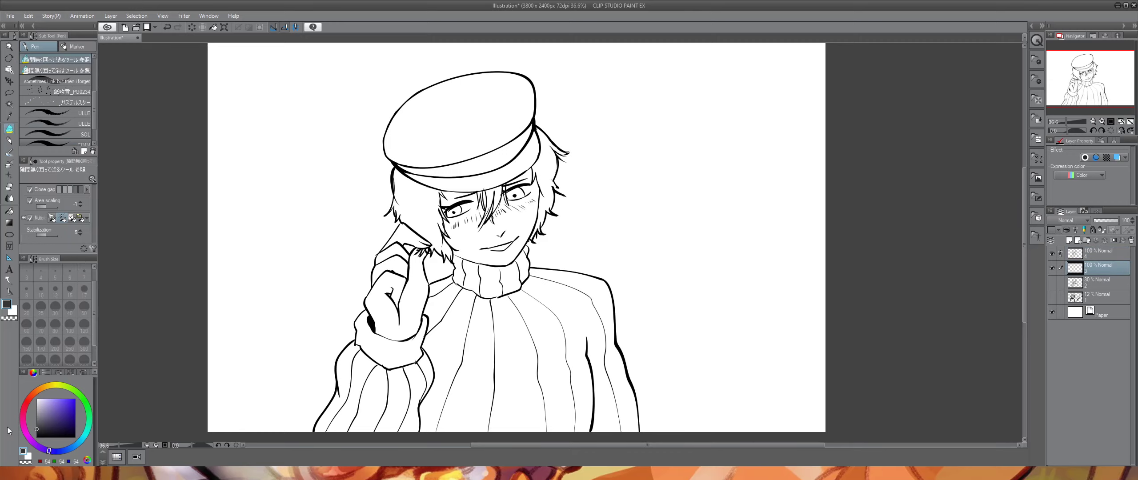
{"action": "mouse_move", "coordinate": [691, 201]}
{"action": "left_mouse_down"}
{"action": "mouse_move", "coordinate": [630, 124]}
{"action": "mouse_move", "coordinate": [355, 440]}
{"action": "mouse_move", "coordinate": [742, 291]}
{"action": "left_mouse_up"}
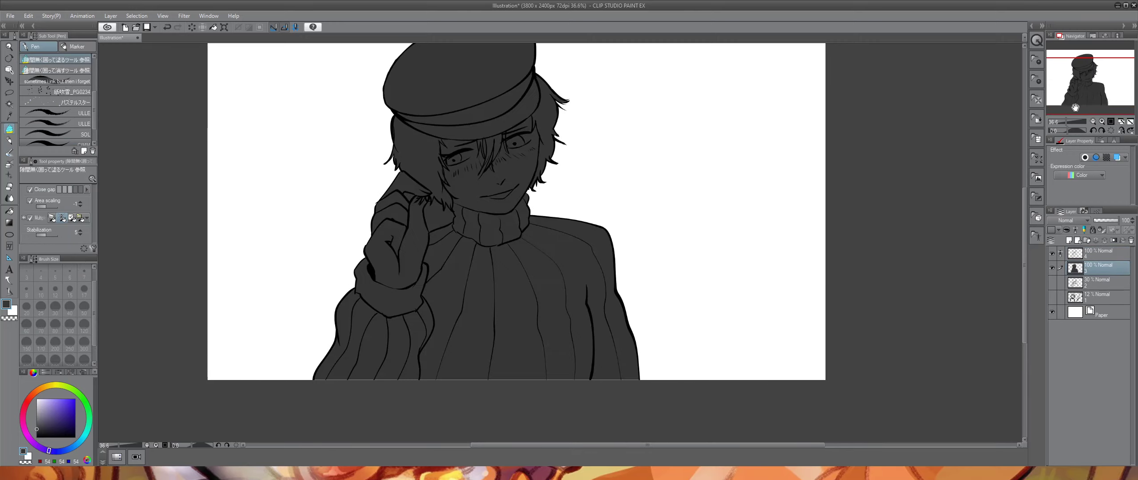
- Clear the grey fill from the gaps at the fingertips and between the hand, face and collar
{"action": "left_click_drag", "start_coordinate": [1078, 106], "coordinate": [1084, 78]}
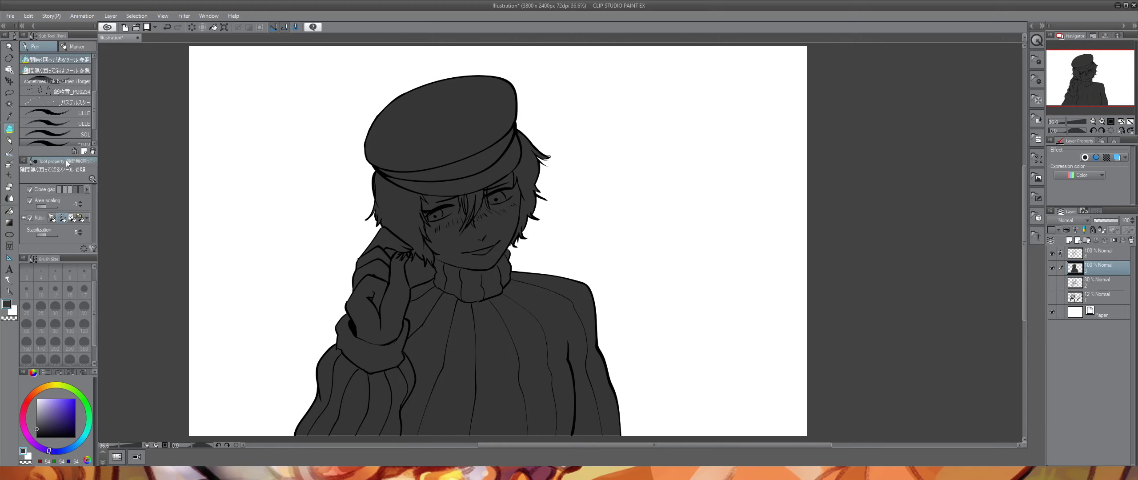
{"action": "left_click", "coordinate": [56, 70]}
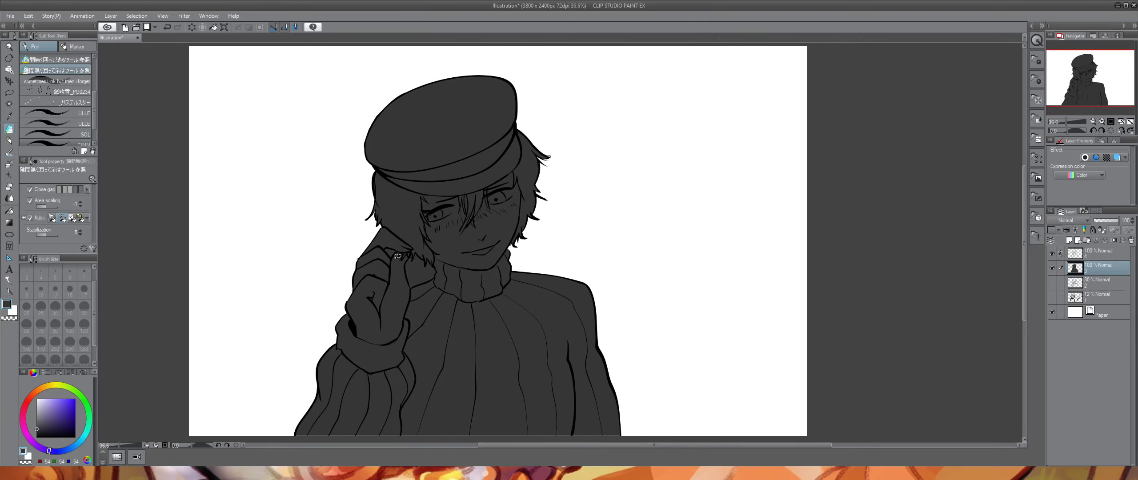
{"action": "mouse_move", "coordinate": [397, 256]}
{"action": "left_mouse_down"}
{"action": "mouse_move", "coordinate": [429, 265]}
{"action": "mouse_move", "coordinate": [434, 282]}
{"action": "left_mouse_up"}
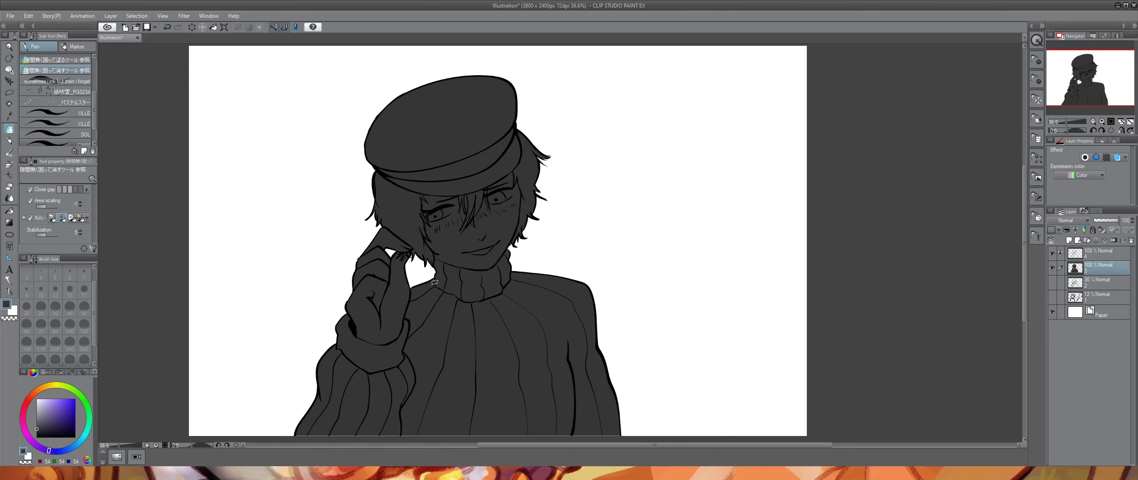
- Lock the silhouette layer's transparent pixels and add a new layer clipped to it
{"action": "left_click", "coordinate": [1101, 229]}
{"action": "left_click", "coordinate": [1093, 121]}
{"action": "left_click_drag", "start_coordinate": [1095, 100], "coordinate": [1097, 99]}
{"action": "left_click", "coordinate": [1069, 239]}
{"action": "left_click", "coordinate": [1066, 230]}
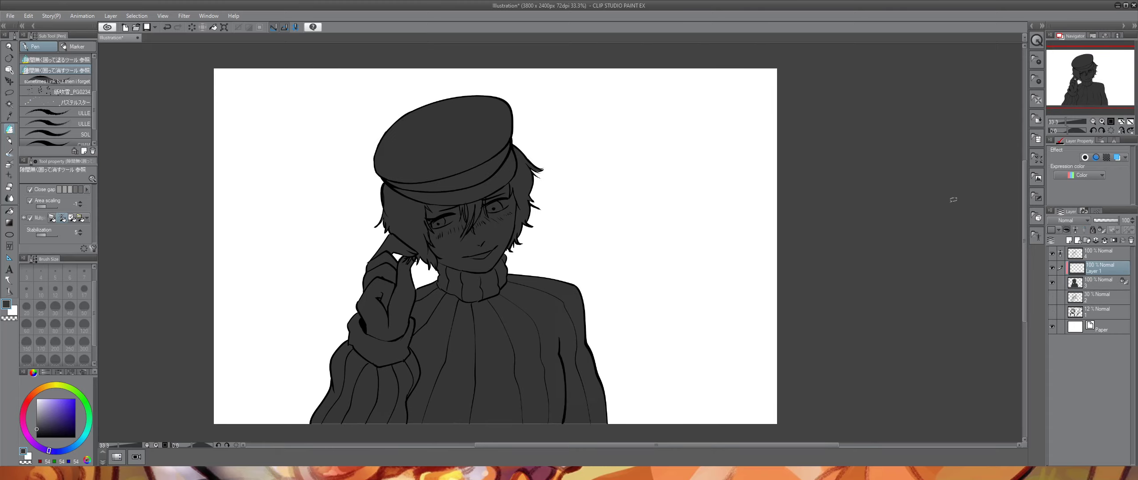
- Fill the face and raised hand with light grey on the clipped layer
{"action": "left_click", "coordinate": [76, 62]}
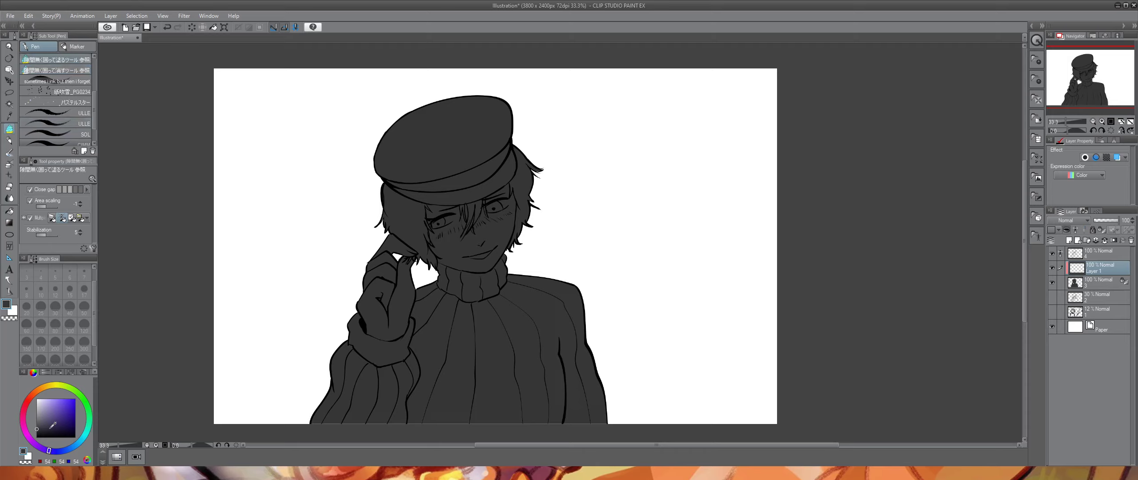
{"action": "left_click", "coordinate": [36, 422]}
{"action": "left_click", "coordinate": [41, 400]}
{"action": "mouse_move", "coordinate": [407, 343]}
{"action": "left_mouse_down"}
{"action": "mouse_move", "coordinate": [425, 277]}
{"action": "mouse_move", "coordinate": [369, 330]}
{"action": "mouse_move", "coordinate": [384, 224]}
{"action": "mouse_move", "coordinate": [355, 330]}
{"action": "mouse_move", "coordinate": [425, 289]}
{"action": "mouse_move", "coordinate": [393, 334]}
{"action": "mouse_move", "coordinate": [417, 295]}
{"action": "mouse_move", "coordinate": [380, 332]}
{"action": "left_mouse_up"}
{"action": "mouse_move", "coordinate": [408, 280]}
{"action": "left_mouse_down"}
{"action": "mouse_move", "coordinate": [396, 343]}
{"action": "mouse_move", "coordinate": [420, 256]}
{"action": "mouse_move", "coordinate": [524, 200]}
{"action": "mouse_move", "coordinate": [424, 209]}
{"action": "left_mouse_up"}
{"action": "left_click", "coordinate": [57, 70]}
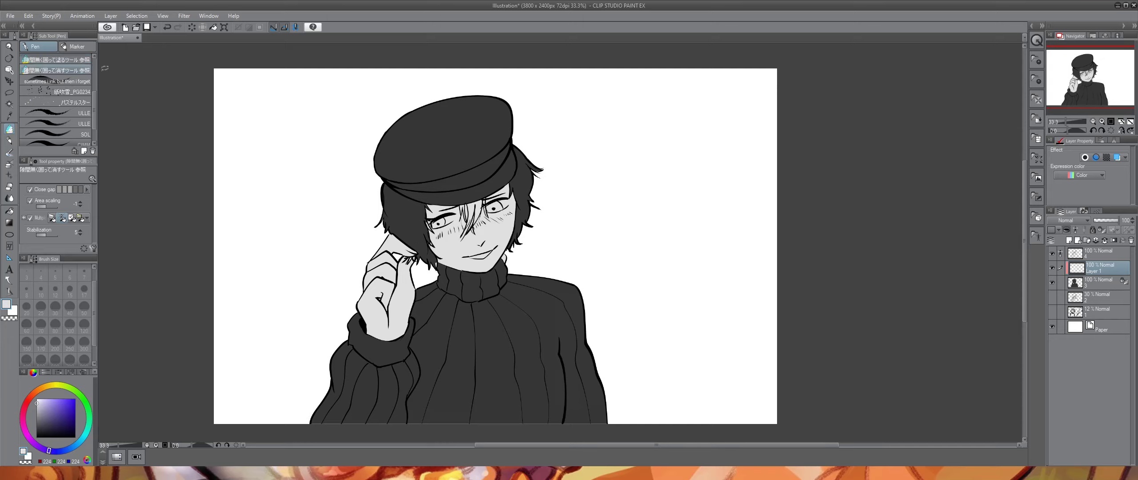
- Lock the skin layer's transparency and softly shade the cheeks and hand in mid grey with the size 170 Soft airbrush
{"action": "left_click", "coordinate": [1113, 230]}
{"action": "left_click", "coordinate": [9, 164]}
{"action": "left_click", "coordinate": [36, 414]}
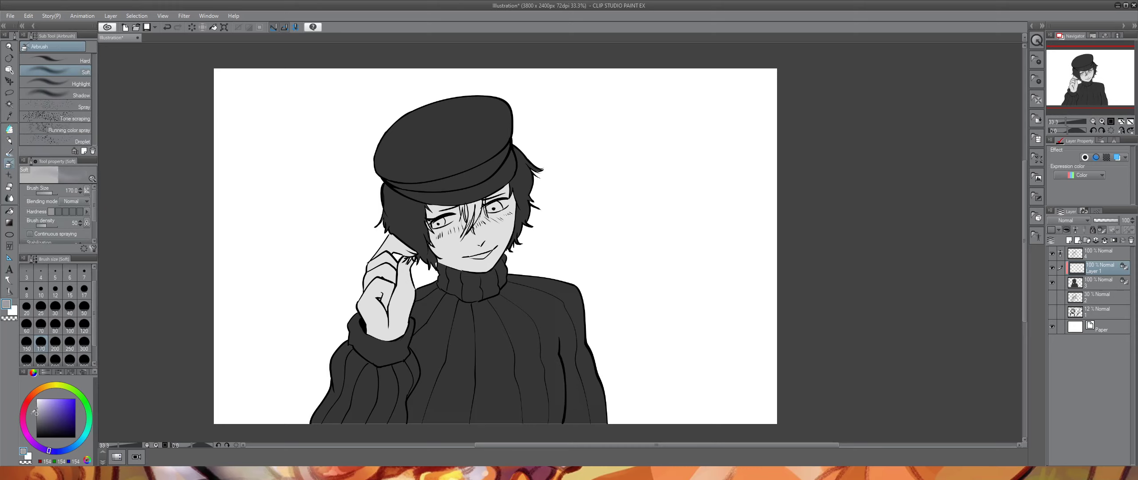
{"action": "left_click_drag", "start_coordinate": [516, 215], "coordinate": [418, 241]}
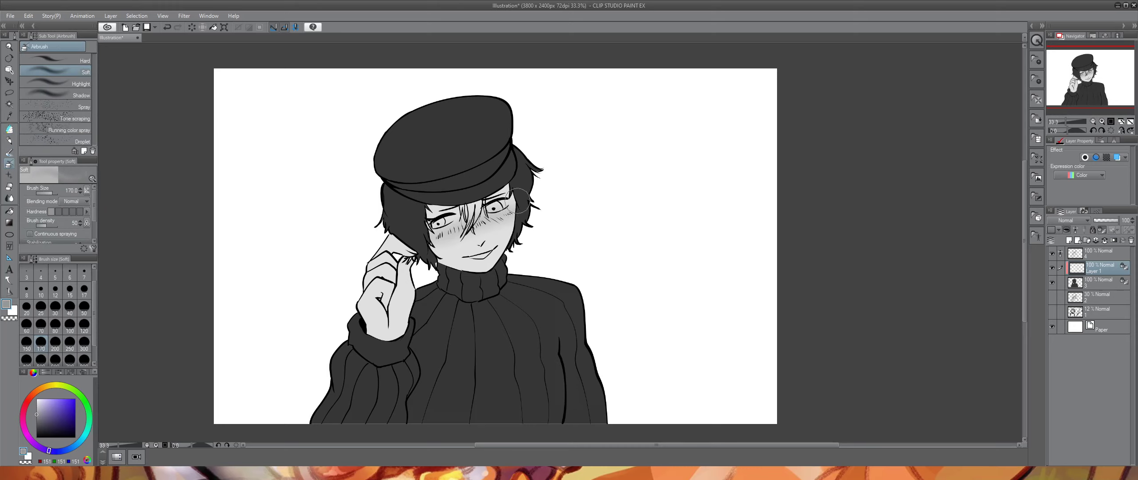
{"action": "mouse_move", "coordinate": [515, 201]}
{"action": "left_mouse_down"}
{"action": "mouse_move", "coordinate": [426, 237]}
{"action": "mouse_move", "coordinate": [451, 237]}
{"action": "mouse_move", "coordinate": [435, 245]}
{"action": "mouse_move", "coordinate": [420, 228]}
{"action": "mouse_move", "coordinate": [390, 245]}
{"action": "mouse_move", "coordinate": [417, 256]}
{"action": "mouse_move", "coordinate": [391, 242]}
{"action": "mouse_move", "coordinate": [411, 251]}
{"action": "mouse_move", "coordinate": [391, 288]}
{"action": "left_mouse_up"}
- Deepen the blush across the cheeks and nose with a darker grey, using the Soft airbrush at size 200
{"action": "left_click", "coordinate": [55, 341]}
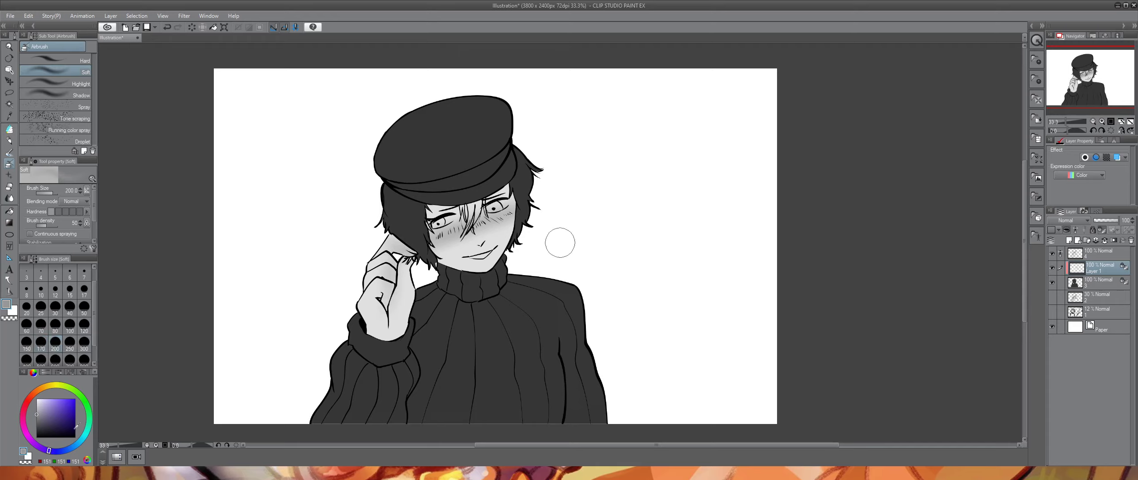
{"action": "left_click", "coordinate": [35, 418]}
{"action": "left_click_drag", "start_coordinate": [35, 419], "coordinate": [37, 421]}
{"action": "mouse_move", "coordinate": [454, 225]}
{"action": "left_mouse_down"}
{"action": "mouse_move", "coordinate": [447, 243]}
{"action": "mouse_move", "coordinate": [433, 233]}
{"action": "mouse_move", "coordinate": [520, 215]}
{"action": "left_mouse_up"}
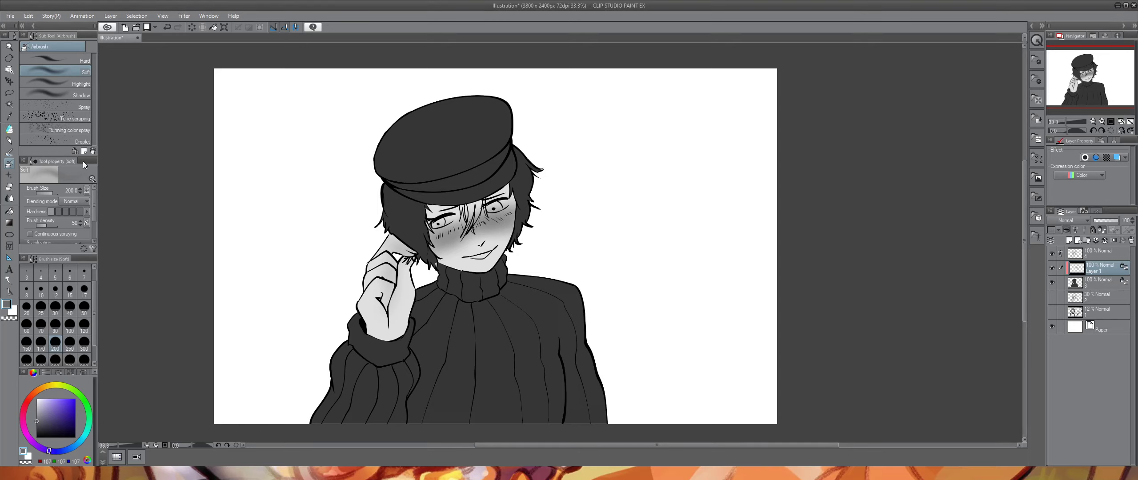
{"action": "key", "text": "p"}
{"action": "left_click", "coordinate": [81, 61]}
{"action": "mouse_move", "coordinate": [93, 74]}
{"action": "left_mouse_down"}
{"action": "mouse_move", "coordinate": [93, 60]}
{"action": "mouse_move", "coordinate": [95, 167]}
{"action": "left_mouse_up"}
{"action": "left_click", "coordinate": [79, 119]}
{"action": "scroll", "coordinate": [79, 119], "scroll_direction": "up", "scroll_amount": 1}
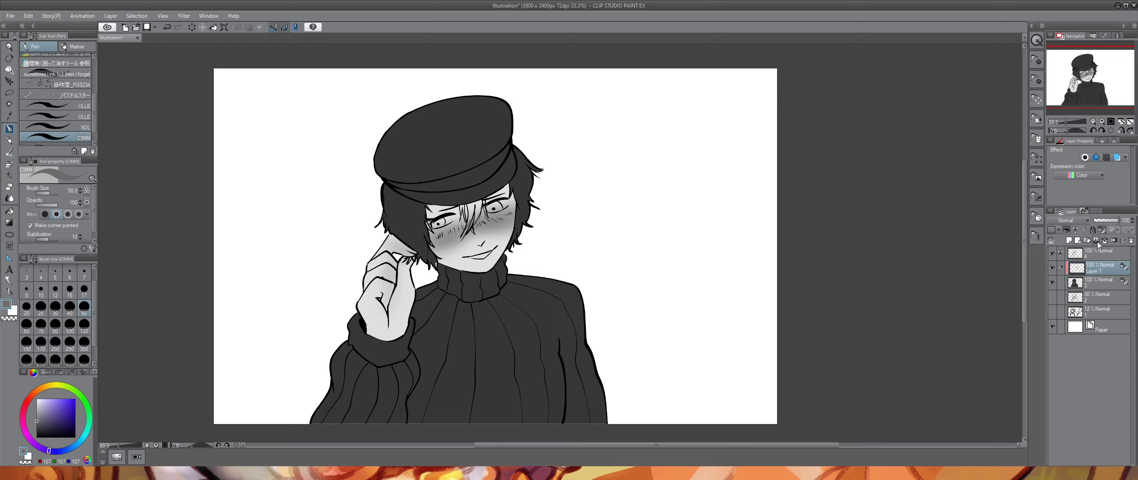
{"action": "left_click", "coordinate": [70, 56]}
{"action": "left_click_drag", "start_coordinate": [48, 417], "coordinate": [35, 423]}
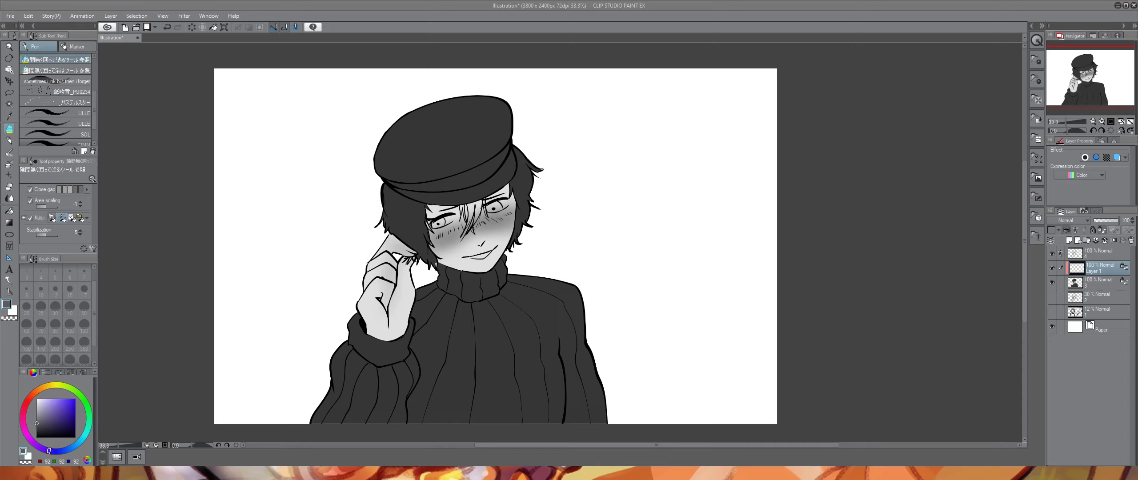
- Paste the reference character image into the canvas's upper-left area and enlarge it
{"action": "key", "text": "ctrl+v"}
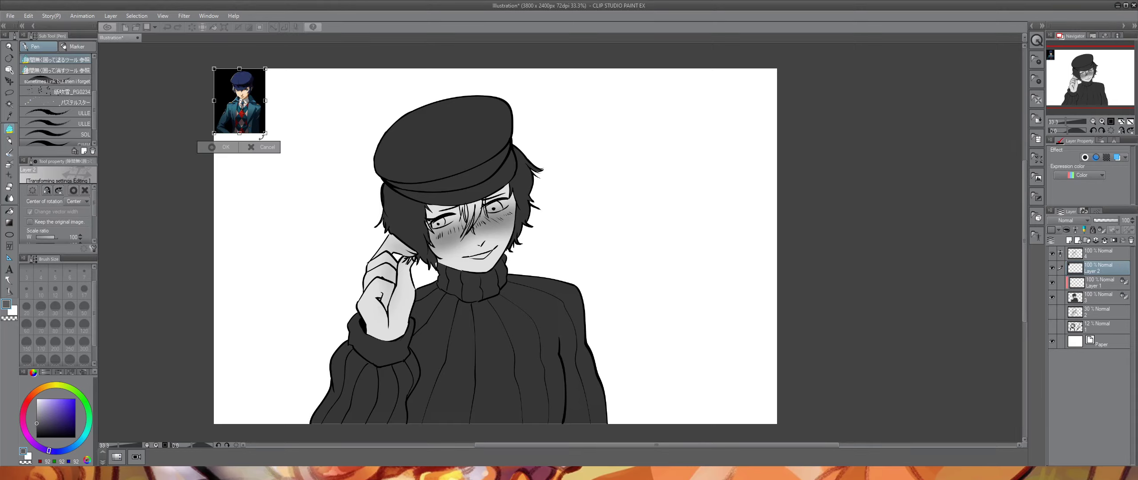
{"action": "left_click_drag", "start_coordinate": [263, 135], "coordinate": [374, 276]}
{"action": "left_click", "coordinate": [267, 288]}
- Remove the black background around the pasted reference character with Auto select
{"action": "key", "text": "w"}
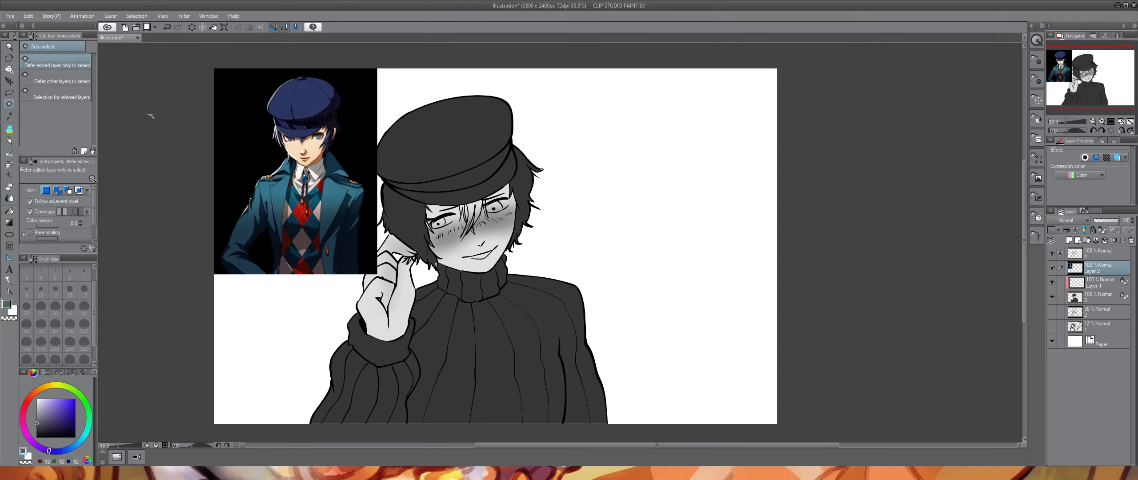
{"action": "left_click", "coordinate": [264, 115]}
{"action": "key", "text": "Delete"}
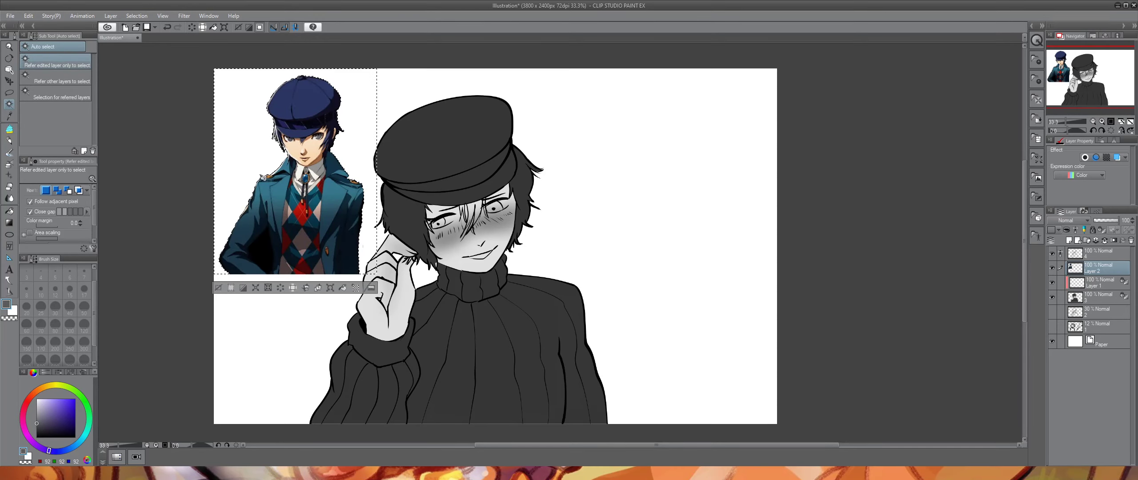
{"action": "key", "text": "ctrl+d"}
- Scale the reference character down and position it beside the drawn character's cap
{"action": "key", "text": "ctrl+t"}
{"action": "left_click_drag", "start_coordinate": [364, 75], "coordinate": [342, 104]}
{"action": "left_click_drag", "start_coordinate": [309, 148], "coordinate": [310, 135]}
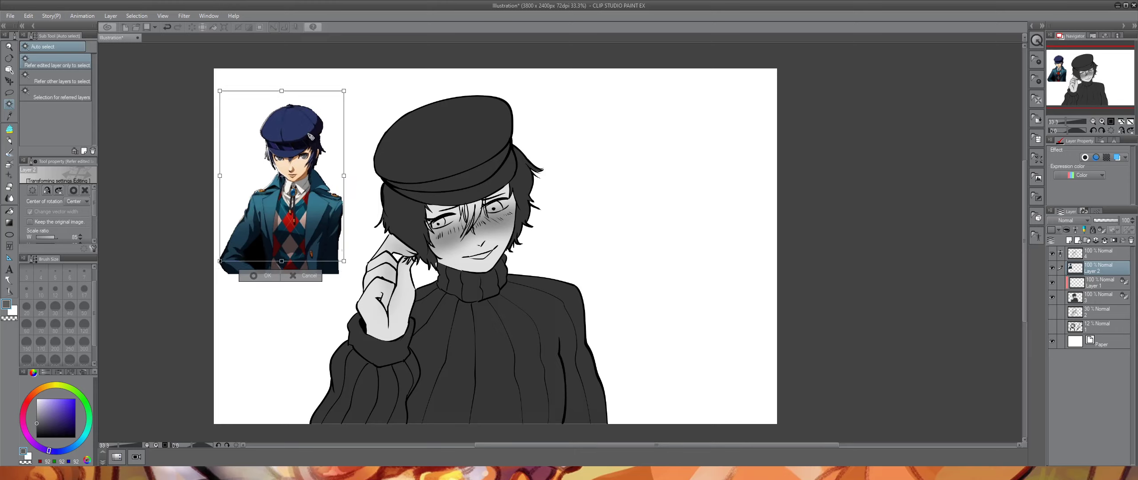
{"action": "key", "text": "Return"}
- Desaturate the reference character to greyscale
{"action": "key", "text": "ctrl+s"}
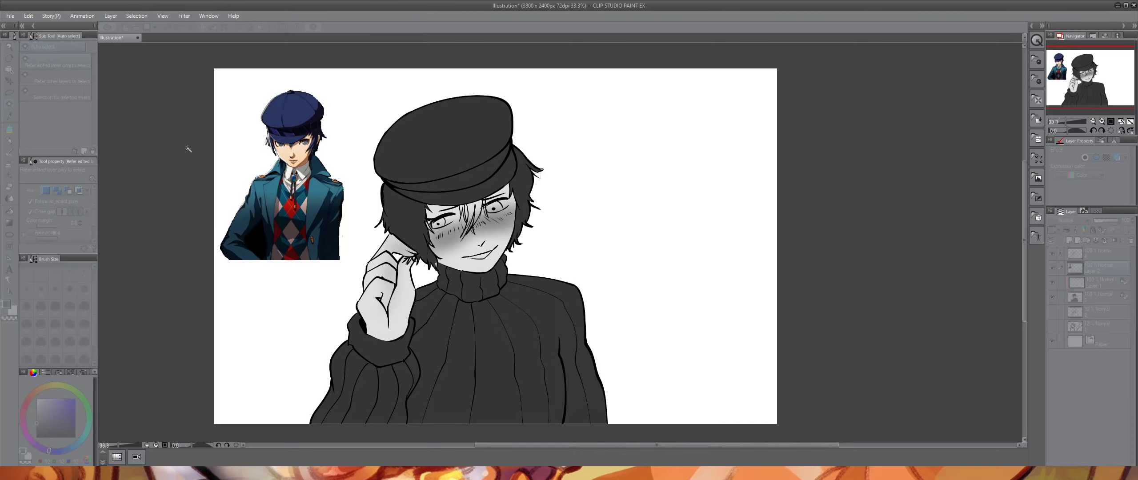
{"action": "left_click_drag", "start_coordinate": [861, 105], "coordinate": [788, 100]}
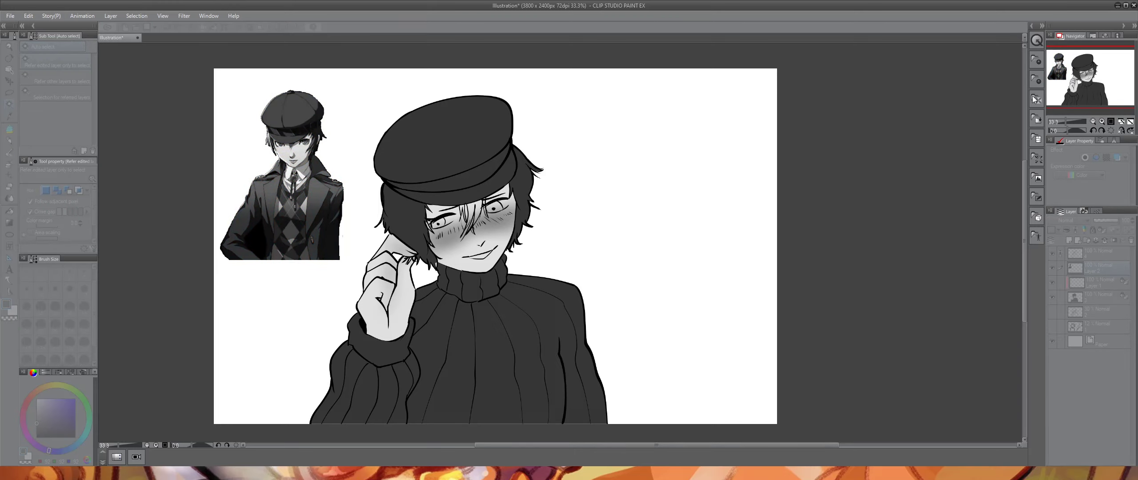
{"action": "left_click", "coordinate": [1022, 86]}
- Sample the reference's light skin tone and airbrush soft highlights on the cap brim, collar and cuff of the silhouette layer
{"action": "left_click", "coordinate": [9, 115]}
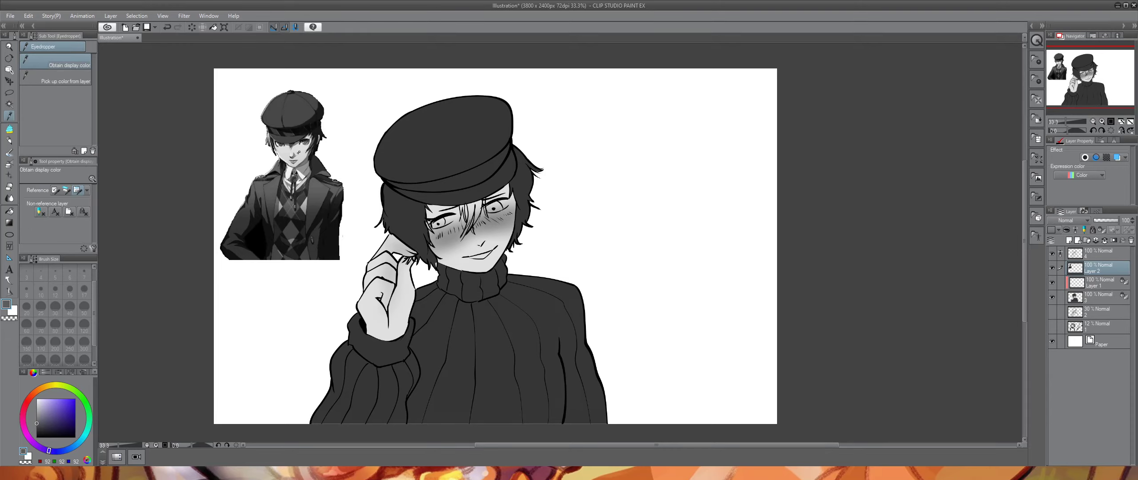
{"action": "left_click", "coordinate": [300, 149]}
{"action": "left_click", "coordinate": [8, 163]}
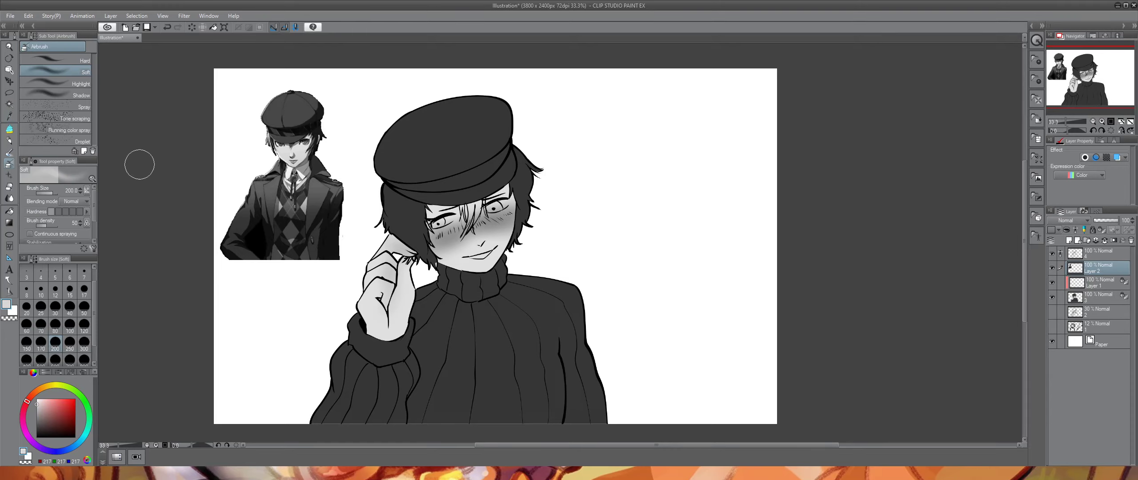
{"action": "left_click", "coordinate": [1105, 298]}
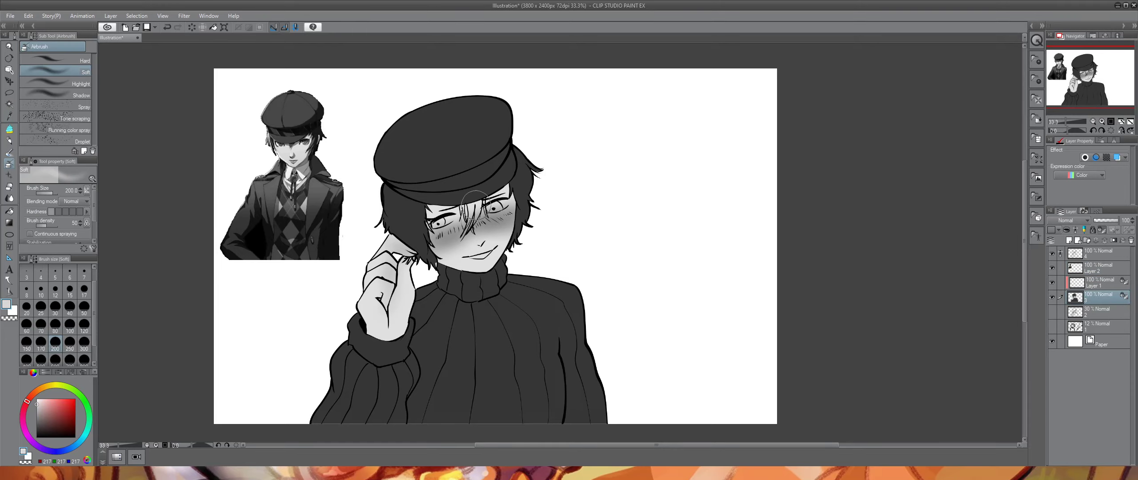
{"action": "left_click_drag", "start_coordinate": [459, 203], "coordinate": [496, 194]}
{"action": "left_click_drag", "start_coordinate": [493, 249], "coordinate": [473, 273]}
{"action": "mouse_move", "coordinate": [403, 262]}
{"action": "left_mouse_down"}
{"action": "mouse_move", "coordinate": [374, 260]}
{"action": "mouse_move", "coordinate": [389, 262]}
{"action": "mouse_move", "coordinate": [380, 303]}
{"action": "mouse_move", "coordinate": [393, 328]}
{"action": "mouse_move", "coordinate": [368, 346]}
{"action": "left_mouse_up"}
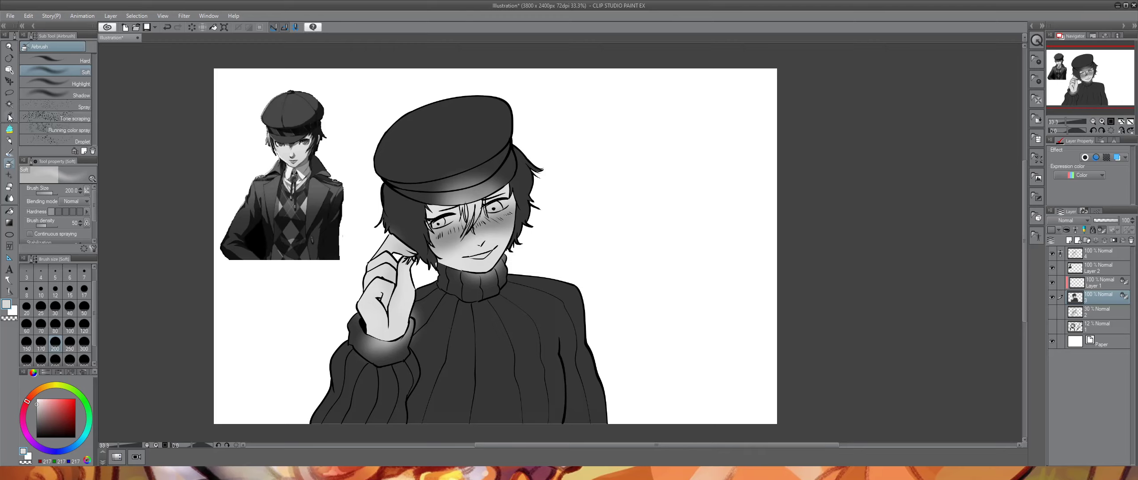
- Sample the mid grey of the reference character's hair and set the Flat marker to size 120
{"action": "key", "text": "i"}
{"action": "left_click", "coordinate": [306, 159]}
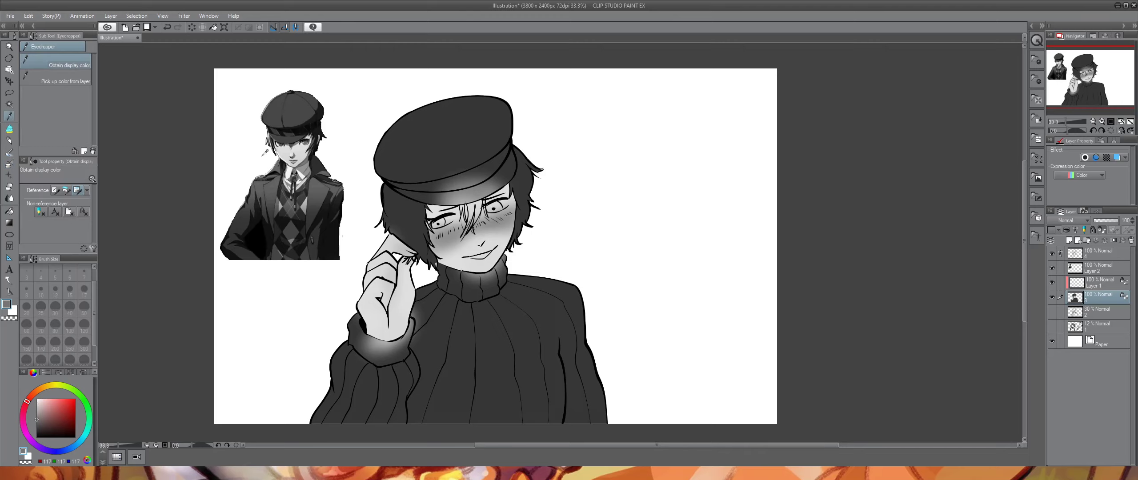
{"action": "left_click", "coordinate": [9, 129]}
{"action": "left_click_drag", "start_coordinate": [94, 91], "coordinate": [92, 128]}
{"action": "left_click", "coordinate": [82, 117]}
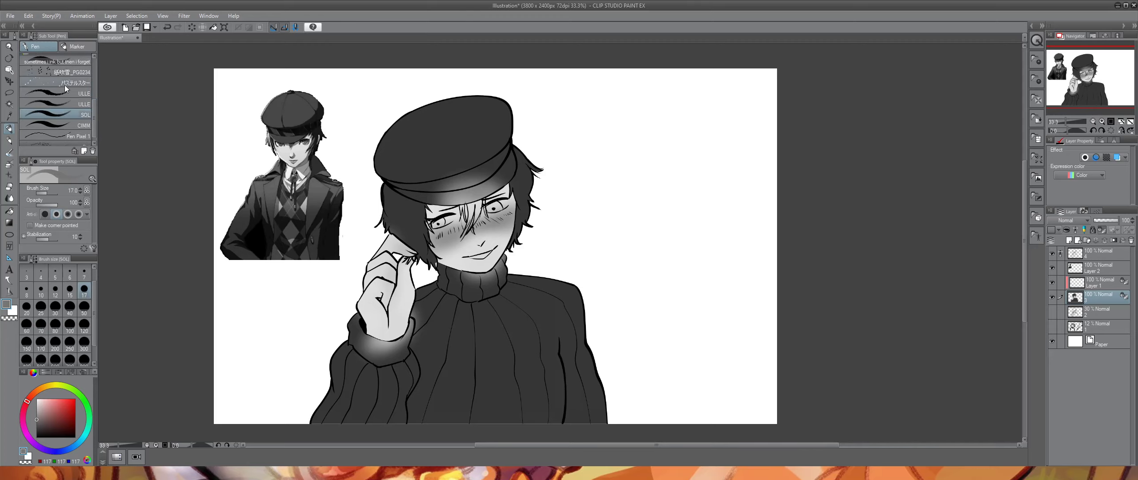
{"action": "left_click", "coordinate": [83, 46]}
{"action": "left_click", "coordinate": [85, 127]}
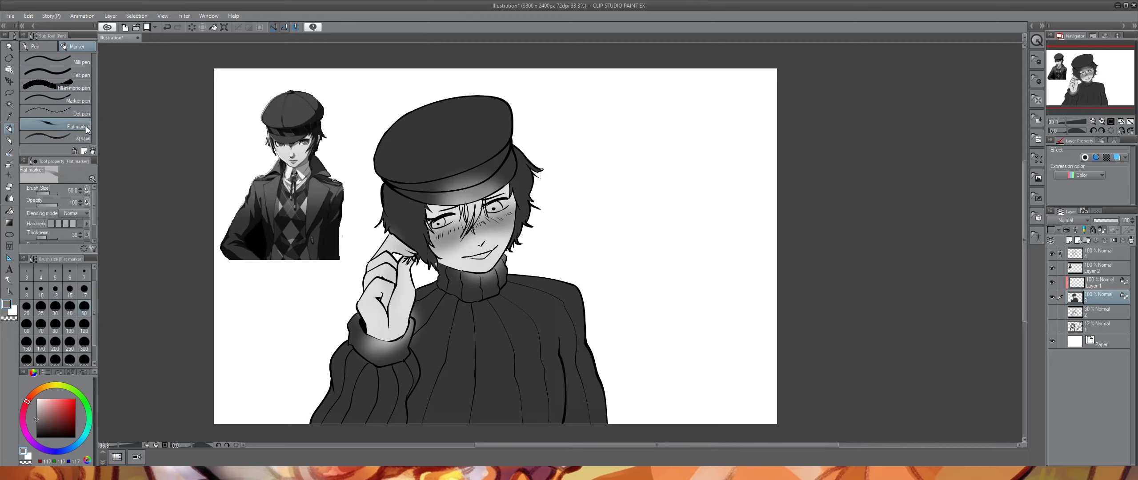
{"action": "left_click", "coordinate": [84, 326]}
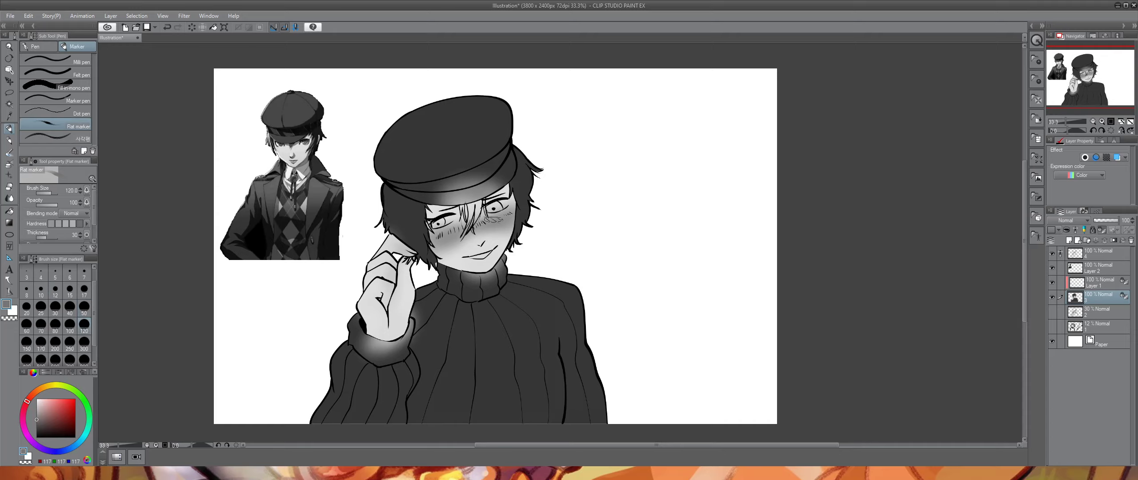
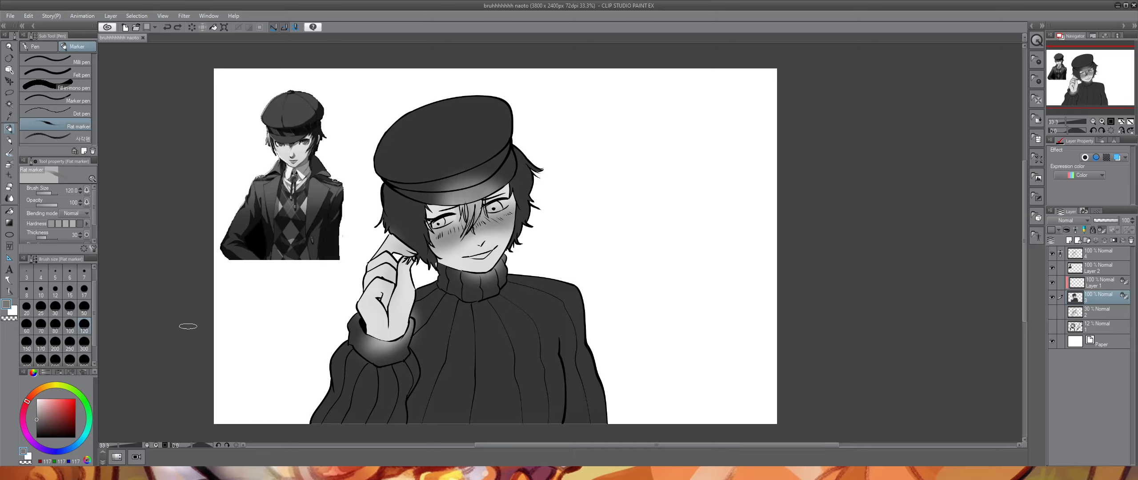
- Paint a grey highlight band across the hair beneath the cap brim, refining it with the Flat marker at size 50
{"action": "mouse_move", "coordinate": [451, 202]}
{"action": "left_mouse_down"}
{"action": "mouse_move", "coordinate": [412, 200]}
{"action": "mouse_move", "coordinate": [519, 158]}
{"action": "left_mouse_up"}
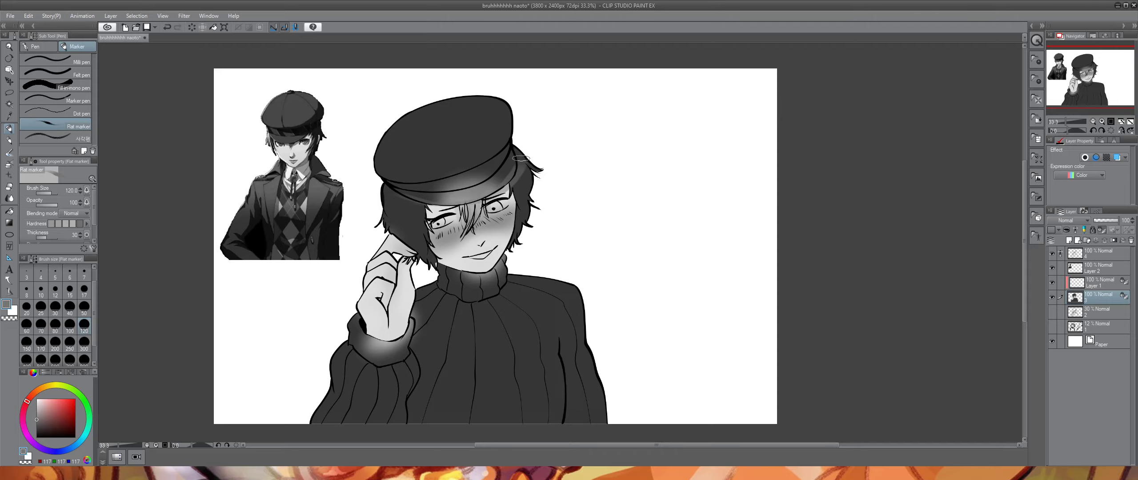
{"action": "left_click_drag", "start_coordinate": [425, 209], "coordinate": [534, 152]}
{"action": "key", "text": "ctrl+z"}
{"action": "left_click_drag", "start_coordinate": [418, 201], "coordinate": [525, 150]}
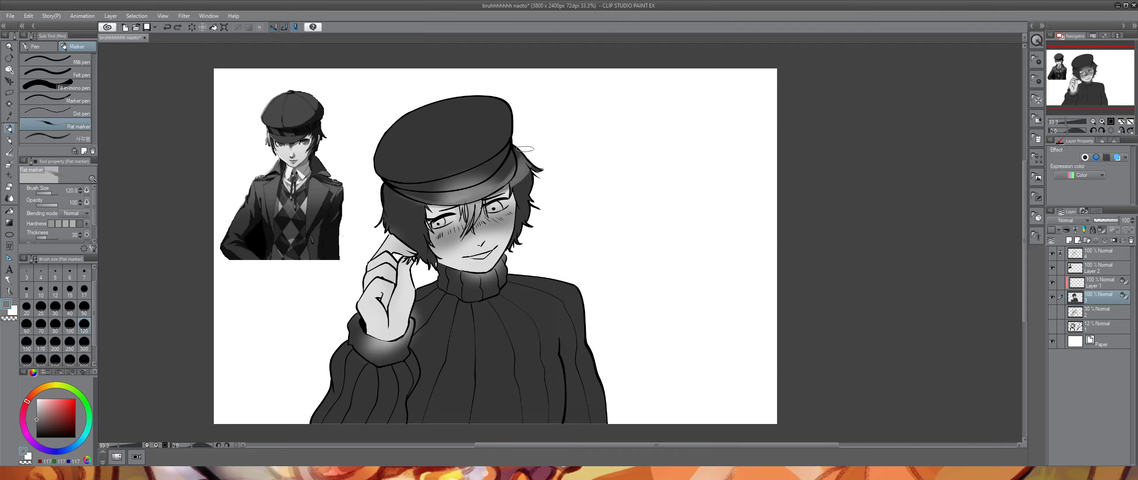
{"action": "key", "text": "ctrl+z"}
{"action": "mouse_move", "coordinate": [420, 201]}
{"action": "left_mouse_down"}
{"action": "mouse_move", "coordinate": [505, 189]}
{"action": "mouse_move", "coordinate": [522, 166]}
{"action": "left_mouse_up"}
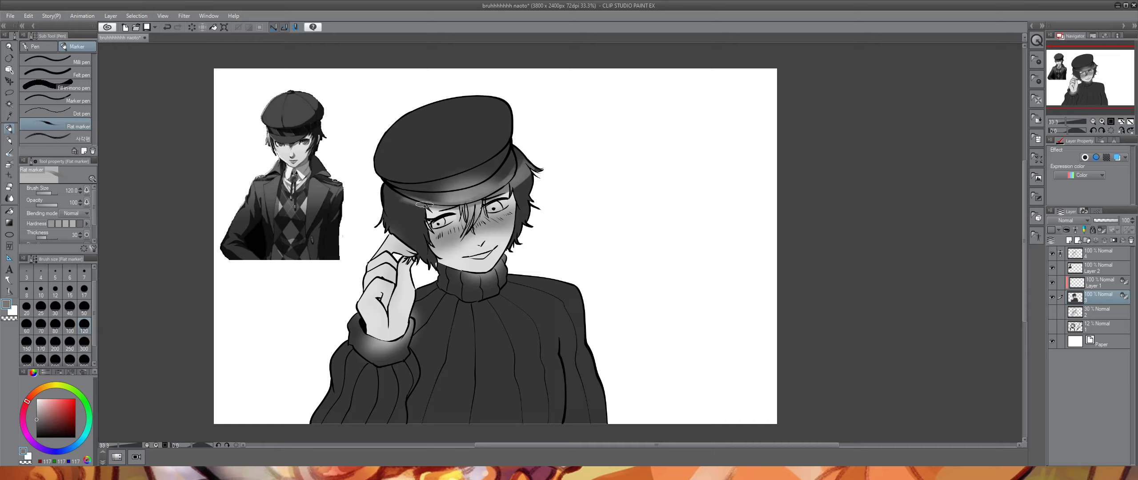
{"action": "left_click", "coordinate": [84, 307]}
{"action": "left_click_drag", "start_coordinate": [420, 196], "coordinate": [432, 212]}
{"action": "left_click", "coordinate": [62, 136]}
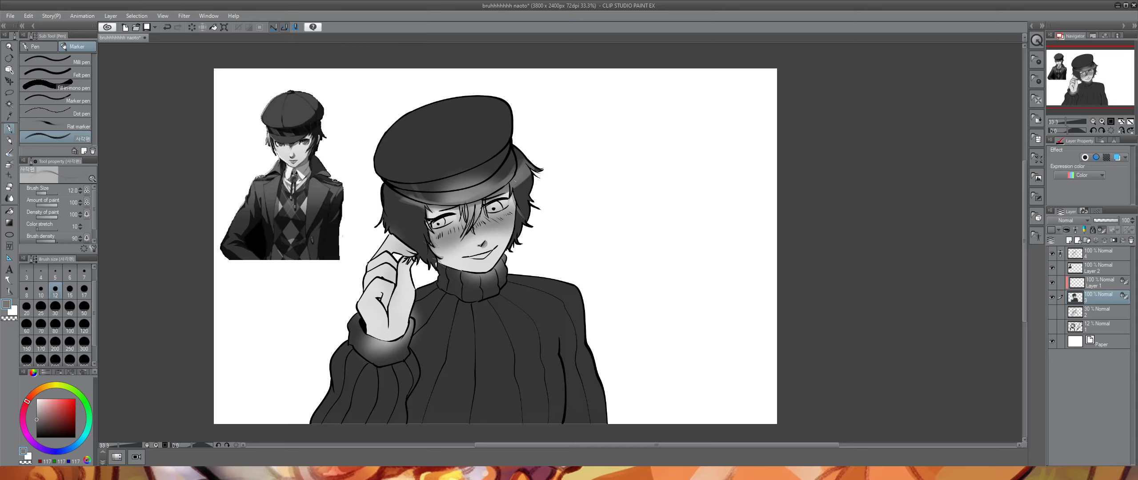
- Unlock the transparent pixels of Layer 1 and sample the dark grey of the reference character's cap
{"action": "left_click", "coordinate": [1109, 288]}
{"action": "left_click", "coordinate": [1100, 230]}
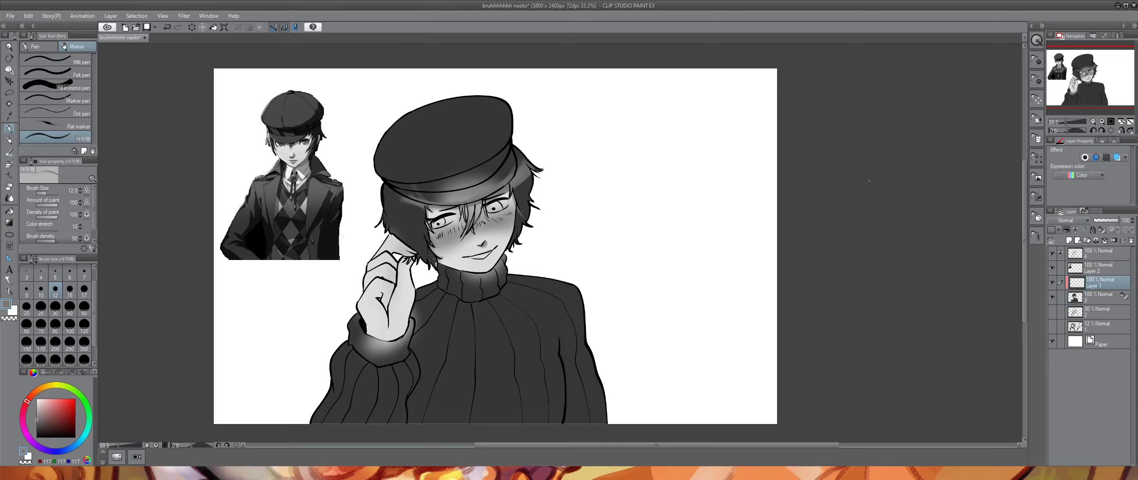
{"action": "key", "text": "i"}
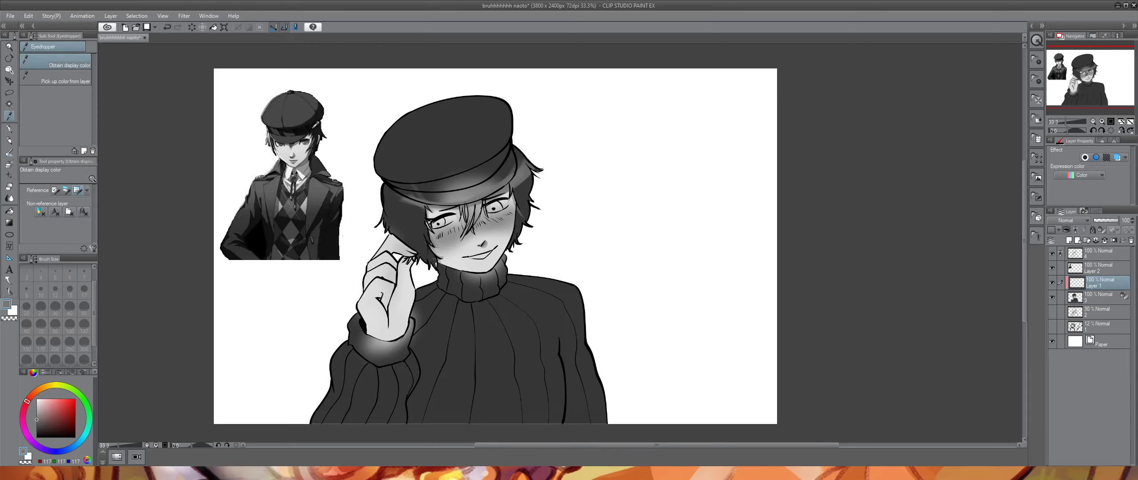
{"action": "left_click", "coordinate": [313, 128]}
- Fill the cap and brim on Layer 1 with the sampled grey using the close-gap fill pen, and lock the layer's transparent pixels
{"action": "key", "text": "p"}
{"action": "left_click", "coordinate": [75, 62]}
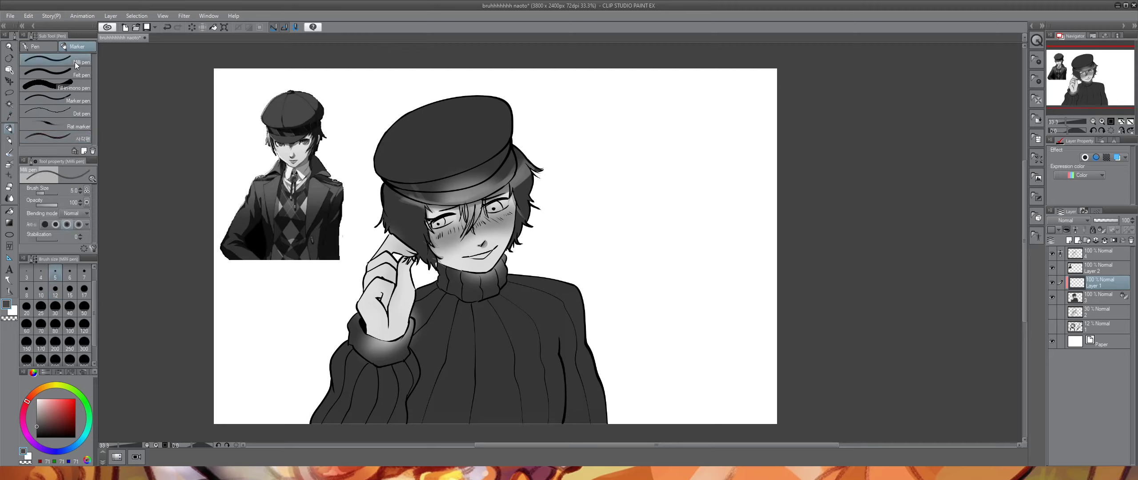
{"action": "left_click", "coordinate": [50, 47]}
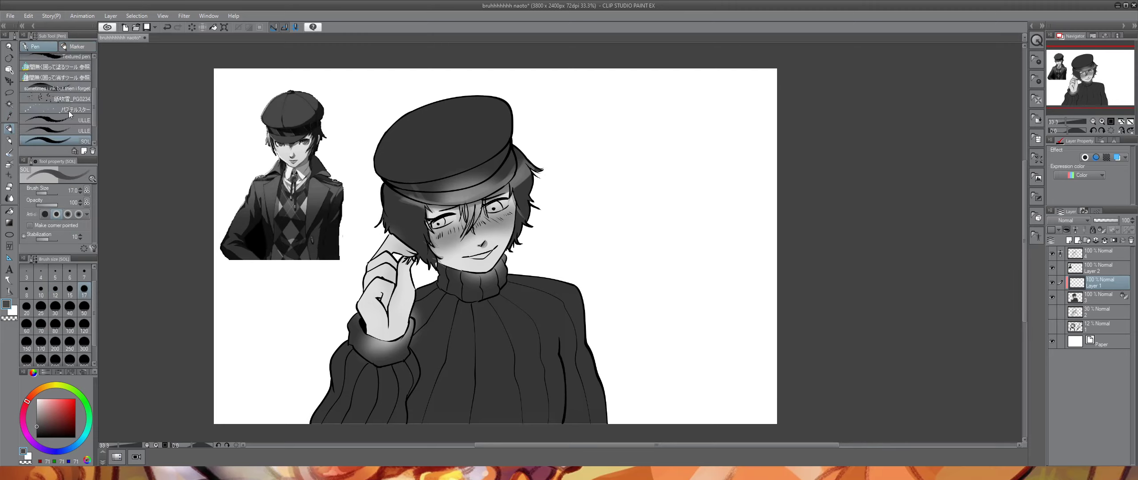
{"action": "left_click", "coordinate": [67, 67]}
{"action": "mouse_move", "coordinate": [525, 173]}
{"action": "left_mouse_down"}
{"action": "mouse_move", "coordinate": [425, 66]}
{"action": "mouse_move", "coordinate": [365, 195]}
{"action": "left_mouse_up"}
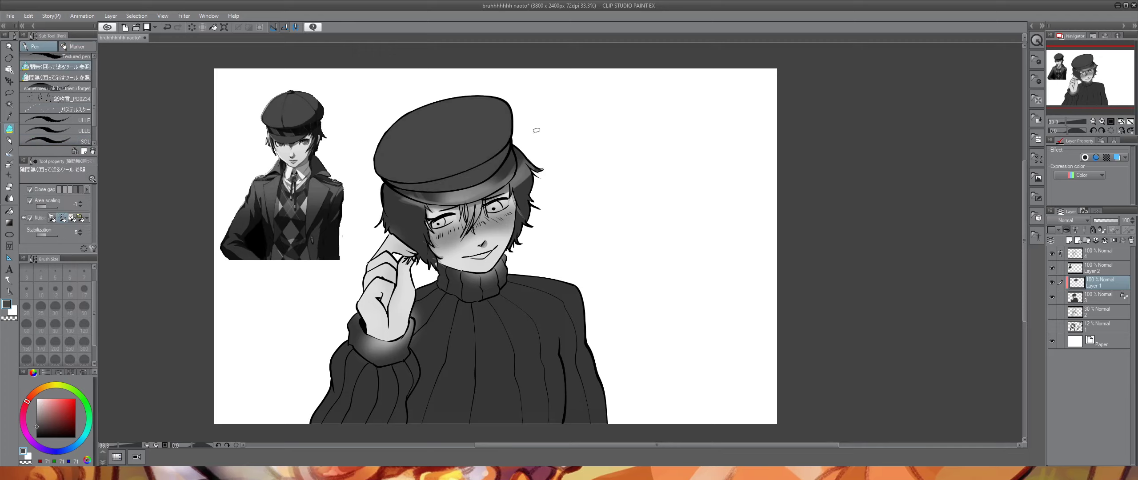
{"action": "mouse_move", "coordinate": [506, 194]}
{"action": "left_mouse_down"}
{"action": "mouse_move", "coordinate": [402, 156]}
{"action": "mouse_move", "coordinate": [504, 183]}
{"action": "left_mouse_up"}
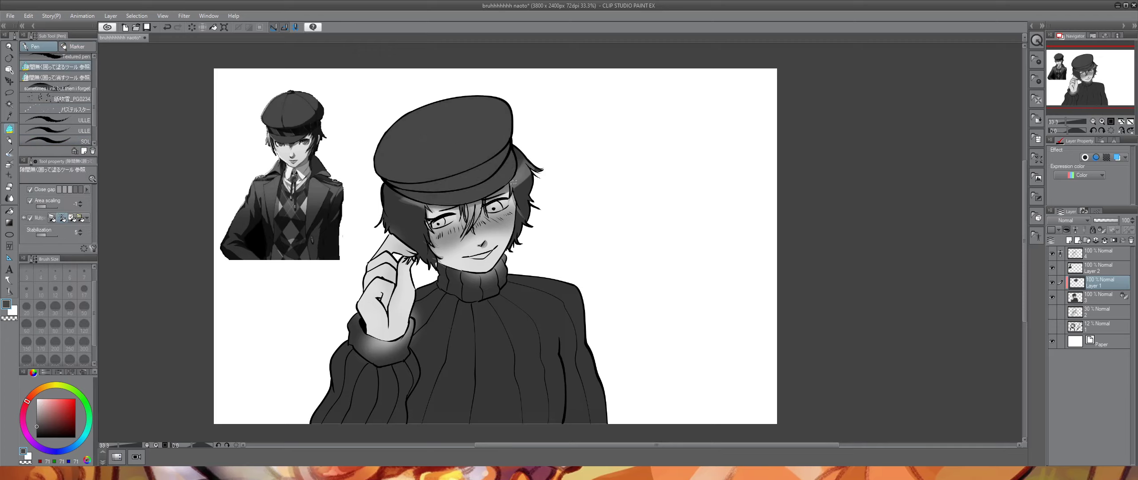
{"action": "left_click", "coordinate": [78, 76]}
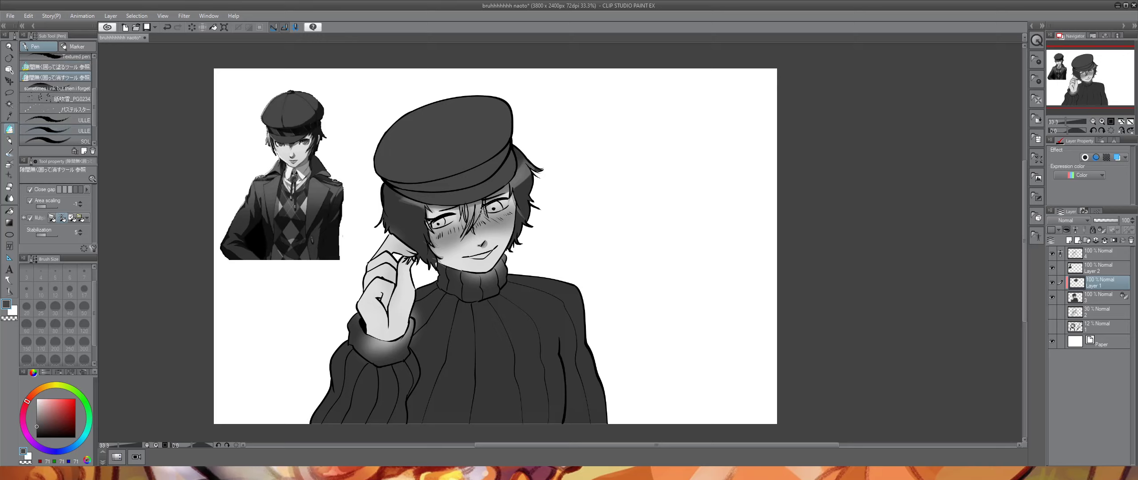
{"action": "left_click", "coordinate": [69, 67]}
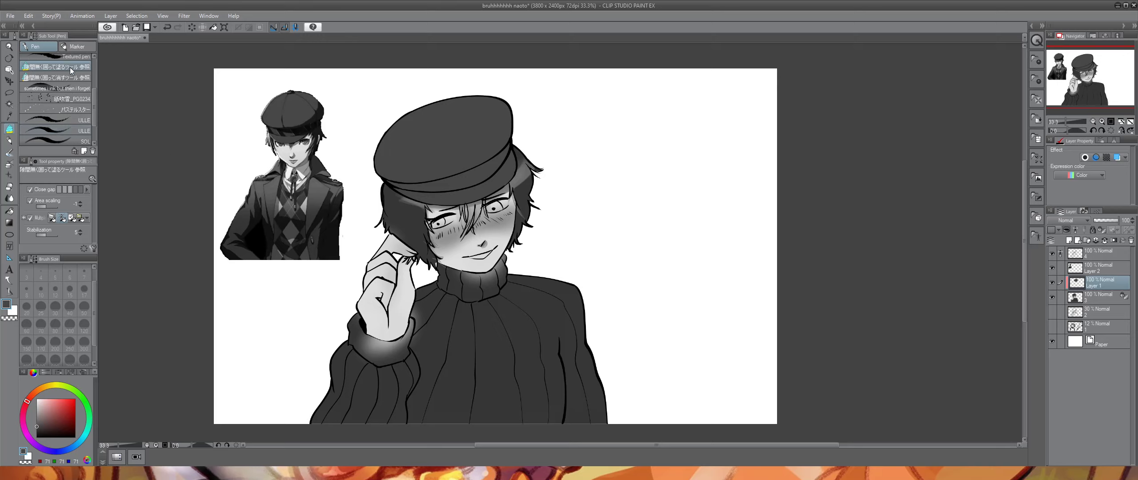
{"action": "left_click", "coordinate": [1100, 231]}
- Make the silhouette layer active and switch to the Flat marker
{"action": "left_click", "coordinate": [1103, 297]}
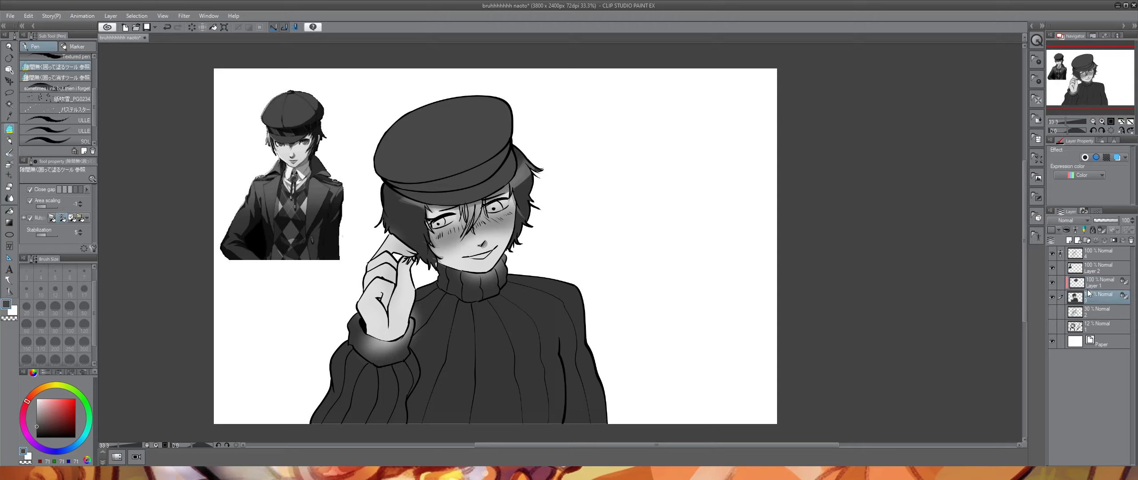
{"action": "left_click", "coordinate": [9, 130]}
{"action": "left_click", "coordinate": [89, 46]}
{"action": "left_click", "coordinate": [67, 126]}
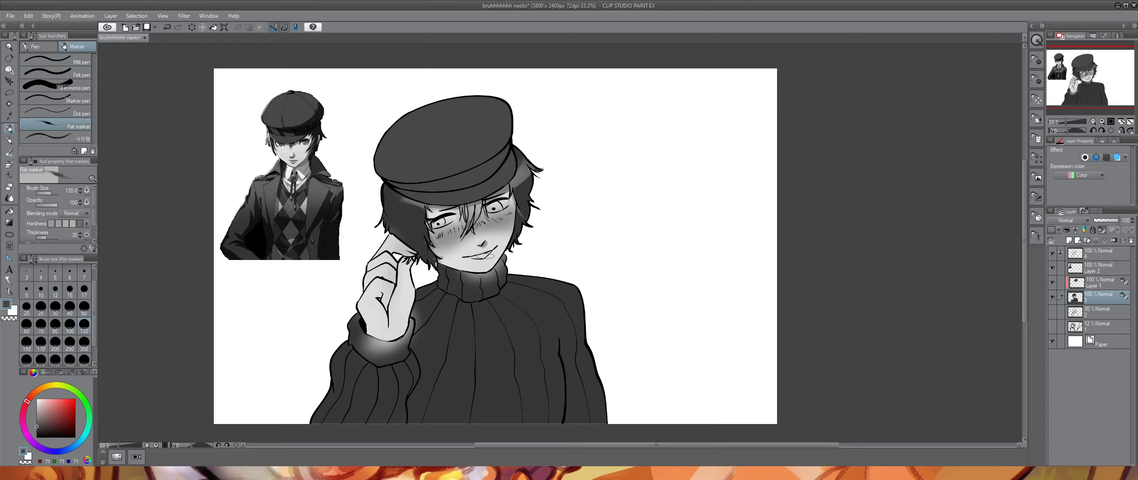
{"action": "left_click", "coordinate": [86, 316]}
{"action": "mouse_move", "coordinate": [488, 257]}
{"action": "left_mouse_down"}
{"action": "mouse_move", "coordinate": [475, 260]}
{"action": "mouse_move", "coordinate": [486, 258]}
{"action": "left_mouse_up"}
{"action": "key", "text": "ctrl+z"}
{"action": "key", "text": "ctrl+z"}
{"action": "key", "text": "x"}
{"action": "left_click", "coordinate": [84, 289]}
{"action": "key", "text": "ctrl+z"}
- Choose a dark grey and shade the inner side of the raised hand and its cuff with the Flat marker at size 120
{"action": "left_click", "coordinate": [37, 419]}
{"action": "left_click", "coordinate": [36, 426]}
{"action": "left_click", "coordinate": [84, 324]}
{"action": "left_click_drag", "start_coordinate": [419, 260], "coordinate": [396, 366]}
{"action": "key", "text": "ctrl+z"}
{"action": "left_click_drag", "start_coordinate": [418, 256], "coordinate": [388, 371]}
{"action": "left_click_drag", "start_coordinate": [418, 275], "coordinate": [396, 350]}
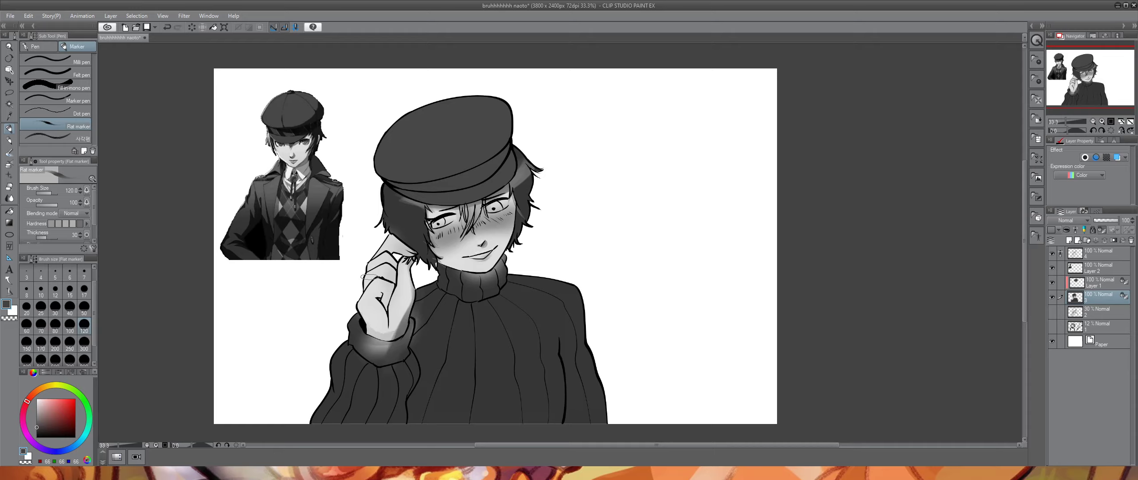
{"action": "left_click_drag", "start_coordinate": [366, 326], "coordinate": [367, 347]}
{"action": "key", "text": "ctrl+z"}
{"action": "mouse_move", "coordinate": [358, 309]}
{"action": "left_mouse_down"}
{"action": "mouse_move", "coordinate": [365, 349]}
{"action": "mouse_move", "coordinate": [372, 340]}
{"action": "left_mouse_up"}
{"action": "key", "text": "ctrl+z"}
- Add smaller shadow strokes on the palm of the raised hand with the Flat marker at size 50
{"action": "left_click", "coordinate": [84, 308]}
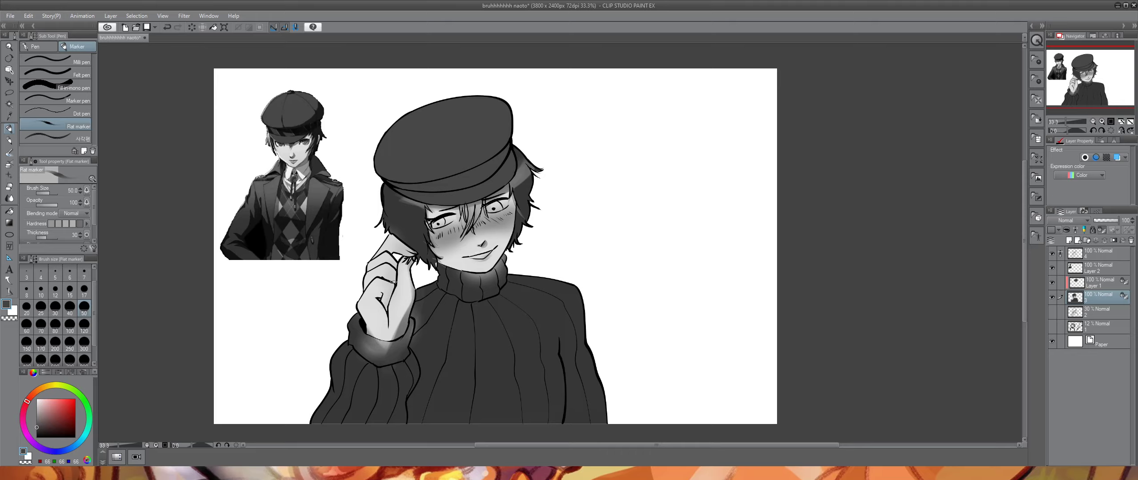
{"action": "left_click_drag", "start_coordinate": [386, 311], "coordinate": [380, 321]}
{"action": "left_click_drag", "start_coordinate": [391, 287], "coordinate": [381, 320]}
{"action": "left_click", "coordinate": [69, 139]}
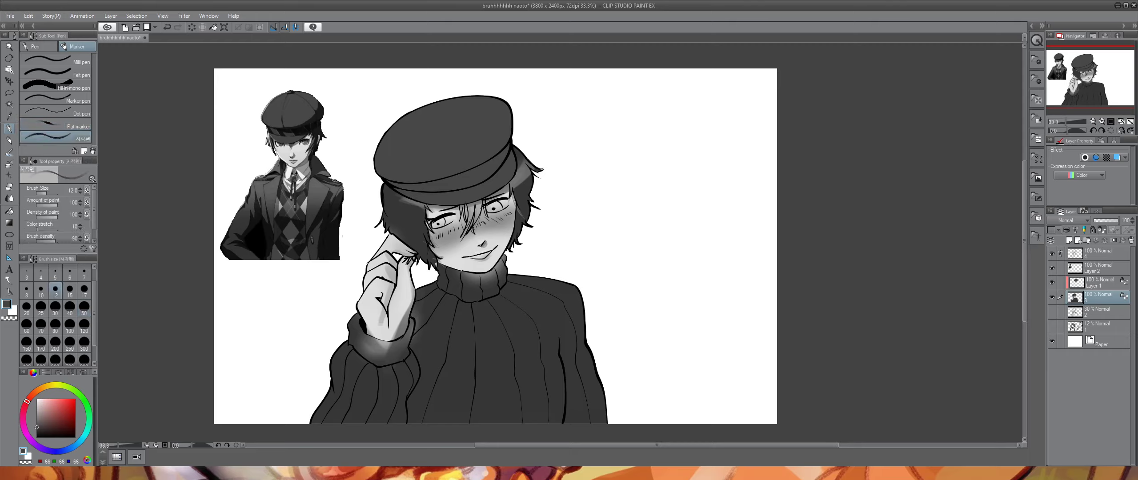
{"action": "left_click_drag", "start_coordinate": [37, 427], "coordinate": [37, 433]}
{"action": "left_click", "coordinate": [9, 117]}
{"action": "left_click", "coordinate": [331, 271]}
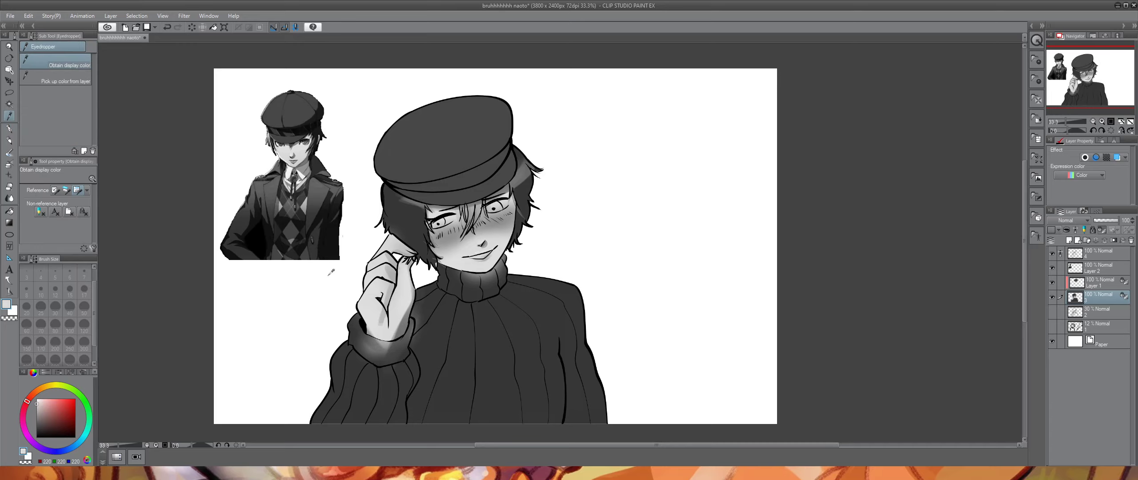
{"action": "left_click", "coordinate": [9, 128]}
{"action": "left_click", "coordinate": [78, 58]}
{"action": "left_click", "coordinate": [36, 46]}
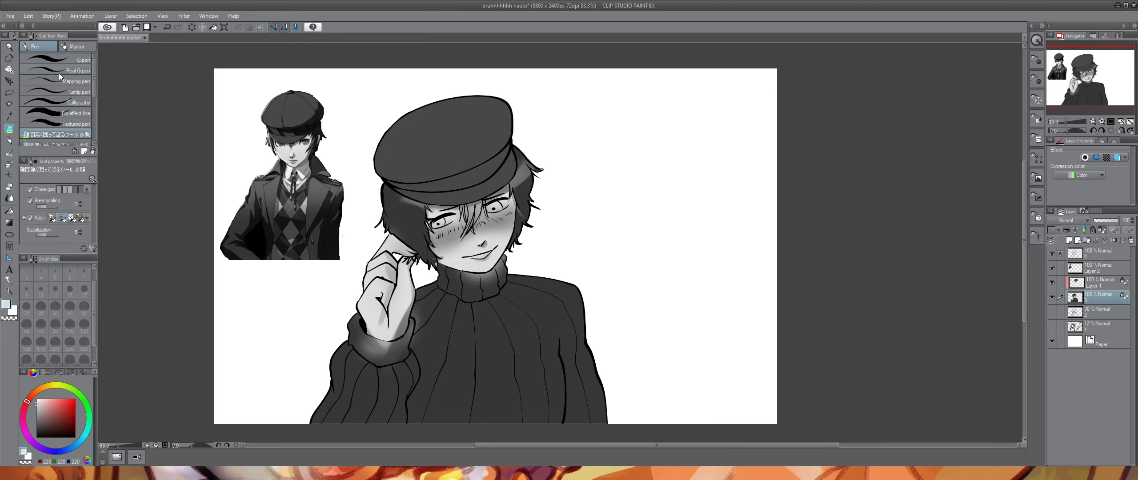
{"action": "left_click", "coordinate": [84, 327]}
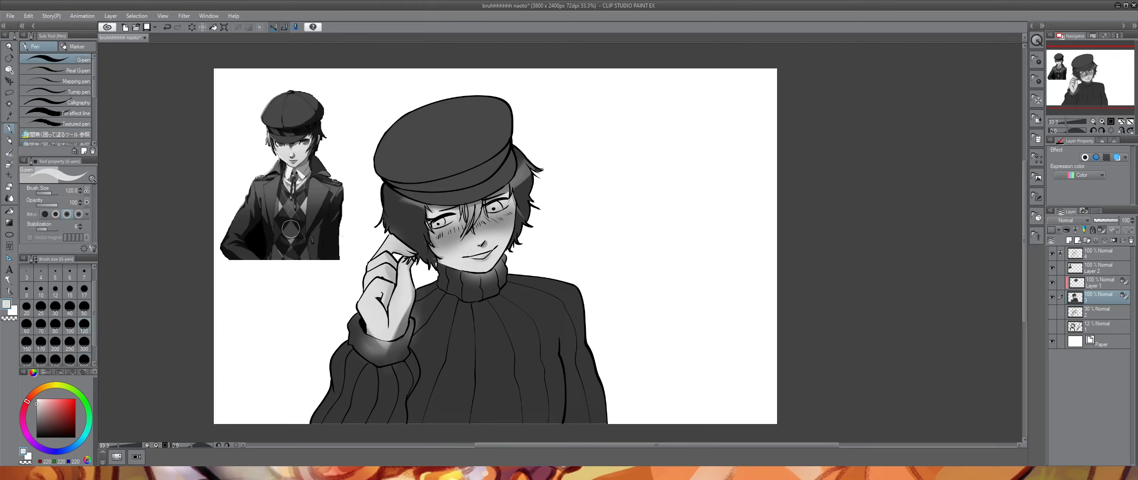
{"action": "left_click", "coordinate": [91, 47]}
{"action": "left_click", "coordinate": [69, 127]}
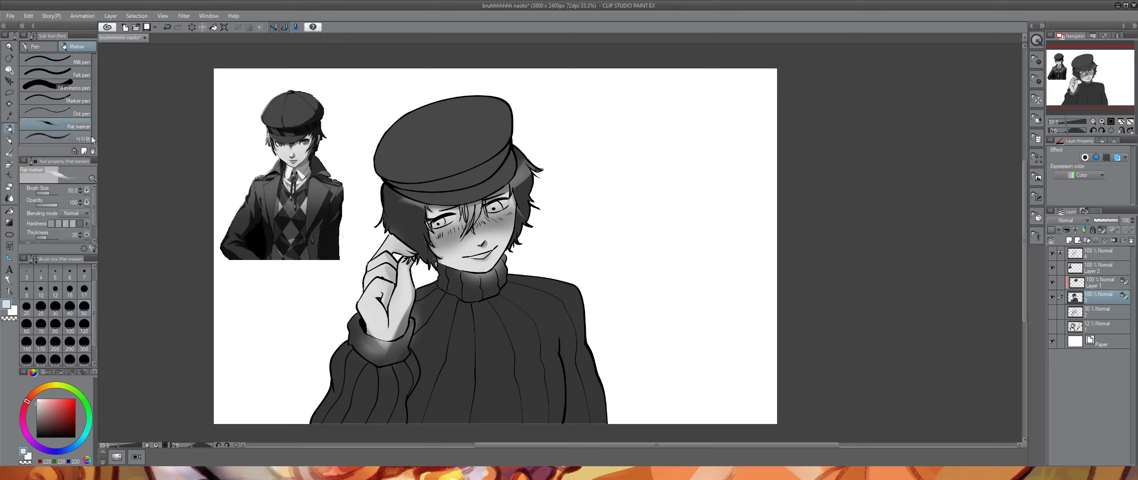
{"action": "left_click", "coordinate": [38, 418]}
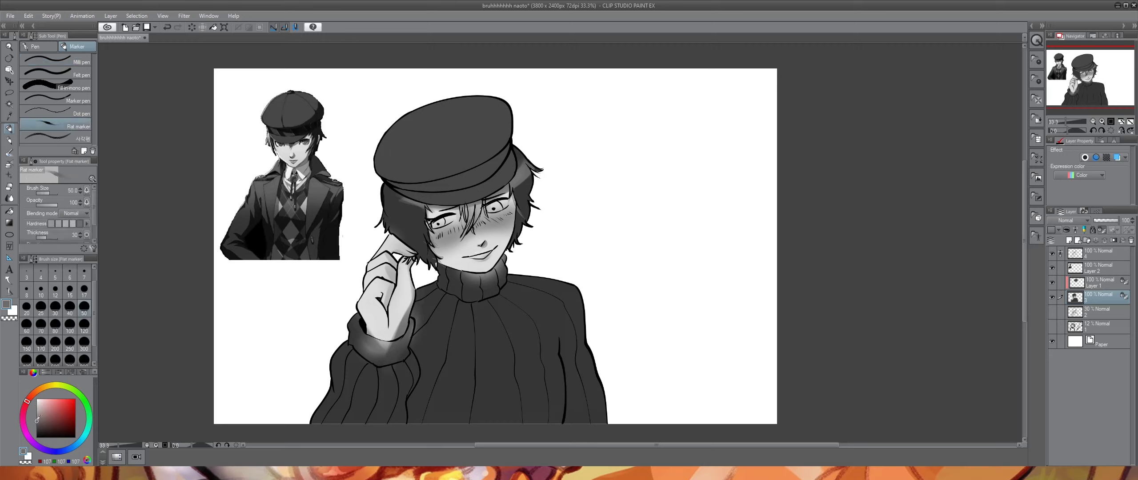
{"action": "left_click", "coordinate": [83, 326]}
{"action": "left_click", "coordinate": [84, 307]}
{"action": "left_click", "coordinate": [37, 426]}
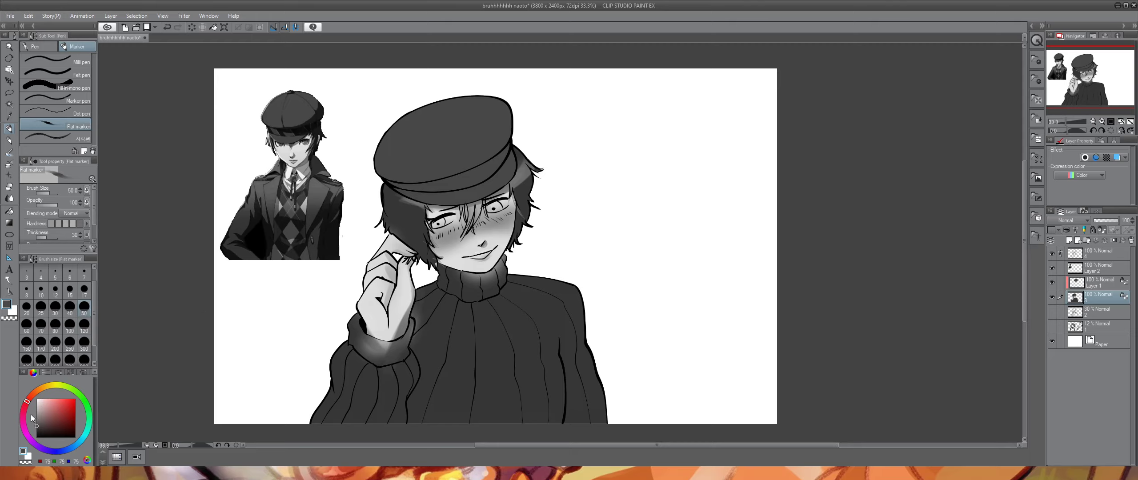
{"action": "left_click", "coordinate": [84, 290]}
{"action": "left_click", "coordinate": [84, 307]}
{"action": "left_click_drag", "start_coordinate": [453, 222], "coordinate": [439, 231]}
{"action": "key", "text": "ctrl+z"}
{"action": "left_click", "coordinate": [10, 163]}
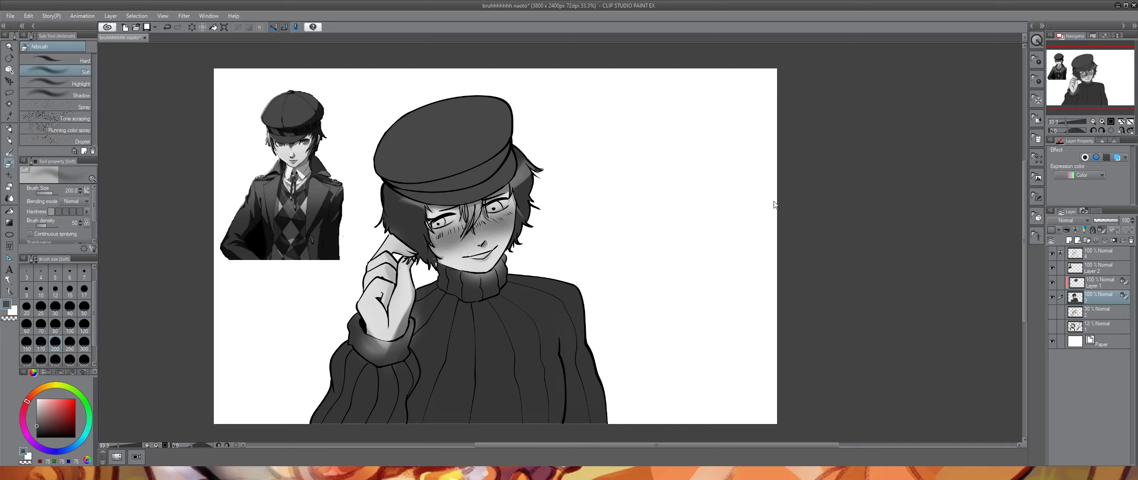
- On Layer 1, sample the near-black of the reference's coat and shade the cap and brim with the Flat marker at size 120
{"action": "left_click", "coordinate": [1090, 284]}
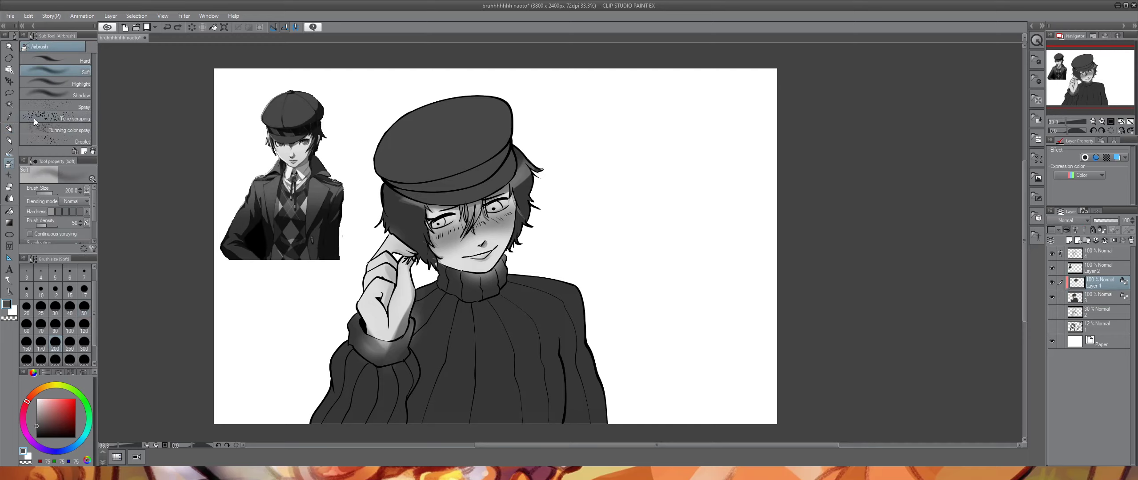
{"action": "left_click", "coordinate": [9, 128]}
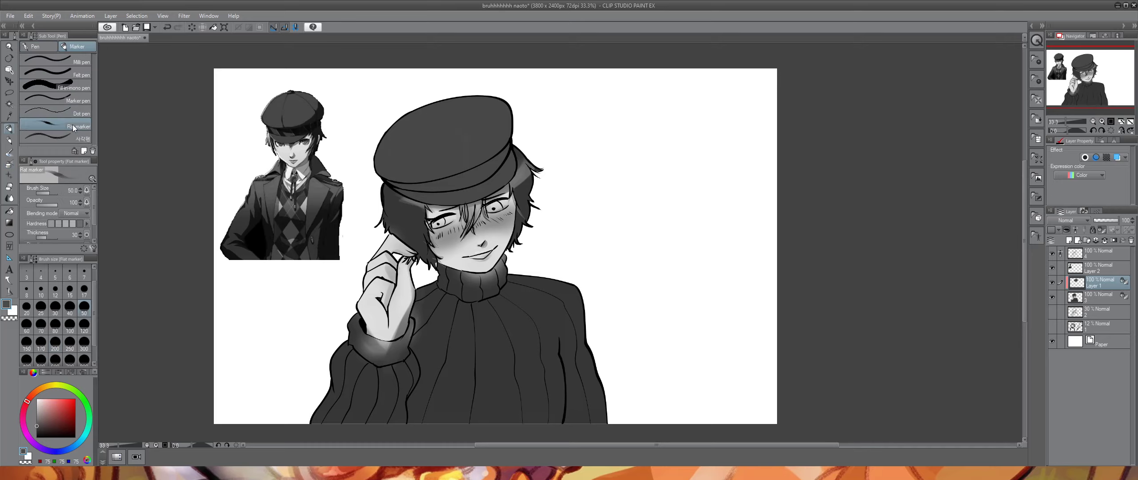
{"action": "key", "text": "i"}
{"action": "left_click", "coordinate": [240, 251]}
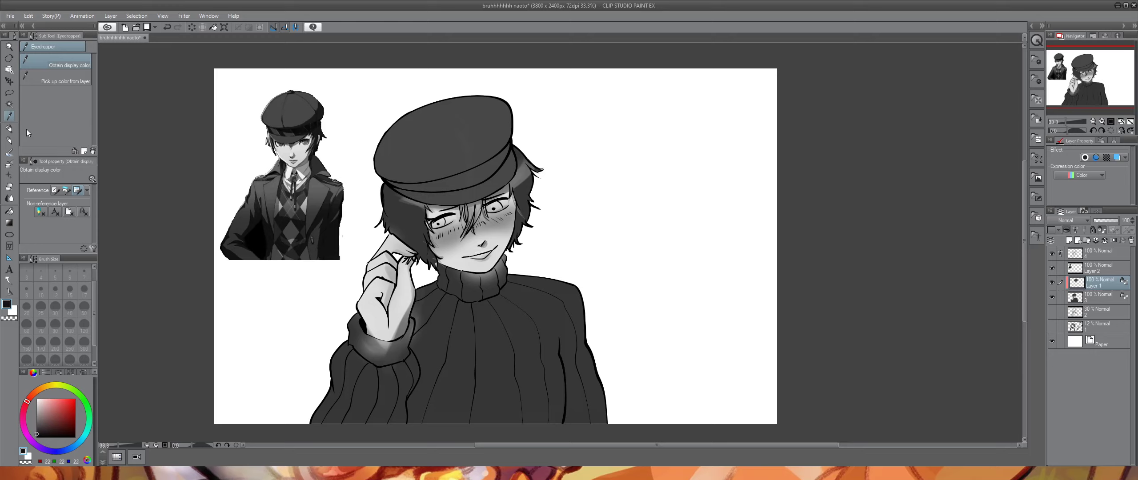
{"action": "left_click", "coordinate": [9, 129]}
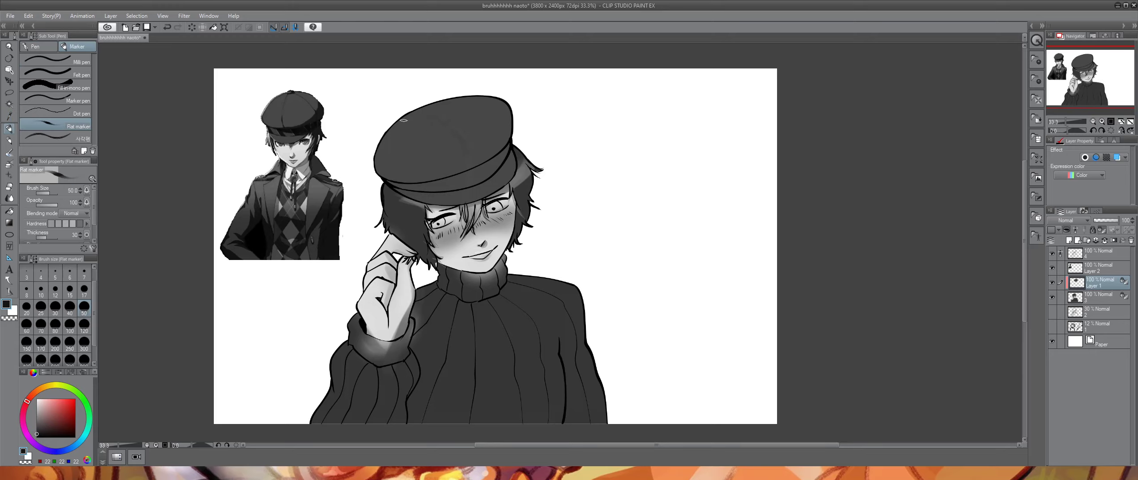
{"action": "key", "text": "ctrl+z"}
{"action": "left_click", "coordinate": [84, 325]}
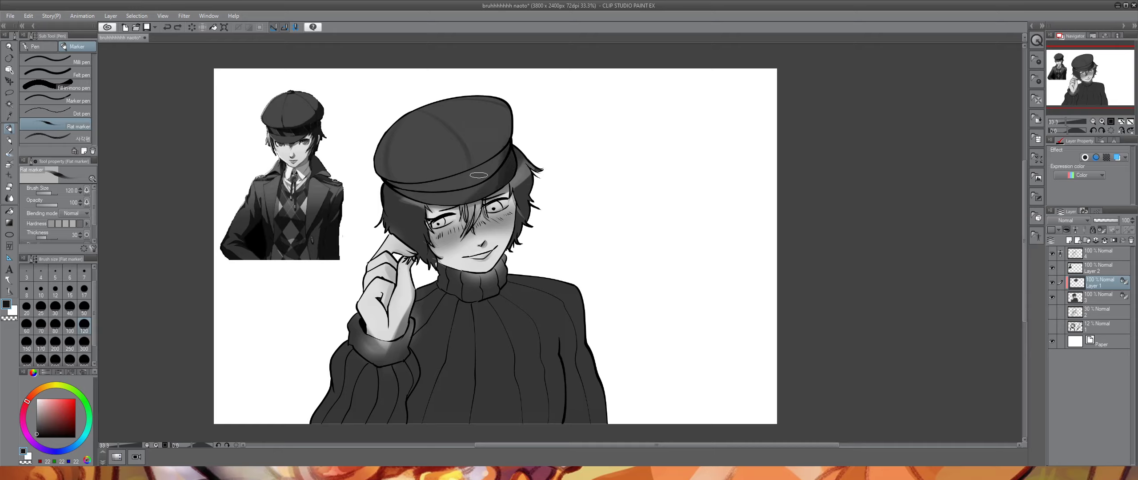
{"action": "left_click_drag", "start_coordinate": [494, 153], "coordinate": [504, 102]}
{"action": "left_click_drag", "start_coordinate": [456, 188], "coordinate": [468, 177]}
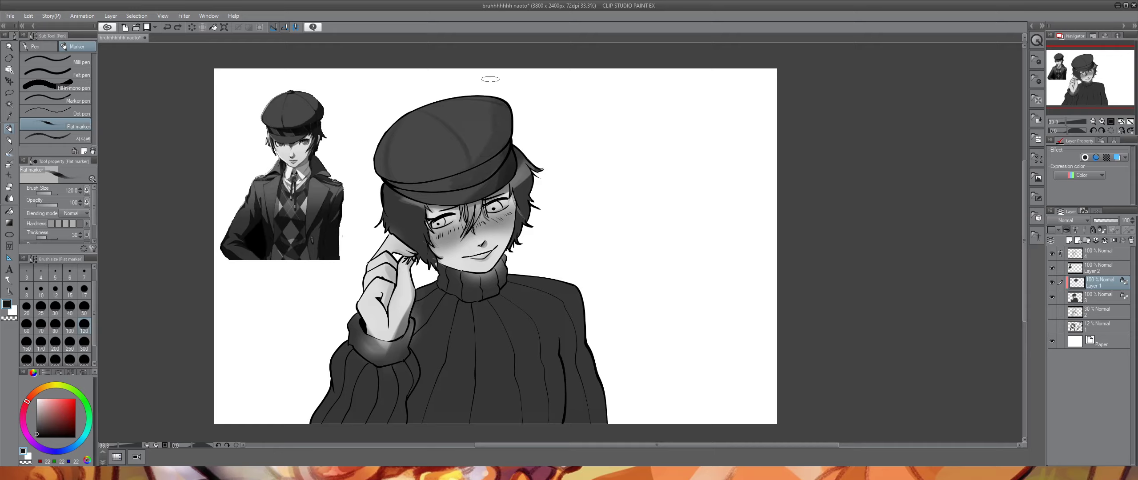
- Add one more near-black shadow stroke to the crown of the cap with the Flat marker
{"action": "left_click_drag", "start_coordinate": [484, 139], "coordinate": [490, 105]}
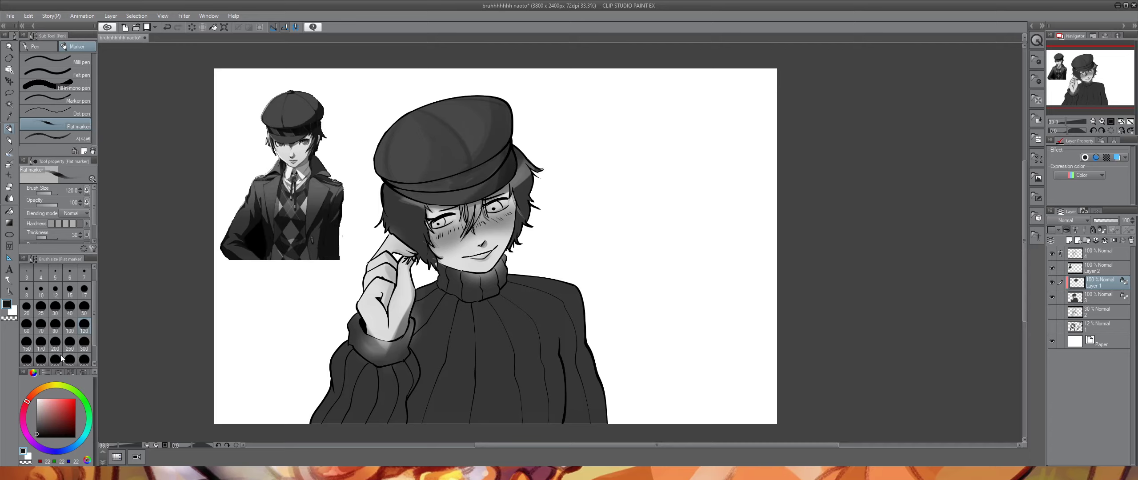
- Choose a mid-grey and try highlight strokes on the cap's crown with the Flat marker at size 120
{"action": "left_click", "coordinate": [9, 116]}
{"action": "key", "text": "p"}
{"action": "left_click", "coordinate": [39, 418]}
{"action": "left_click_drag", "start_coordinate": [410, 120], "coordinate": [407, 150]}
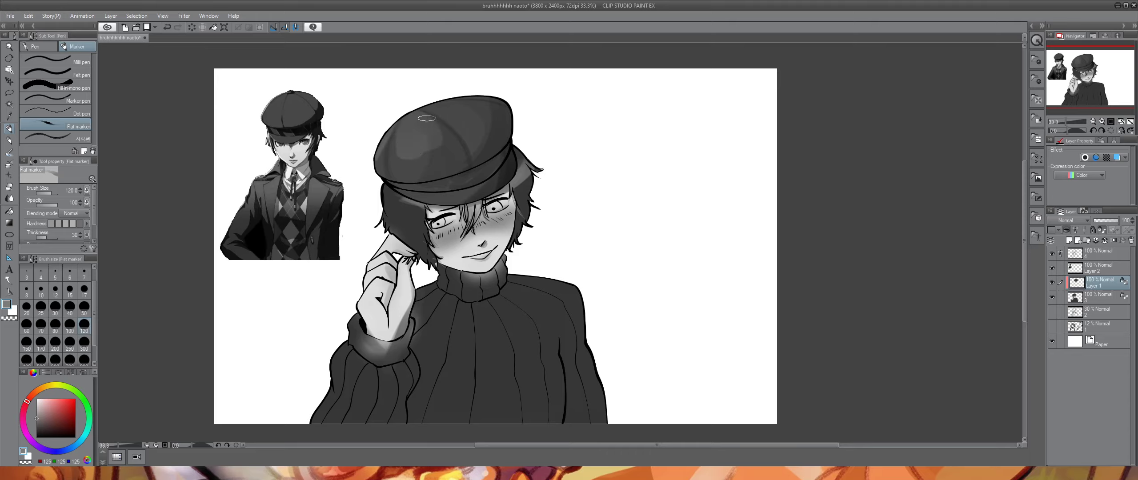
{"action": "key", "text": "ctrl+z"}
{"action": "mouse_move", "coordinate": [421, 114]}
{"action": "left_mouse_down"}
{"action": "mouse_move", "coordinate": [426, 158]}
{"action": "mouse_move", "coordinate": [433, 128]}
{"action": "mouse_move", "coordinate": [421, 145]}
{"action": "mouse_move", "coordinate": [429, 142]}
{"action": "left_mouse_up"}
{"action": "key", "text": "ctrl+z"}
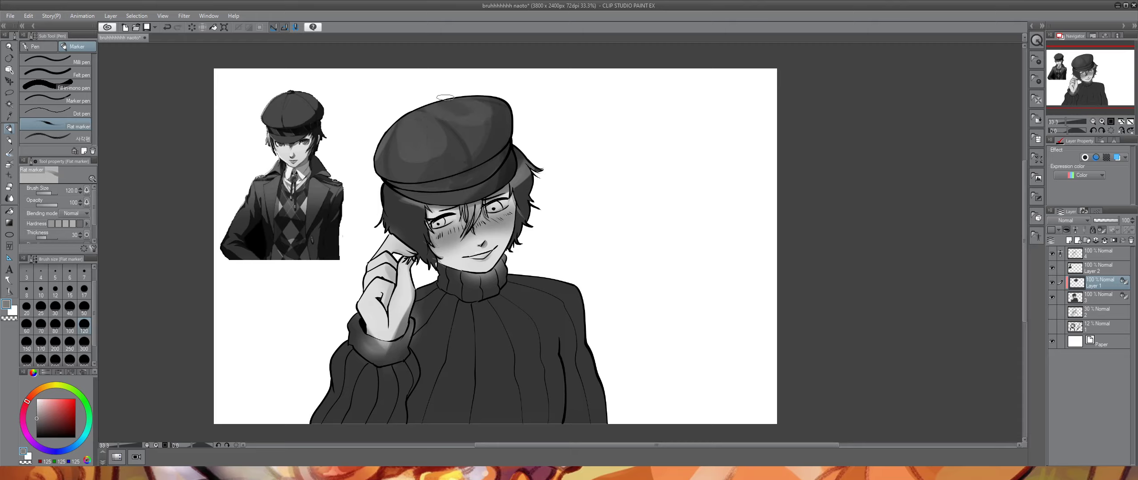
{"action": "key", "text": "ctrl+z"}
- Spray a soft grey highlight gradient over the cap's crown with the Soft airbrush at size 800
{"action": "left_click", "coordinate": [9, 164]}
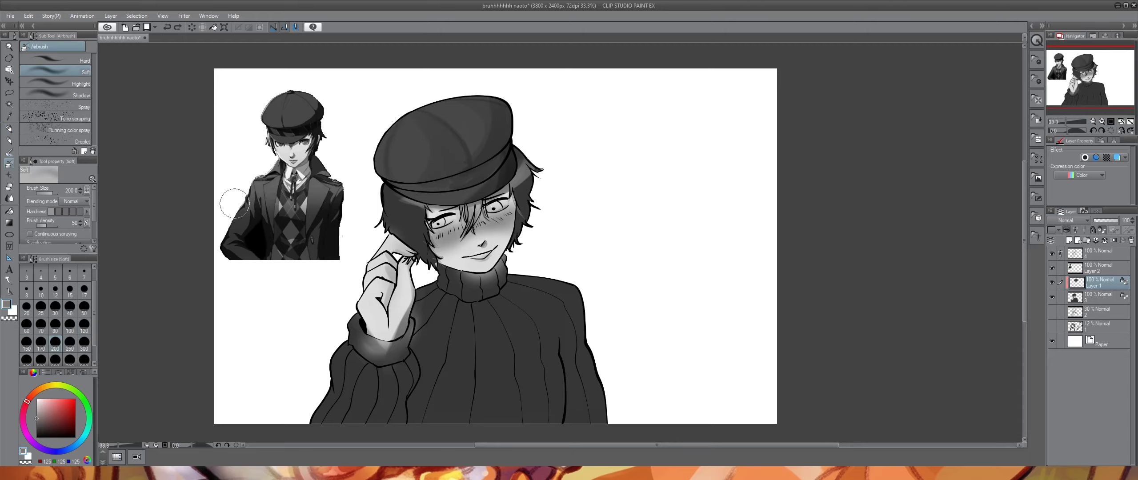
{"action": "left_click_drag", "start_coordinate": [478, 93], "coordinate": [398, 137]}
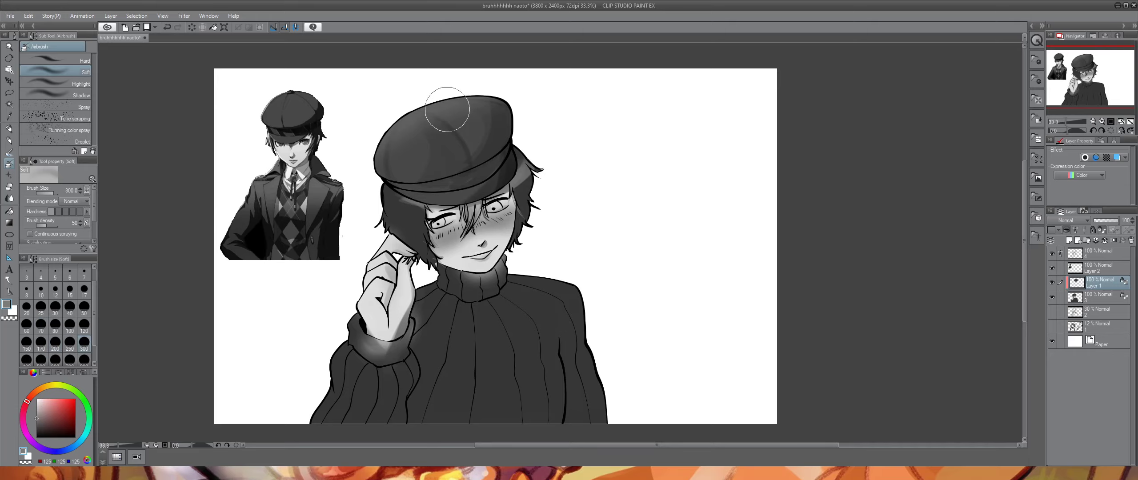
{"action": "key", "text": "ctrl+z"}
{"action": "left_click", "coordinate": [85, 360]}
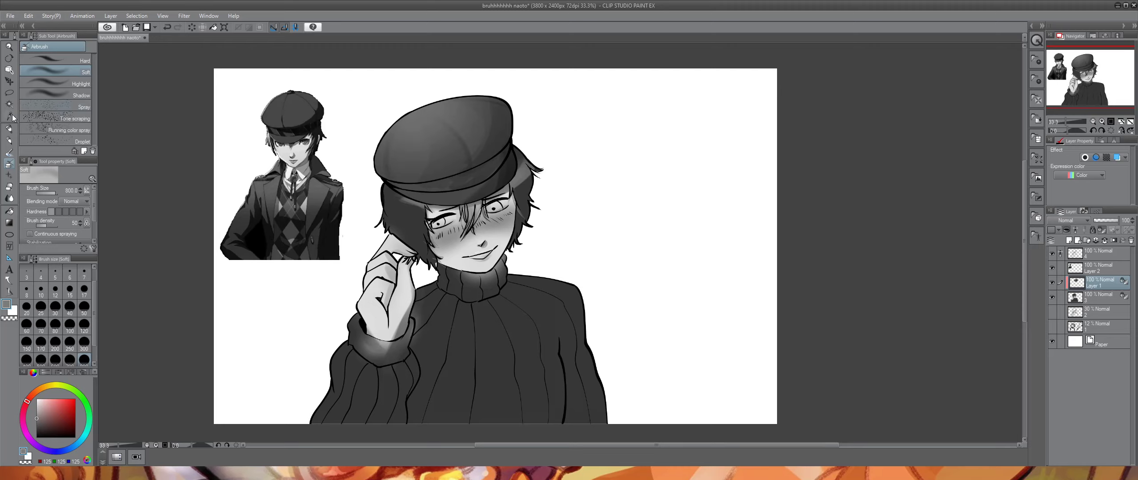
- Add near-black shadows to the cap's crown and band with the Flat marker, reducing its size to 70
{"action": "left_click", "coordinate": [8, 129]}
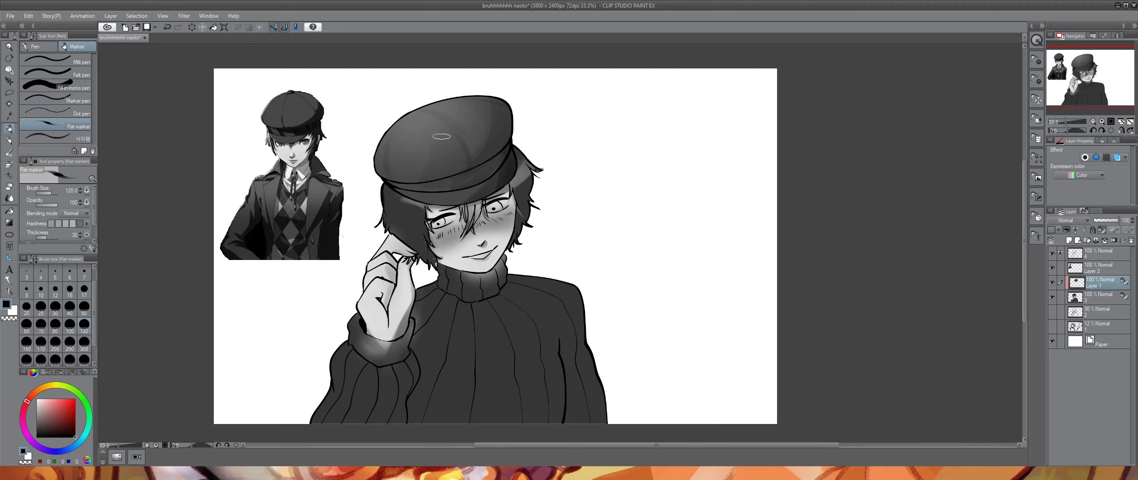
{"action": "left_click", "coordinate": [84, 307]}
{"action": "left_click_drag", "start_coordinate": [432, 119], "coordinate": [467, 140]}
{"action": "left_click", "coordinate": [41, 325]}
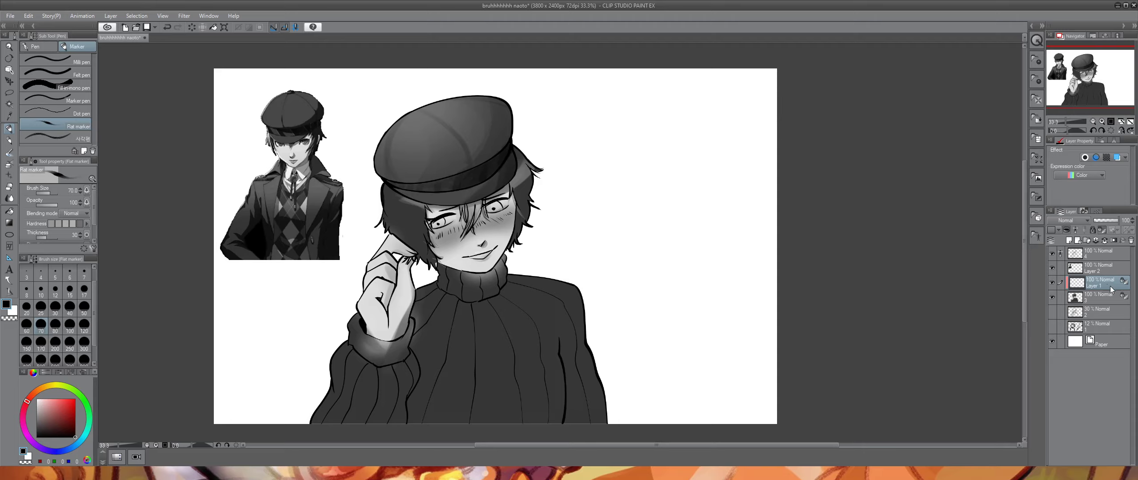
- Unlock transparent pixels on Layer 1 and fill the sweater with pale pink using the enclose-and-fill tool
{"action": "left_click", "coordinate": [53, 47]}
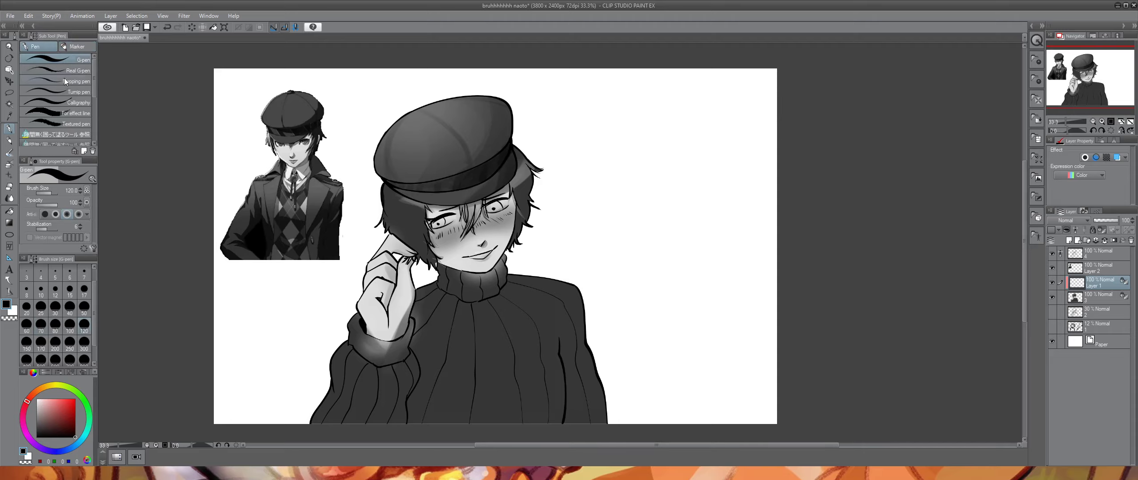
{"action": "left_click", "coordinate": [82, 135]}
{"action": "left_click", "coordinate": [40, 399]}
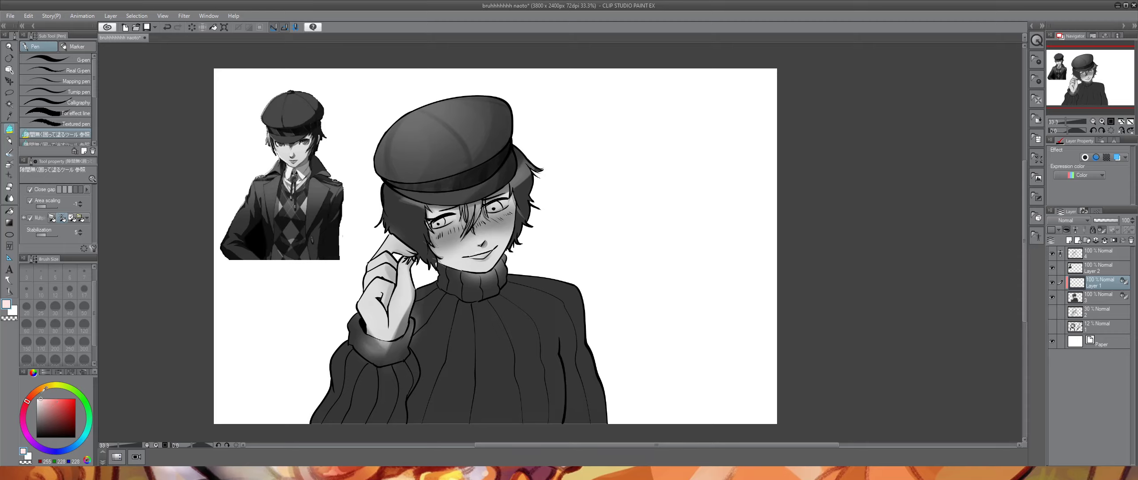
{"action": "mouse_move", "coordinate": [628, 284]}
{"action": "left_mouse_down"}
{"action": "mouse_move", "coordinate": [550, 235]}
{"action": "mouse_move", "coordinate": [443, 244]}
{"action": "mouse_move", "coordinate": [426, 273]}
{"action": "mouse_move", "coordinate": [329, 317]}
{"action": "mouse_move", "coordinate": [290, 433]}
{"action": "mouse_move", "coordinate": [572, 457]}
{"action": "mouse_move", "coordinate": [615, 188]}
{"action": "left_mouse_up"}
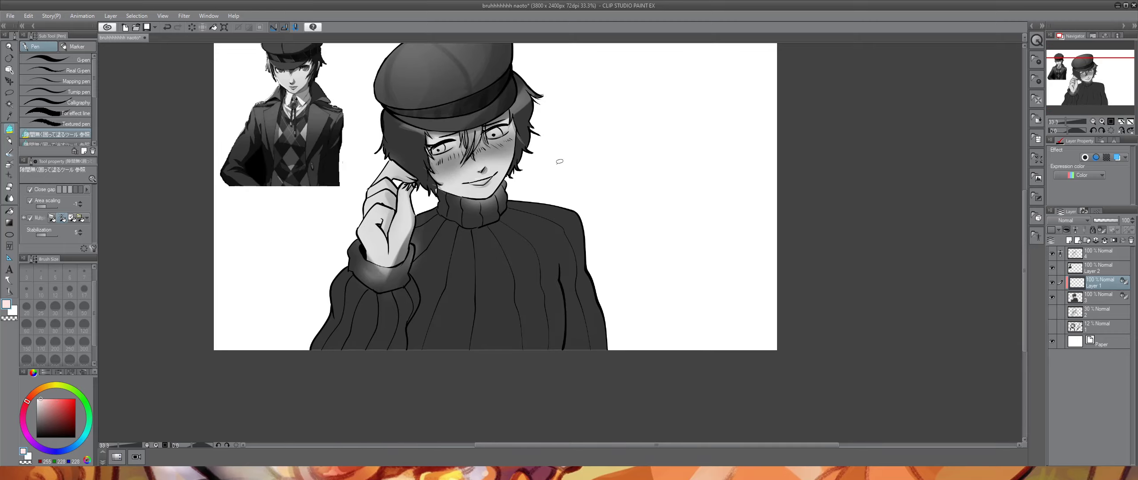
{"action": "left_click_drag", "start_coordinate": [1075, 86], "coordinate": [1075, 83]}
{"action": "left_click", "coordinate": [1102, 229]}
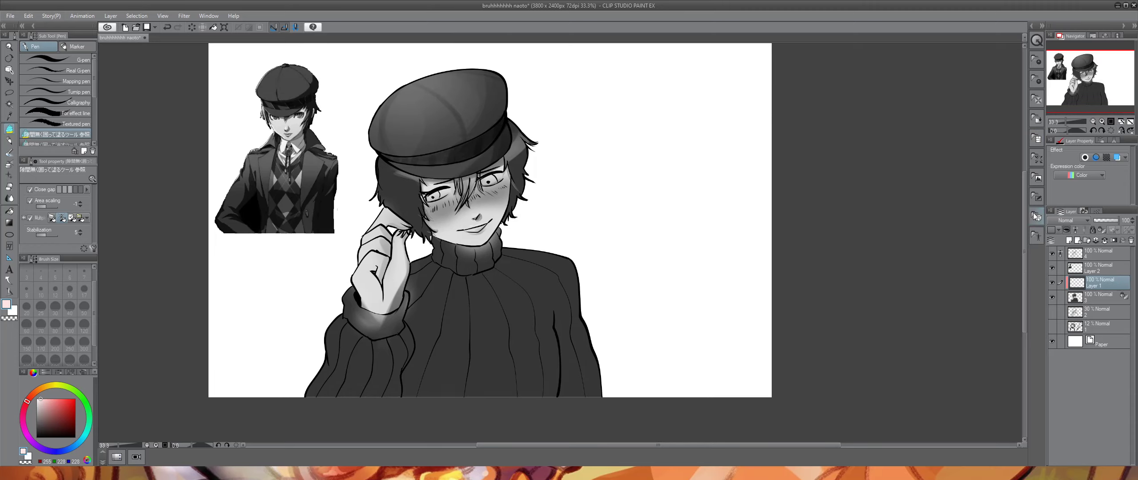
{"action": "mouse_move", "coordinate": [646, 277]}
{"action": "left_mouse_down"}
{"action": "mouse_move", "coordinate": [618, 255]}
{"action": "mouse_move", "coordinate": [474, 229]}
{"action": "mouse_move", "coordinate": [372, 228]}
{"action": "mouse_move", "coordinate": [272, 364]}
{"action": "mouse_move", "coordinate": [617, 185]}
{"action": "mouse_move", "coordinate": [625, 214]}
{"action": "left_mouse_up"}
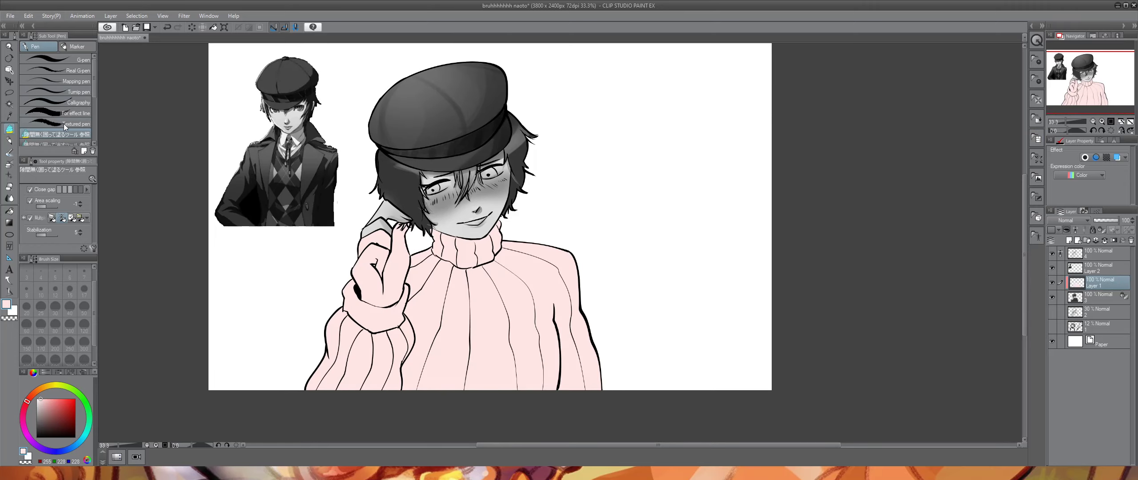
- Remove the pink fill from the raised hand with the enclose-and-erase tool
{"action": "left_click", "coordinate": [71, 142]}
{"action": "mouse_move", "coordinate": [419, 276]}
{"action": "left_mouse_down"}
{"action": "mouse_move", "coordinate": [368, 323]}
{"action": "mouse_move", "coordinate": [402, 276]}
{"action": "left_mouse_up"}
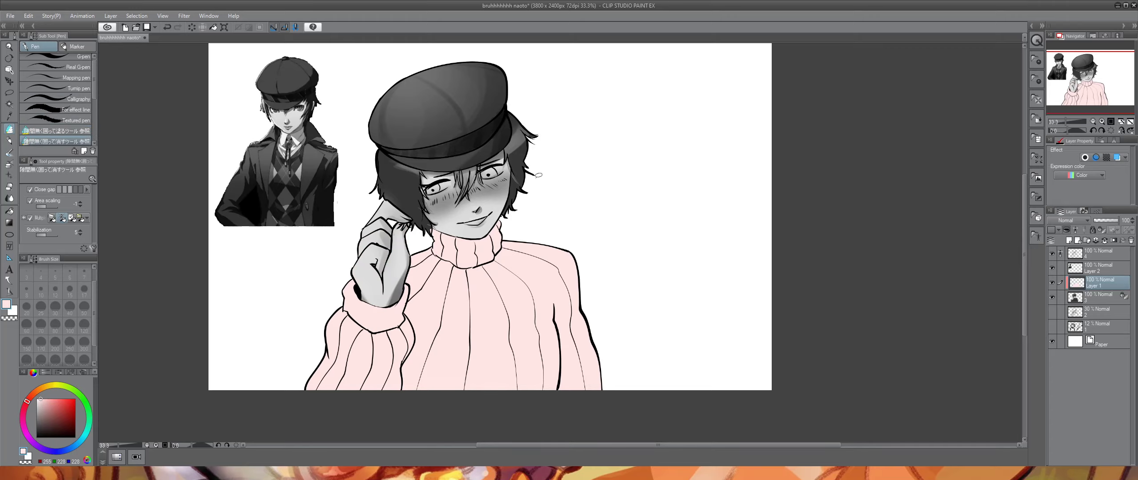
- Convert the sweater's pink fill to a light grey and lock the layer's transparent pixels
{"action": "left_click_drag", "start_coordinate": [1098, 86], "coordinate": [1097, 80]}
{"action": "key", "text": "Tab"}
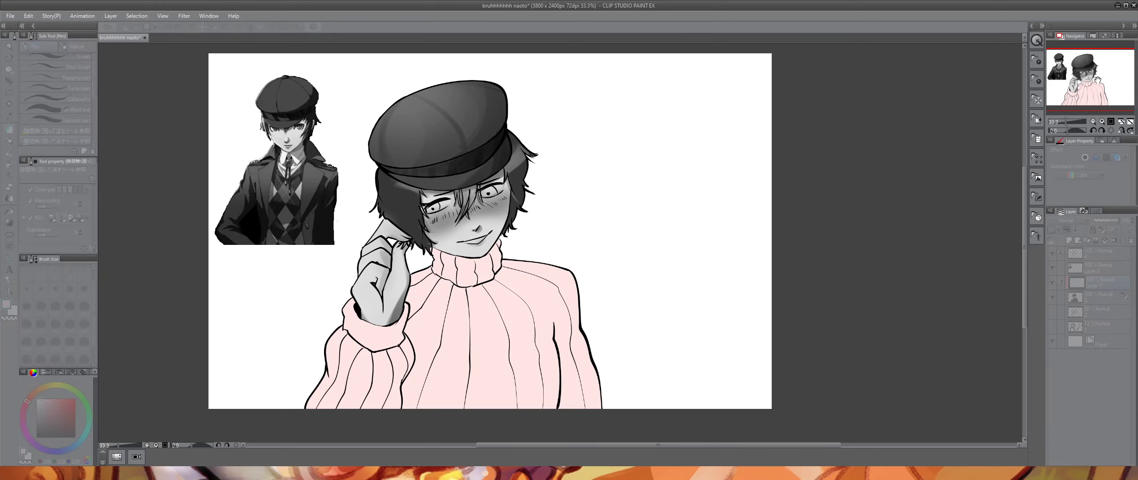
{"action": "left_click", "coordinate": [1008, 99]}
{"action": "key", "text": "Tab"}
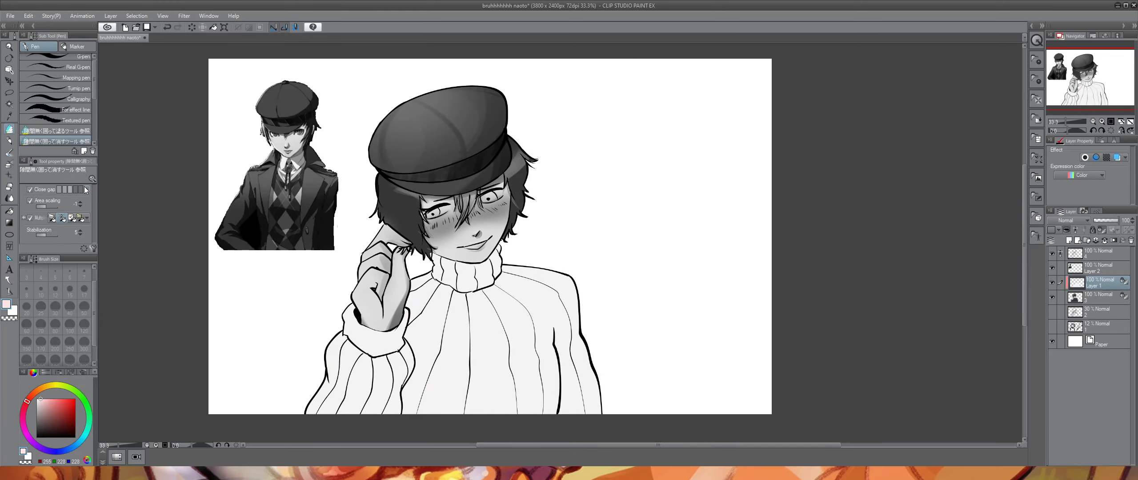
- Save the drawing and shade the turtleneck collar under the chin in near-black with the Flat marker at size 120
{"action": "left_click", "coordinate": [81, 46]}
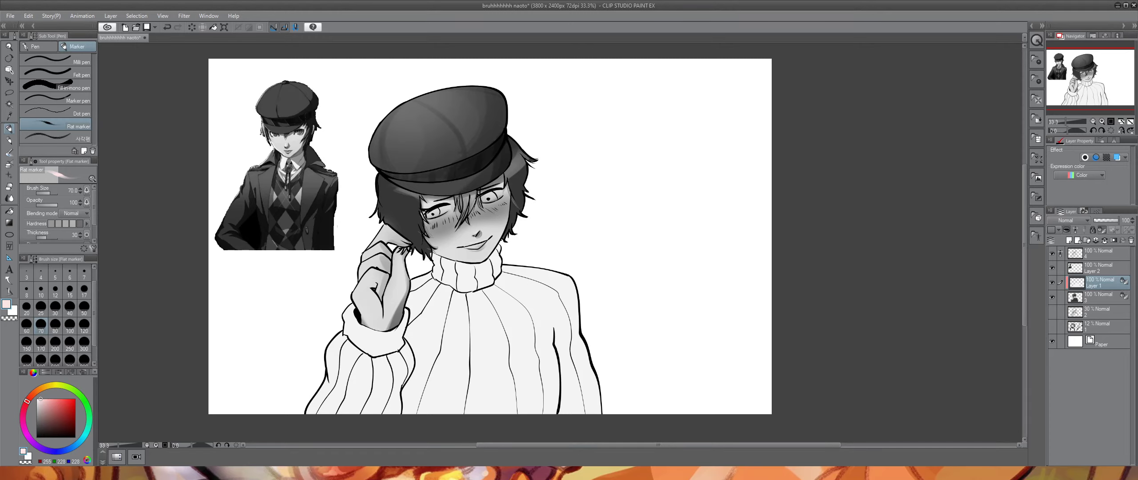
{"action": "key", "text": "ctrl+s"}
{"action": "left_click", "coordinate": [75, 437]}
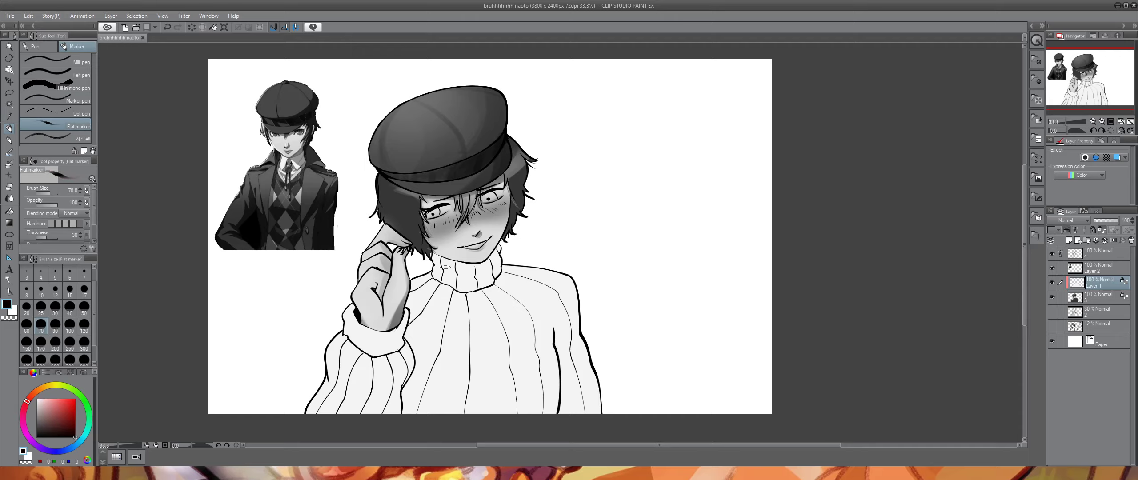
{"action": "left_click", "coordinate": [84, 324]}
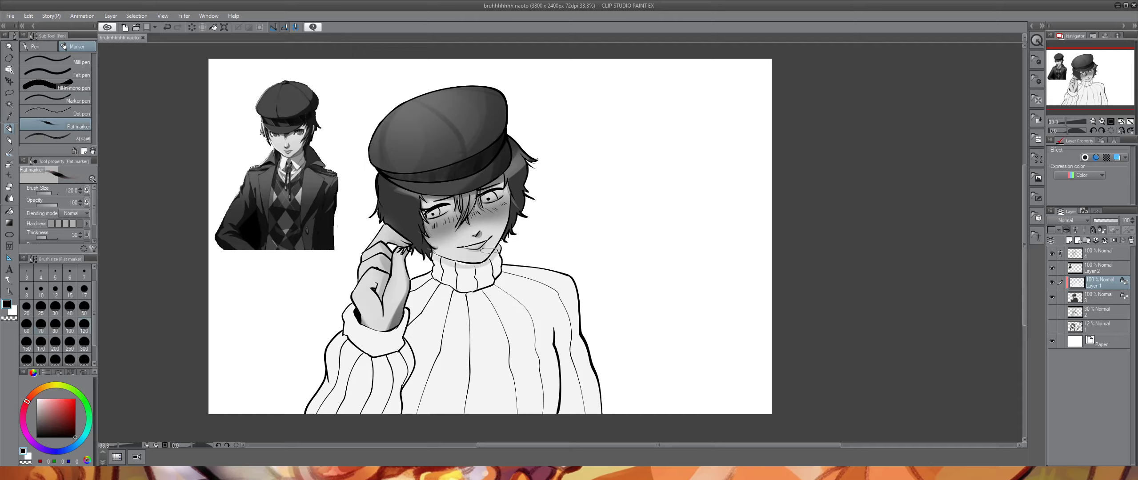
{"action": "key", "text": "ctrl+z"}
{"action": "key", "text": "ctrl+z"}
{"action": "key", "text": "ctrl+z"}
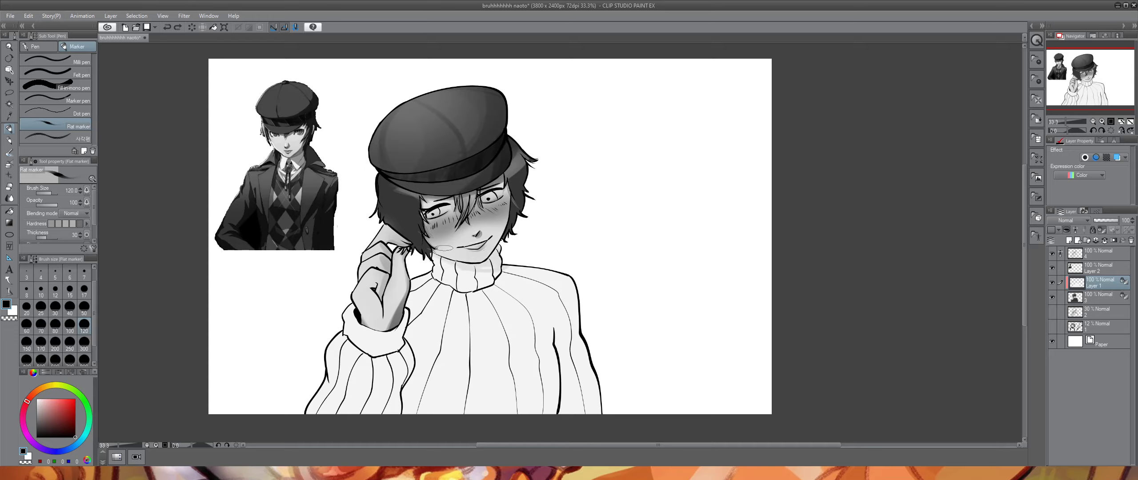
{"action": "mouse_move", "coordinate": [443, 248]}
{"action": "left_mouse_down"}
{"action": "mouse_move", "coordinate": [473, 267]}
{"action": "mouse_move", "coordinate": [501, 243]}
{"action": "left_mouse_up"}
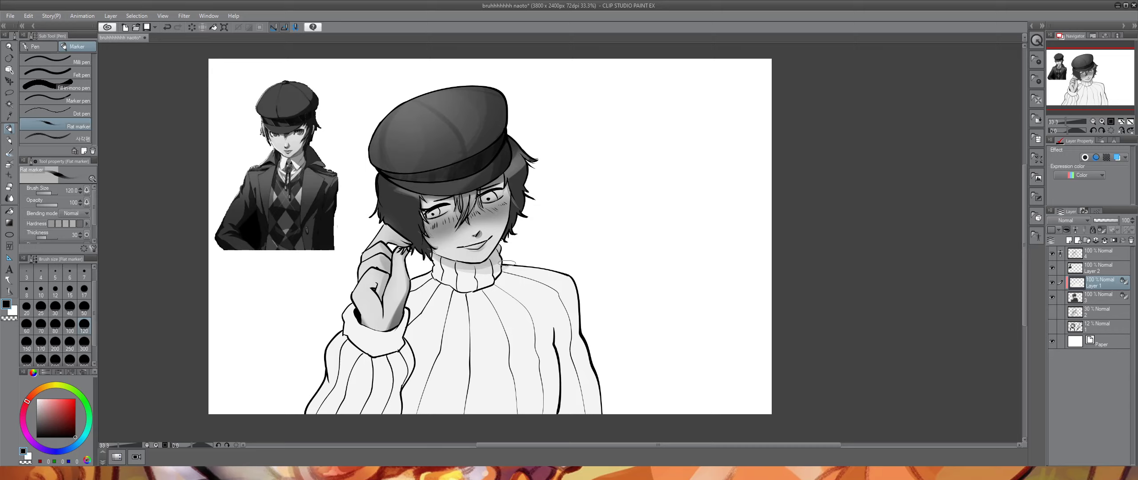
- Lay a light shadow over the sweater's shoulder and the lowered sleeve with the Flat marker
{"action": "mouse_move", "coordinate": [507, 263]}
{"action": "left_mouse_down"}
{"action": "mouse_move", "coordinate": [557, 285]}
{"action": "mouse_move", "coordinate": [538, 258]}
{"action": "mouse_move", "coordinate": [507, 268]}
{"action": "mouse_move", "coordinate": [569, 281]}
{"action": "mouse_move", "coordinate": [543, 261]}
{"action": "mouse_move", "coordinate": [605, 336]}
{"action": "left_mouse_up"}
{"action": "key", "text": "ctrl+z"}
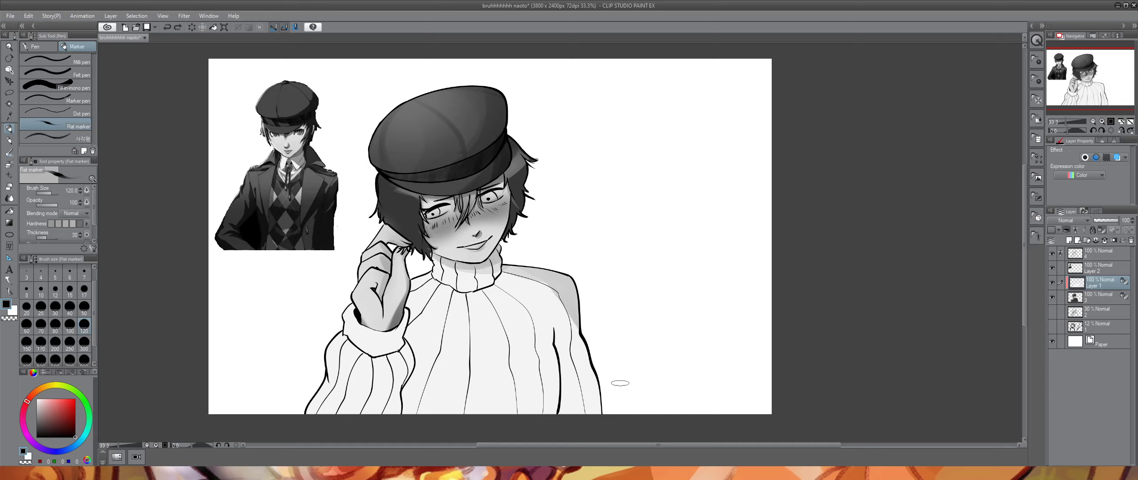
{"action": "left_click_drag", "start_coordinate": [573, 296], "coordinate": [591, 409]}
{"action": "left_click_drag", "start_coordinate": [578, 320], "coordinate": [591, 413]}
{"action": "left_click_drag", "start_coordinate": [558, 284], "coordinate": [569, 413]}
{"action": "left_click_drag", "start_coordinate": [562, 369], "coordinate": [566, 397]}
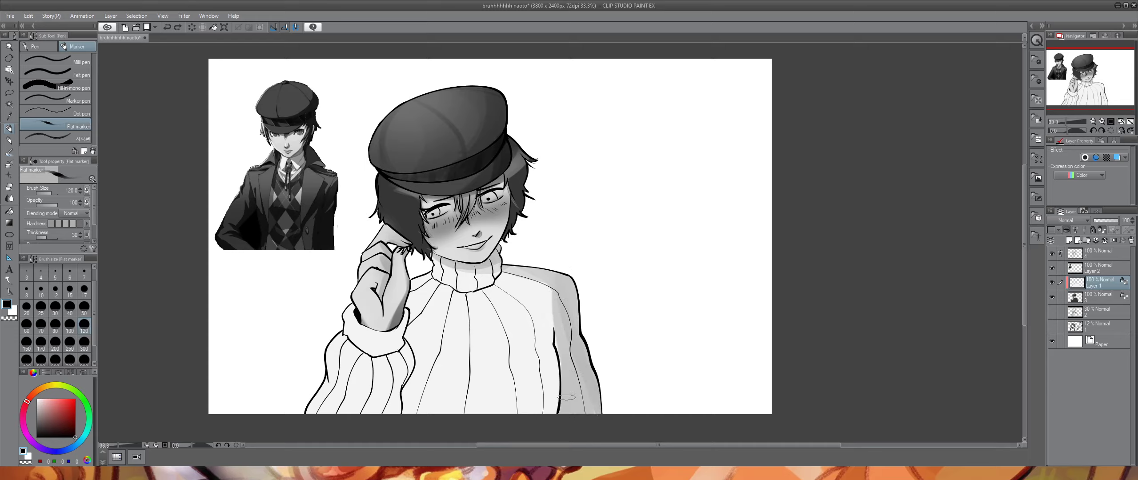
{"action": "mouse_move", "coordinate": [535, 285]}
{"action": "left_mouse_down"}
{"action": "mouse_move", "coordinate": [552, 303]}
{"action": "mouse_move", "coordinate": [521, 271]}
{"action": "left_mouse_up"}
{"action": "left_click_drag", "start_coordinate": [561, 302], "coordinate": [512, 275]}
{"action": "mouse_move", "coordinate": [546, 313]}
{"action": "left_mouse_down"}
{"action": "mouse_move", "coordinate": [520, 283]}
{"action": "mouse_move", "coordinate": [564, 341]}
{"action": "left_mouse_up"}
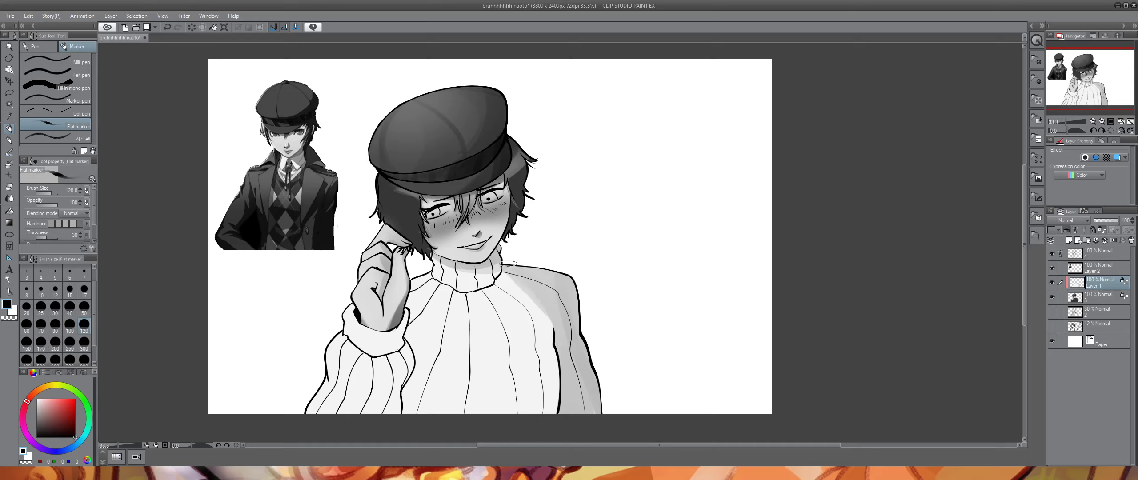
- Darken the lowered sleeve and extend the shadow down the adjacent side of the sweater's chest
{"action": "left_click_drag", "start_coordinate": [508, 263], "coordinate": [547, 327]}
{"action": "left_click_drag", "start_coordinate": [520, 285], "coordinate": [551, 411]}
{"action": "left_click_drag", "start_coordinate": [524, 262], "coordinate": [556, 411]}
{"action": "mouse_move", "coordinate": [533, 298]}
{"action": "left_mouse_down"}
{"action": "mouse_move", "coordinate": [507, 264]}
{"action": "mouse_move", "coordinate": [544, 413]}
{"action": "left_mouse_up"}
{"action": "left_click_drag", "start_coordinate": [553, 271], "coordinate": [575, 412]}
{"action": "left_click_drag", "start_coordinate": [578, 284], "coordinate": [593, 412]}
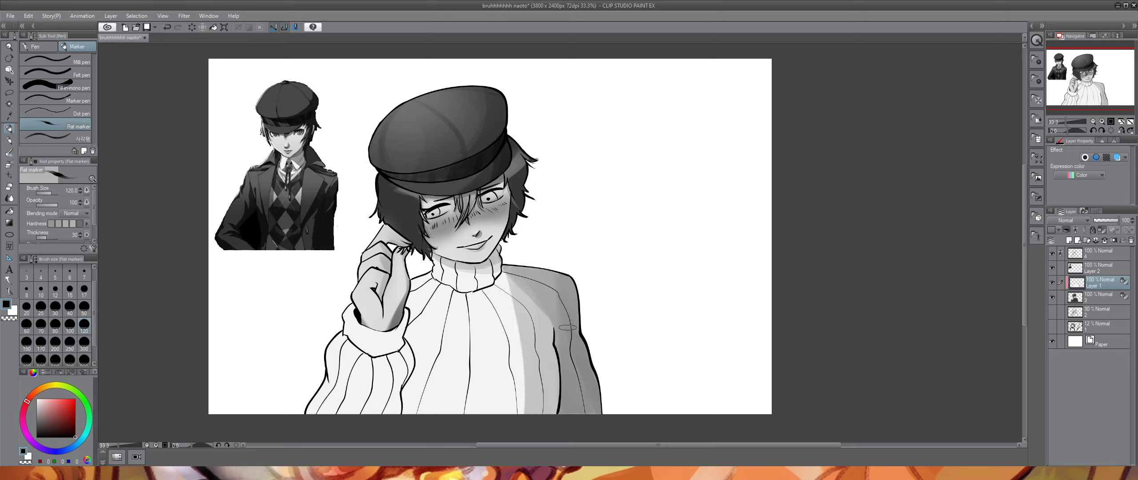
- Spread the shadow diagonally across the lower front of the sweater with the Flat marker and save the drawing
{"action": "mouse_move", "coordinate": [493, 412]}
{"action": "left_mouse_down"}
{"action": "mouse_move", "coordinate": [529, 343]}
{"action": "mouse_move", "coordinate": [498, 412]}
{"action": "left_mouse_up"}
{"action": "left_click_drag", "start_coordinate": [525, 353], "coordinate": [471, 414]}
{"action": "mouse_move", "coordinate": [518, 320]}
{"action": "left_mouse_down"}
{"action": "mouse_move", "coordinate": [490, 374]}
{"action": "mouse_move", "coordinate": [434, 415]}
{"action": "left_mouse_up"}
{"action": "left_click_drag", "start_coordinate": [498, 359], "coordinate": [440, 431]}
{"action": "left_click_drag", "start_coordinate": [510, 349], "coordinate": [436, 417]}
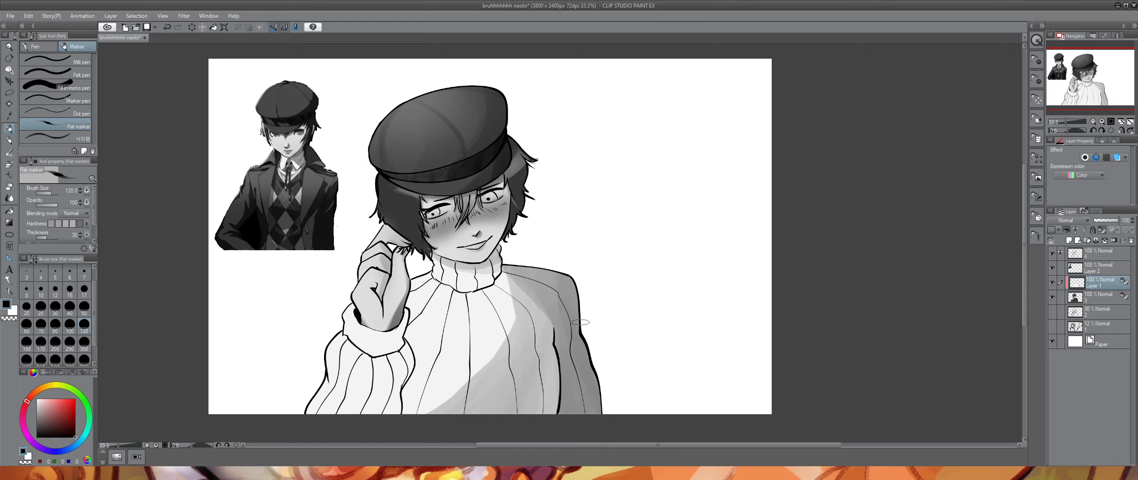
{"action": "mouse_move", "coordinate": [521, 273]}
{"action": "left_mouse_down"}
{"action": "mouse_move", "coordinate": [498, 364]}
{"action": "mouse_move", "coordinate": [460, 398]}
{"action": "mouse_move", "coordinate": [511, 294]}
{"action": "mouse_move", "coordinate": [413, 426]}
{"action": "mouse_move", "coordinate": [514, 281]}
{"action": "mouse_move", "coordinate": [424, 418]}
{"action": "mouse_move", "coordinate": [504, 288]}
{"action": "mouse_move", "coordinate": [461, 379]}
{"action": "left_mouse_up"}
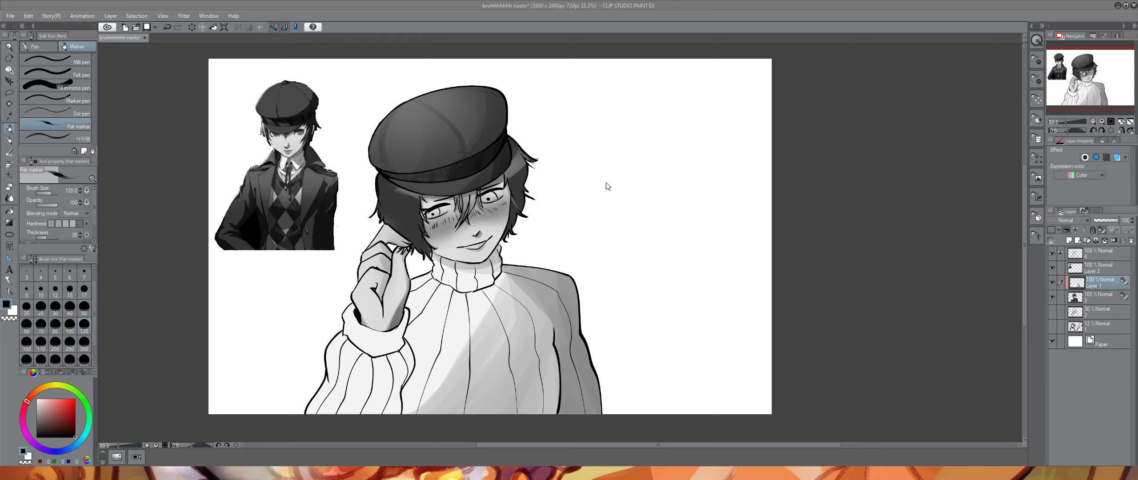
{"action": "key", "text": "ctrl+s"}
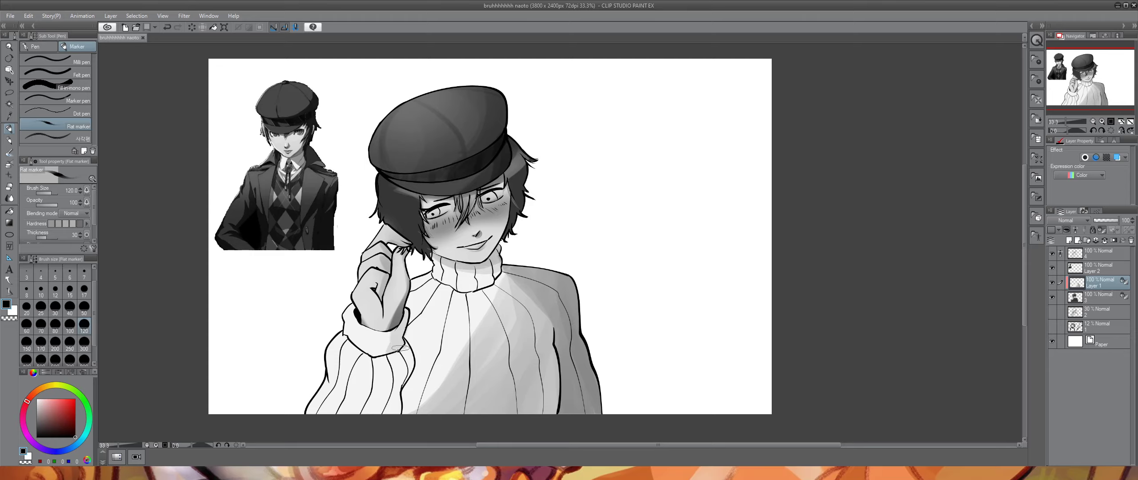
- Shade the raised arm's sleeve below the cuff and the cuff itself with the Flat marker at size 120
{"action": "left_click_drag", "start_coordinate": [402, 342], "coordinate": [392, 411]}
{"action": "left_click_drag", "start_coordinate": [389, 355], "coordinate": [382, 418]}
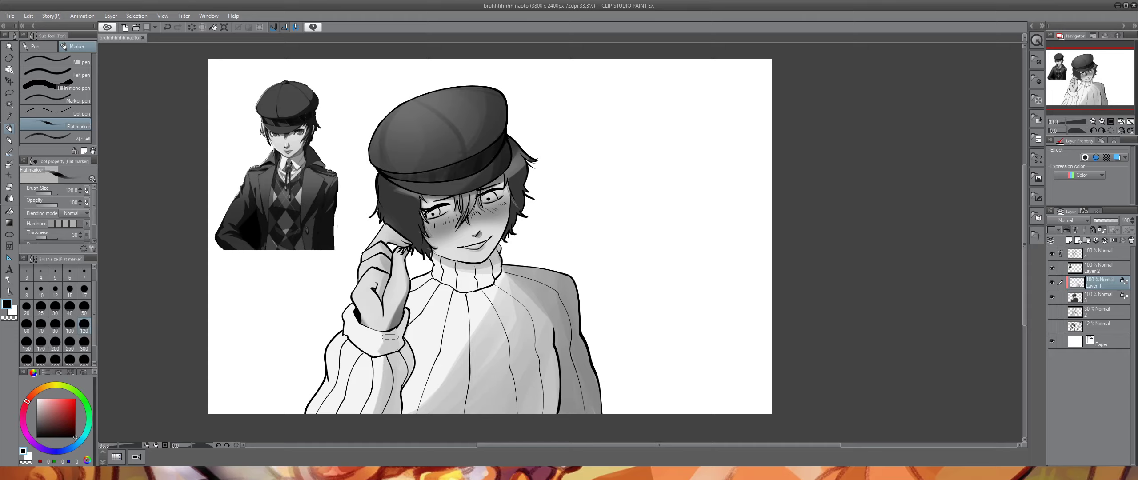
{"action": "mouse_move", "coordinate": [381, 358]}
{"action": "left_mouse_down"}
{"action": "mouse_move", "coordinate": [374, 411]}
{"action": "mouse_move", "coordinate": [378, 361]}
{"action": "mouse_move", "coordinate": [349, 439]}
{"action": "left_mouse_up"}
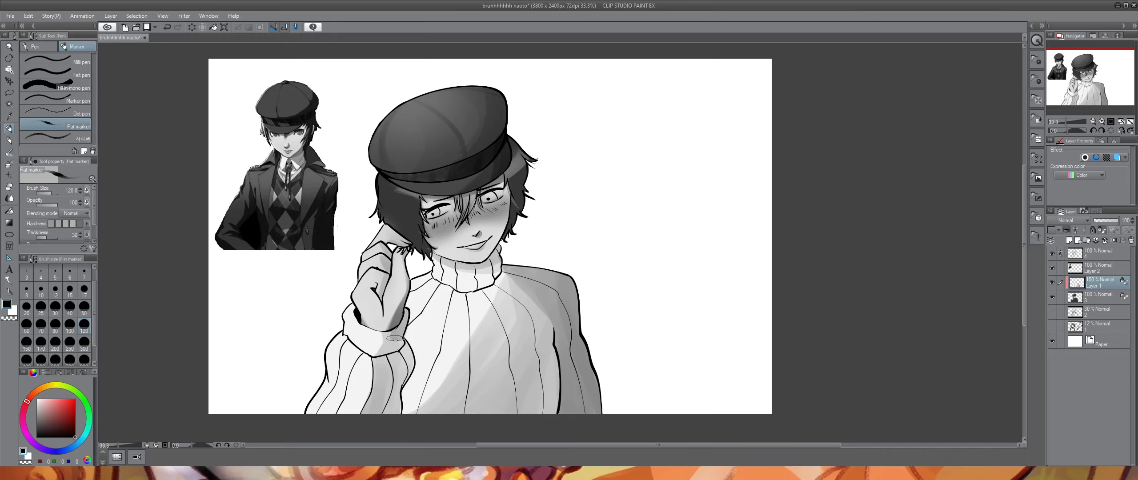
{"action": "mouse_move", "coordinate": [396, 334]}
{"action": "left_mouse_down"}
{"action": "mouse_move", "coordinate": [401, 377]}
{"action": "mouse_move", "coordinate": [394, 343]}
{"action": "mouse_move", "coordinate": [395, 408]}
{"action": "mouse_move", "coordinate": [378, 424]}
{"action": "left_mouse_up"}
{"action": "left_click_drag", "start_coordinate": [395, 358], "coordinate": [377, 423]}
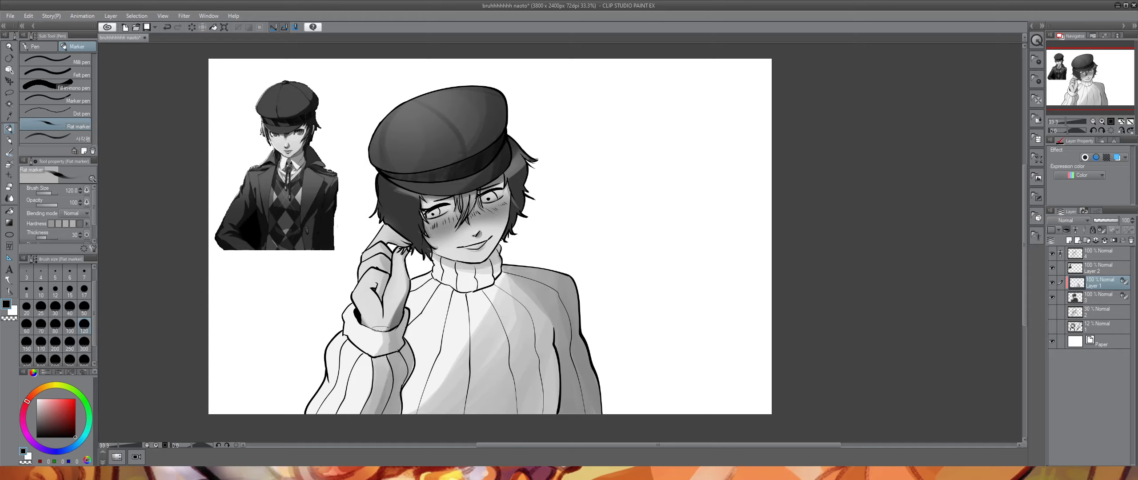
{"action": "mouse_move", "coordinate": [400, 308]}
{"action": "left_mouse_down"}
{"action": "mouse_move", "coordinate": [384, 331]}
{"action": "mouse_move", "coordinate": [345, 283]}
{"action": "mouse_move", "coordinate": [402, 308]}
{"action": "mouse_move", "coordinate": [390, 337]}
{"action": "mouse_move", "coordinate": [370, 308]}
{"action": "mouse_move", "coordinate": [402, 311]}
{"action": "mouse_move", "coordinate": [395, 329]}
{"action": "mouse_move", "coordinate": [369, 330]}
{"action": "left_mouse_up"}
{"action": "key", "text": "ctrl+z"}
{"action": "key", "text": "ctrl+z"}
- Spray a dark gradient along the bottom of the sweater and sleeves with the Soft airbrush at size 800
{"action": "left_click", "coordinate": [9, 164]}
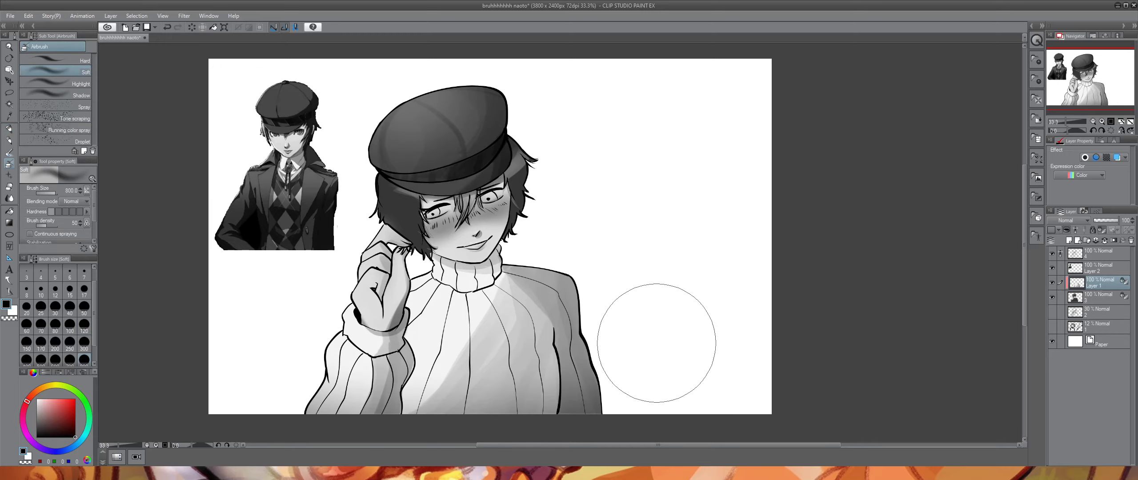
{"action": "left_click_drag", "start_coordinate": [586, 381], "coordinate": [403, 444]}
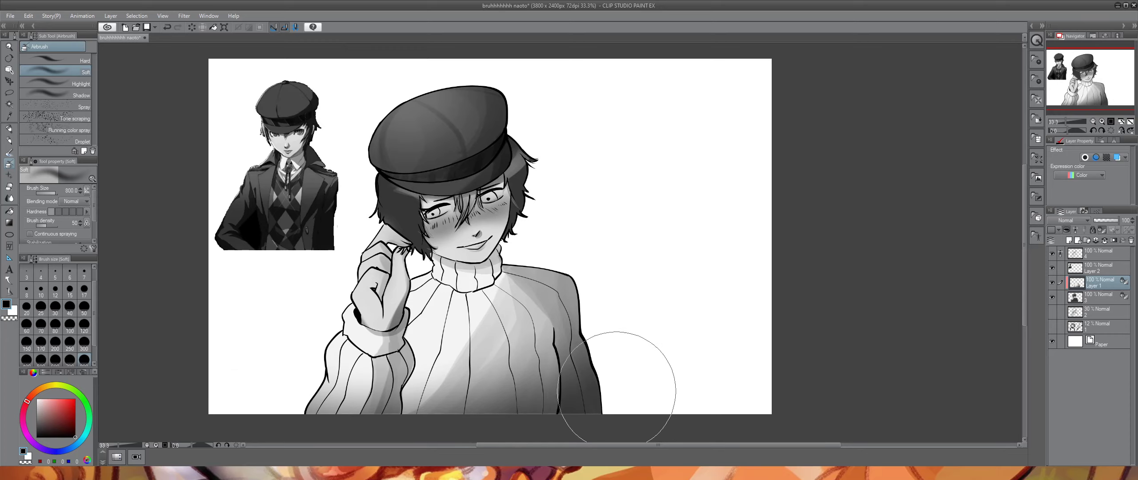
{"action": "key", "text": "ctrl+z"}
{"action": "key", "text": "ctrl+y"}
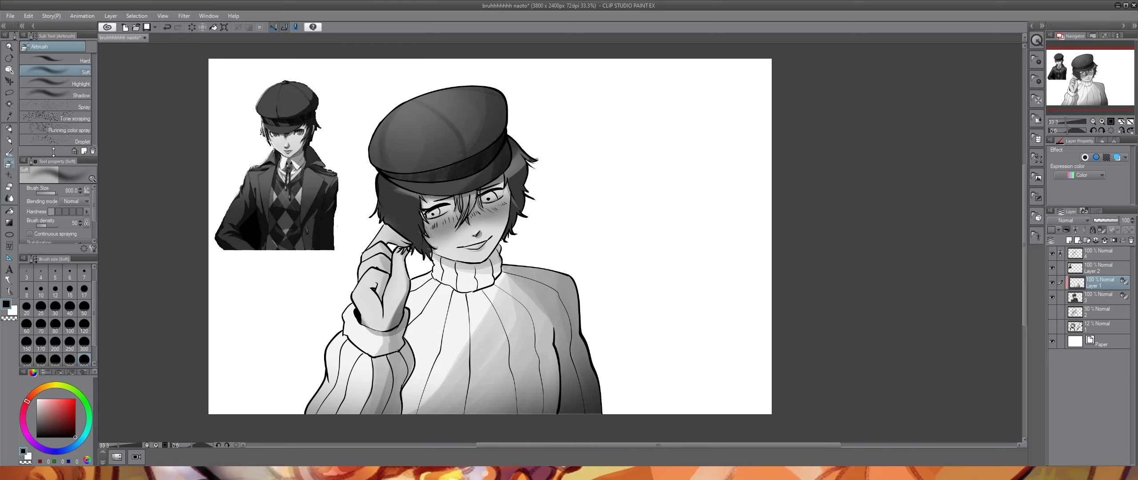
- Return to the Flat marker at size 120 and deepen the shadow across the turtleneck collar
{"action": "left_click", "coordinate": [10, 129]}
{"action": "mouse_move", "coordinate": [432, 274]}
{"action": "left_mouse_down"}
{"action": "mouse_move", "coordinate": [468, 285]}
{"action": "mouse_move", "coordinate": [500, 262]}
{"action": "left_mouse_up"}
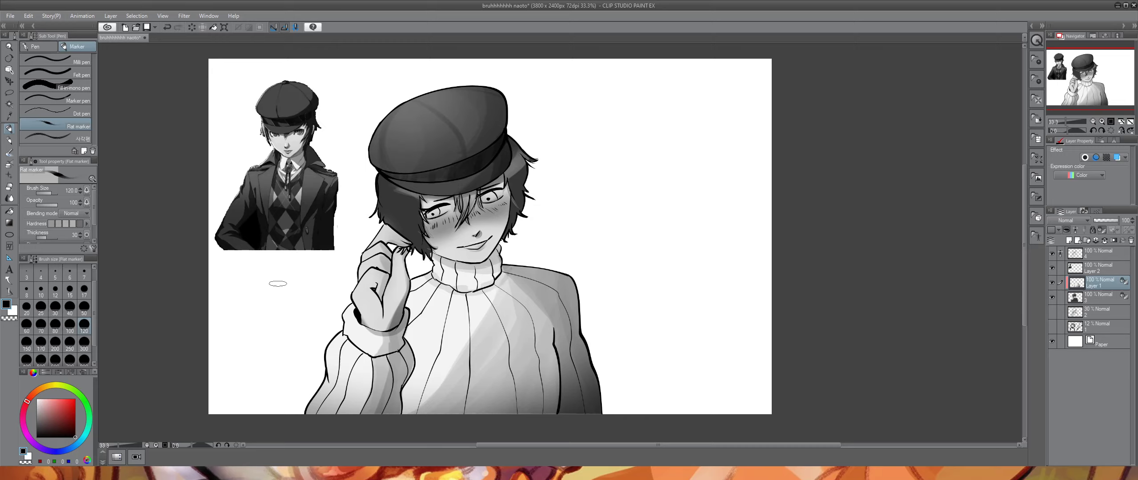
- Shade the folds of the turtleneck collar beside the raised hand with the Flat marker at size 30
{"action": "left_click", "coordinate": [83, 291]}
{"action": "left_click", "coordinate": [55, 306]}
{"action": "mouse_move", "coordinate": [443, 263]}
{"action": "left_mouse_down"}
{"action": "mouse_move", "coordinate": [444, 285]}
{"action": "mouse_move", "coordinate": [448, 271]}
{"action": "mouse_move", "coordinate": [444, 282]}
{"action": "mouse_move", "coordinate": [459, 279]}
{"action": "mouse_move", "coordinate": [460, 294]}
{"action": "left_mouse_up"}
{"action": "key", "text": "ctrl+z"}
{"action": "key", "text": "ctrl+z"}
{"action": "key", "text": "ctrl+z"}
{"action": "key", "text": "ctrl+z"}
{"action": "left_click_drag", "start_coordinate": [444, 260], "coordinate": [442, 283]}
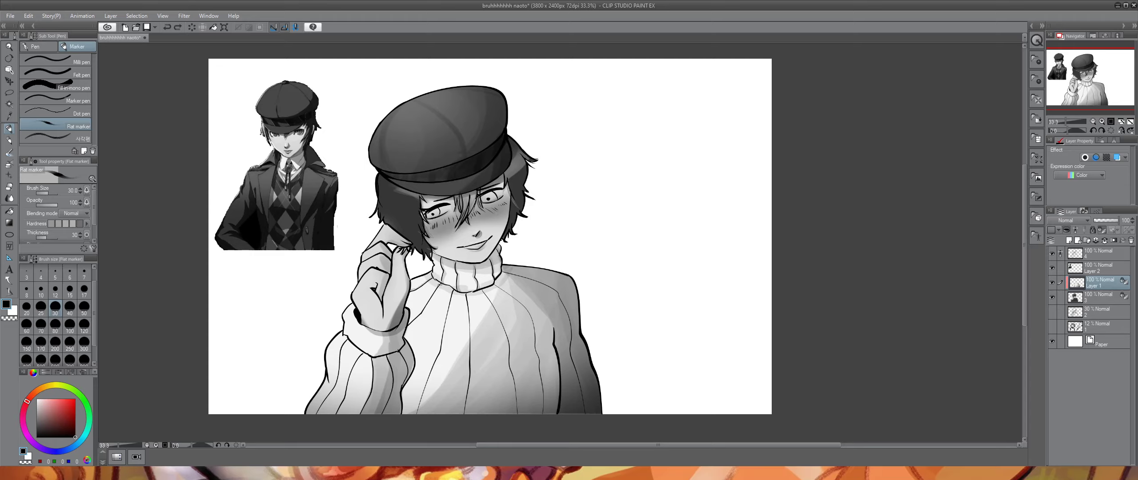
- Trace shadow lines along the rib seams of the sweater's front, from the collar down to the hem and over to the far shoulder
{"action": "left_click_drag", "start_coordinate": [453, 291], "coordinate": [415, 412]}
{"action": "key", "text": "ctrl+z"}
{"action": "left_click_drag", "start_coordinate": [451, 292], "coordinate": [415, 412]}
{"action": "left_click_drag", "start_coordinate": [465, 292], "coordinate": [464, 414]}
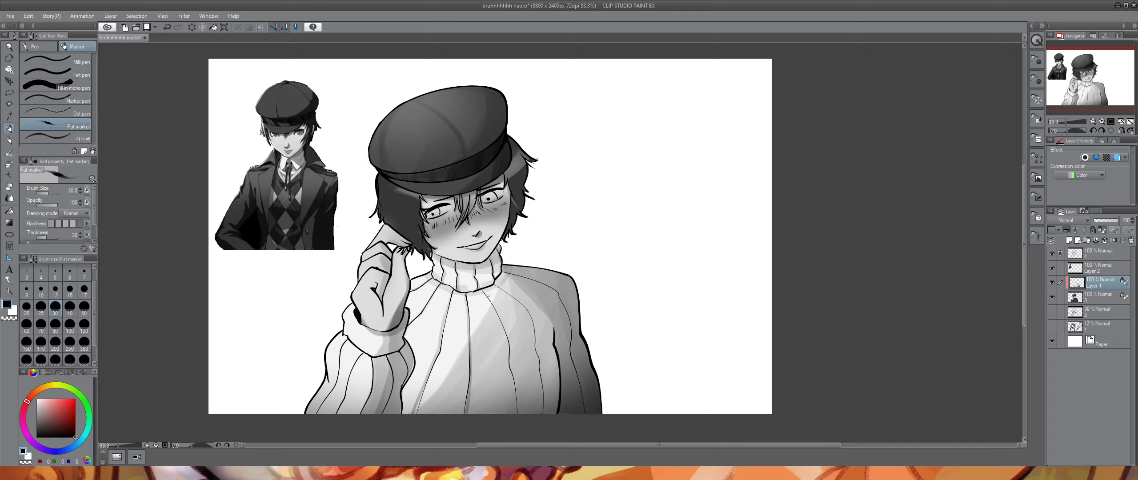
{"action": "left_click_drag", "start_coordinate": [486, 295], "coordinate": [511, 415]}
{"action": "key", "text": "ctrl+z"}
{"action": "left_click_drag", "start_coordinate": [481, 290], "coordinate": [512, 414]}
{"action": "mouse_move", "coordinate": [494, 282]}
{"action": "left_mouse_down"}
{"action": "mouse_move", "coordinate": [537, 316]}
{"action": "mouse_move", "coordinate": [538, 339]}
{"action": "left_mouse_up"}
{"action": "key", "text": "ctrl+z"}
{"action": "mouse_move", "coordinate": [495, 284]}
{"action": "left_mouse_down"}
{"action": "mouse_move", "coordinate": [538, 342]}
{"action": "mouse_move", "coordinate": [543, 414]}
{"action": "left_mouse_up"}
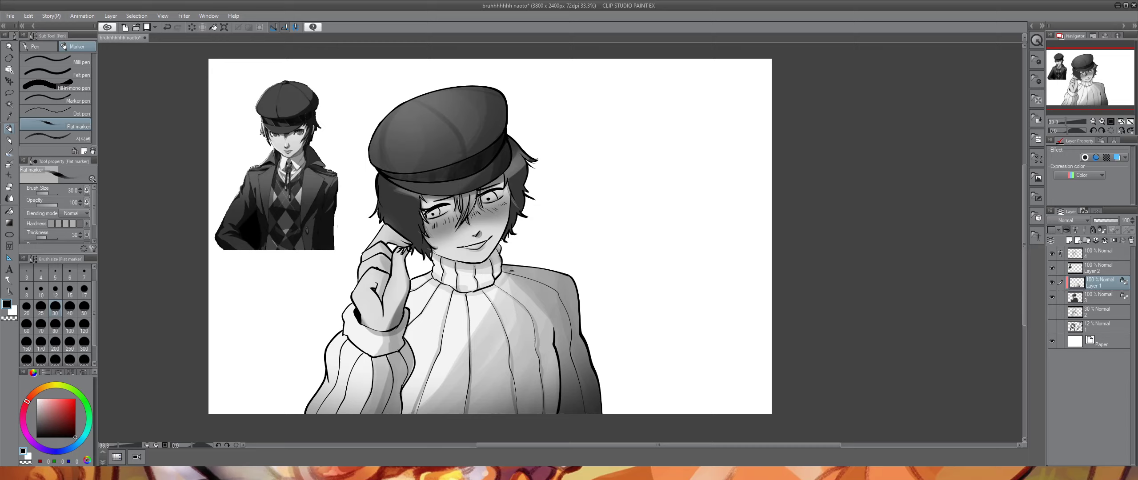
{"action": "mouse_move", "coordinate": [541, 282]}
{"action": "left_mouse_down"}
{"action": "mouse_move", "coordinate": [561, 300]}
{"action": "mouse_move", "coordinate": [585, 411]}
{"action": "left_mouse_up"}
- Blur the shading on the raised arm's cuff and shade along its lower edge with the Flat marker at size 50
{"action": "left_click", "coordinate": [10, 198]}
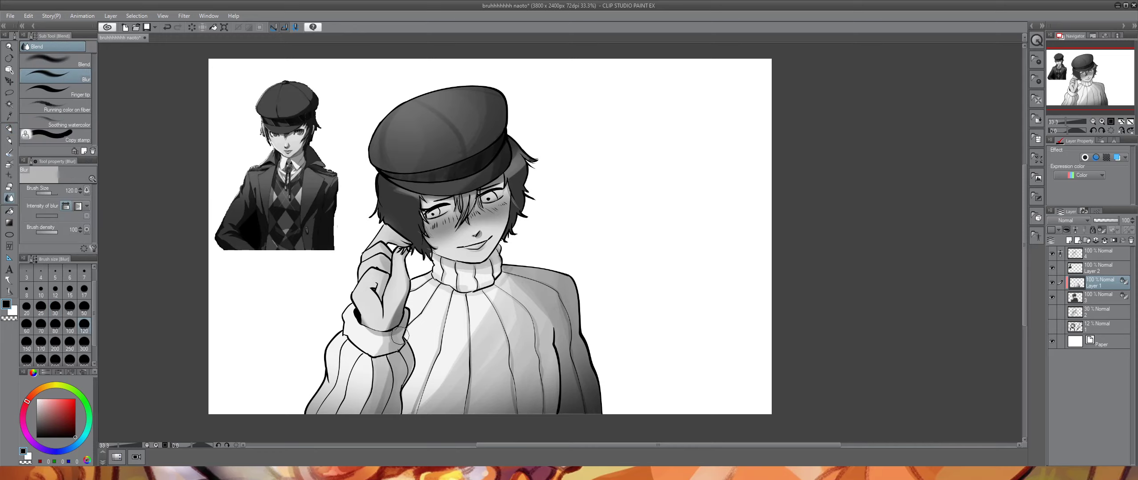
{"action": "left_click_drag", "start_coordinate": [397, 337], "coordinate": [394, 335]}
{"action": "left_click", "coordinate": [9, 129]}
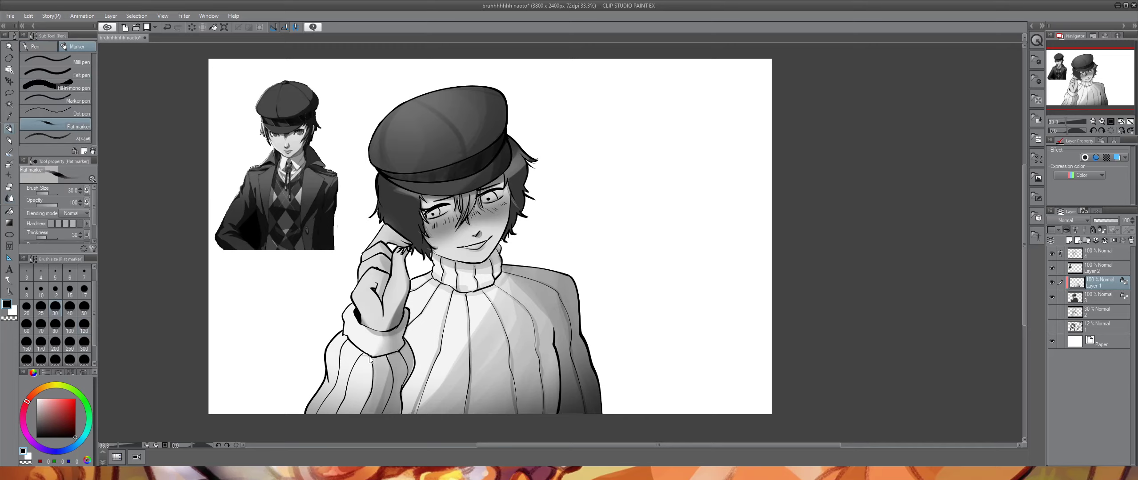
{"action": "left_click", "coordinate": [84, 307]}
{"action": "left_click_drag", "start_coordinate": [348, 340], "coordinate": [364, 353]}
{"action": "mouse_move", "coordinate": [402, 337]}
{"action": "left_mouse_down"}
{"action": "mouse_move", "coordinate": [358, 346]}
{"action": "mouse_move", "coordinate": [373, 355]}
{"action": "mouse_move", "coordinate": [339, 328]}
{"action": "mouse_move", "coordinate": [365, 352]}
{"action": "mouse_move", "coordinate": [340, 331]}
{"action": "mouse_move", "coordinate": [364, 351]}
{"action": "mouse_move", "coordinate": [398, 346]}
{"action": "mouse_move", "coordinate": [376, 353]}
{"action": "mouse_move", "coordinate": [399, 329]}
{"action": "mouse_move", "coordinate": [383, 349]}
{"action": "left_mouse_up"}
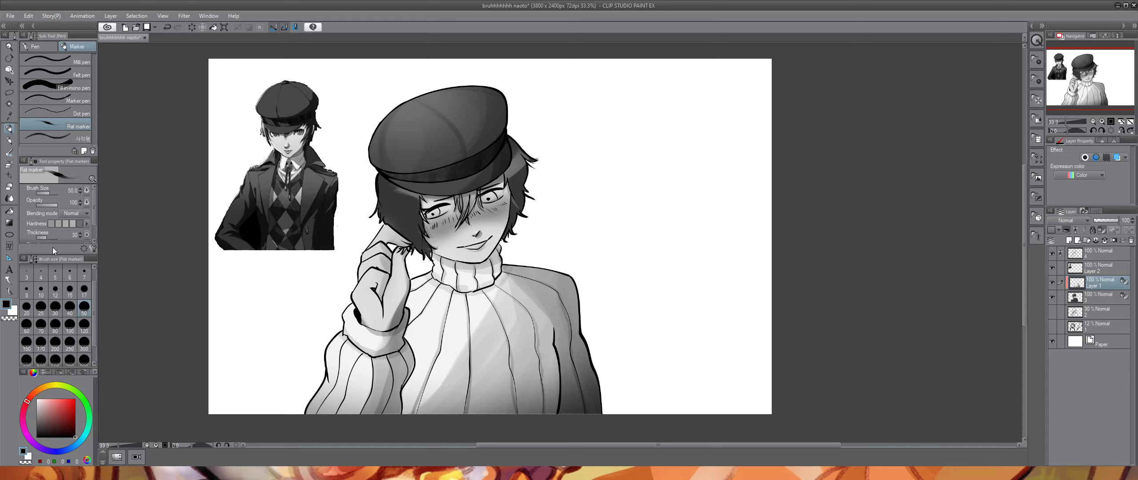
{"action": "left_click_drag", "start_coordinate": [356, 357], "coordinate": [343, 402]}
{"action": "left_click_drag", "start_coordinate": [345, 342], "coordinate": [313, 414]}
{"action": "key", "text": "ctrl+z"}
{"action": "left_click_drag", "start_coordinate": [346, 343], "coordinate": [308, 423]}
{"action": "key", "text": "ctrl+z"}
{"action": "key", "text": "ctrl+z"}
{"action": "left_click", "coordinate": [84, 290]}
{"action": "left_click_drag", "start_coordinate": [360, 356], "coordinate": [341, 411]}
{"action": "key", "text": "ctrl+z"}
- Darken the rib seams of the raised arm's sleeve with the Flat marker at size 25
{"action": "left_click", "coordinate": [41, 308]}
{"action": "left_click_drag", "start_coordinate": [353, 371], "coordinate": [340, 408]}
{"action": "left_click_drag", "start_coordinate": [350, 340], "coordinate": [316, 413]}
{"action": "left_click_drag", "start_coordinate": [369, 365], "coordinate": [365, 414]}
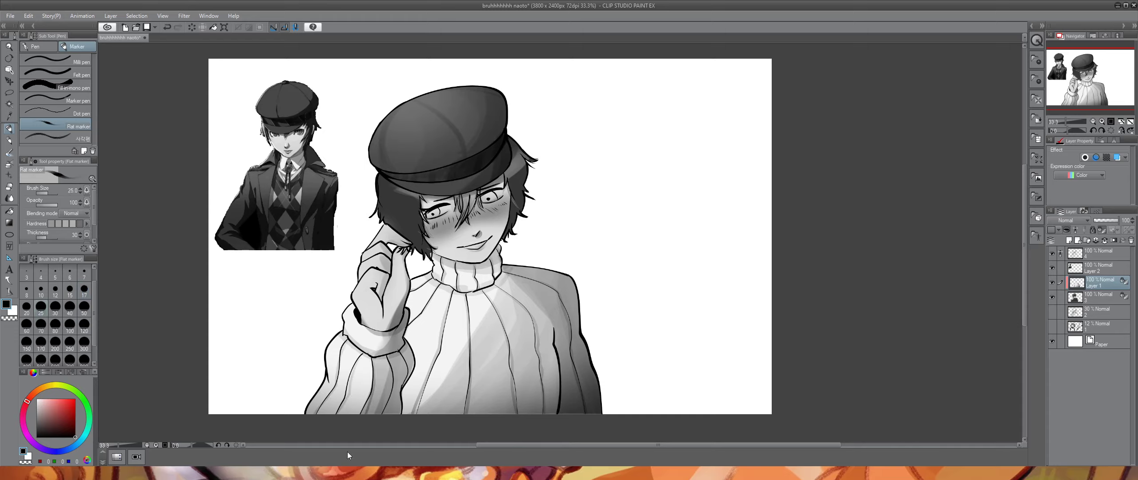
{"action": "key", "text": "ctrl+z"}
- Make the layer beneath Layer 1 active and undo the last trial strokes
{"action": "key", "text": "x"}
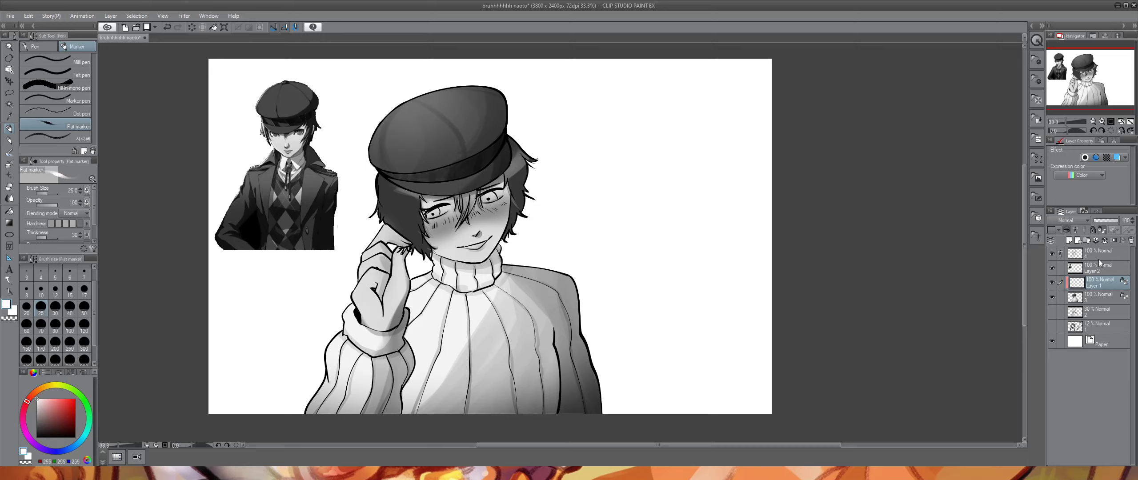
{"action": "left_click", "coordinate": [1097, 301]}
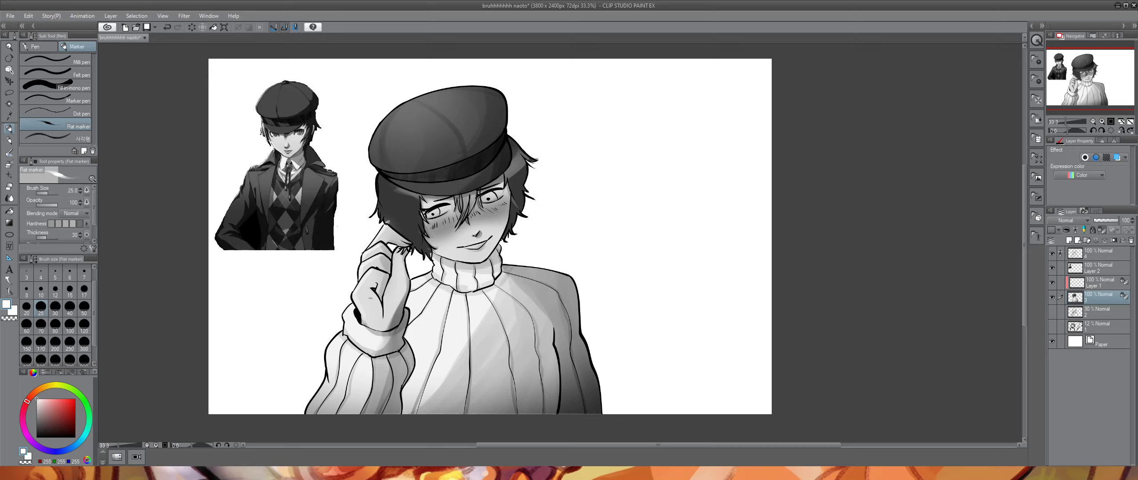
{"action": "key", "text": "ctrl+z"}
{"action": "key", "text": "ctrl+z"}
{"action": "key", "text": "ctrl+z"}
{"action": "key", "text": "x"}
{"action": "left_click", "coordinate": [84, 326]}
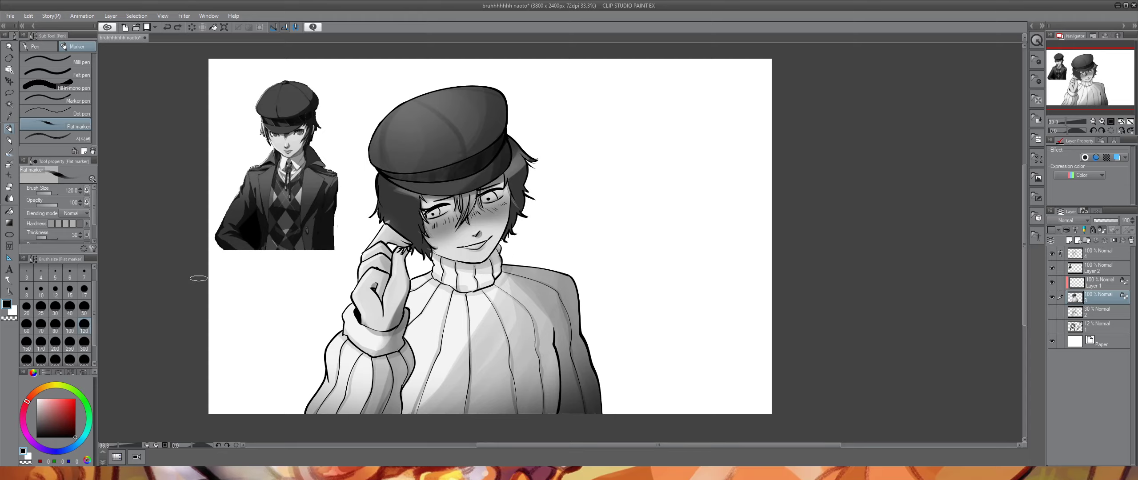
- Paint the whites of both eyes in pure white with the Flat marker at size 70
{"action": "left_click", "coordinate": [36, 402]}
{"action": "left_click_drag", "start_coordinate": [30, 399], "coordinate": [31, 394]}
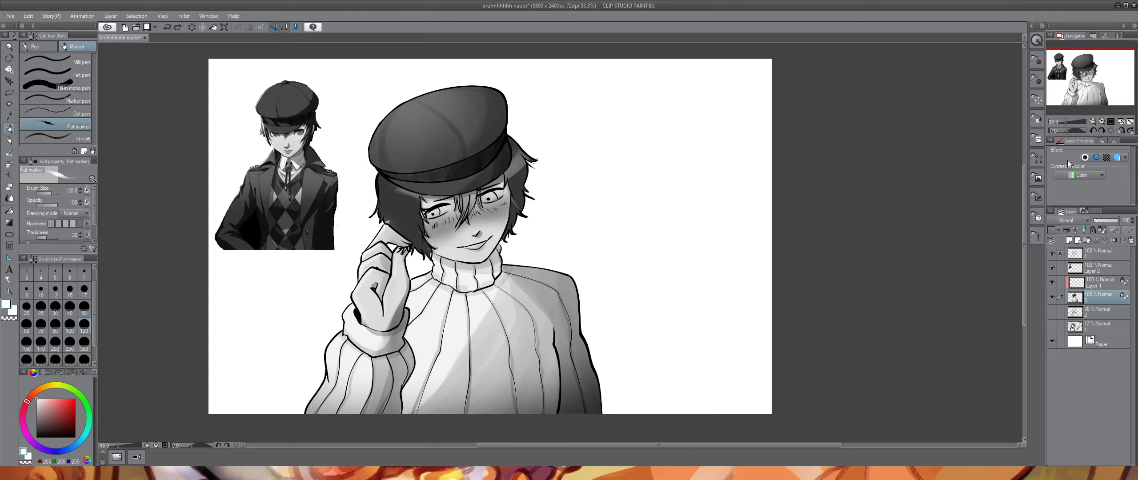
{"action": "left_click", "coordinate": [1102, 121]}
{"action": "left_click", "coordinate": [1102, 122]}
{"action": "left_click", "coordinate": [1102, 121]}
{"action": "mouse_move", "coordinate": [1089, 75]}
{"action": "left_mouse_down"}
{"action": "mouse_move", "coordinate": [1063, 65]}
{"action": "mouse_move", "coordinate": [1077, 71]}
{"action": "left_mouse_up"}
{"action": "left_click", "coordinate": [41, 323]}
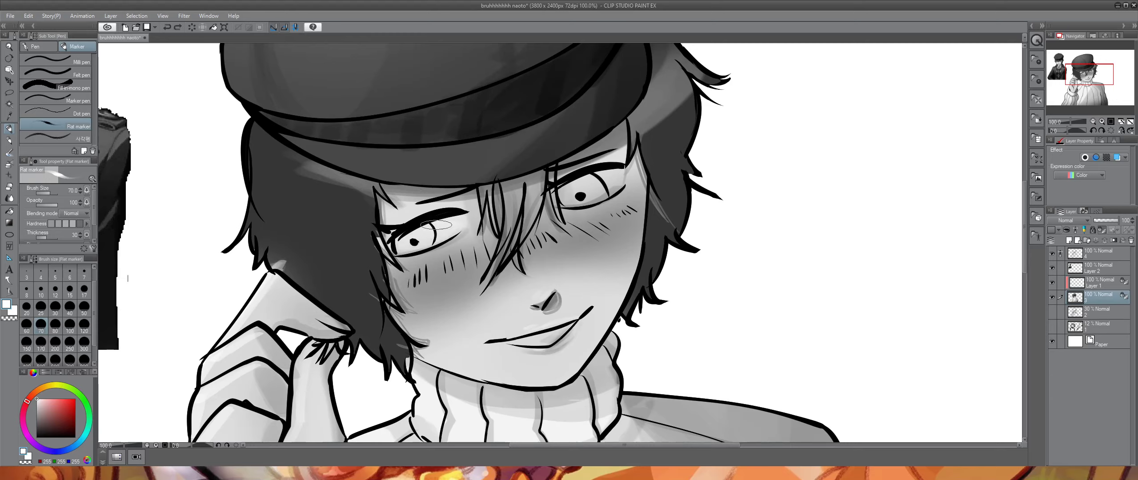
{"action": "left_click_drag", "start_coordinate": [452, 224], "coordinate": [417, 245]}
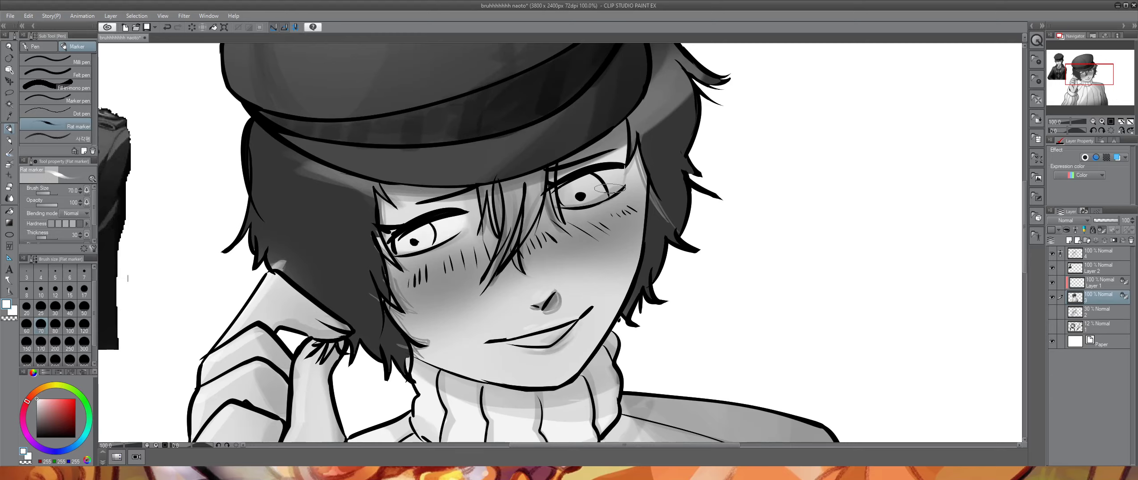
{"action": "mouse_move", "coordinate": [609, 189]}
{"action": "left_mouse_down"}
{"action": "mouse_move", "coordinate": [574, 197]}
{"action": "mouse_move", "coordinate": [600, 174]}
{"action": "mouse_move", "coordinate": [566, 198]}
{"action": "mouse_move", "coordinate": [615, 172]}
{"action": "mouse_move", "coordinate": [574, 189]}
{"action": "left_mouse_up"}
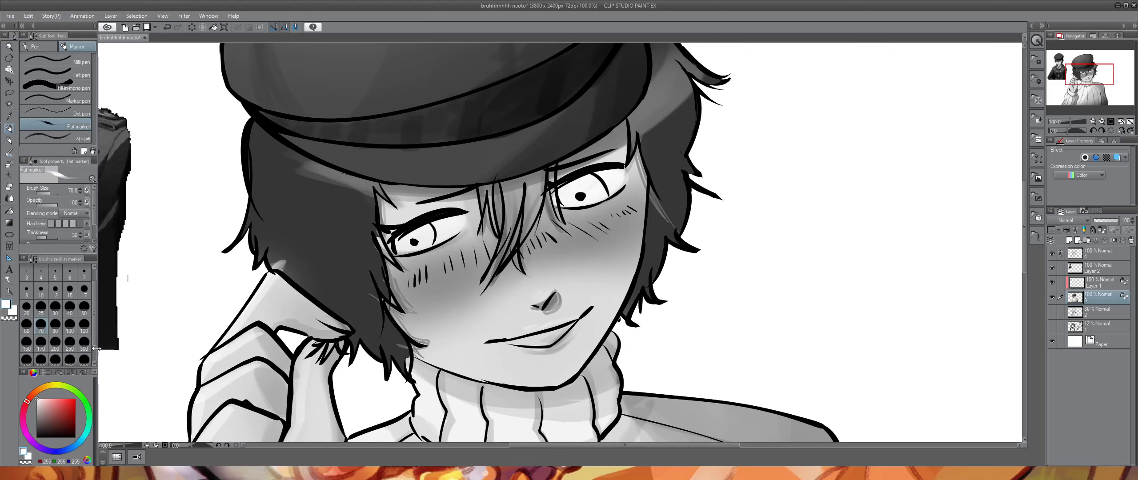
- Fill the open smile with white teeth using the Flat marker at size 30
{"action": "left_click", "coordinate": [84, 306]}
{"action": "mouse_move", "coordinate": [535, 341]}
{"action": "left_mouse_down"}
{"action": "mouse_move", "coordinate": [555, 335]}
{"action": "mouse_move", "coordinate": [546, 341]}
{"action": "left_mouse_up"}
{"action": "left_click", "coordinate": [56, 307]}
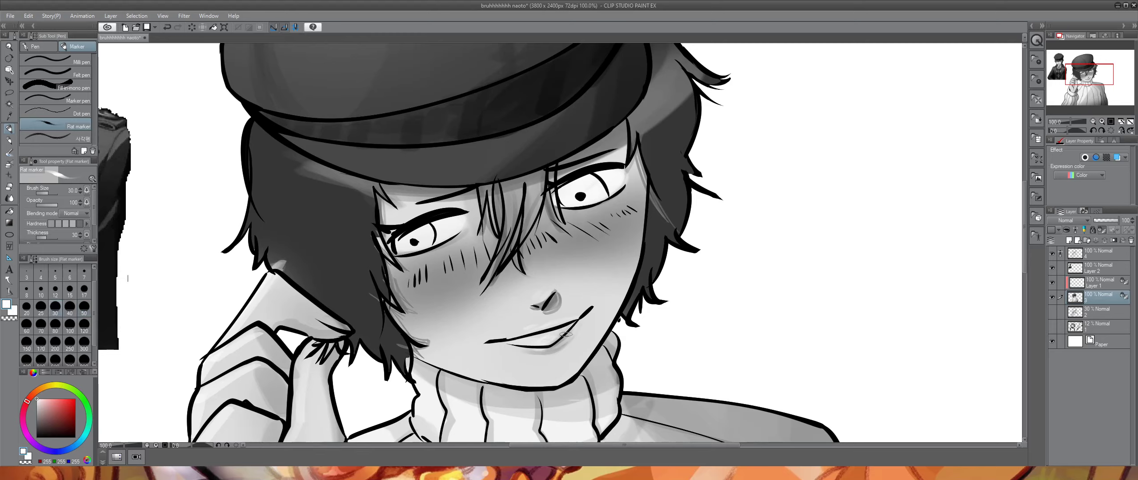
{"action": "mouse_move", "coordinate": [527, 341]}
{"action": "left_mouse_down"}
{"action": "mouse_move", "coordinate": [572, 324]}
{"action": "mouse_move", "coordinate": [531, 340]}
{"action": "left_mouse_up"}
{"action": "mouse_move", "coordinate": [554, 337]}
{"action": "left_mouse_down"}
{"action": "mouse_move", "coordinate": [569, 325]}
{"action": "mouse_move", "coordinate": [530, 343]}
{"action": "left_mouse_up"}
- Colour the irises of both eyes dark grey with the Flat marker at sizes 30 and 50
{"action": "left_click_drag", "start_coordinate": [38, 406], "coordinate": [36, 420]}
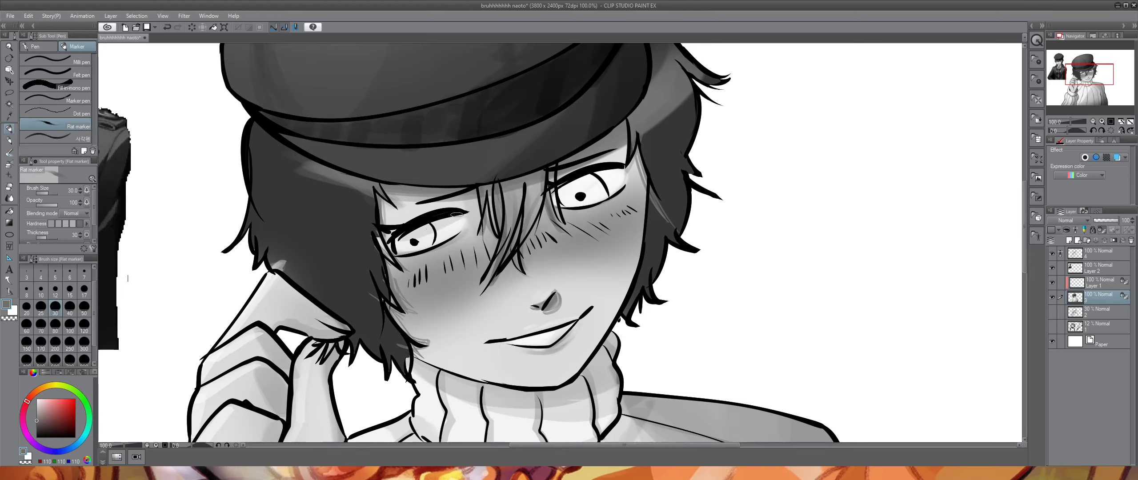
{"action": "left_click_drag", "start_coordinate": [455, 220], "coordinate": [403, 243]}
{"action": "mouse_move", "coordinate": [613, 170]}
{"action": "left_mouse_down"}
{"action": "mouse_move", "coordinate": [565, 190]}
{"action": "mouse_move", "coordinate": [584, 189]}
{"action": "left_mouse_up"}
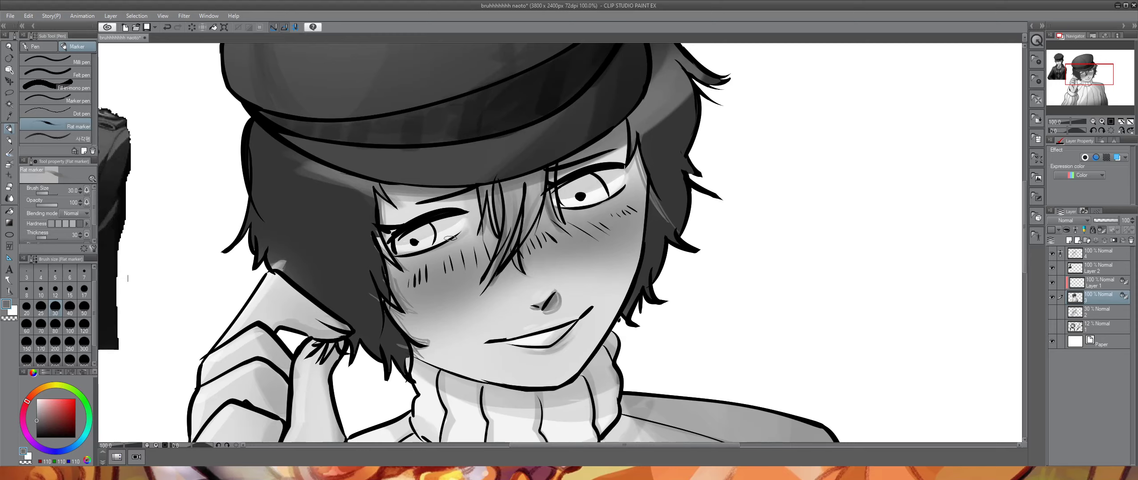
{"action": "left_click", "coordinate": [84, 308]}
{"action": "left_click", "coordinate": [37, 425]}
{"action": "mouse_move", "coordinate": [434, 230]}
{"action": "left_mouse_down"}
{"action": "mouse_move", "coordinate": [415, 240]}
{"action": "mouse_move", "coordinate": [418, 230]}
{"action": "mouse_move", "coordinate": [416, 245]}
{"action": "left_mouse_up"}
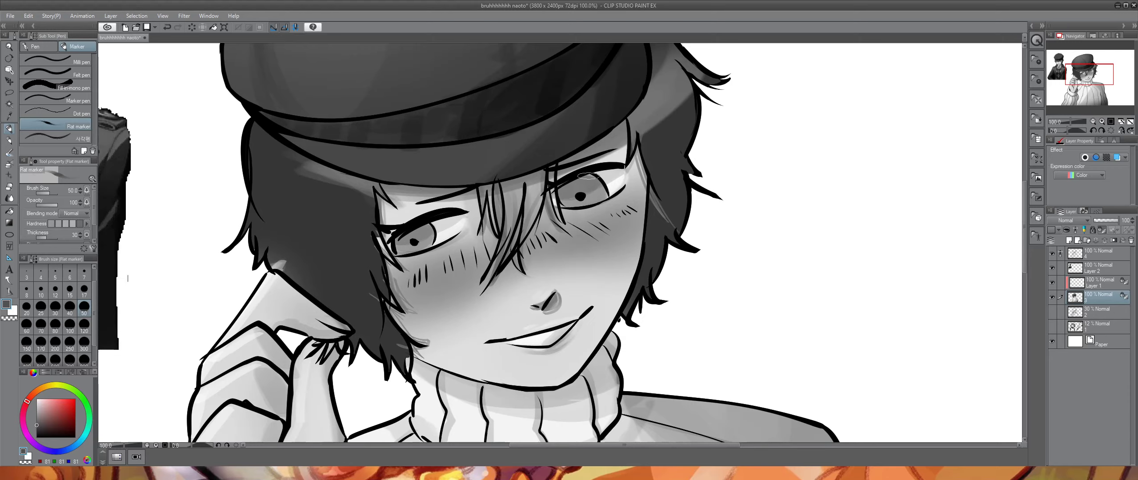
- Unlock the transparent pixels of Layer 1 and fill the hair on the raised hand's side with red using the enclosed-area fill tool
{"action": "scroll", "coordinate": [1086, 89], "scroll_direction": "down", "scroll_amount": 3}
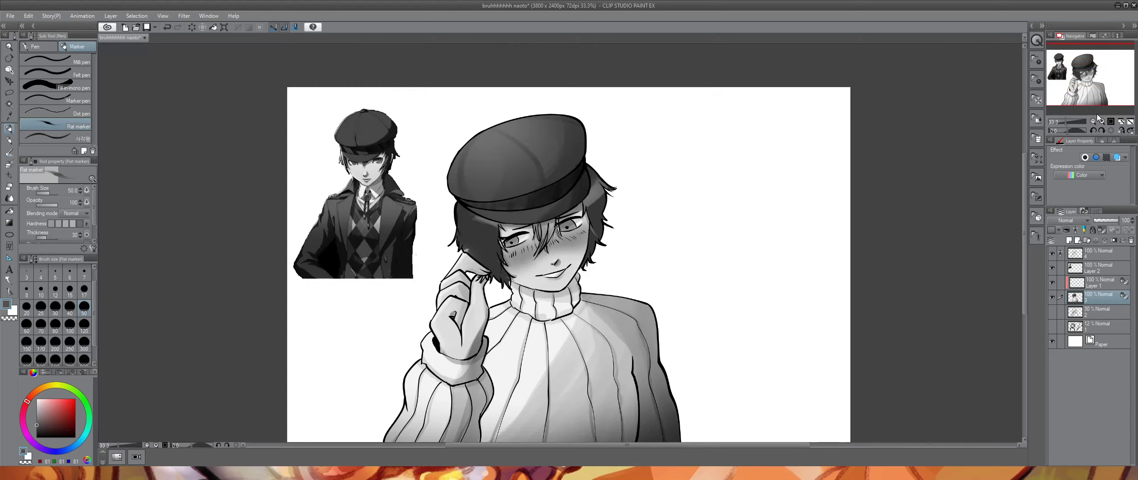
{"action": "left_click_drag", "start_coordinate": [1086, 86], "coordinate": [1090, 87]}
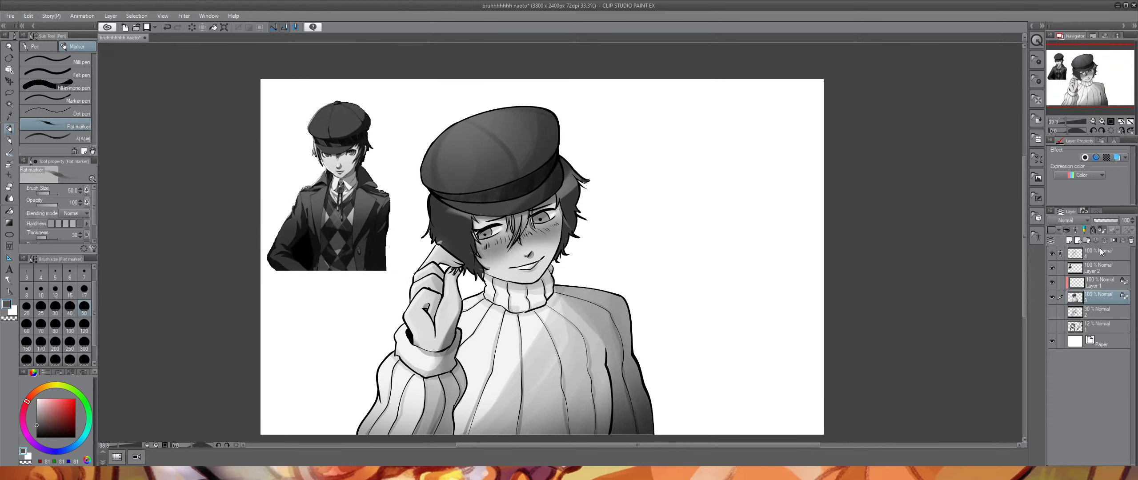
{"action": "left_click", "coordinate": [1100, 281]}
{"action": "left_click", "coordinate": [1100, 231]}
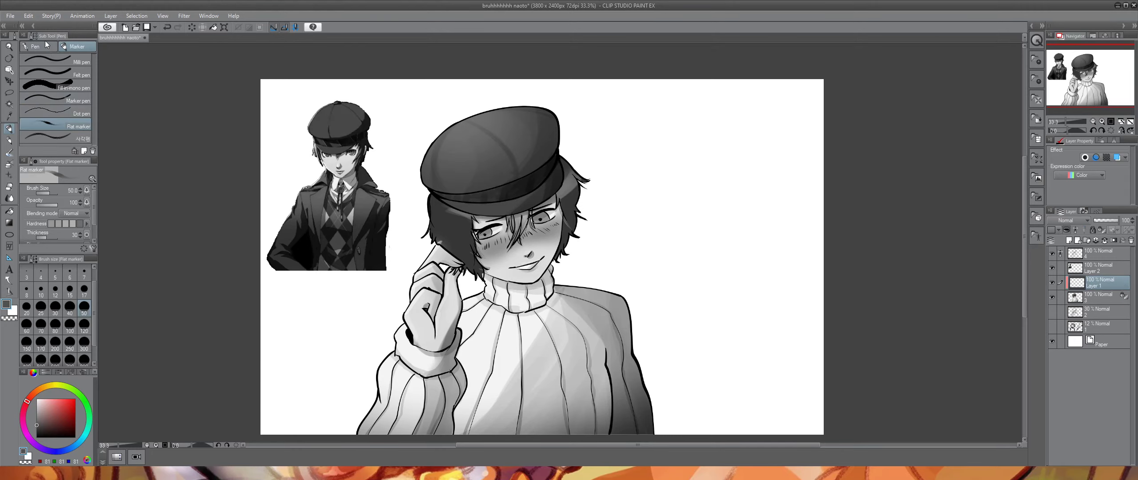
{"action": "left_click", "coordinate": [46, 45]}
{"action": "left_click", "coordinate": [69, 131]}
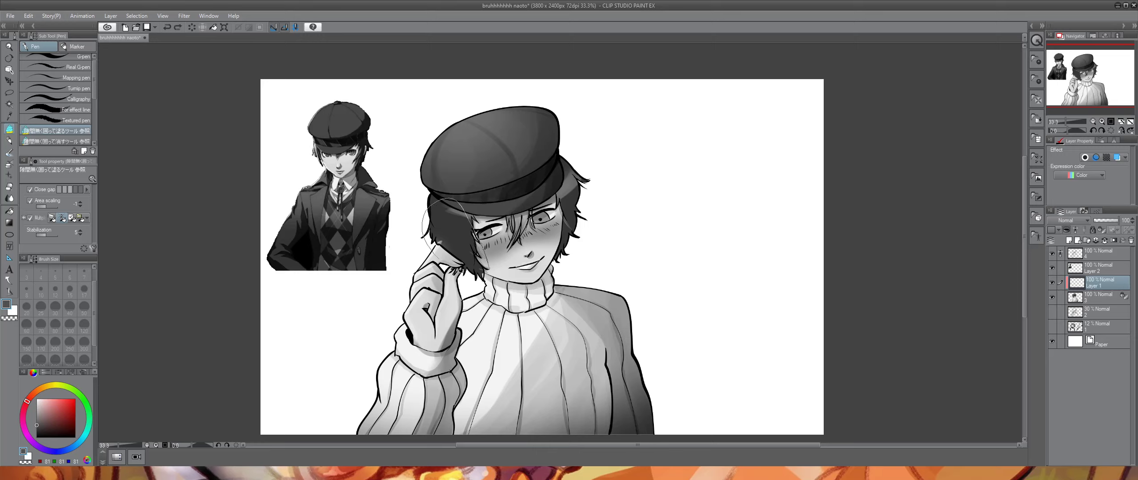
{"action": "mouse_move", "coordinate": [487, 232]}
{"action": "left_mouse_down"}
{"action": "mouse_move", "coordinate": [435, 177]}
{"action": "mouse_move", "coordinate": [480, 250]}
{"action": "left_mouse_up"}
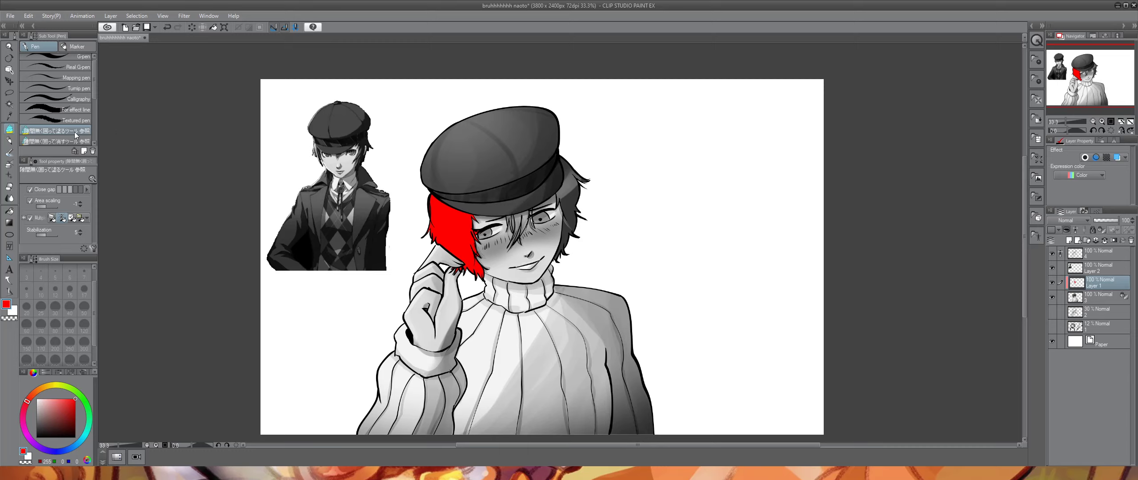
- Fill the hair on the far side and the fringe with red, and clear the overspill between the strands
{"action": "left_click", "coordinate": [76, 140]}
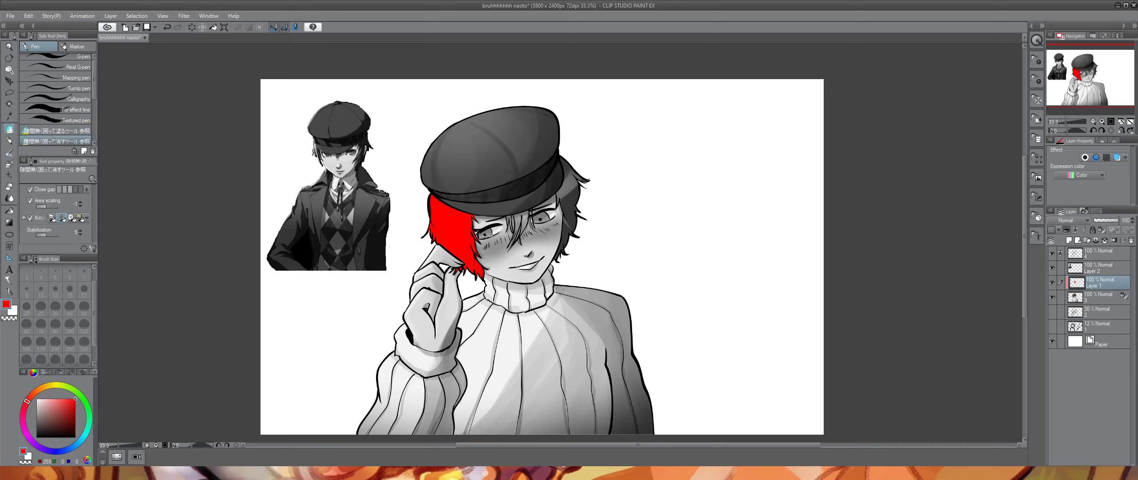
{"action": "left_click", "coordinate": [77, 131]}
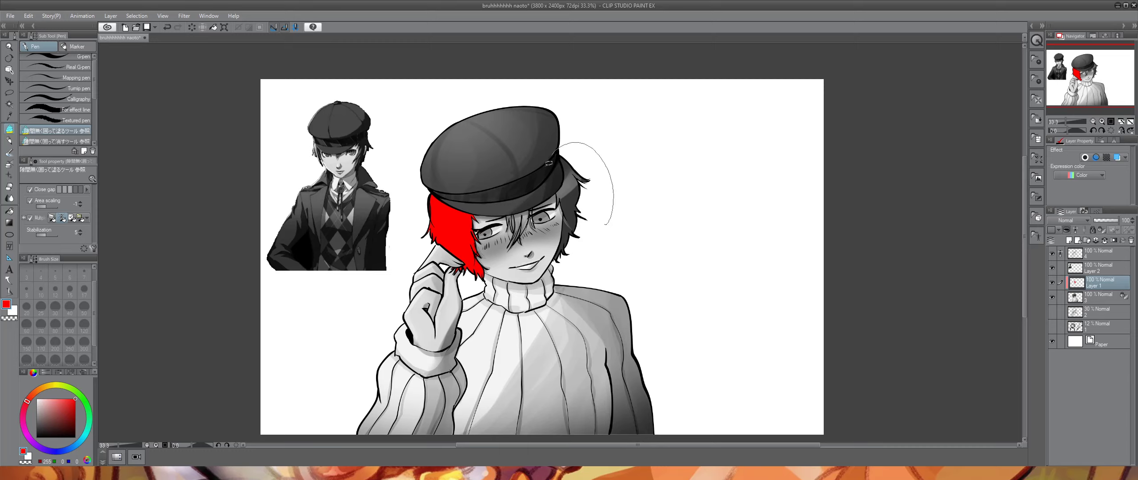
{"action": "mouse_move", "coordinate": [584, 229]}
{"action": "left_mouse_down"}
{"action": "mouse_move", "coordinate": [577, 141]}
{"action": "mouse_move", "coordinate": [593, 189]}
{"action": "left_mouse_up"}
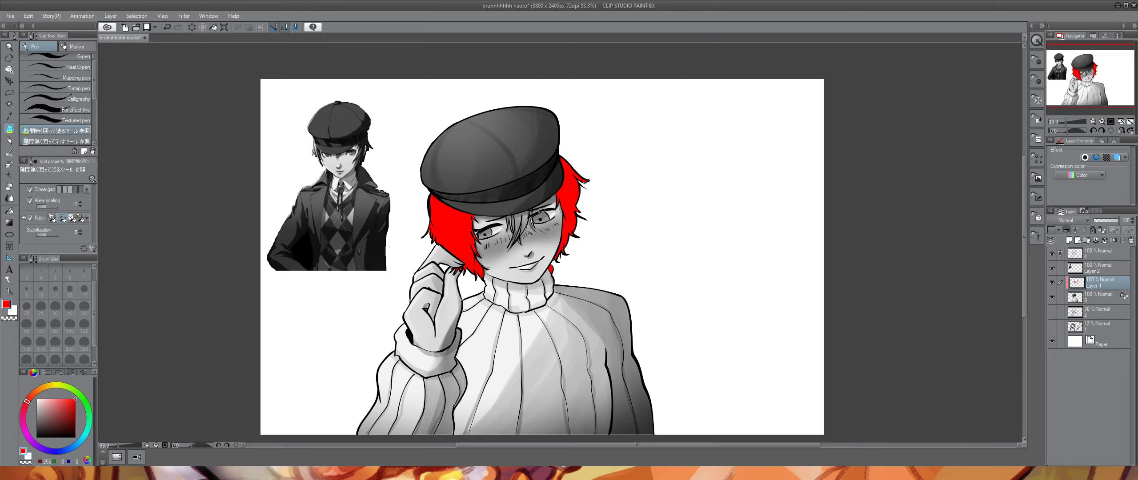
{"action": "mouse_move", "coordinate": [528, 224]}
{"action": "left_mouse_down"}
{"action": "mouse_move", "coordinate": [504, 202]}
{"action": "mouse_move", "coordinate": [519, 238]}
{"action": "left_mouse_up"}
{"action": "left_click", "coordinate": [79, 142]}
{"action": "key", "text": "ctrl+z"}
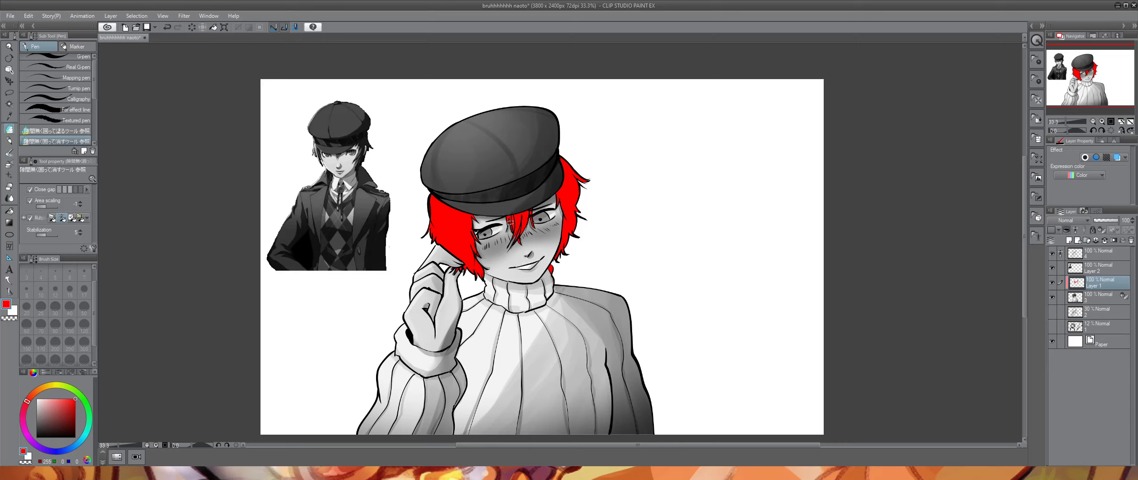
{"action": "left_click_drag", "start_coordinate": [510, 215], "coordinate": [516, 225]}
- Touch up the missed parts of the fringe in red with the G-pen at size 17
{"action": "left_click", "coordinate": [1101, 122]}
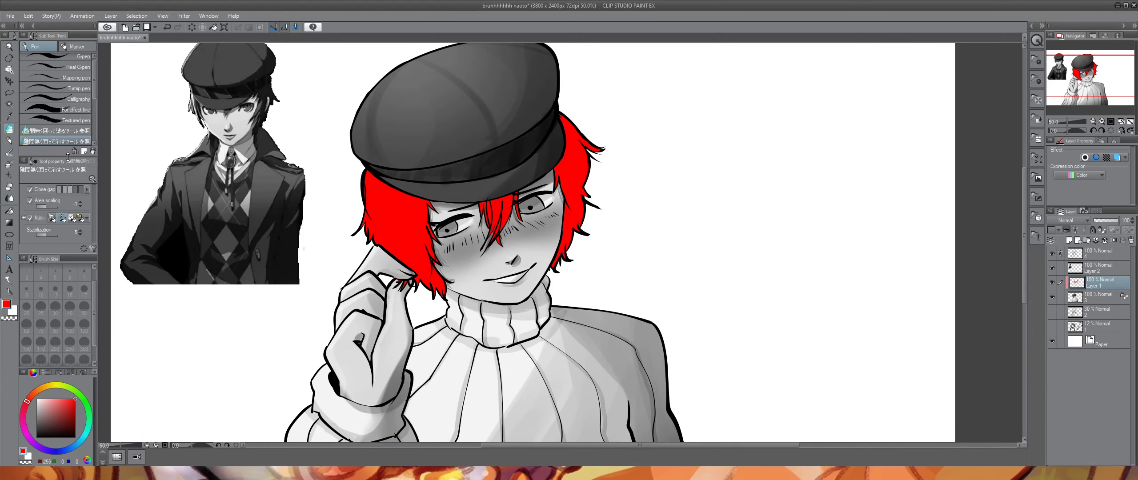
{"action": "key", "text": "p"}
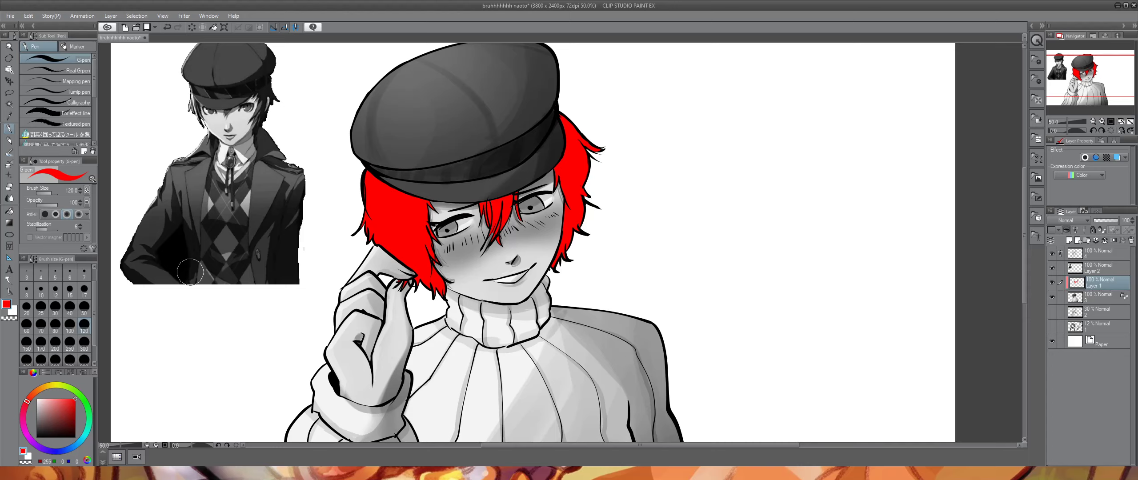
{"action": "key", "text": "e"}
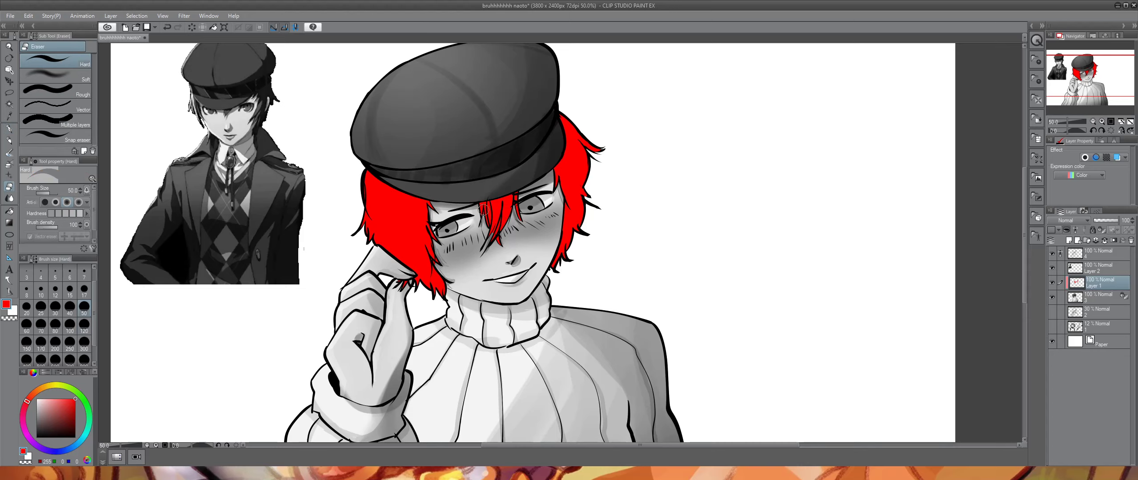
{"action": "left_click", "coordinate": [10, 129]}
{"action": "left_click", "coordinate": [84, 290]}
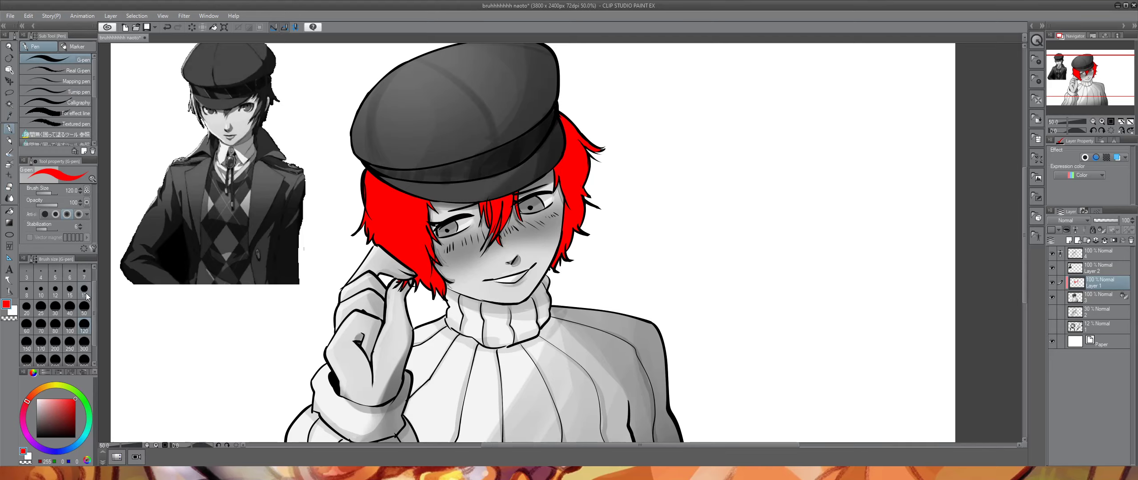
{"action": "mouse_move", "coordinate": [479, 211]}
{"action": "left_mouse_down"}
{"action": "mouse_move", "coordinate": [490, 245]}
{"action": "mouse_move", "coordinate": [495, 230]}
{"action": "mouse_move", "coordinate": [480, 252]}
{"action": "left_mouse_up"}
- Lock Layer 1's transparent pixels and repaint the red hair in dark grey sampled from the reference's hair, using the G-pen at size 300
{"action": "left_click", "coordinate": [1101, 230]}
{"action": "left_click", "coordinate": [1095, 74]}
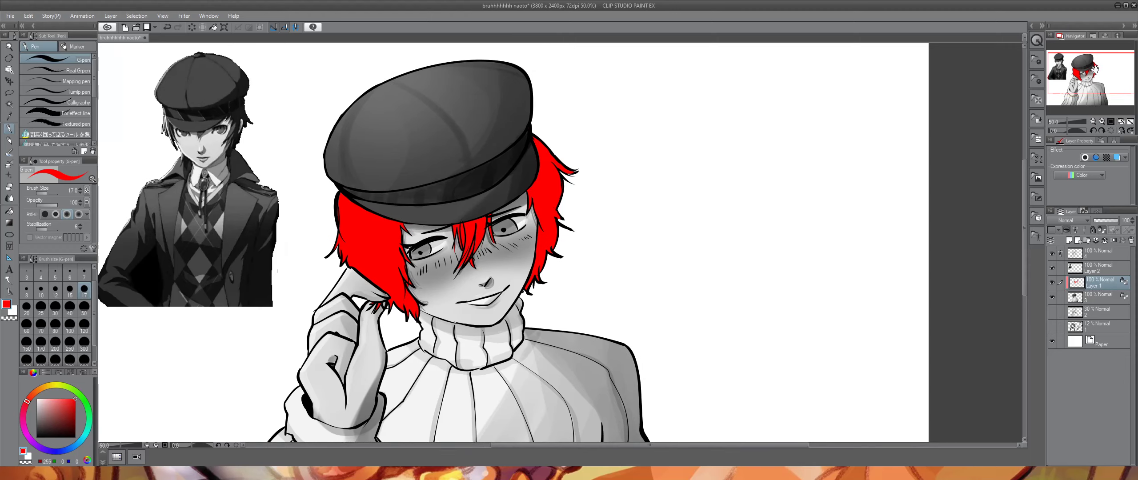
{"action": "left_click", "coordinate": [9, 116]}
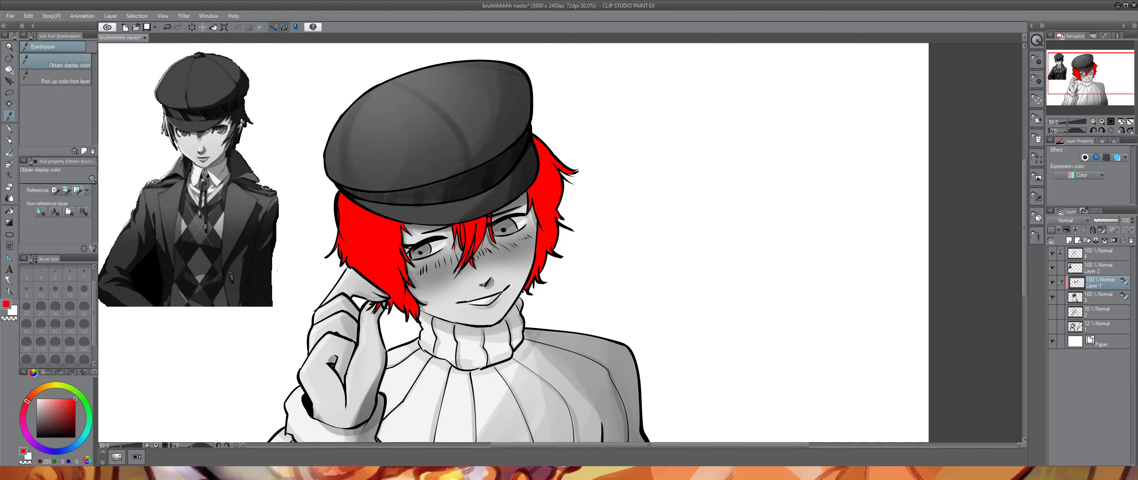
{"action": "left_click", "coordinate": [234, 127]}
{"action": "key", "text": "p"}
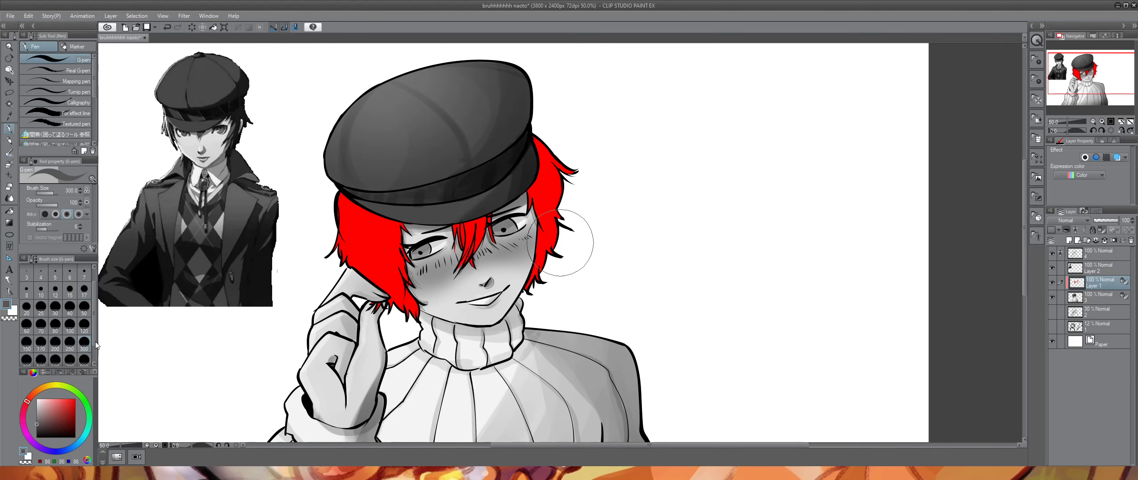
{"action": "mouse_move", "coordinate": [292, 246]}
{"action": "left_mouse_down"}
{"action": "mouse_move", "coordinate": [342, 280]}
{"action": "mouse_move", "coordinate": [396, 260]}
{"action": "left_mouse_up"}
{"action": "mouse_move", "coordinate": [515, 160]}
{"action": "left_mouse_down"}
{"action": "mouse_move", "coordinate": [582, 96]}
{"action": "mouse_move", "coordinate": [565, 136]}
{"action": "mouse_move", "coordinate": [579, 236]}
{"action": "left_mouse_up"}
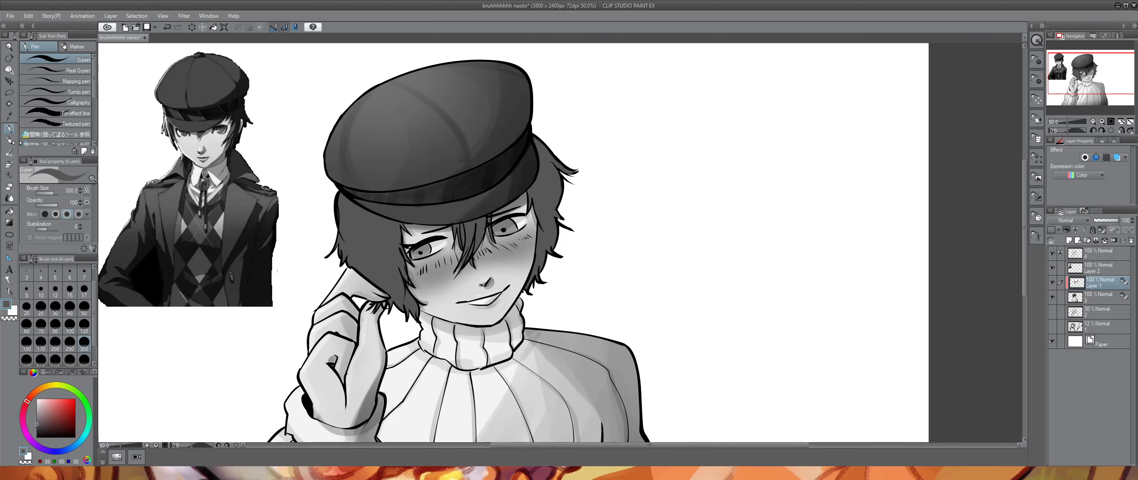
- Shade the hair beneath the cap in near-black with the Soft airbrush at size 800
{"action": "left_click", "coordinate": [9, 164]}
{"action": "left_click", "coordinate": [75, 437]}
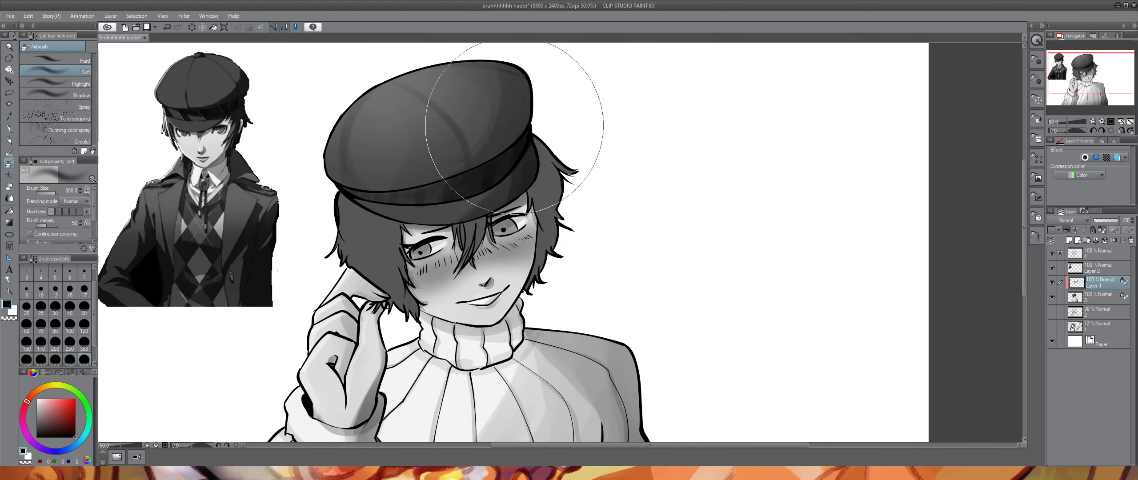
{"action": "left_click_drag", "start_coordinate": [515, 127], "coordinate": [321, 147]}
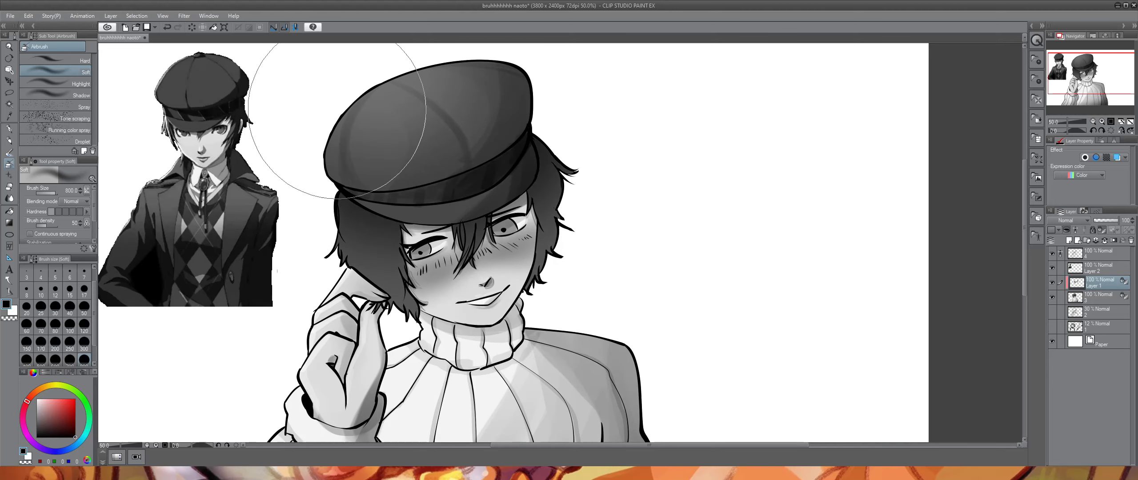
- Paint near-black strands into the hair on both sides of the face using the Flat marker at size 50
{"action": "left_click", "coordinate": [9, 129]}
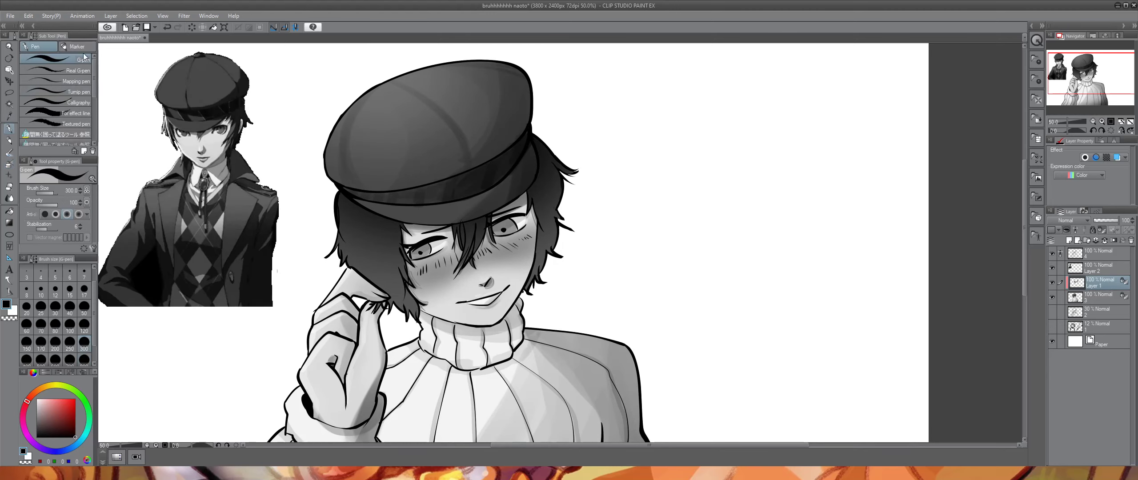
{"action": "left_click", "coordinate": [77, 47]}
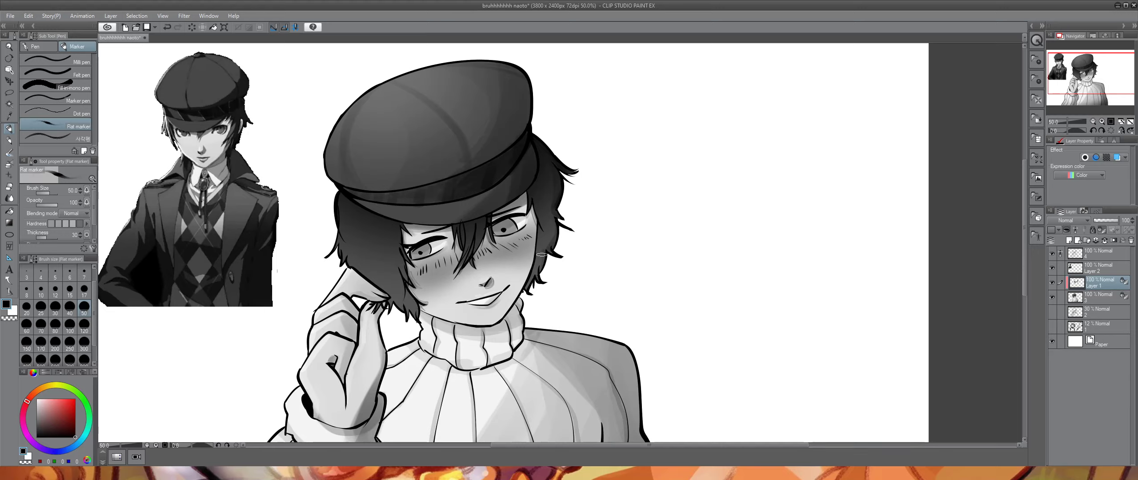
{"action": "left_click_drag", "start_coordinate": [550, 220], "coordinate": [548, 260]}
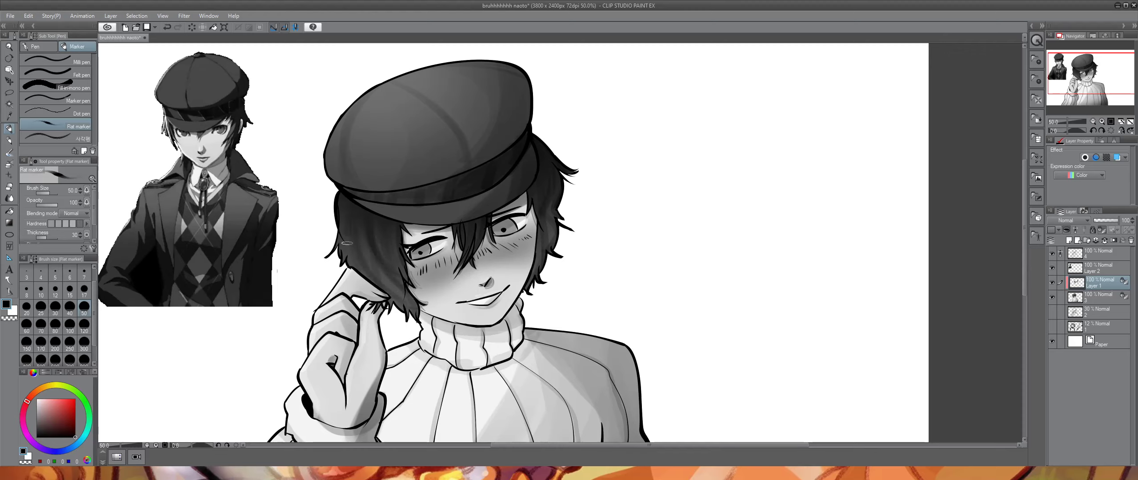
- Sample the hair's dark grey and set up the marker brush listed after Flat marker at size 50
{"action": "key", "text": "i"}
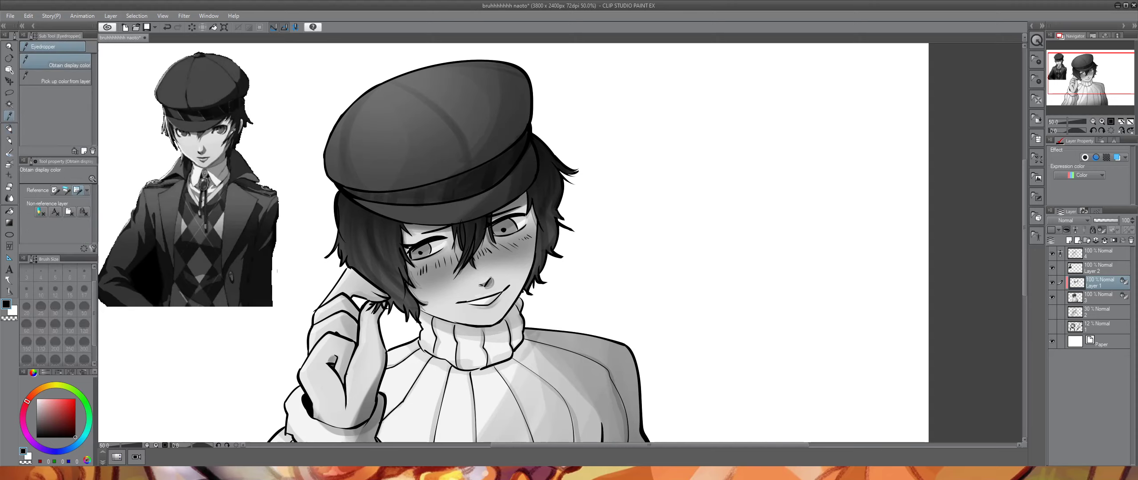
{"action": "left_click", "coordinate": [9, 128]}
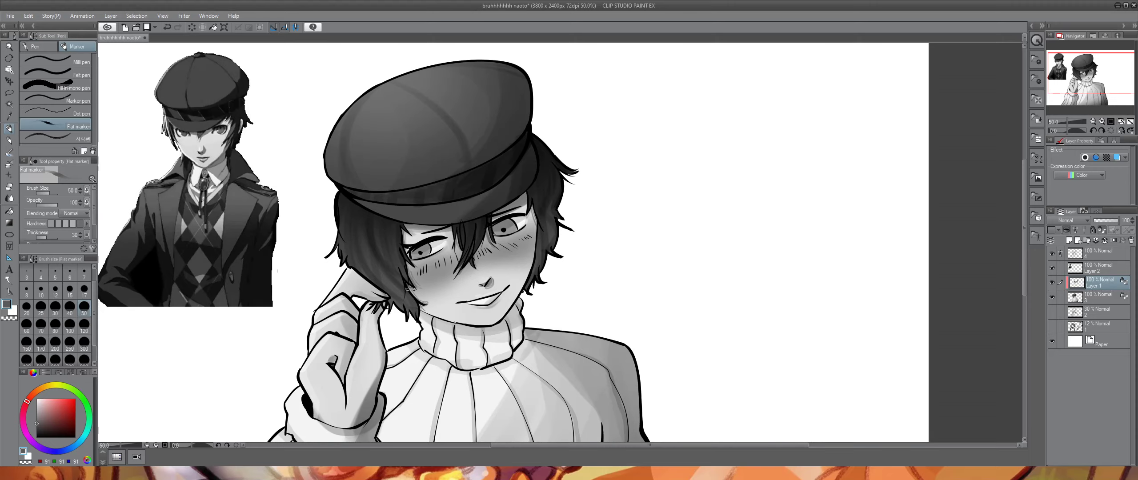
{"action": "left_click_drag", "start_coordinate": [402, 290], "coordinate": [369, 240]}
{"action": "key", "text": "ctrl+z"}
{"action": "left_click", "coordinate": [55, 137]}
{"action": "left_click", "coordinate": [84, 307]}
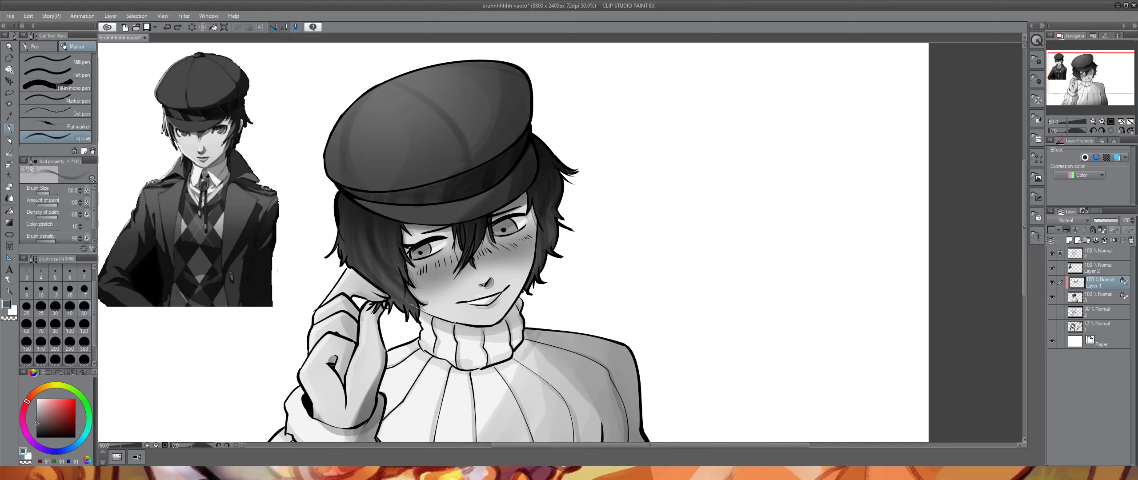
- Try lighter grey strand strokes in the hair beside the raised hand and near the eye
{"action": "left_click_drag", "start_coordinate": [408, 303], "coordinate": [368, 230]}
{"action": "key", "text": "ctrl+z"}
{"action": "left_click_drag", "start_coordinate": [400, 278], "coordinate": [365, 218]}
{"action": "key", "text": "ctrl+z"}
{"action": "key", "text": "ctrl+z"}
{"action": "left_click_drag", "start_coordinate": [399, 256], "coordinate": [389, 250]}
{"action": "key", "text": "ctrl+z"}
{"action": "left_click_drag", "start_coordinate": [412, 284], "coordinate": [403, 276]}
{"action": "left_click_drag", "start_coordinate": [397, 231], "coordinate": [403, 243]}
{"action": "key", "text": "ctrl+z"}
- Try lighter grey strand strokes in the hair on the far side of the face, then undo them
{"action": "mouse_move", "coordinate": [486, 228]}
{"action": "left_mouse_down"}
{"action": "mouse_move", "coordinate": [479, 222]}
{"action": "mouse_move", "coordinate": [543, 267]}
{"action": "left_mouse_up"}
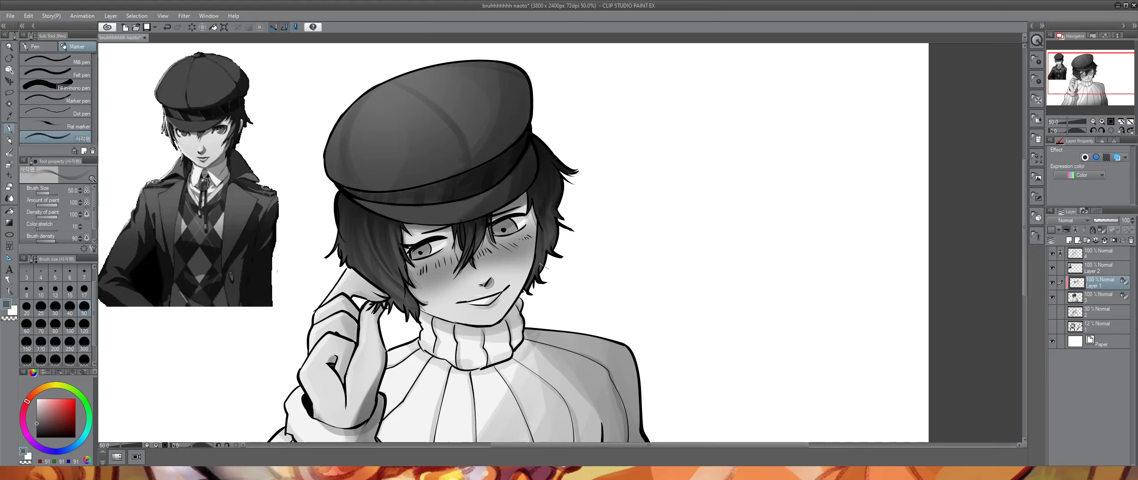
{"action": "key", "text": "ctrl+z"}
{"action": "left_click_drag", "start_coordinate": [553, 221], "coordinate": [556, 246]}
{"action": "left_click_drag", "start_coordinate": [547, 208], "coordinate": [552, 221]}
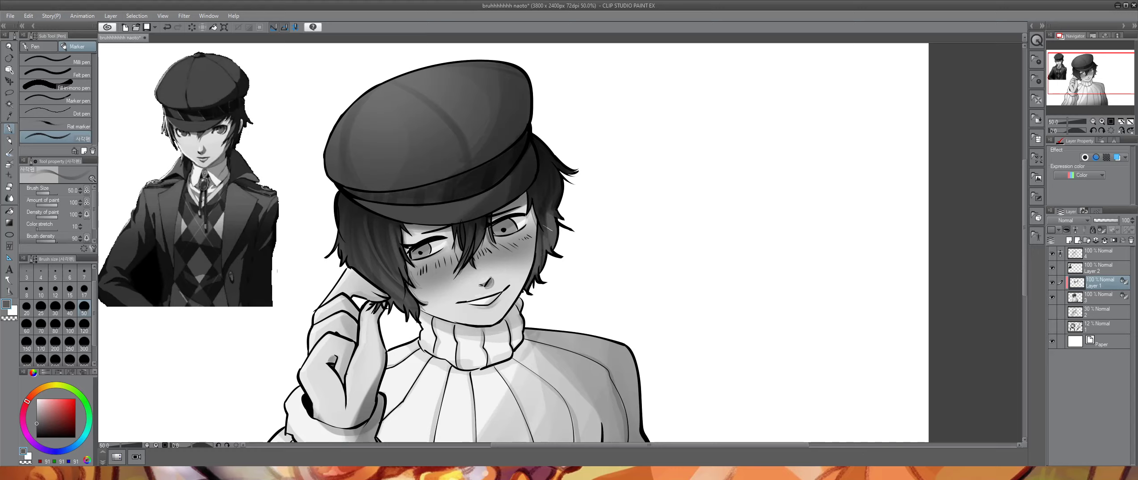
{"action": "key", "text": "ctrl+z"}
{"action": "mouse_move", "coordinate": [552, 200]}
{"action": "left_mouse_down"}
{"action": "mouse_move", "coordinate": [562, 205]}
{"action": "mouse_move", "coordinate": [556, 217]}
{"action": "left_mouse_up"}
{"action": "key", "text": "ctrl+z"}
{"action": "key", "text": "ctrl+z"}
{"action": "key", "text": "ctrl+z"}
{"action": "key", "text": "ctrl+z"}
- Paint grey strands along the outer edge of the hair on the raised-hand side
{"action": "mouse_move", "coordinate": [377, 287]}
{"action": "left_mouse_down"}
{"action": "mouse_move", "coordinate": [396, 296]}
{"action": "mouse_move", "coordinate": [359, 244]}
{"action": "left_mouse_up"}
{"action": "key", "text": "ctrl+z"}
{"action": "mouse_move", "coordinate": [379, 282]}
{"action": "left_mouse_down"}
{"action": "mouse_move", "coordinate": [359, 238]}
{"action": "mouse_move", "coordinate": [354, 260]}
{"action": "left_mouse_up"}
{"action": "key", "text": "ctrl+z"}
{"action": "left_click_drag", "start_coordinate": [346, 220], "coordinate": [356, 266]}
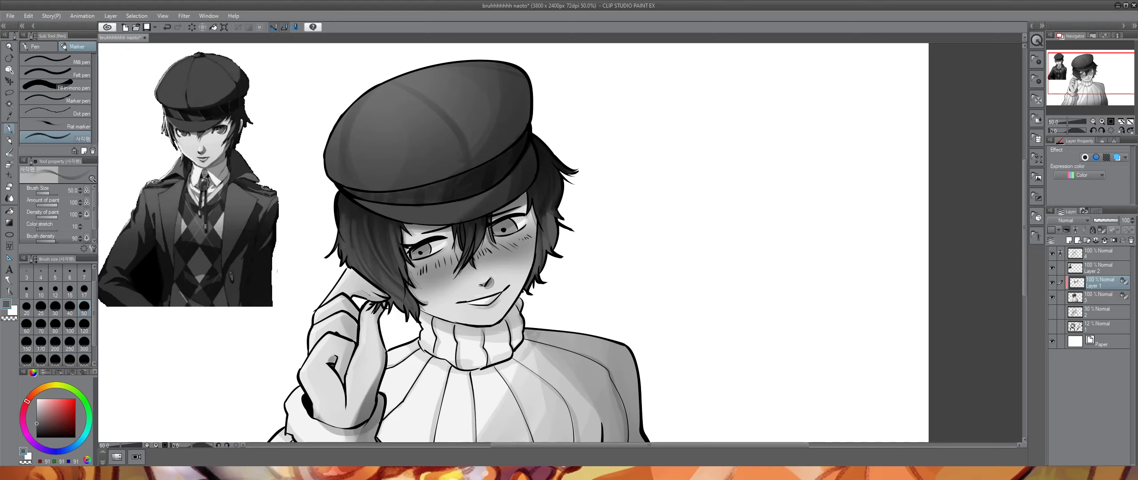
{"action": "left_click_drag", "start_coordinate": [342, 211], "coordinate": [342, 248]}
- Soften the hair shading under the cap with the Soft airbrush at size 800, alternating dark grey and near-black
{"action": "key", "text": "b"}
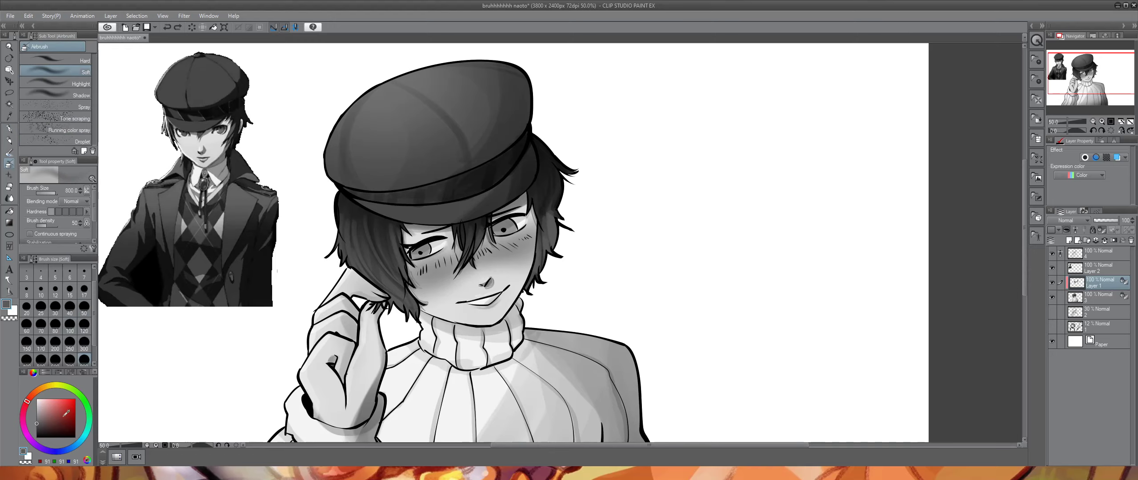
{"action": "left_click", "coordinate": [37, 427]}
{"action": "mouse_move", "coordinate": [363, 163]}
{"action": "left_mouse_down"}
{"action": "mouse_move", "coordinate": [456, 180]}
{"action": "mouse_move", "coordinate": [511, 92]}
{"action": "mouse_move", "coordinate": [476, 133]}
{"action": "mouse_move", "coordinate": [374, 195]}
{"action": "left_mouse_up"}
{"action": "left_click", "coordinate": [37, 438]}
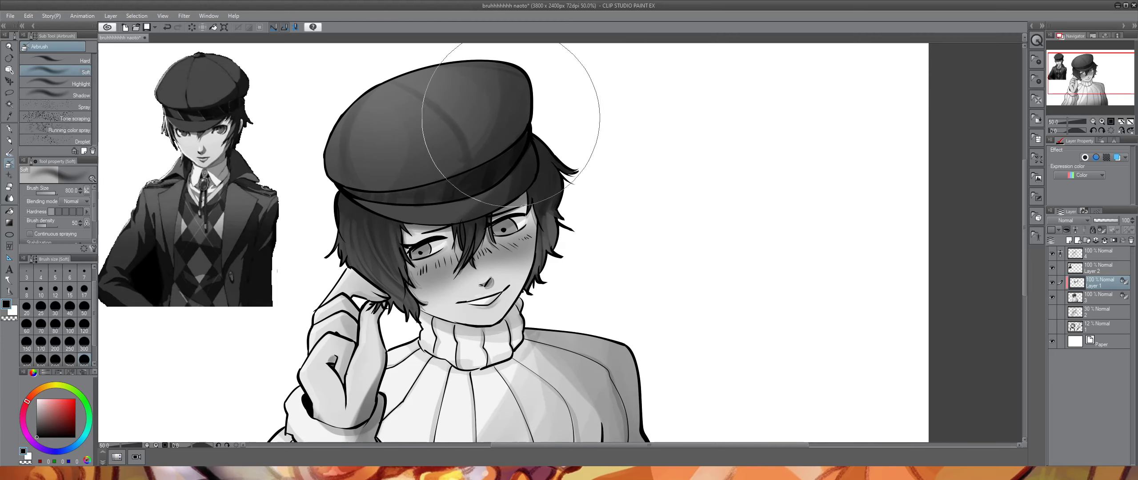
{"action": "left_click", "coordinate": [36, 423]}
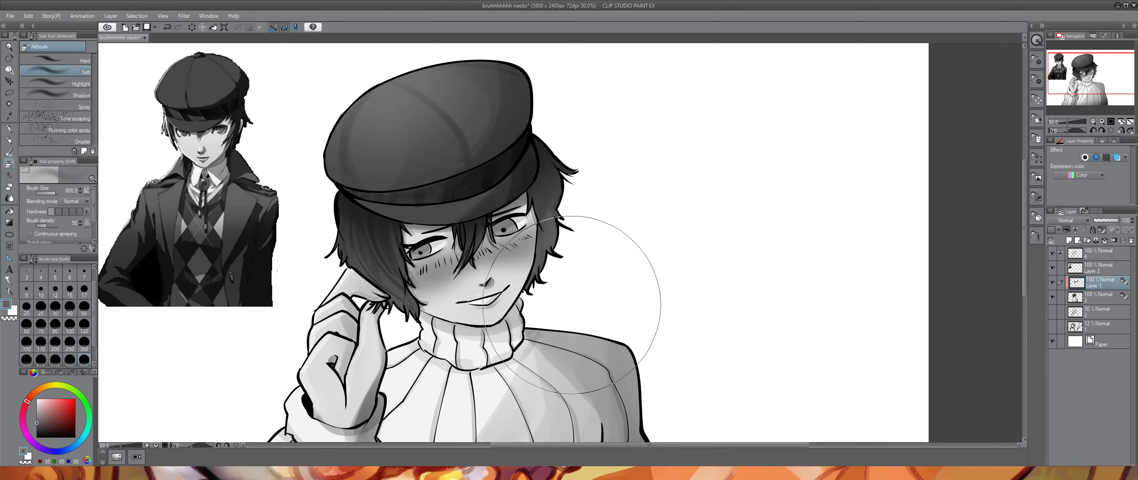
{"action": "left_click", "coordinate": [36, 437]}
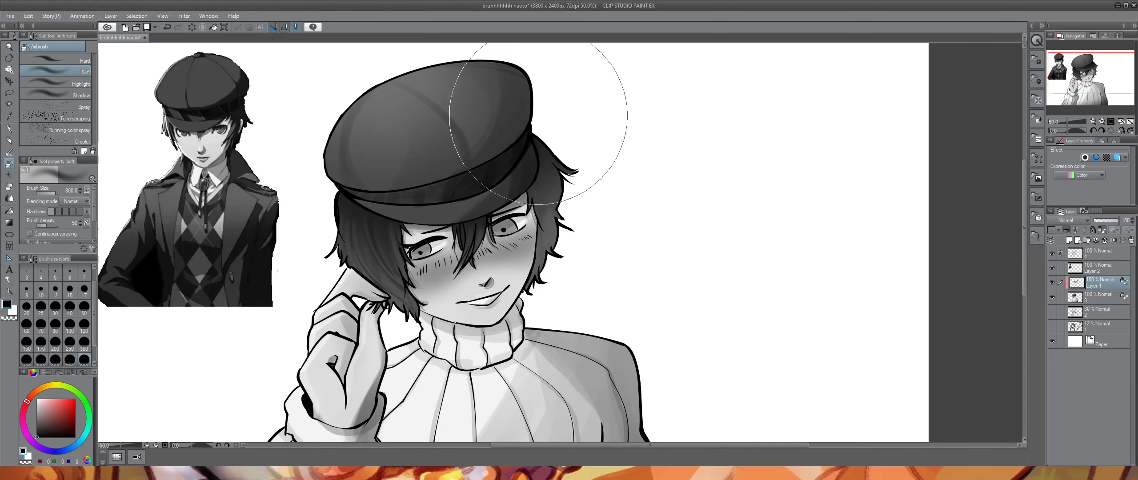
- Rework the far-side hair just below the cap in near-black with the size 50 marker
{"action": "key", "text": "p"}
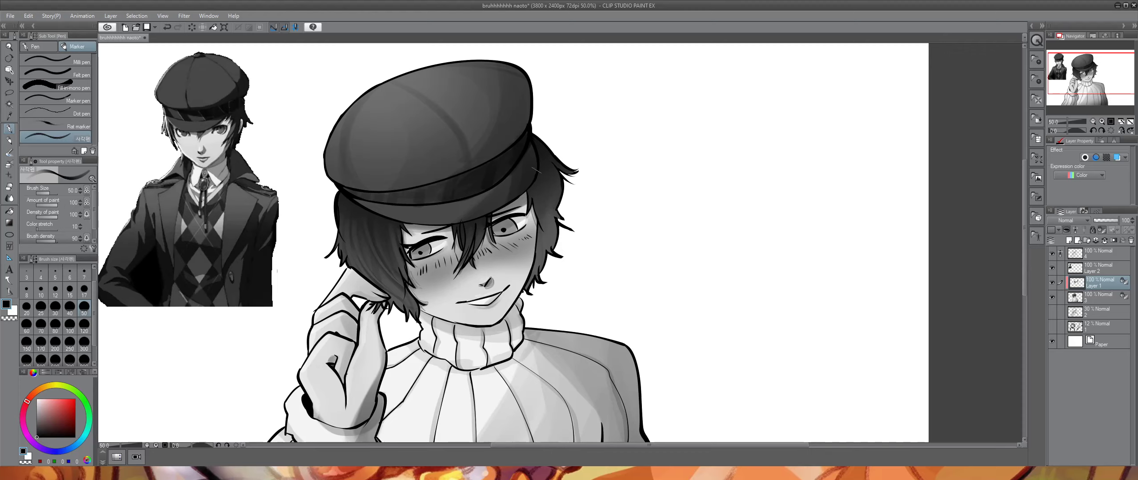
{"action": "key", "text": "ctrl+z"}
{"action": "left_click", "coordinate": [558, 177]}
- Move the topmost layer beneath Layer 2 and merge Layer 1 into the painted layer below it
{"action": "key", "text": "ctrl+minus"}
{"action": "key", "text": "ctrl+minus"}
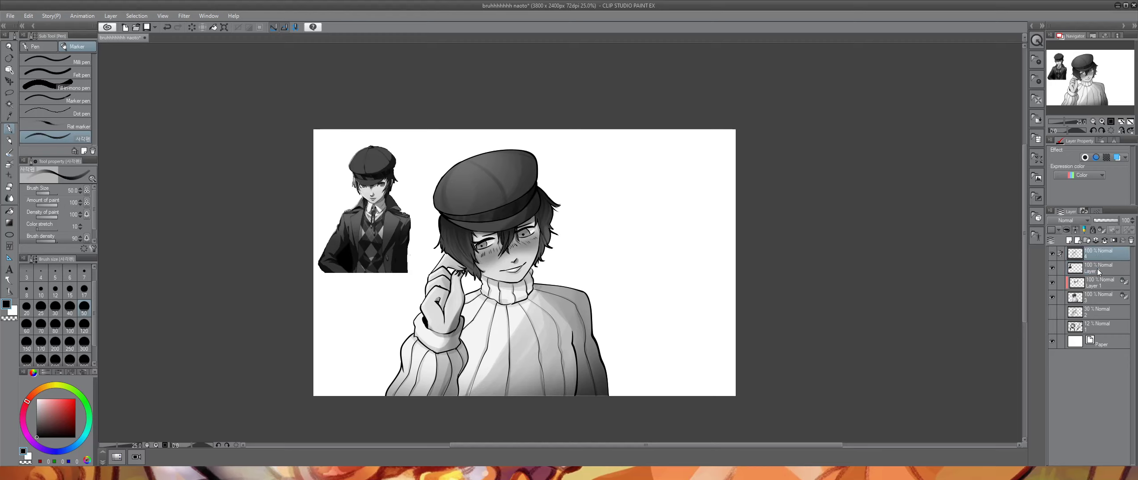
{"action": "left_click", "coordinate": [1105, 240]}
{"action": "left_click_drag", "start_coordinate": [1098, 254], "coordinate": [1099, 271]}
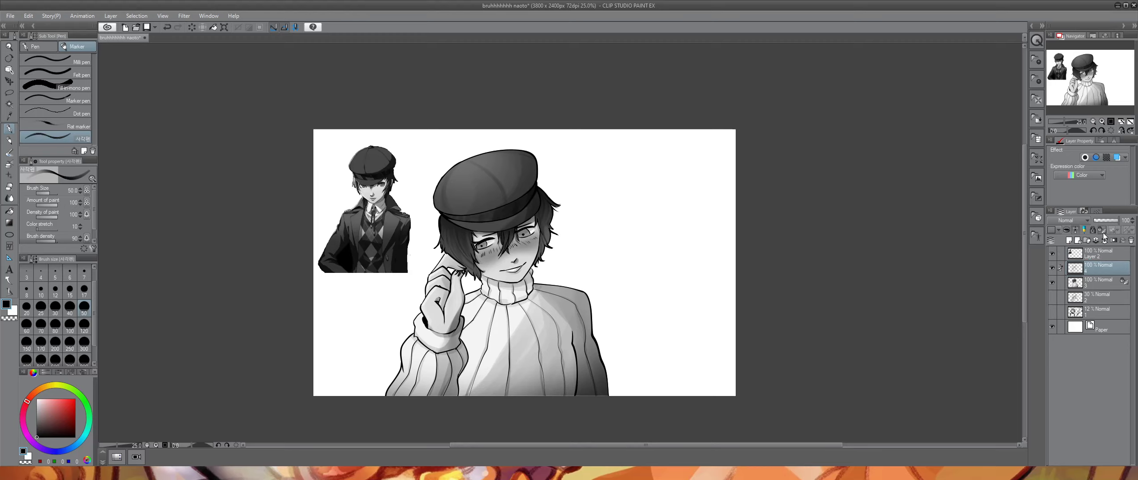
- Lock the line-art layer's transparent pixels and try tinting the sleeve outlines with the Soft airbrush at size 800
{"action": "key", "text": "ctrl+u"}
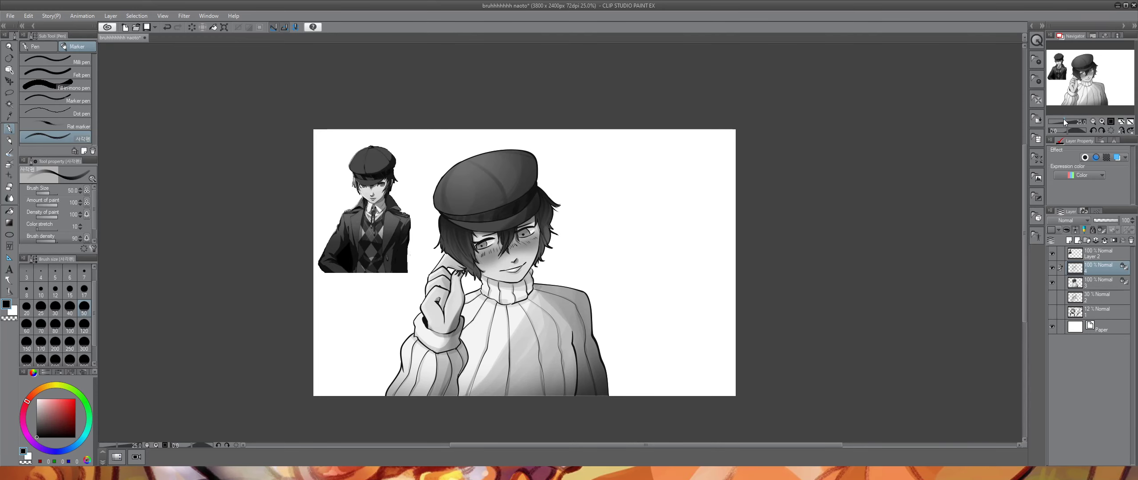
{"action": "left_click_drag", "start_coordinate": [1063, 120], "coordinate": [1066, 119]}
{"action": "left_click_drag", "start_coordinate": [1078, 83], "coordinate": [1076, 89]}
{"action": "left_click", "coordinate": [9, 163]}
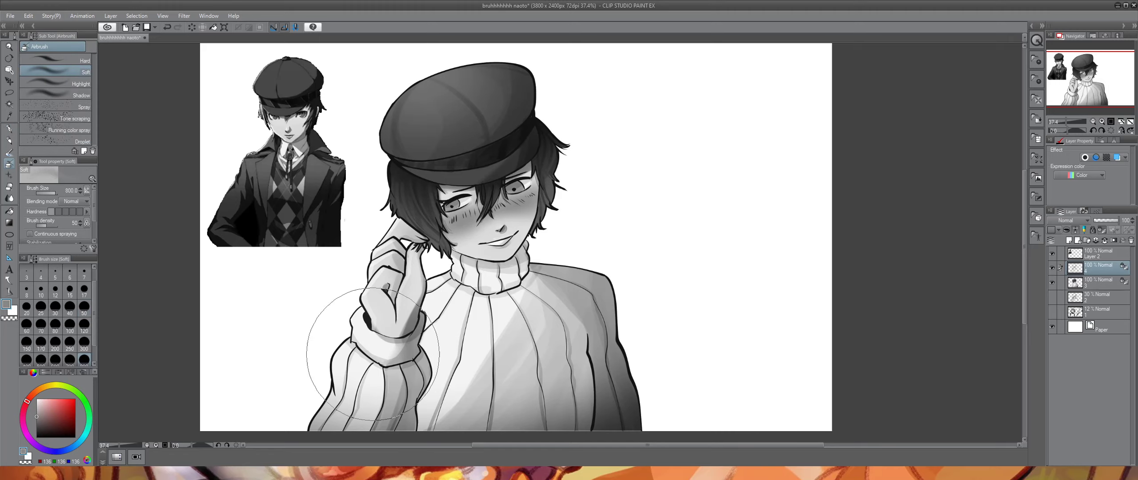
{"action": "mouse_move", "coordinate": [373, 352]}
{"action": "left_mouse_down"}
{"action": "mouse_move", "coordinate": [363, 401]}
{"action": "mouse_move", "coordinate": [362, 388]}
{"action": "mouse_move", "coordinate": [399, 407]}
{"action": "mouse_move", "coordinate": [392, 433]}
{"action": "left_mouse_up"}
{"action": "key", "text": "ctrl+z"}
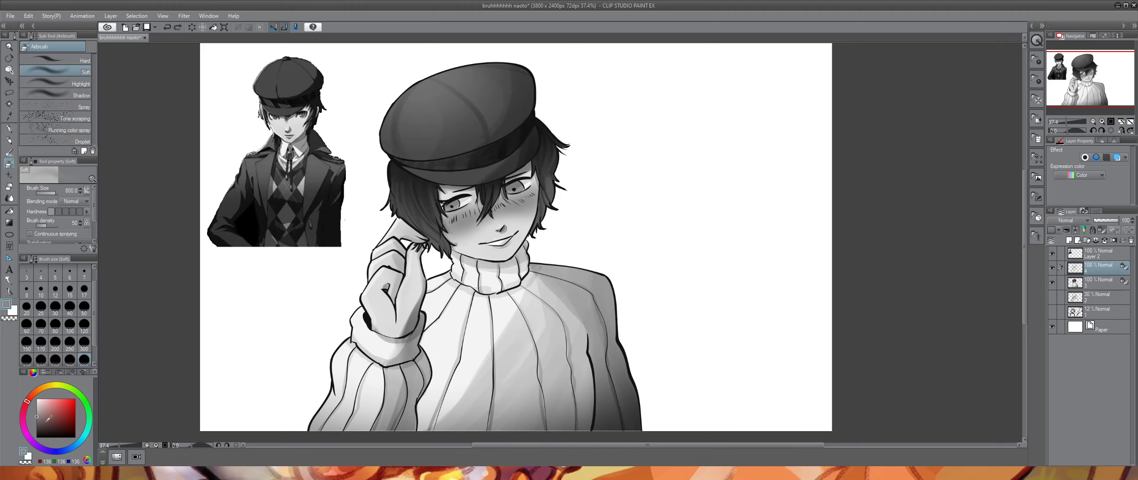
- Soften the sweater and hand outlines to grey with the Soft airbrush, then merge the line-art layer into the layer below
{"action": "left_click", "coordinate": [36, 428]}
{"action": "mouse_move", "coordinate": [373, 353]}
{"action": "left_mouse_down"}
{"action": "mouse_move", "coordinate": [389, 340]}
{"action": "mouse_move", "coordinate": [353, 302]}
{"action": "mouse_move", "coordinate": [406, 320]}
{"action": "mouse_move", "coordinate": [593, 294]}
{"action": "mouse_move", "coordinate": [571, 308]}
{"action": "mouse_move", "coordinate": [575, 292]}
{"action": "mouse_move", "coordinate": [546, 364]}
{"action": "mouse_move", "coordinate": [538, 331]}
{"action": "mouse_move", "coordinate": [487, 388]}
{"action": "mouse_move", "coordinate": [475, 386]}
{"action": "left_mouse_up"}
{"action": "left_click", "coordinate": [37, 418]}
{"action": "mouse_move", "coordinate": [306, 388]}
{"action": "left_mouse_down"}
{"action": "mouse_move", "coordinate": [325, 362]}
{"action": "mouse_move", "coordinate": [298, 350]}
{"action": "mouse_move", "coordinate": [259, 361]}
{"action": "mouse_move", "coordinate": [347, 327]}
{"action": "left_mouse_up"}
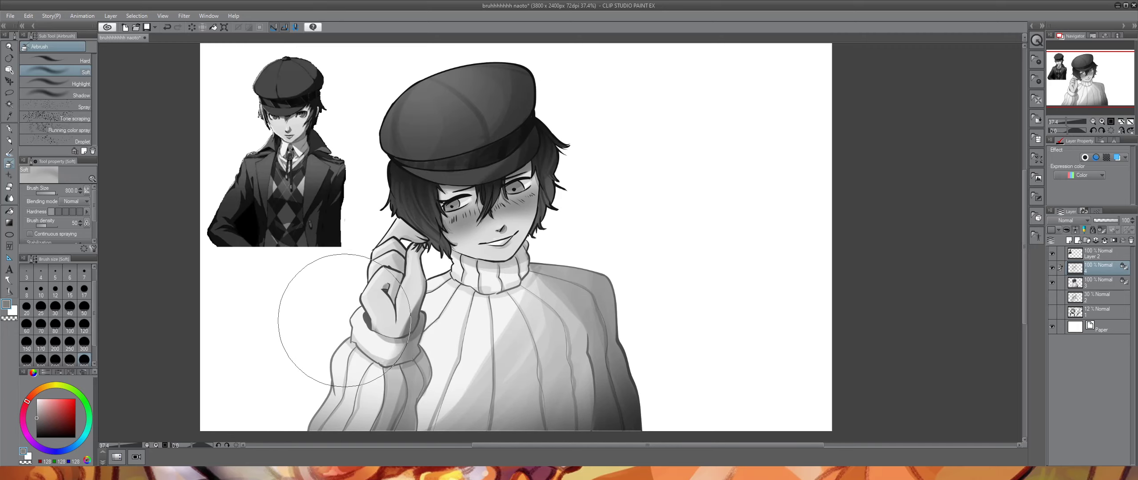
{"action": "left_click", "coordinate": [84, 342]}
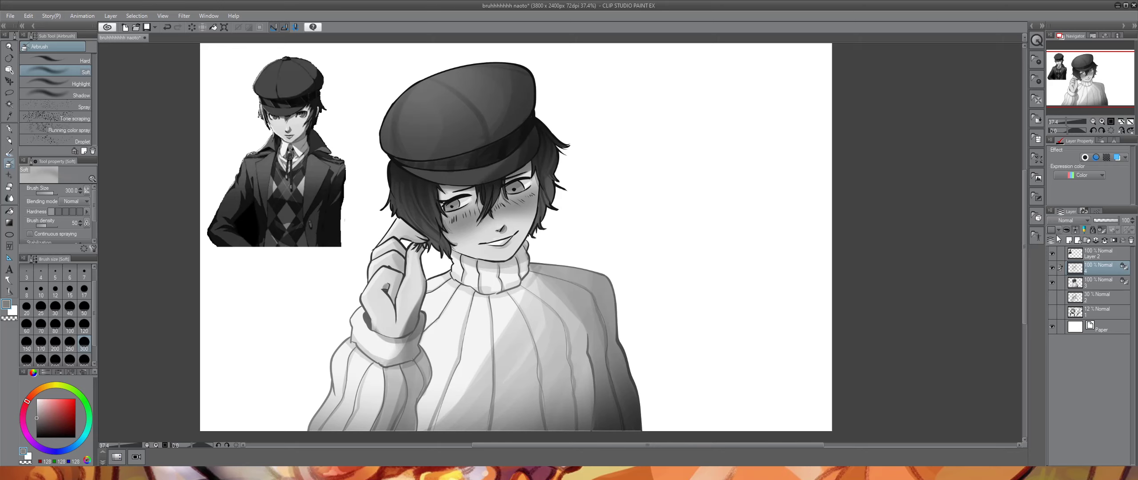
{"action": "left_click", "coordinate": [1105, 240]}
- Sample the light tone of the eye white and try painting highlights in both irises with the marker at size 17
{"action": "left_click", "coordinate": [1101, 121]}
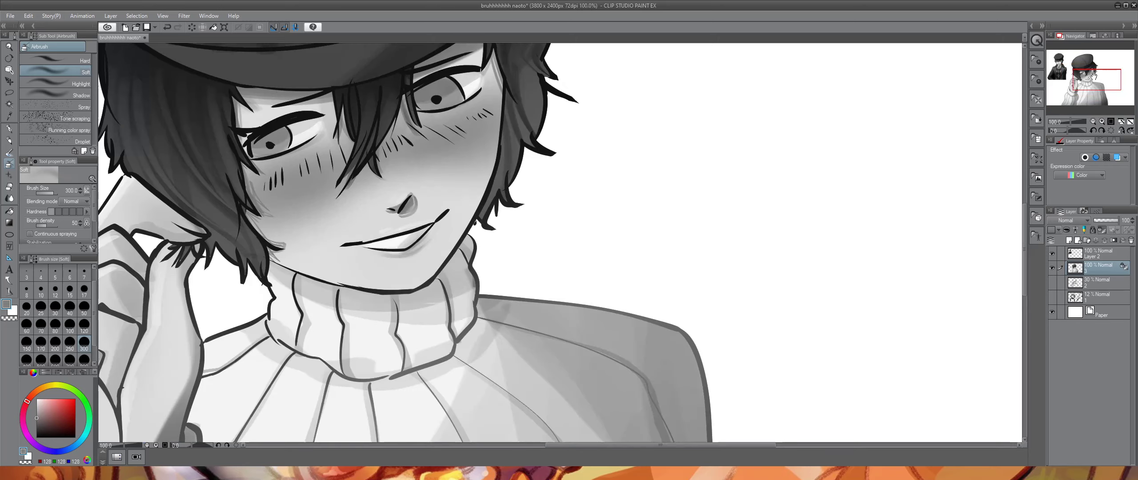
{"action": "left_click", "coordinate": [1101, 121]}
{"action": "key", "text": "i"}
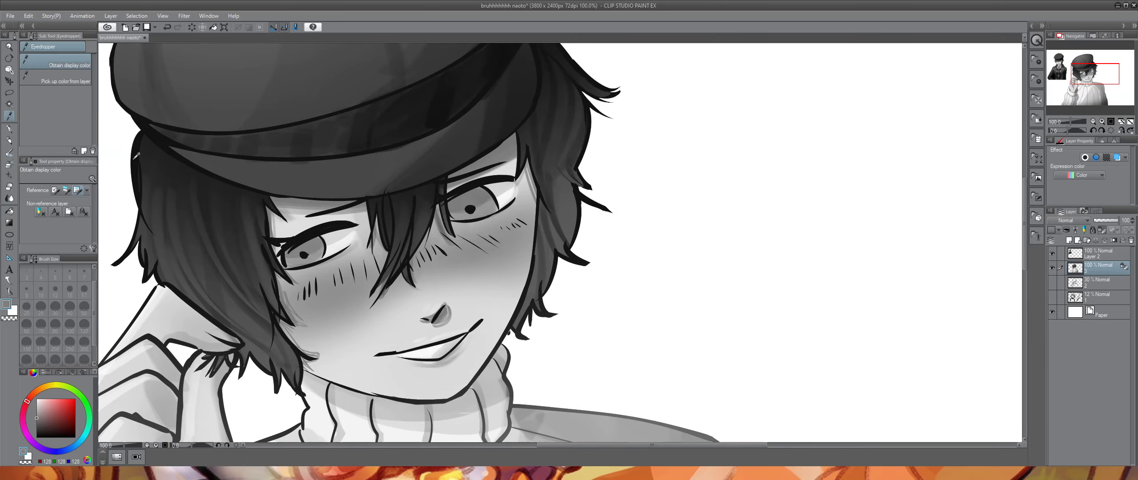
{"action": "left_click", "coordinate": [339, 242]}
{"action": "key", "text": "p"}
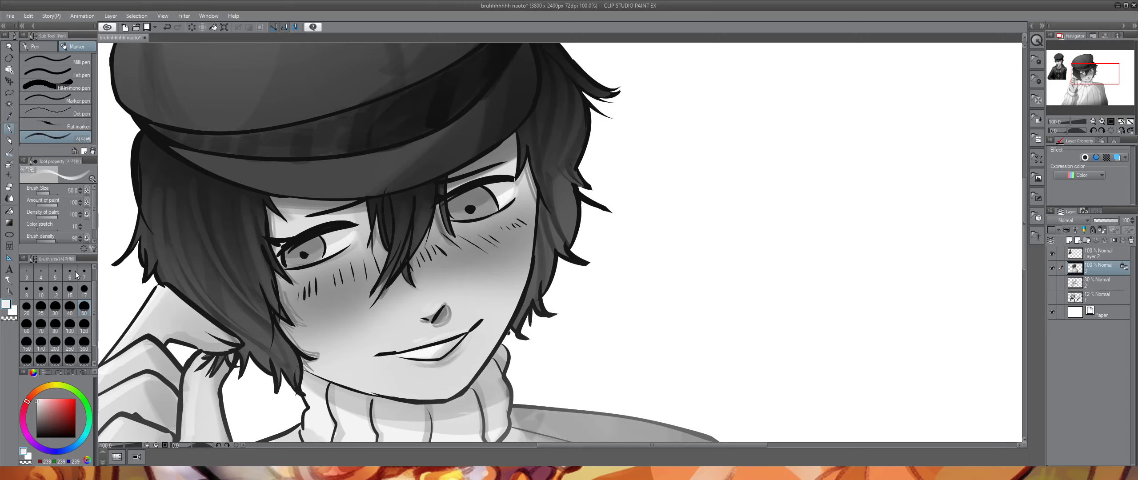
{"action": "left_click", "coordinate": [84, 291]}
{"action": "left_click_drag", "start_coordinate": [327, 244], "coordinate": [318, 245]}
{"action": "left_click_drag", "start_coordinate": [294, 255], "coordinate": [303, 254]}
{"action": "left_click_drag", "start_coordinate": [482, 204], "coordinate": [499, 195]}
{"action": "key", "text": "ctrl+z"}
- Paint bright catchlights in both eyes using the G-pen and the marker, redoing the unsatisfactory strokes
{"action": "left_click", "coordinate": [44, 46]}
{"action": "left_click", "coordinate": [83, 306]}
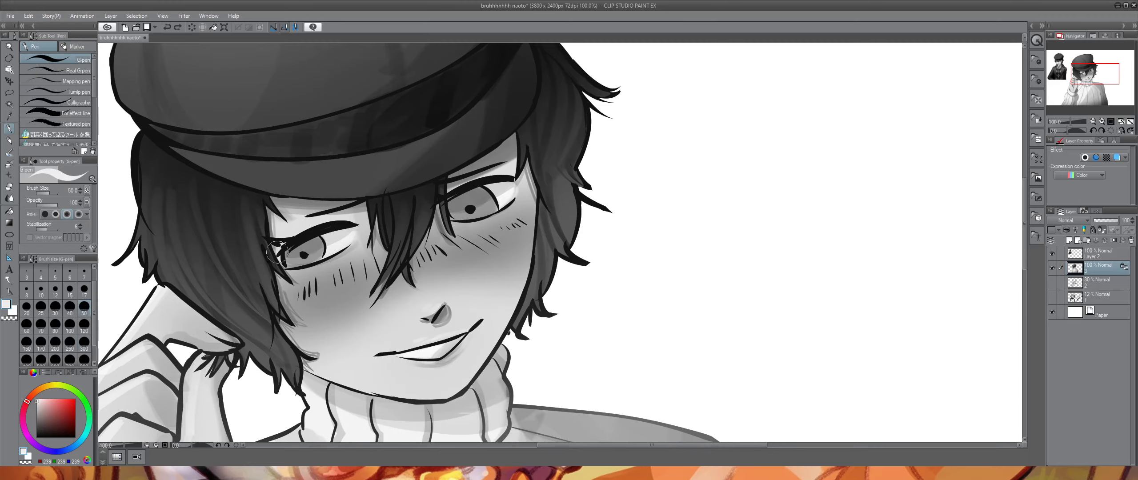
{"action": "mouse_move", "coordinate": [322, 252]}
{"action": "left_mouse_down"}
{"action": "mouse_move", "coordinate": [329, 246]}
{"action": "mouse_move", "coordinate": [296, 262]}
{"action": "left_mouse_up"}
{"action": "left_click_drag", "start_coordinate": [454, 215], "coordinate": [496, 198]}
{"action": "left_click", "coordinate": [77, 47]}
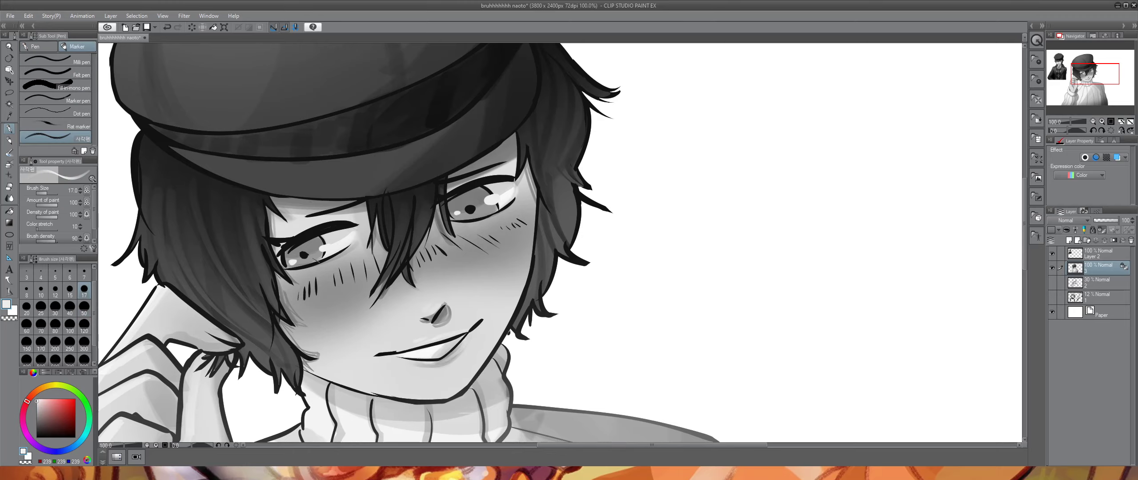
{"action": "key", "text": "ctrl+z"}
{"action": "key", "text": "ctrl+z"}
{"action": "key", "text": "ctrl+y"}
{"action": "left_click_drag", "start_coordinate": [491, 188], "coordinate": [481, 192]}
- Add small star-shaped sparkles near the pupils of both eyes with a size 17 brush
{"action": "key", "text": "p"}
{"action": "key", "text": "ctrl+z"}
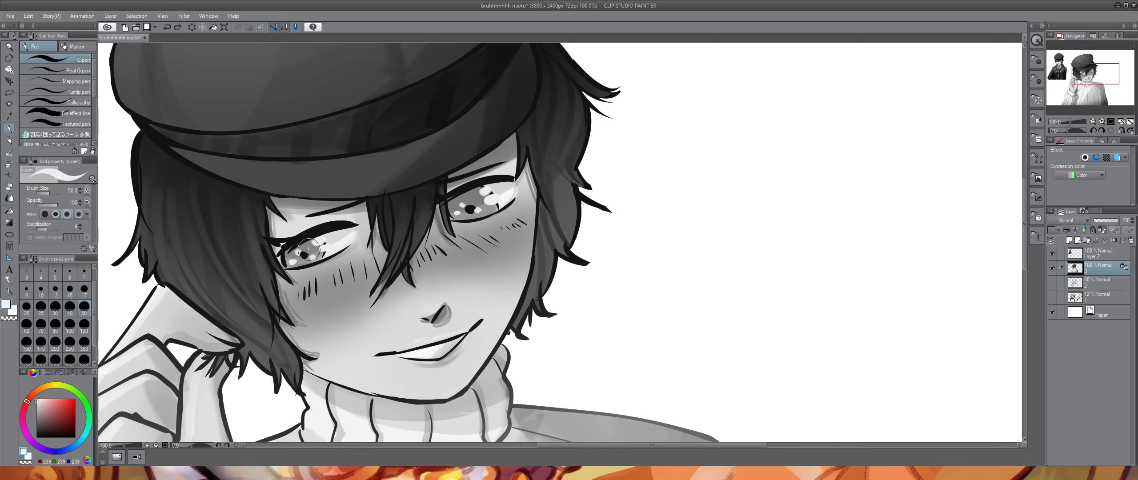
{"action": "left_click_drag", "start_coordinate": [306, 248], "coordinate": [311, 249]}
{"action": "left_click", "coordinate": [84, 290]}
{"action": "left_click_drag", "start_coordinate": [311, 243], "coordinate": [307, 247]}
{"action": "left_click_drag", "start_coordinate": [472, 197], "coordinate": [473, 201]}
- Brush sampled light-grey reflections along the lower irises with the marker and add pure white accents to the eyes
{"action": "left_click", "coordinate": [9, 116]}
{"action": "left_click", "coordinate": [336, 235]}
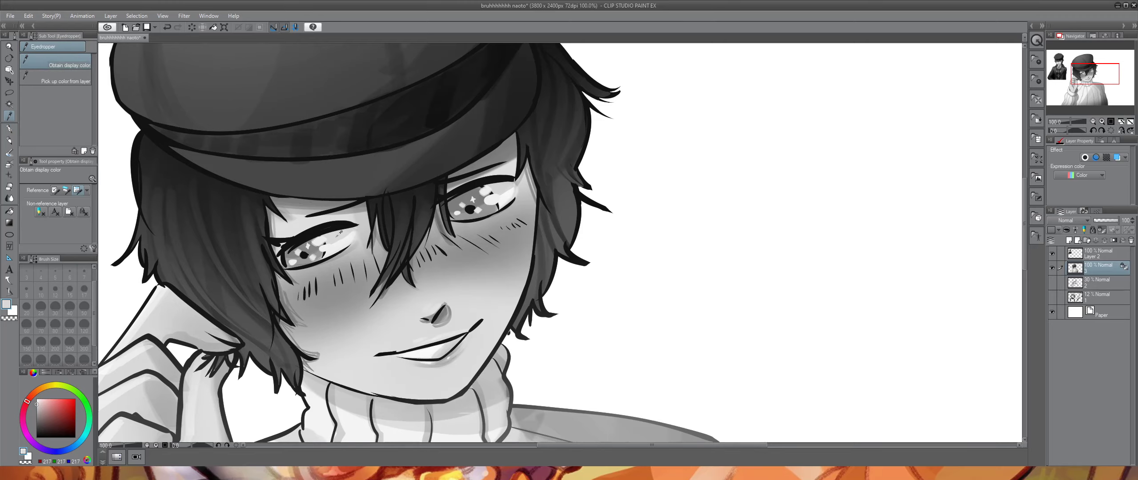
{"action": "left_click", "coordinate": [9, 129]}
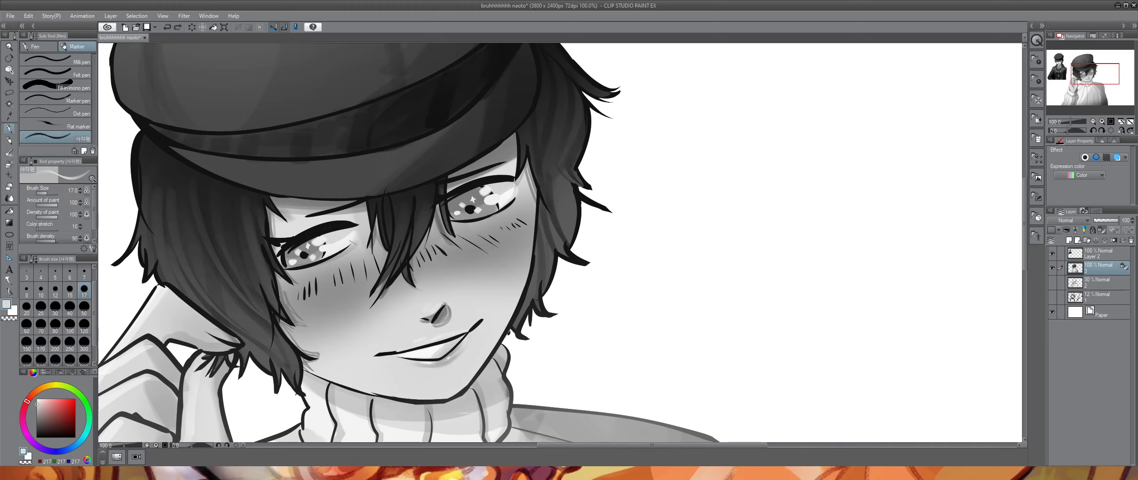
{"action": "key", "text": "ctrl+z"}
{"action": "left_click_drag", "start_coordinate": [338, 252], "coordinate": [309, 263]}
{"action": "left_click_drag", "start_coordinate": [511, 202], "coordinate": [503, 209]}
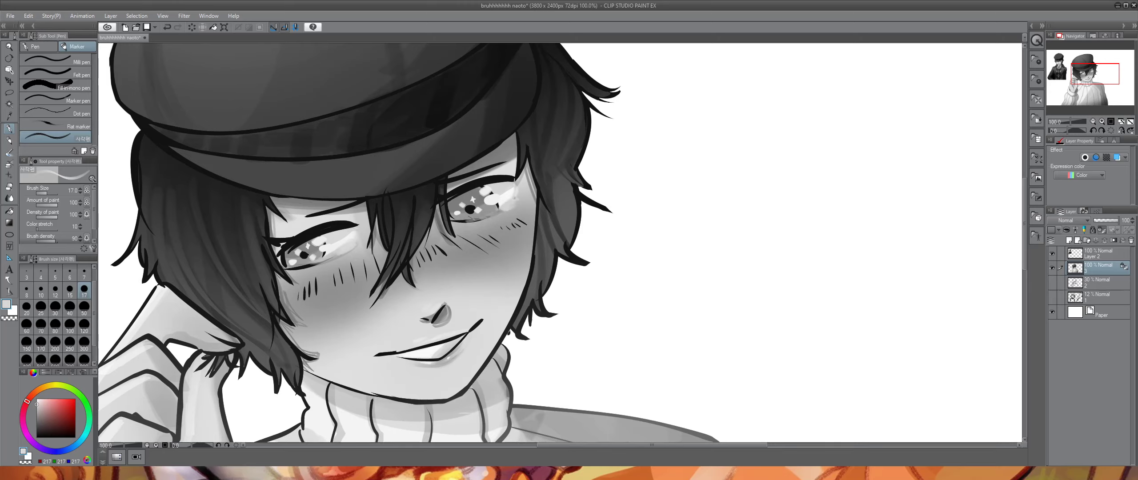
{"action": "left_click", "coordinate": [37, 399]}
{"action": "left_click_drag", "start_coordinate": [345, 246], "coordinate": [357, 241]}
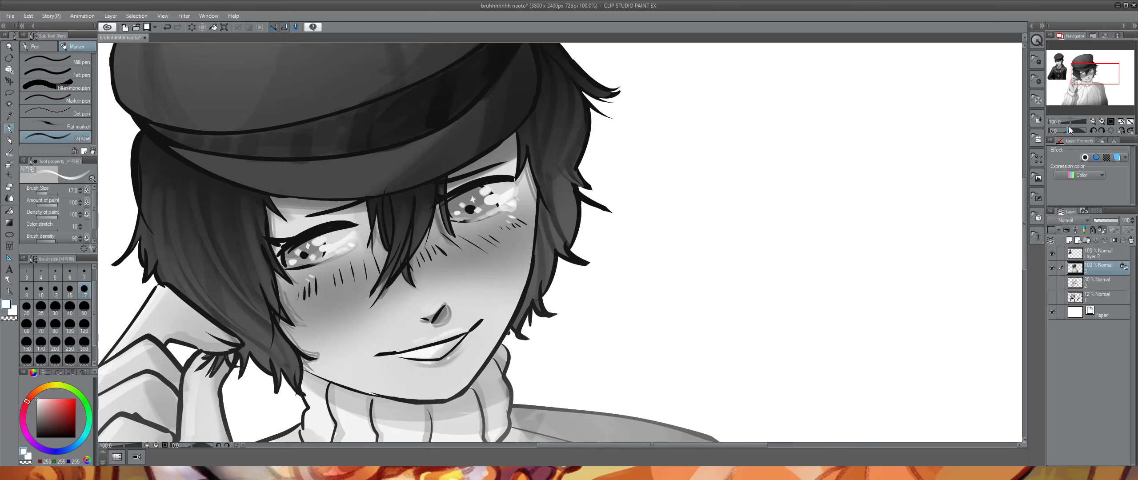
- Draw mid-grey seam lines over the hat's crown and rib lines on its band with the marker at size 17
{"action": "scroll", "coordinate": [1082, 88], "scroll_direction": "down", "scroll_amount": 3}
{"action": "left_click_drag", "start_coordinate": [1082, 88], "coordinate": [1087, 91]}
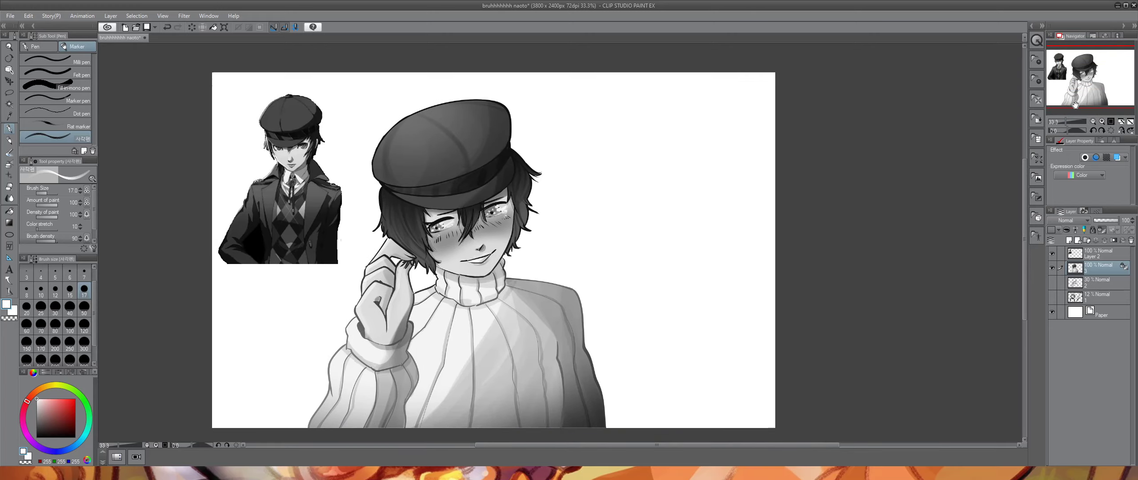
{"action": "left_click", "coordinate": [36, 414]}
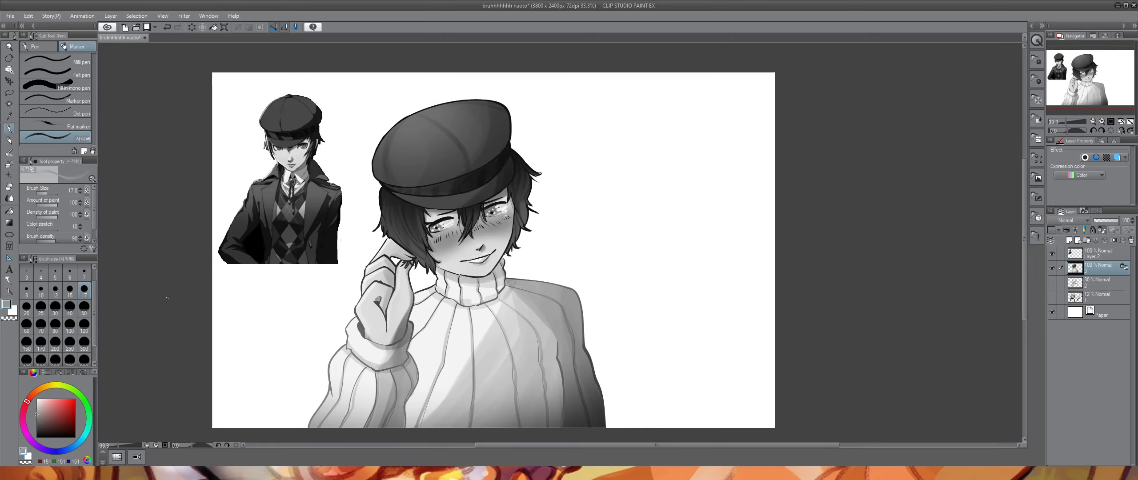
{"action": "left_click", "coordinate": [37, 422]}
{"action": "left_click", "coordinate": [36, 413]}
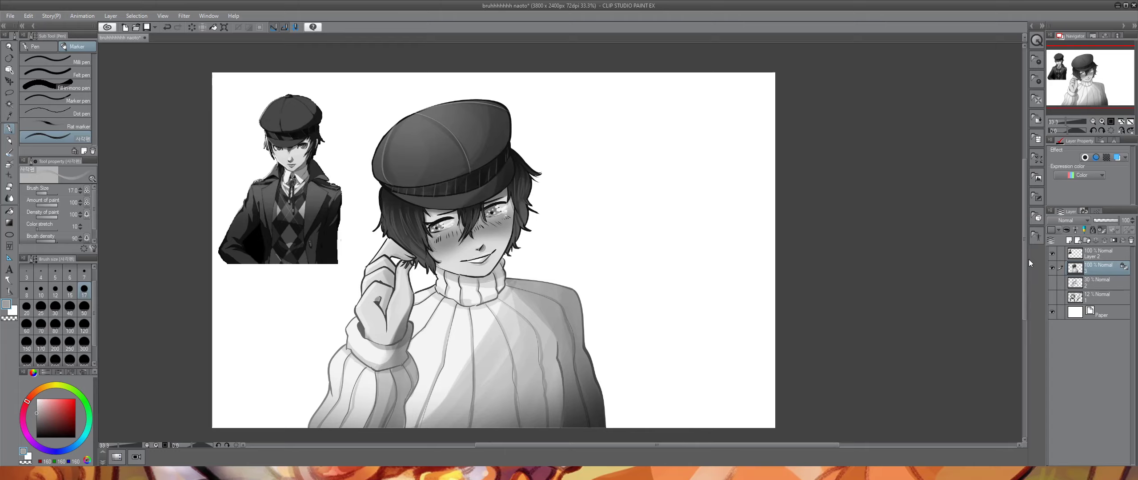
- Hide the reference picture layer and paste the finished figure into a new 3800 x 2400 px illustration at its original scale
{"action": "left_click", "coordinate": [1051, 253]}
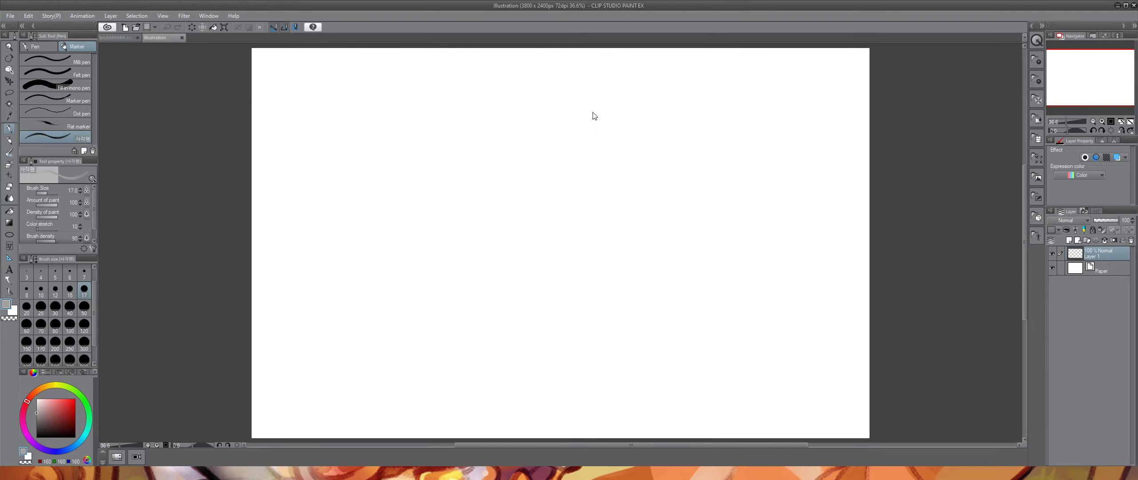
{"action": "key", "text": "ctrl+v"}
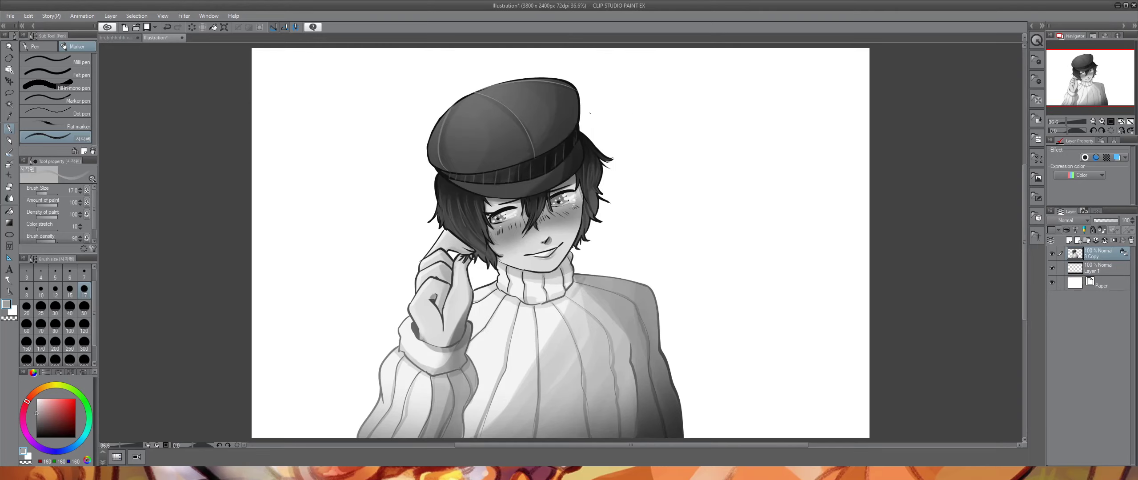
{"action": "key", "text": "ctrl+t"}
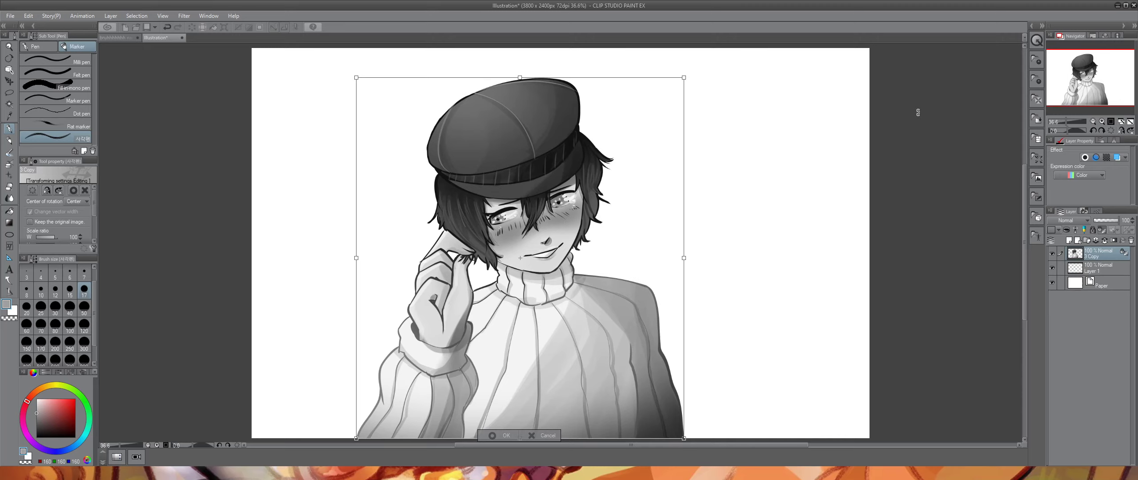
{"action": "left_click", "coordinate": [503, 436]}
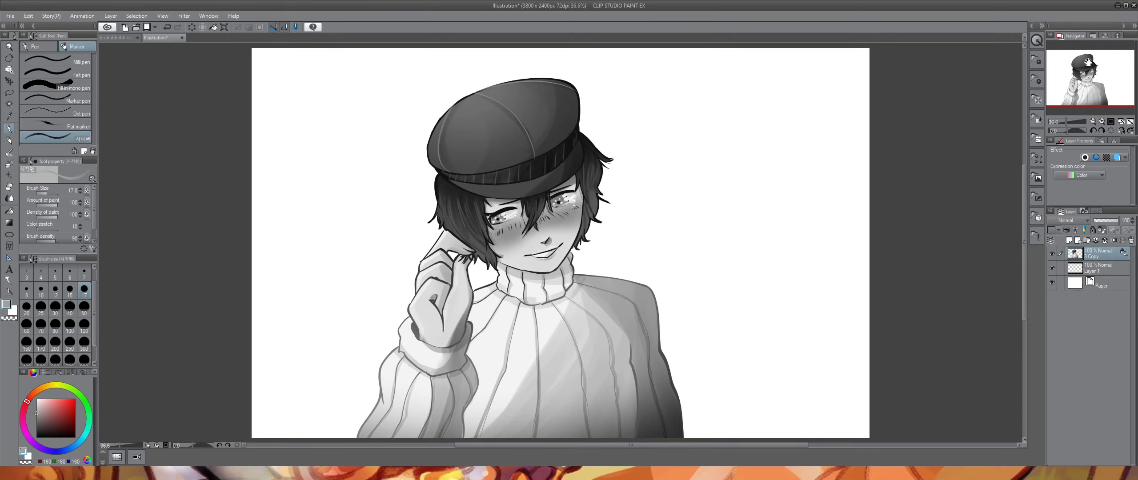
- Fill the empty layer beneath the figure with mid grey as the background
{"action": "left_click_drag", "start_coordinate": [1088, 62], "coordinate": [1092, 61]}
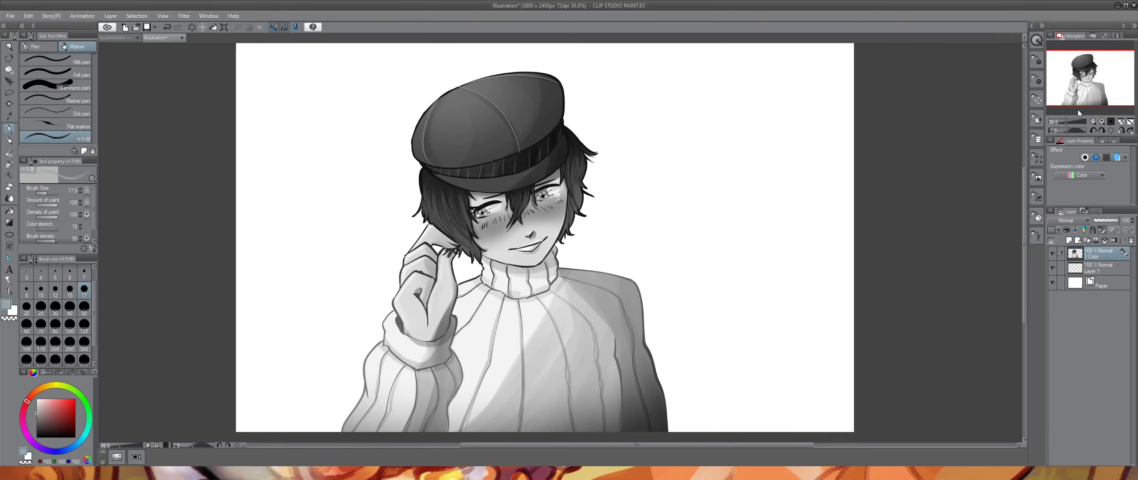
{"action": "left_click_drag", "start_coordinate": [1065, 121], "coordinate": [1065, 121]}
{"action": "left_click_drag", "start_coordinate": [602, 256], "coordinate": [570, 266]}
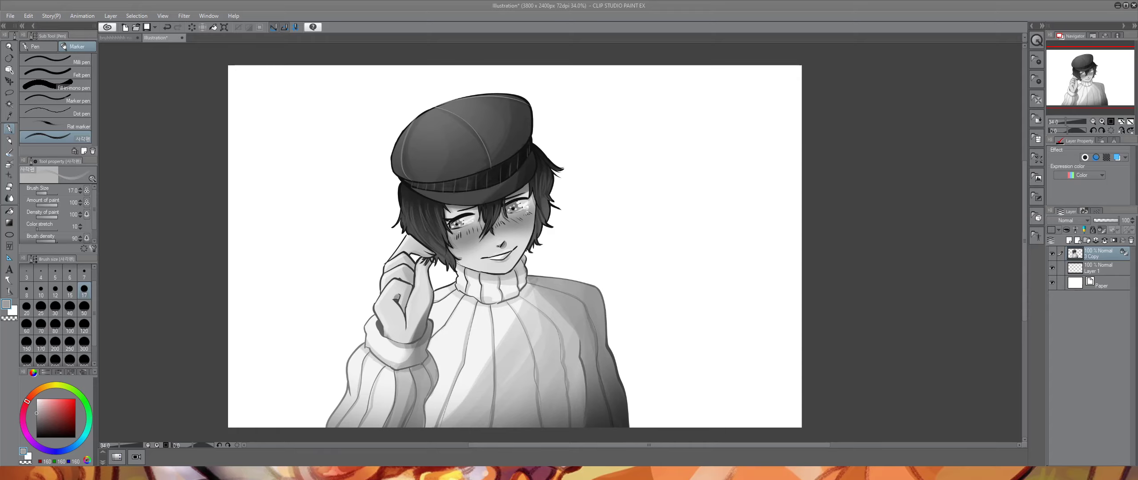
{"action": "left_click_drag", "start_coordinate": [1098, 107], "coordinate": [1099, 88]}
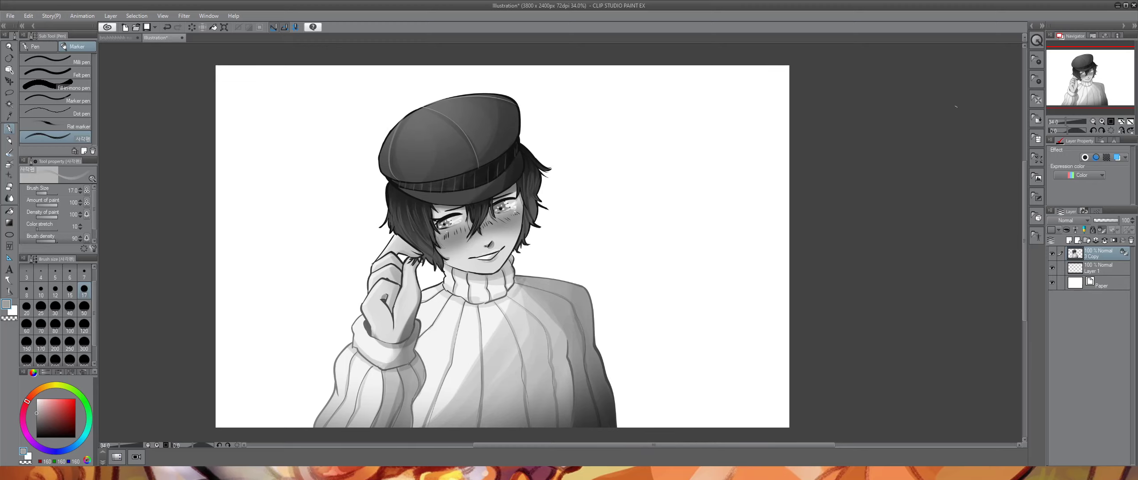
{"action": "left_click", "coordinate": [9, 209]}
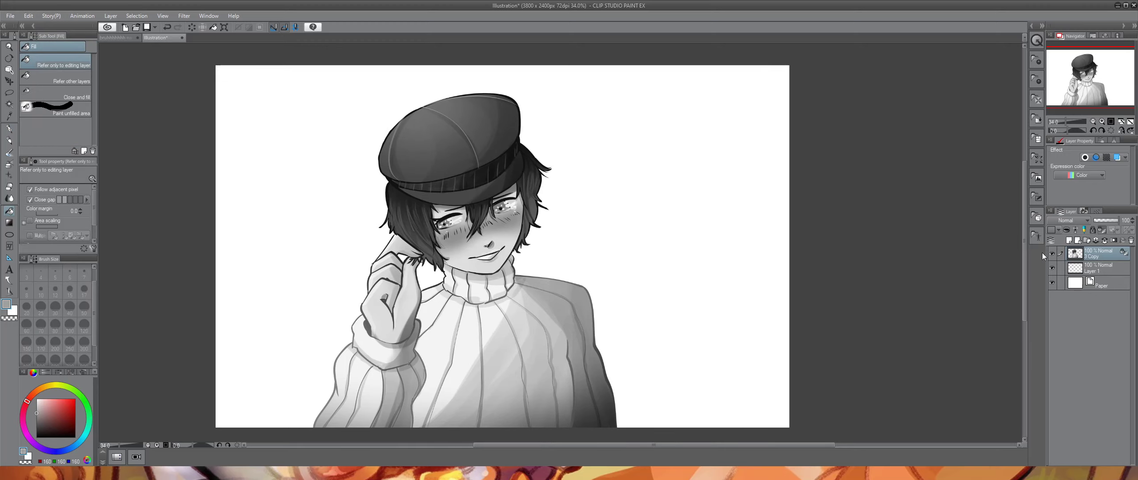
{"action": "left_click", "coordinate": [1098, 268]}
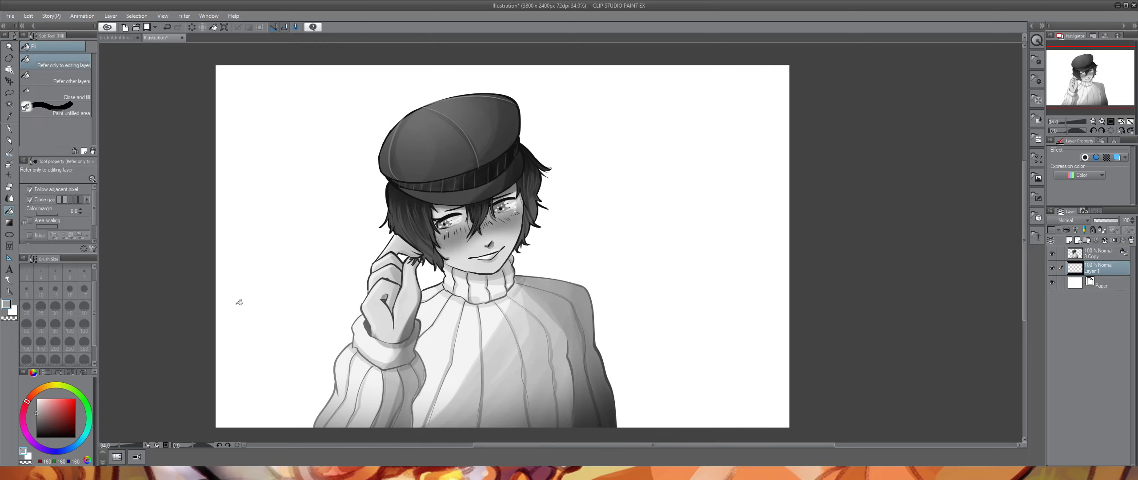
{"action": "left_click", "coordinate": [225, 317]}
{"action": "key", "text": "b"}
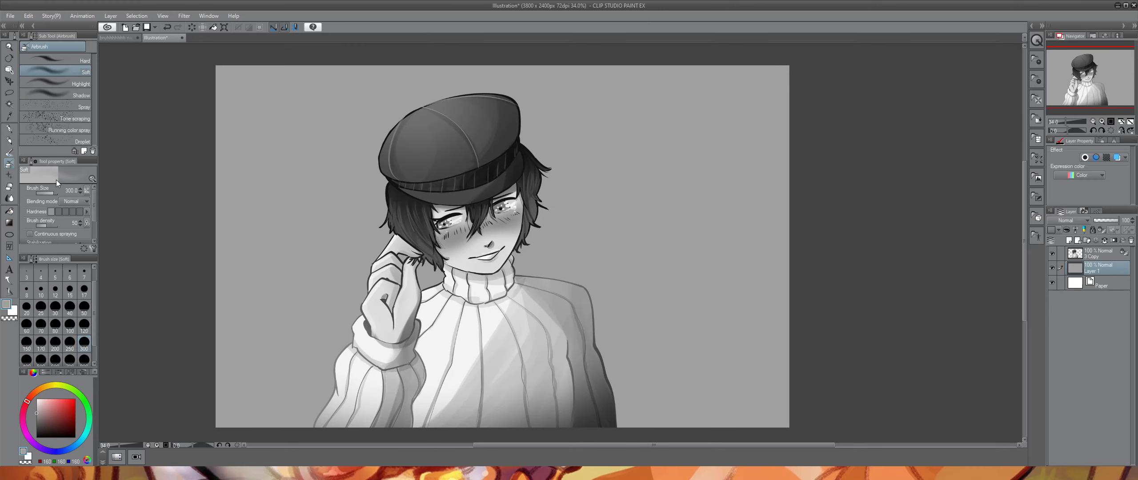
- Browse the full material library for patterns or brushes suitable for the background, inspecting SAN_kura
{"action": "left_click", "coordinate": [1032, 66]}
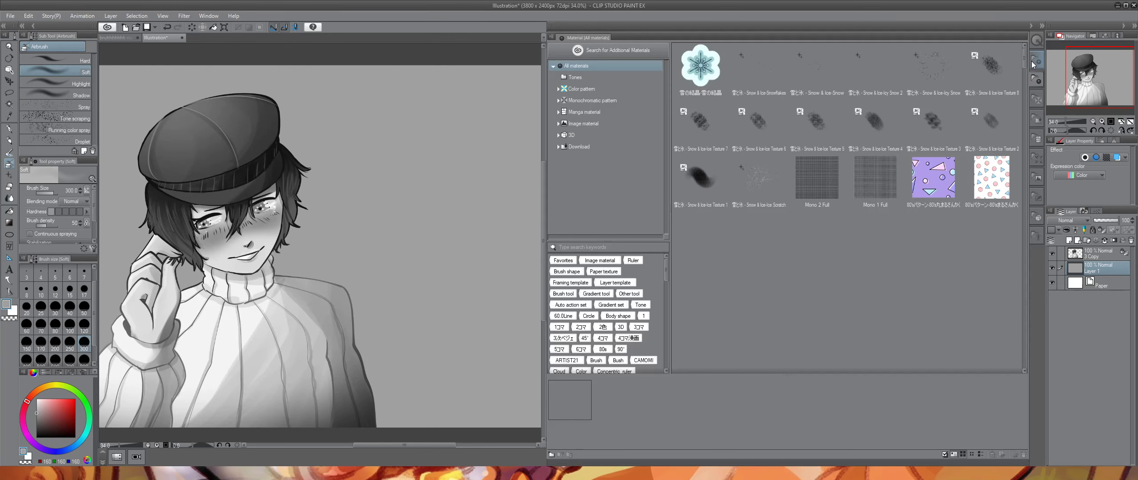
{"action": "scroll", "coordinate": [1024, 75], "scroll_direction": "down", "scroll_amount": 6}
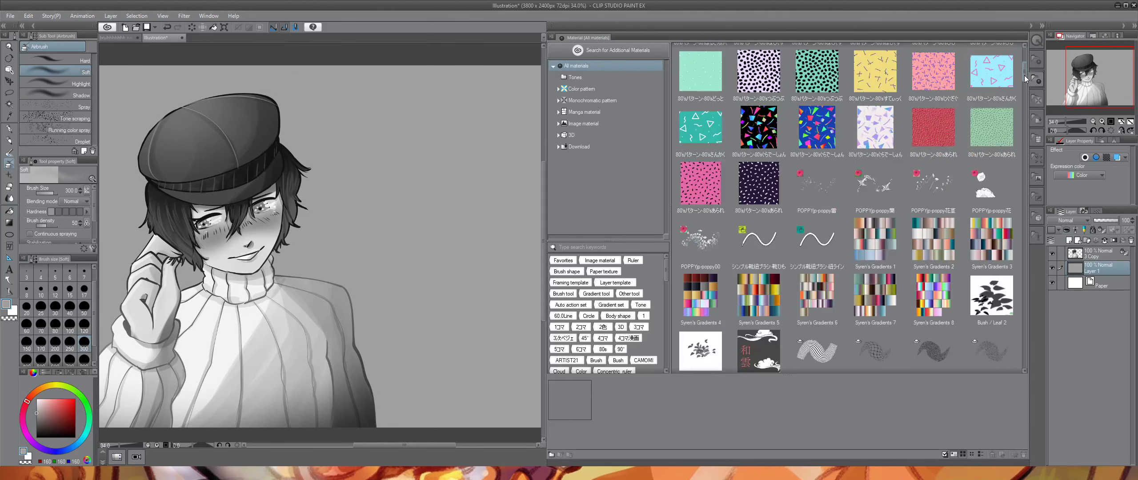
{"action": "left_click_drag", "start_coordinate": [1025, 81], "coordinate": [1029, 160]}
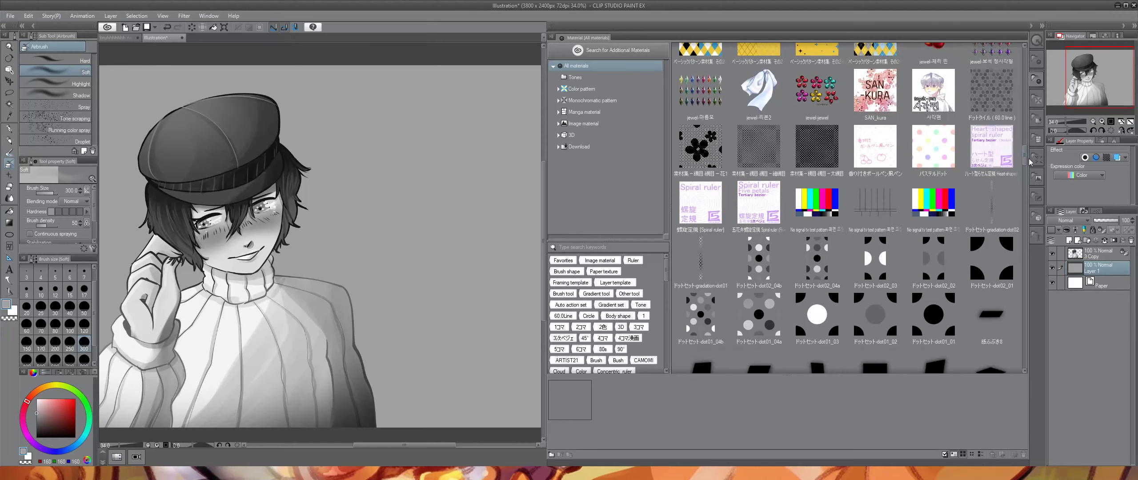
{"action": "left_click", "coordinate": [869, 94]}
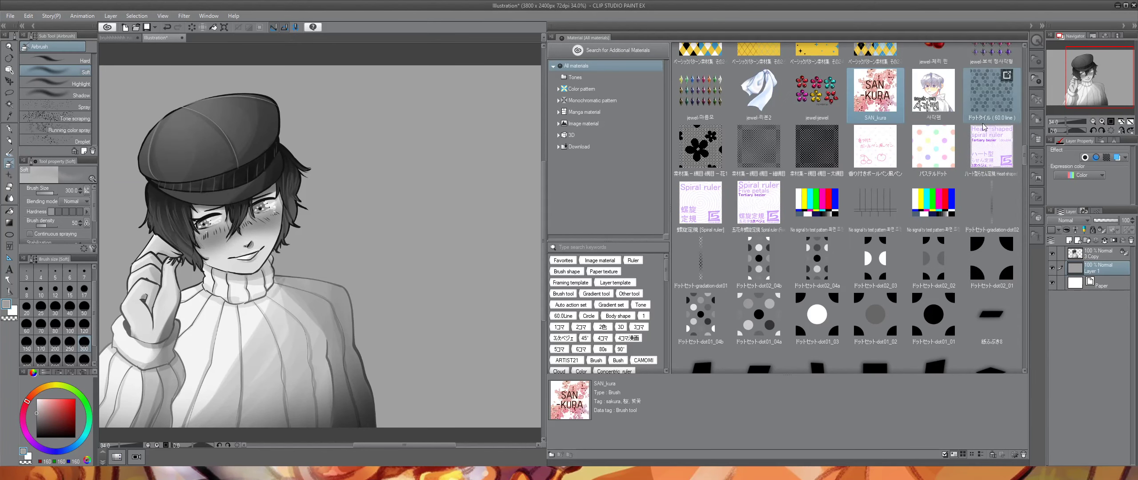
{"action": "left_click_drag", "start_coordinate": [1023, 157], "coordinate": [1022, 203]}
{"action": "left_click", "coordinate": [1037, 80]}
{"action": "left_click_drag", "start_coordinate": [1081, 84], "coordinate": [1092, 81]}
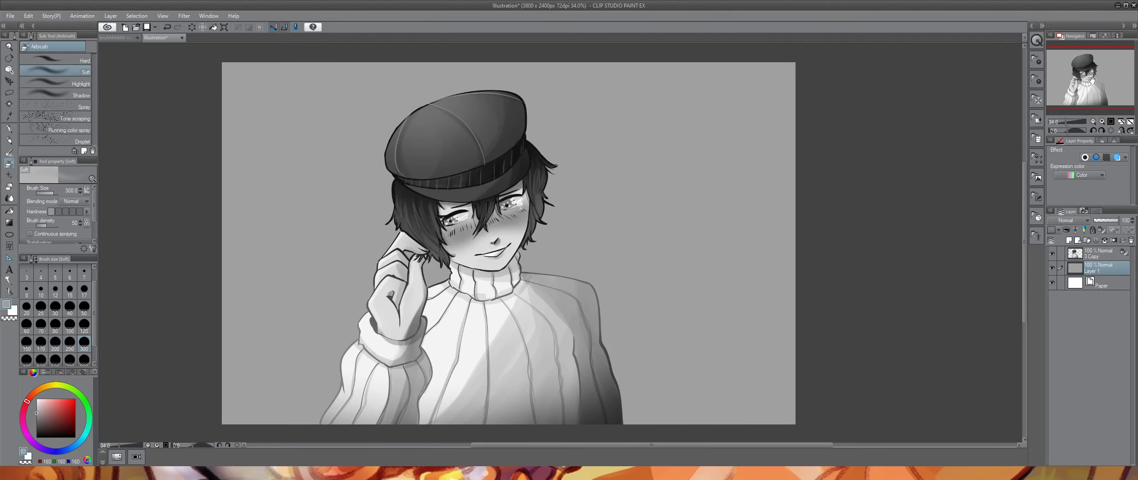
- Airbrush a soft white glow over the grey background around the figure with the Soft airbrush at size 2000
{"action": "left_click", "coordinate": [11, 152]}
{"action": "left_click", "coordinate": [9, 175]}
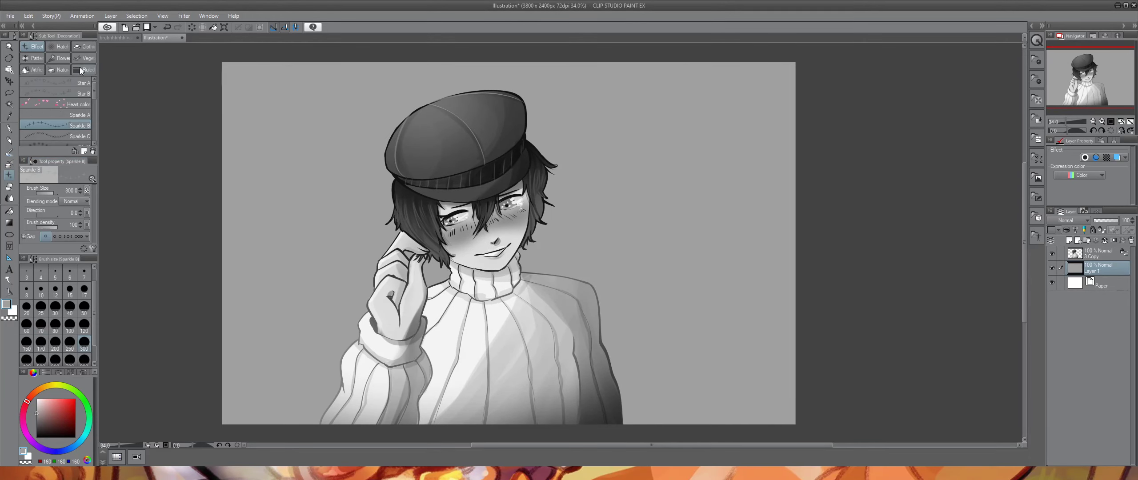
{"action": "left_click", "coordinate": [37, 399]}
{"action": "key", "text": "b"}
{"action": "scroll", "coordinate": [84, 352], "scroll_direction": "down", "scroll_amount": 1}
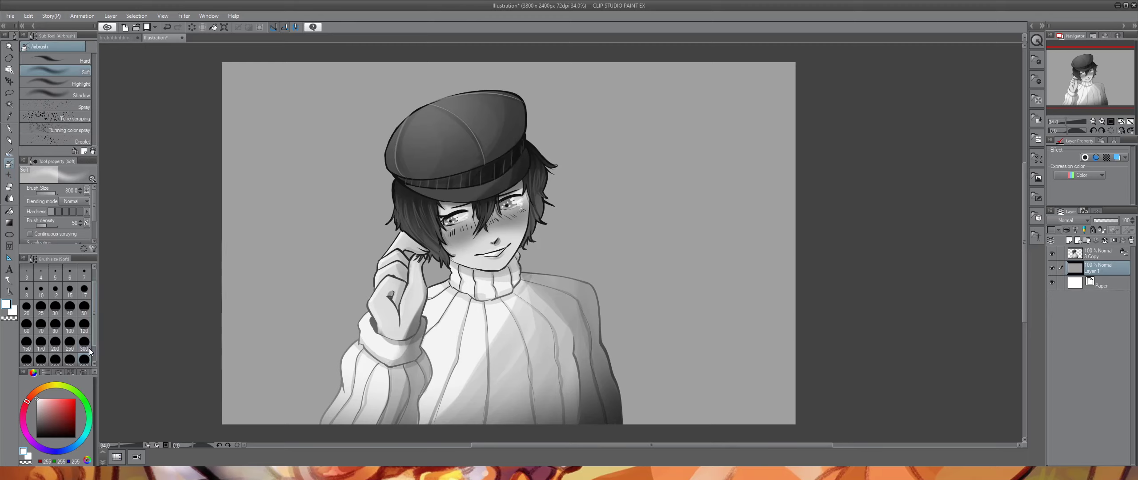
{"action": "left_click", "coordinate": [84, 359]}
{"action": "mouse_move", "coordinate": [382, 183]}
{"action": "left_mouse_down"}
{"action": "mouse_move", "coordinate": [470, 241]}
{"action": "mouse_move", "coordinate": [655, 279]}
{"action": "mouse_move", "coordinate": [919, 305]}
{"action": "left_mouse_up"}
{"action": "left_click", "coordinate": [1092, 120]}
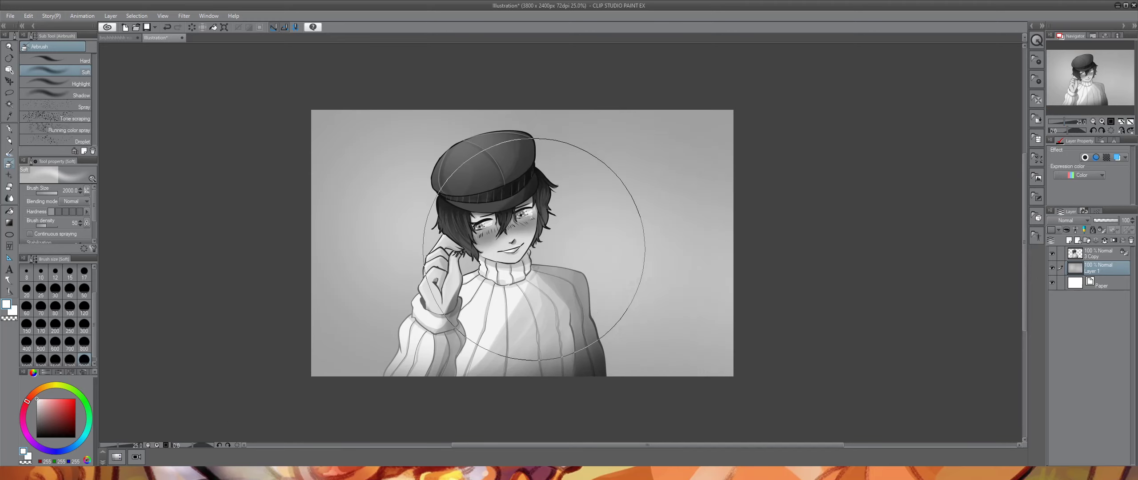
{"action": "left_click_drag", "start_coordinate": [499, 234], "coordinate": [702, 226]}
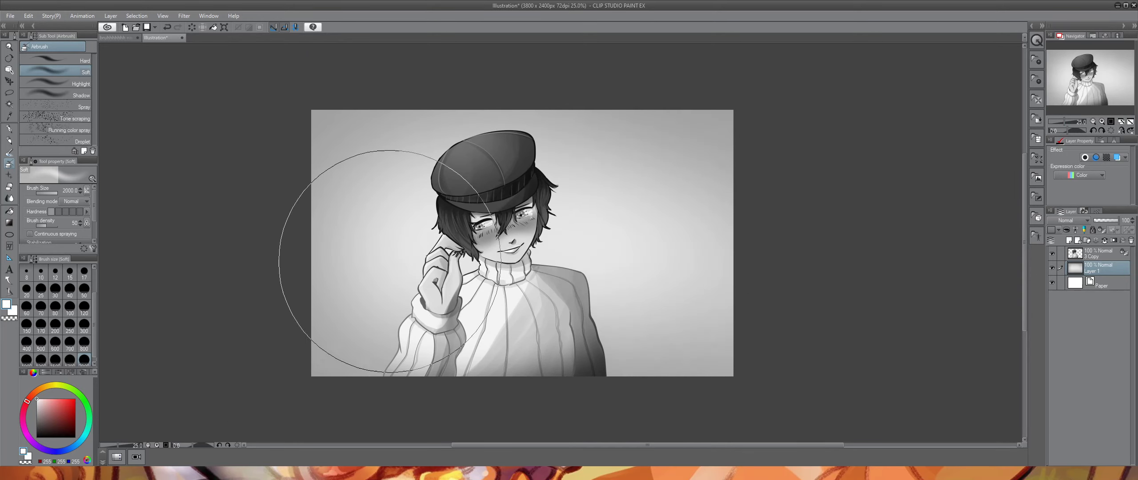
{"action": "left_click_drag", "start_coordinate": [529, 211], "coordinate": [559, 244]}
- Scatter white Sparkle A particles across the background at size 2000, redoing the first pass
{"action": "left_click", "coordinate": [9, 175]}
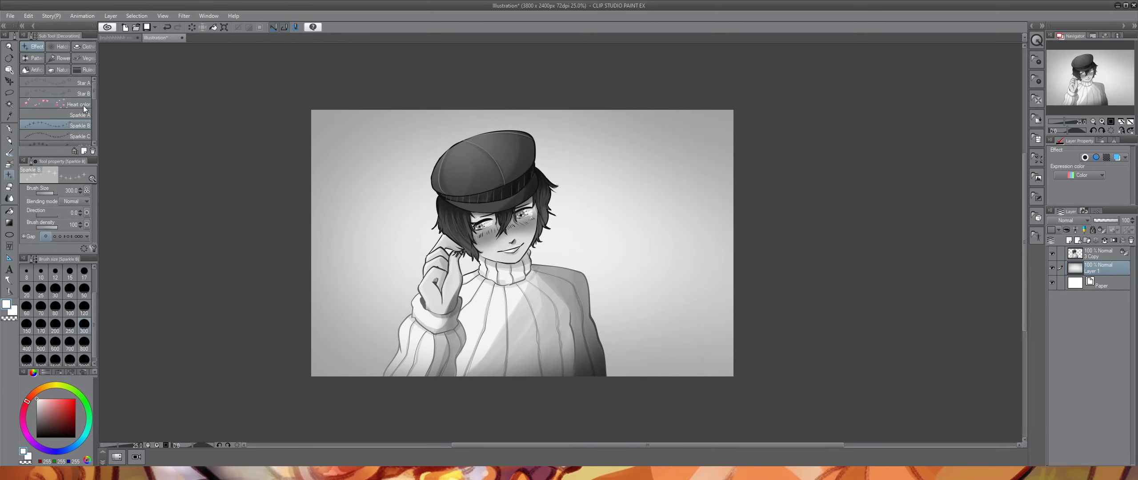
{"action": "left_click", "coordinate": [72, 115]}
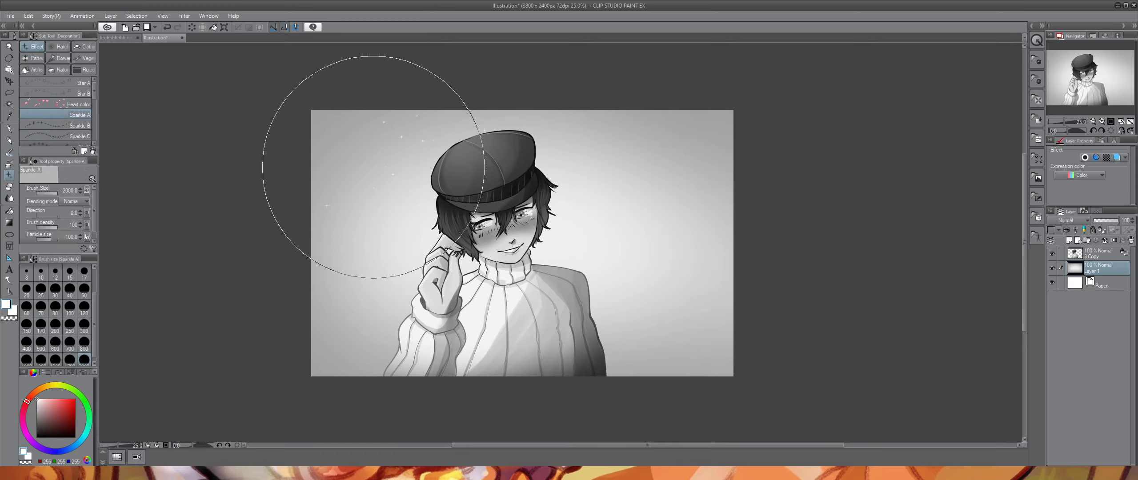
{"action": "mouse_move", "coordinate": [355, 152]}
{"action": "left_mouse_down"}
{"action": "mouse_move", "coordinate": [416, 269]}
{"action": "mouse_move", "coordinate": [621, 240]}
{"action": "left_mouse_up"}
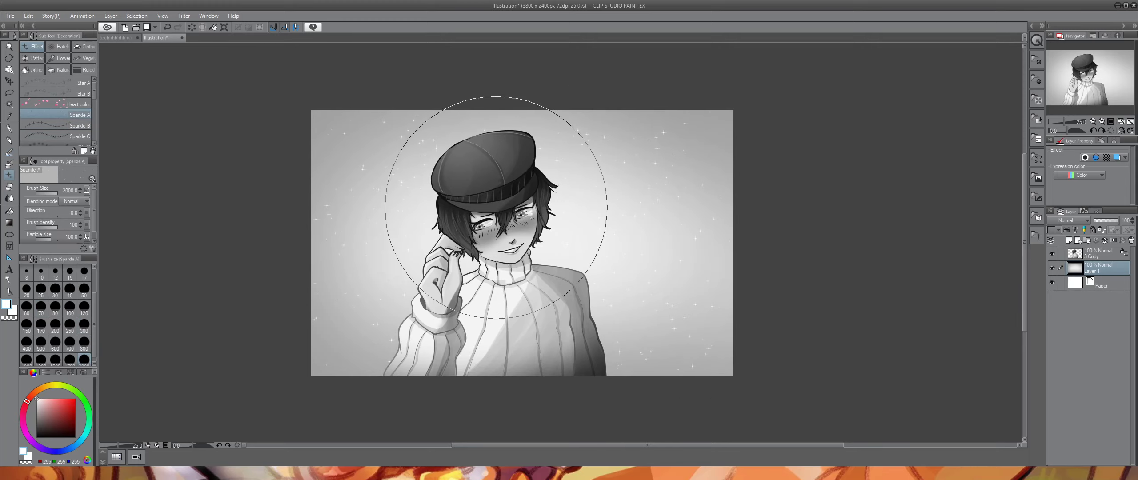
{"action": "key", "text": "ctrl+z"}
{"action": "mouse_move", "coordinate": [748, 200]}
{"action": "left_mouse_down"}
{"action": "mouse_move", "coordinate": [264, 315]}
{"action": "mouse_move", "coordinate": [414, 275]}
{"action": "left_mouse_up"}
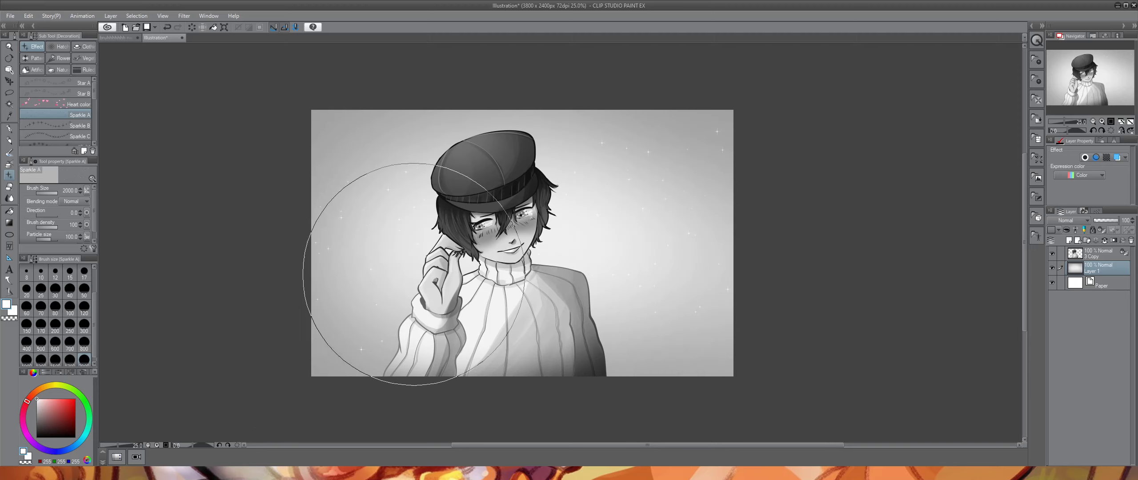
- Paint dark grey foliage in both lower corners of the background with the Bush / Leaf brush at size 600
{"action": "left_click", "coordinate": [64, 70]}
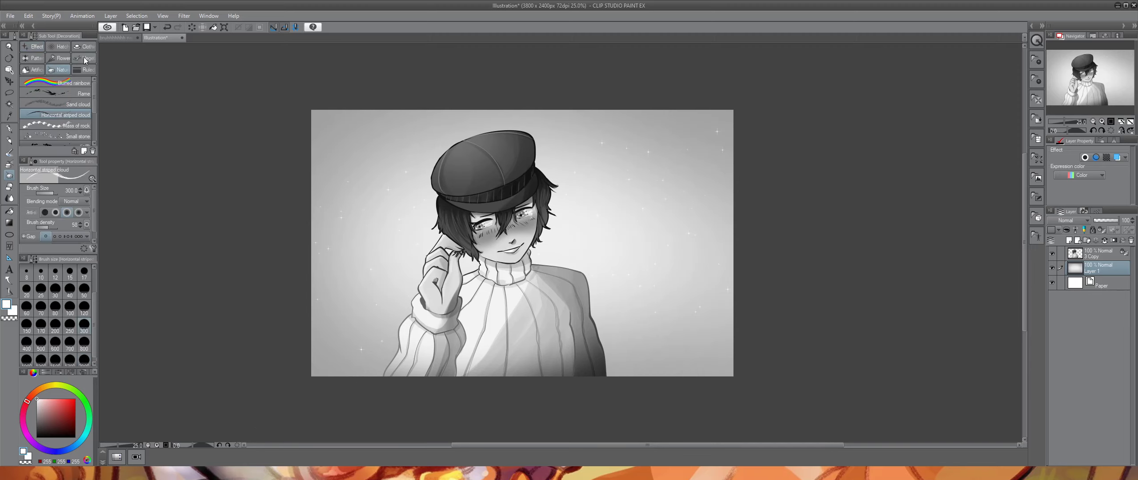
{"action": "scroll", "coordinate": [91, 93], "scroll_direction": "down", "scroll_amount": 3}
{"action": "left_click", "coordinate": [82, 58]}
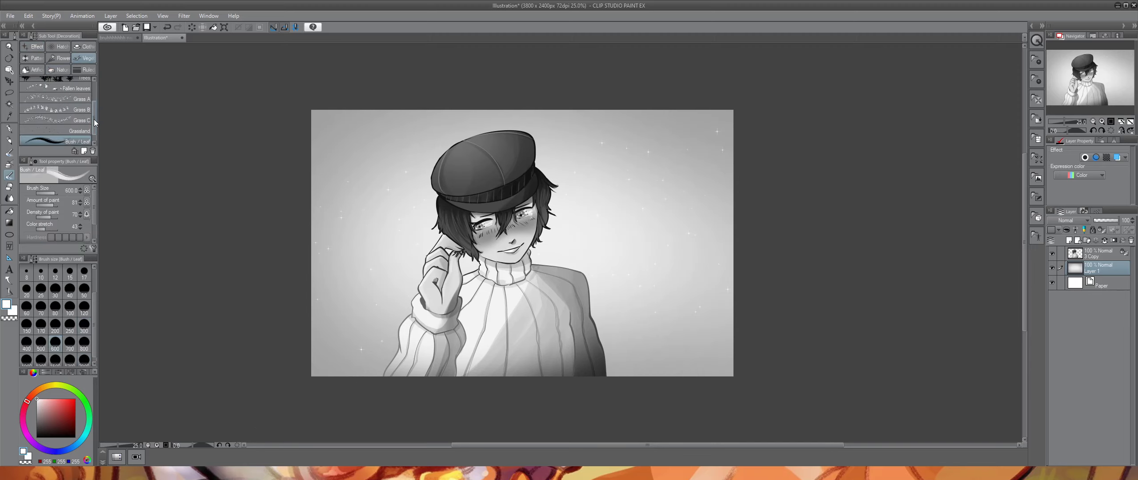
{"action": "left_click", "coordinate": [37, 426]}
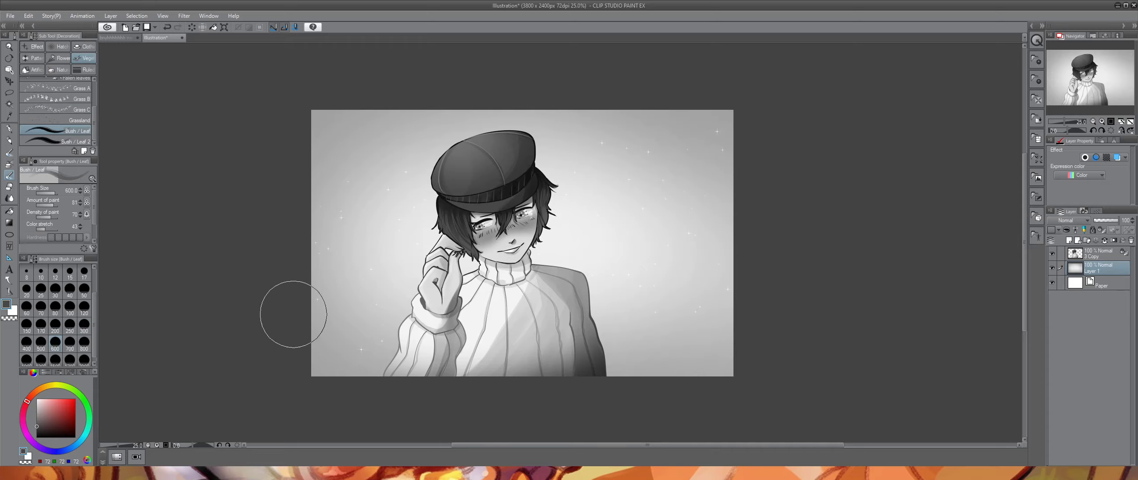
{"action": "mouse_move", "coordinate": [322, 372]}
{"action": "left_mouse_down"}
{"action": "mouse_move", "coordinate": [347, 375]}
{"action": "mouse_move", "coordinate": [311, 337]}
{"action": "mouse_move", "coordinate": [349, 366]}
{"action": "mouse_move", "coordinate": [376, 366]}
{"action": "mouse_move", "coordinate": [303, 315]}
{"action": "mouse_move", "coordinate": [316, 349]}
{"action": "mouse_move", "coordinate": [335, 356]}
{"action": "mouse_move", "coordinate": [332, 375]}
{"action": "mouse_move", "coordinate": [389, 374]}
{"action": "mouse_move", "coordinate": [355, 356]}
{"action": "mouse_move", "coordinate": [324, 315]}
{"action": "mouse_move", "coordinate": [338, 351]}
{"action": "mouse_move", "coordinate": [317, 337]}
{"action": "mouse_move", "coordinate": [351, 359]}
{"action": "mouse_move", "coordinate": [319, 372]}
{"action": "mouse_move", "coordinate": [310, 347]}
{"action": "mouse_move", "coordinate": [359, 371]}
{"action": "mouse_move", "coordinate": [315, 331]}
{"action": "mouse_move", "coordinate": [347, 353]}
{"action": "mouse_move", "coordinate": [328, 370]}
{"action": "mouse_move", "coordinate": [309, 318]}
{"action": "mouse_move", "coordinate": [364, 359]}
{"action": "left_mouse_up"}
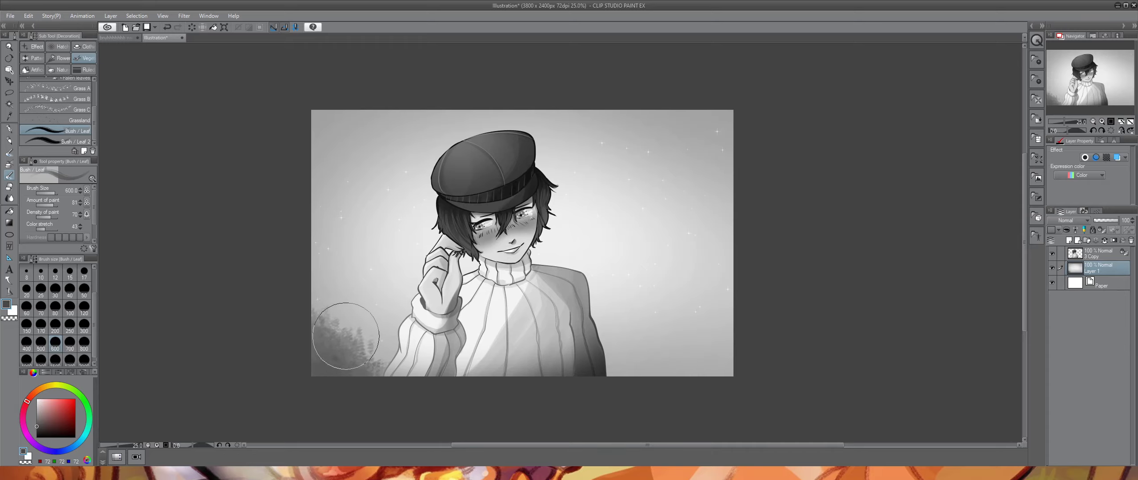
{"action": "mouse_move", "coordinate": [756, 353]}
{"action": "left_mouse_down"}
{"action": "mouse_move", "coordinate": [700, 355]}
{"action": "mouse_move", "coordinate": [726, 327]}
{"action": "mouse_move", "coordinate": [710, 360]}
{"action": "mouse_move", "coordinate": [721, 375]}
{"action": "mouse_move", "coordinate": [707, 369]}
{"action": "mouse_move", "coordinate": [731, 381]}
{"action": "mouse_move", "coordinate": [629, 366]}
{"action": "mouse_move", "coordinate": [719, 318]}
{"action": "left_mouse_up"}
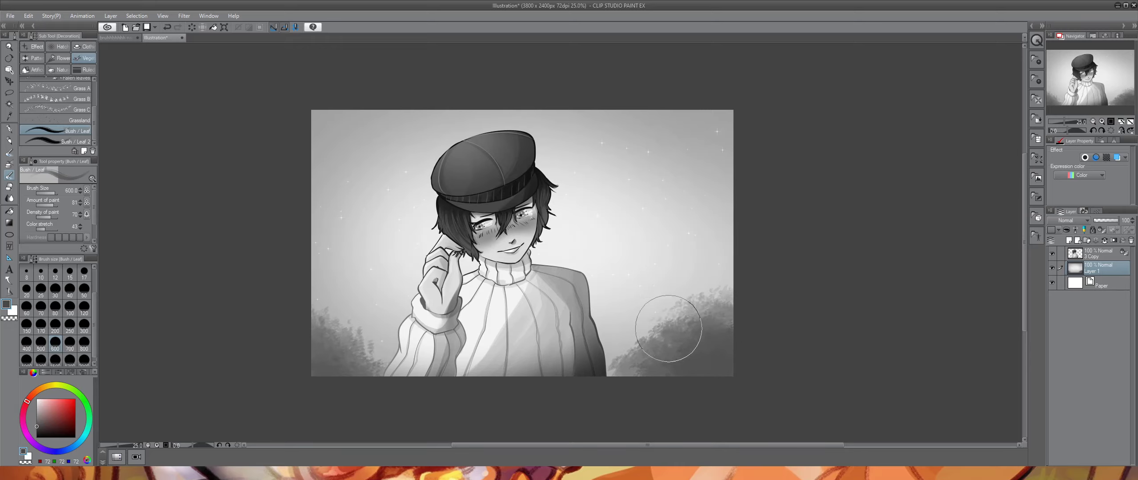
{"action": "mouse_move", "coordinate": [652, 334]}
{"action": "left_mouse_down"}
{"action": "mouse_move", "coordinate": [606, 370]}
{"action": "mouse_move", "coordinate": [633, 353]}
{"action": "mouse_move", "coordinate": [616, 350]}
{"action": "left_mouse_up"}
{"action": "mouse_move", "coordinate": [663, 323]}
{"action": "left_mouse_down"}
{"action": "mouse_move", "coordinate": [684, 300]}
{"action": "mouse_move", "coordinate": [708, 301]}
{"action": "mouse_move", "coordinate": [710, 289]}
{"action": "mouse_move", "coordinate": [700, 305]}
{"action": "mouse_move", "coordinate": [658, 307]}
{"action": "mouse_move", "coordinate": [634, 322]}
{"action": "mouse_move", "coordinate": [611, 343]}
{"action": "mouse_move", "coordinate": [598, 367]}
{"action": "left_mouse_up"}
{"action": "mouse_move", "coordinate": [382, 359]}
{"action": "left_mouse_down"}
{"action": "mouse_move", "coordinate": [380, 343]}
{"action": "mouse_move", "coordinate": [325, 316]}
{"action": "mouse_move", "coordinate": [337, 268]}
{"action": "left_mouse_up"}
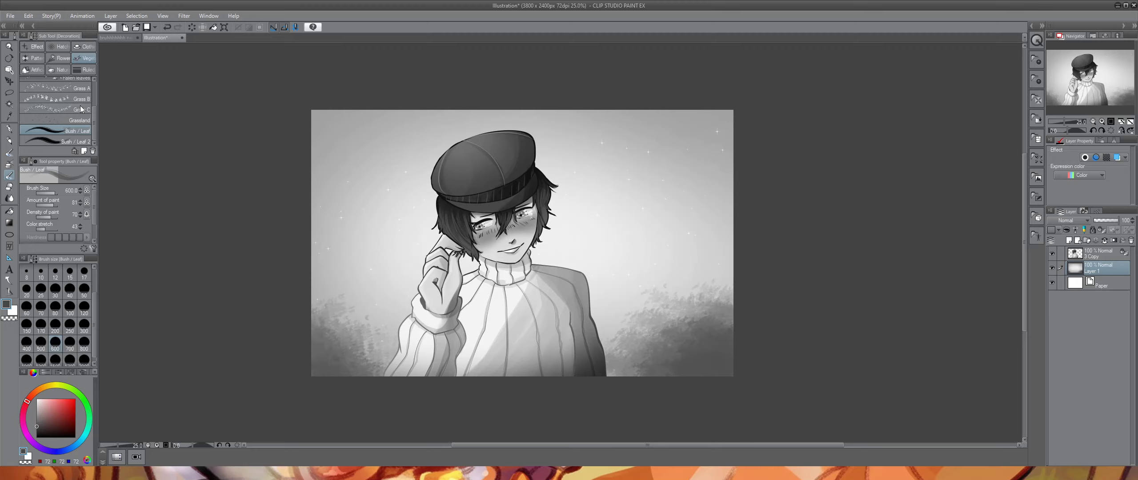
- Browse the vegetation and flower brushes and the downloaded materials for further background decoration
{"action": "scroll", "coordinate": [86, 97], "scroll_direction": "up", "scroll_amount": 3}
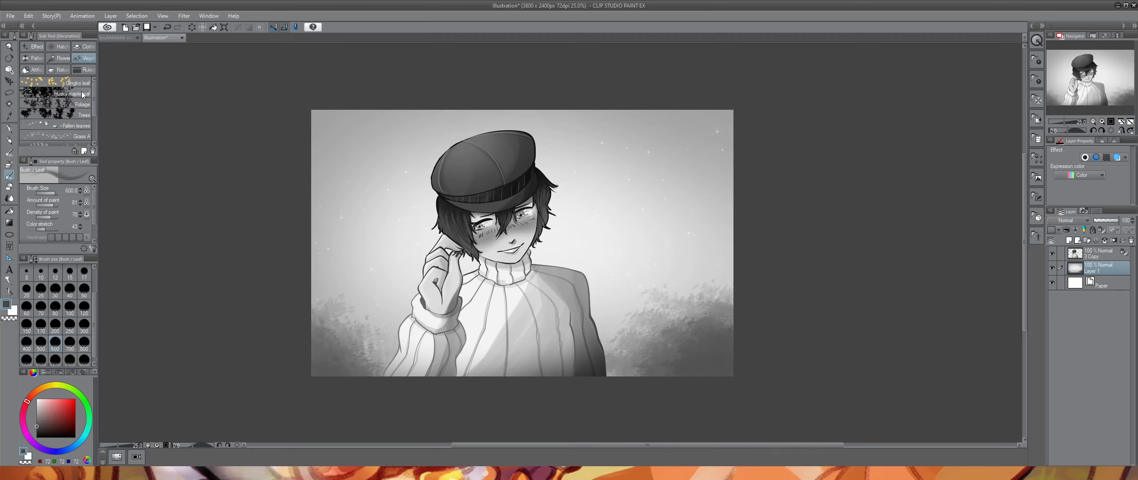
{"action": "left_click", "coordinate": [90, 95]}
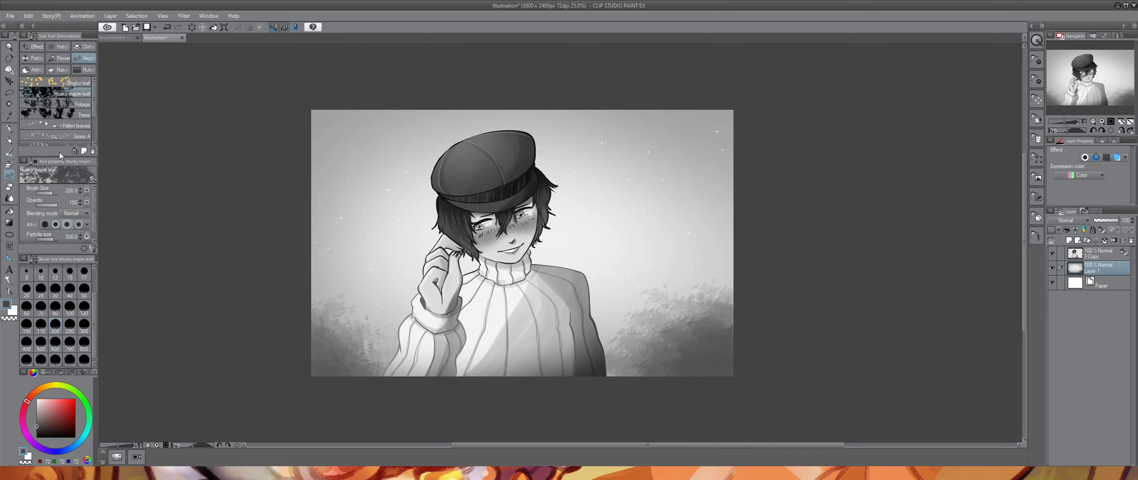
{"action": "left_click", "coordinate": [59, 58]}
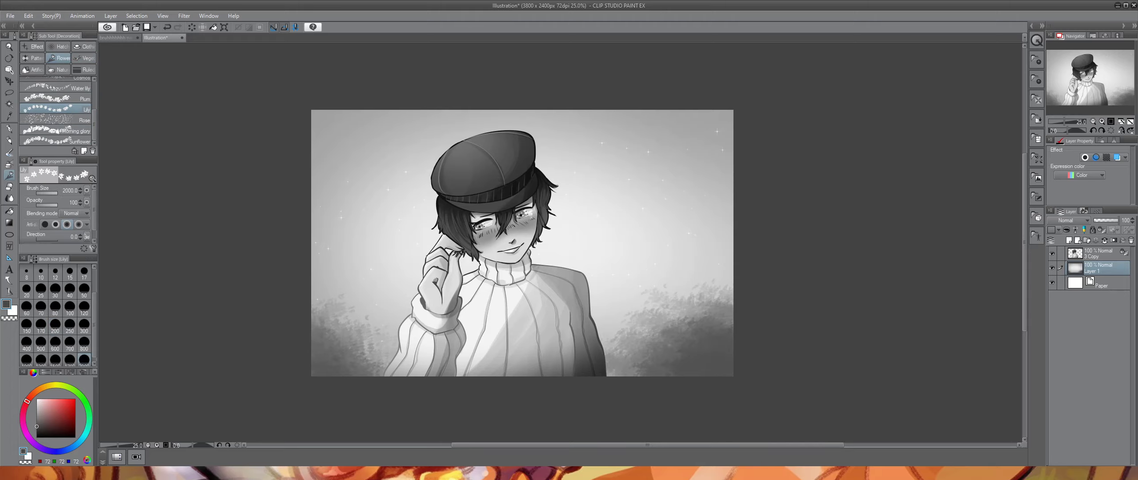
{"action": "left_click", "coordinate": [1036, 119]}
{"action": "scroll", "coordinate": [1026, 134], "scroll_direction": "down", "scroll_amount": 3}
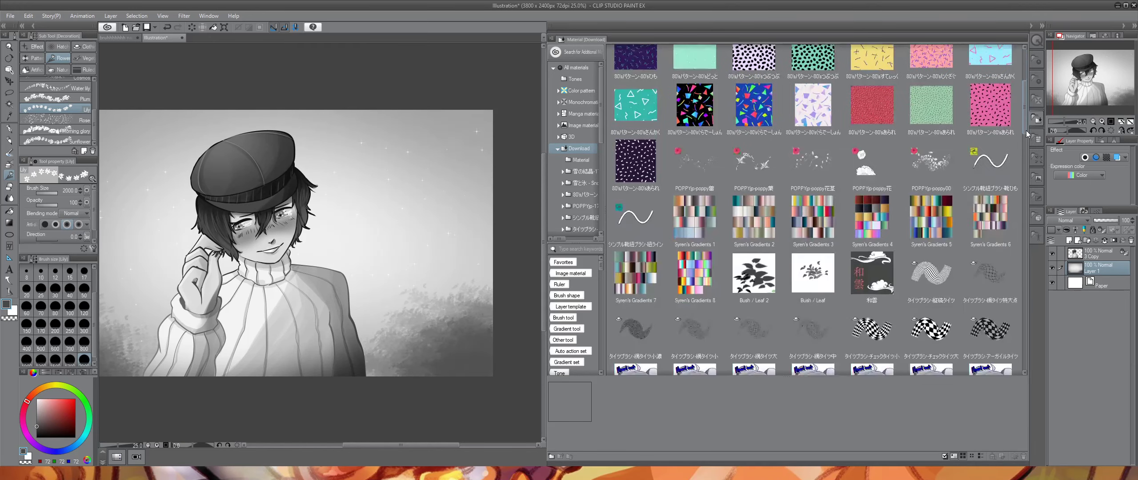
{"action": "left_click_drag", "start_coordinate": [1026, 134], "coordinate": [1019, 71]}
{"action": "left_click", "coordinate": [1037, 117]}
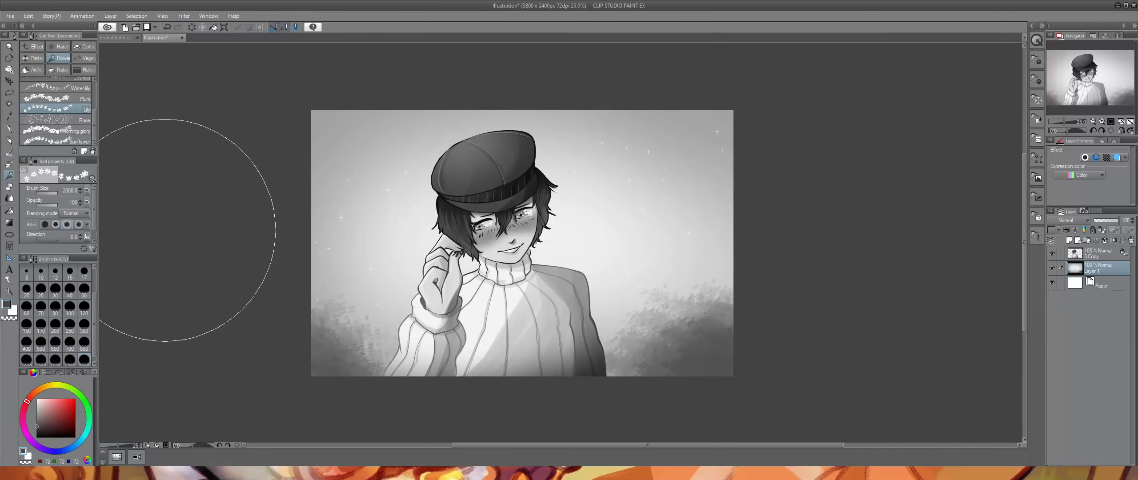
- Stamp Morning glory garlands behind the figure at size 800 on a new layer above the background, retrying the placement
{"action": "left_click", "coordinate": [73, 131]}
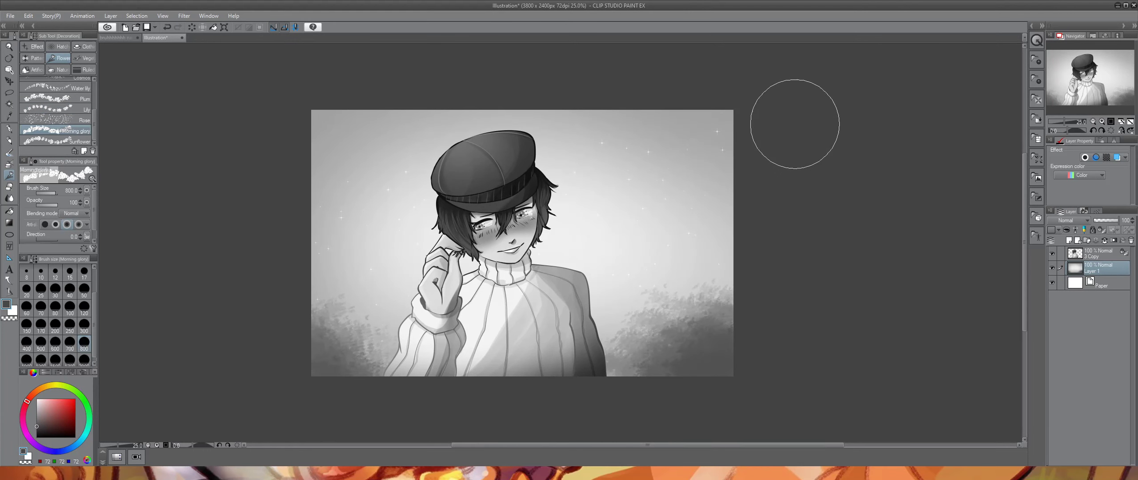
{"action": "left_click_drag", "start_coordinate": [765, 196], "coordinate": [193, 216]}
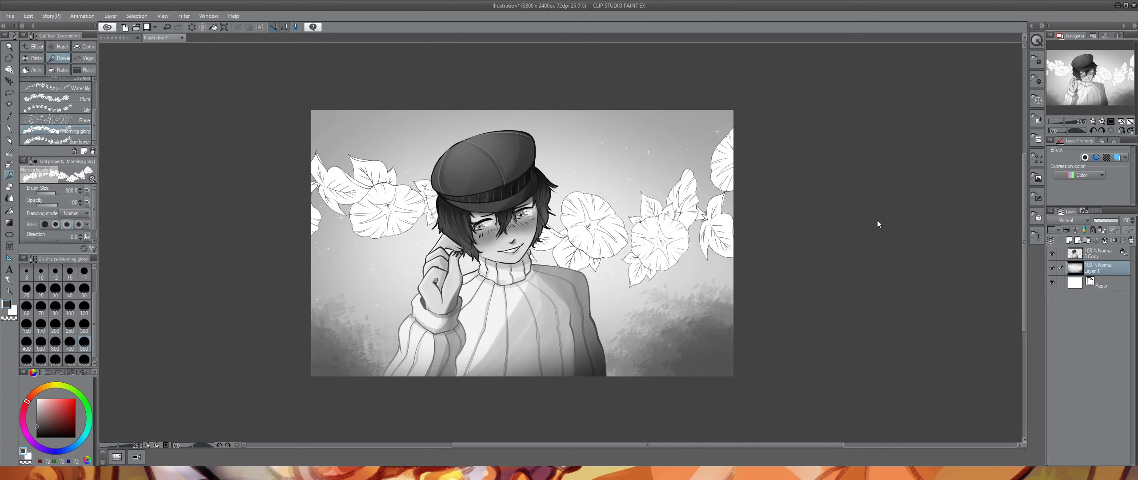
{"action": "key", "text": "ctrl+z"}
{"action": "left_click", "coordinate": [1069, 240]}
{"action": "left_click_drag", "start_coordinate": [965, 129], "coordinate": [916, 138]}
{"action": "mouse_move", "coordinate": [673, 196]}
{"action": "left_mouse_down"}
{"action": "mouse_move", "coordinate": [401, 219]}
{"action": "mouse_move", "coordinate": [222, 262]}
{"action": "left_mouse_up"}
{"action": "key", "text": "ctrl+z"}
{"action": "mouse_move", "coordinate": [731, 143]}
{"action": "left_mouse_down"}
{"action": "mouse_move", "coordinate": [558, 252]}
{"action": "mouse_move", "coordinate": [187, 200]}
{"action": "mouse_move", "coordinate": [711, 249]}
{"action": "left_mouse_up"}
{"action": "key", "text": "ctrl+z"}
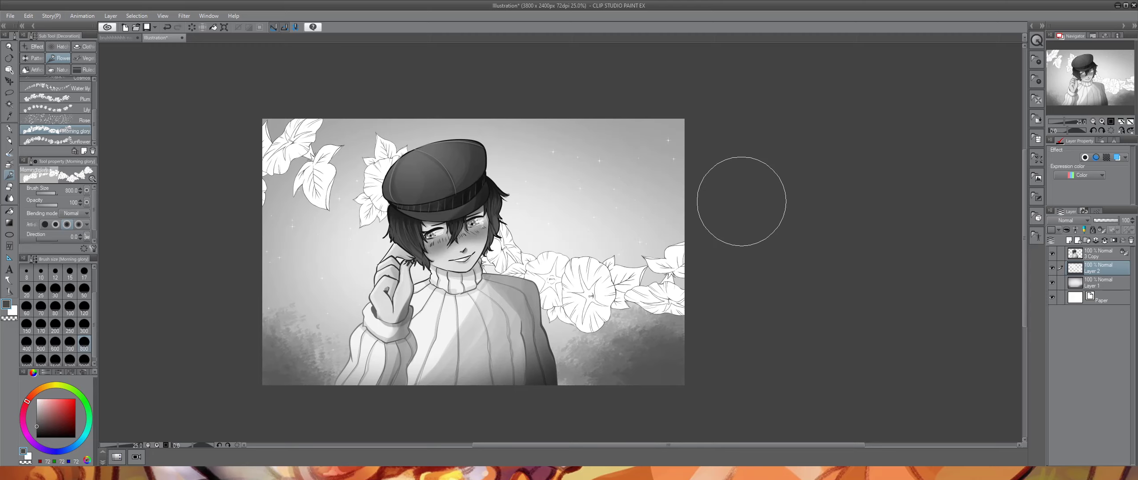
- Try another morning glory garland and large lilies at size 2000 behind the figure, and undo both
{"action": "mouse_move", "coordinate": [706, 280]}
{"action": "left_mouse_down"}
{"action": "mouse_move", "coordinate": [383, 272]}
{"action": "mouse_move", "coordinate": [114, 330]}
{"action": "left_mouse_up"}
{"action": "key", "text": "ctrl+z"}
{"action": "left_click", "coordinate": [67, 108]}
{"action": "left_click", "coordinate": [562, 224]}
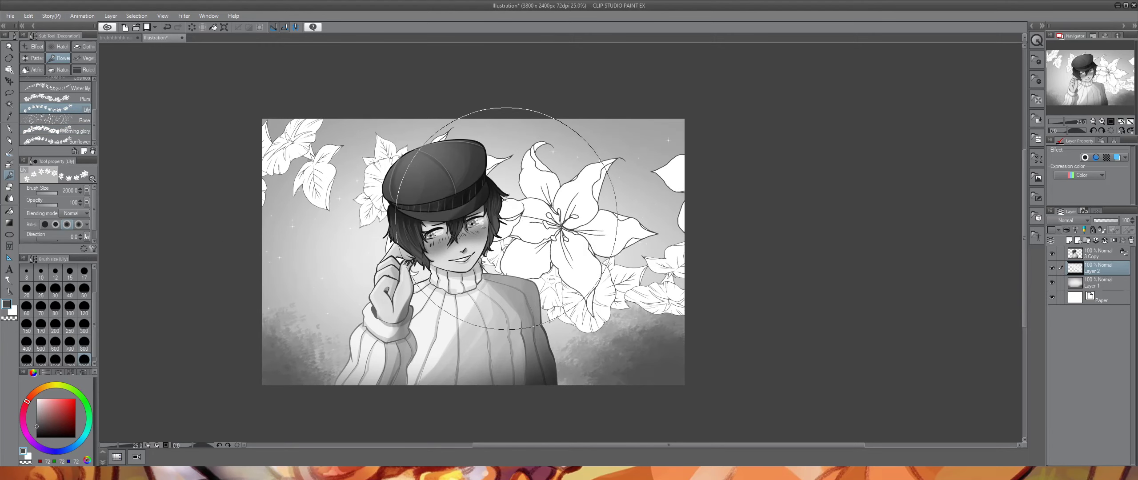
{"action": "key", "text": "ctrl+z"}
- Try plum blossom garlands across the background at sizes 150 and 300, undoing each one
{"action": "left_click", "coordinate": [67, 98]}
{"action": "left_click_drag", "start_coordinate": [265, 190], "coordinate": [709, 241]}
{"action": "key", "text": "ctrl+z"}
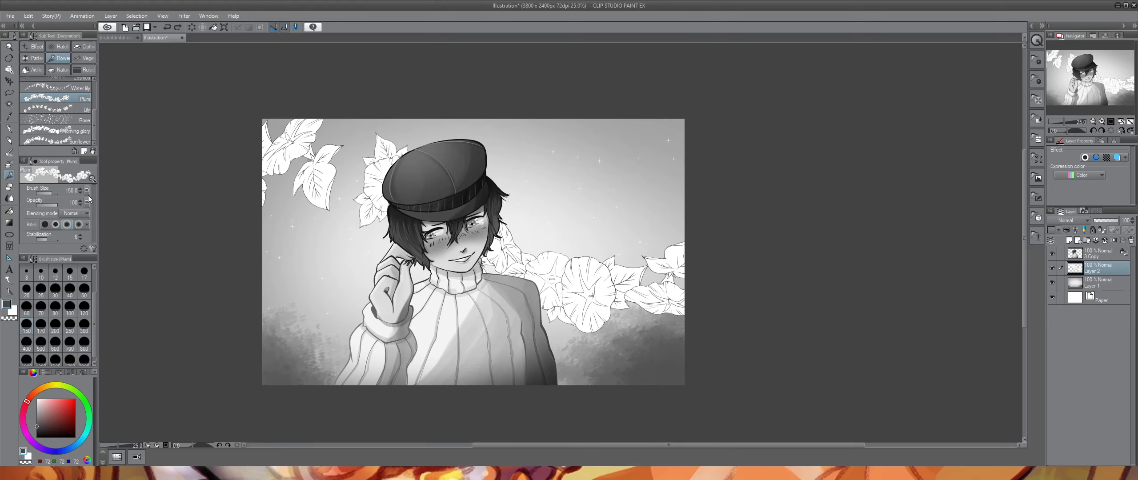
{"action": "left_click", "coordinate": [79, 331]}
{"action": "left_click_drag", "start_coordinate": [243, 210], "coordinate": [784, 265]}
{"action": "key", "text": "ctrl+z"}
{"action": "mouse_move", "coordinate": [233, 209]}
{"action": "left_mouse_down"}
{"action": "mouse_move", "coordinate": [389, 218]}
{"action": "mouse_move", "coordinate": [711, 333]}
{"action": "mouse_move", "coordinate": [192, 240]}
{"action": "mouse_move", "coordinate": [310, 261]}
{"action": "mouse_move", "coordinate": [659, 248]}
{"action": "left_mouse_up"}
{"action": "key", "text": "ctrl+z"}
{"action": "key", "text": "ctrl+z"}
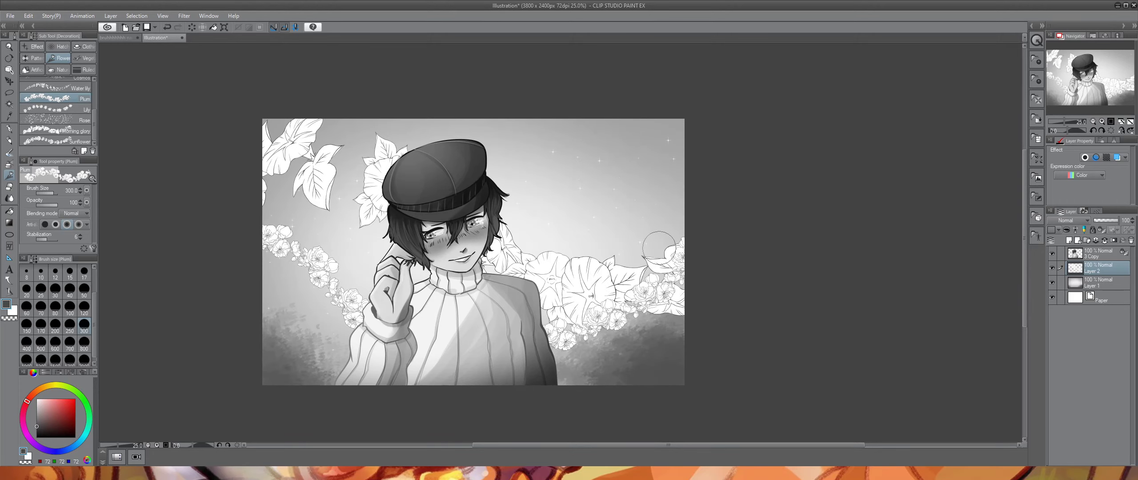
{"action": "key", "text": "ctrl+z"}
{"action": "mouse_move", "coordinate": [249, 231]}
{"action": "left_mouse_down"}
{"action": "mouse_move", "coordinate": [427, 320]}
{"action": "mouse_move", "coordinate": [798, 158]}
{"action": "left_mouse_up"}
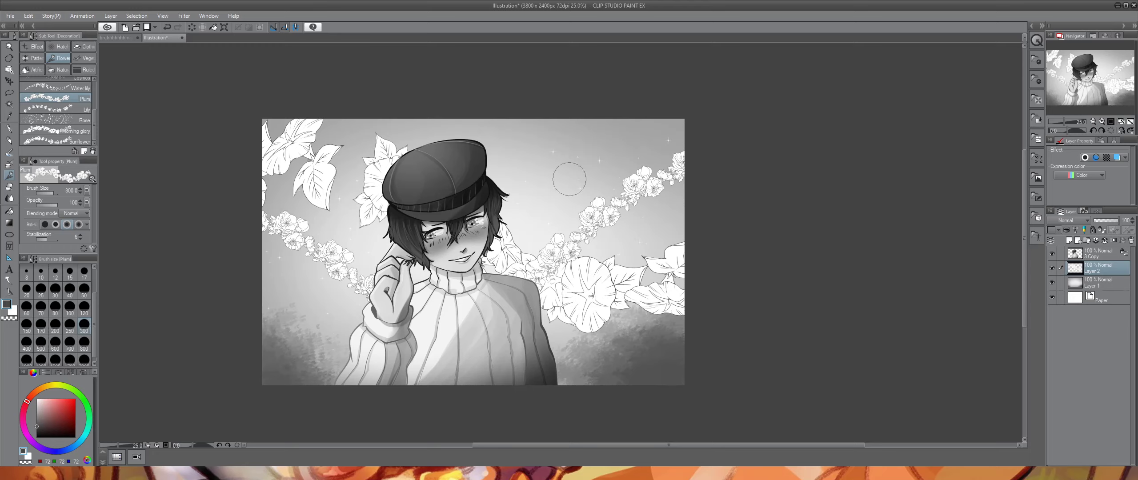
{"action": "key", "text": "ctrl+z"}
- Try scattering roses over the background with the Rose brush at size 2000, and undo them
{"action": "left_click", "coordinate": [78, 131]}
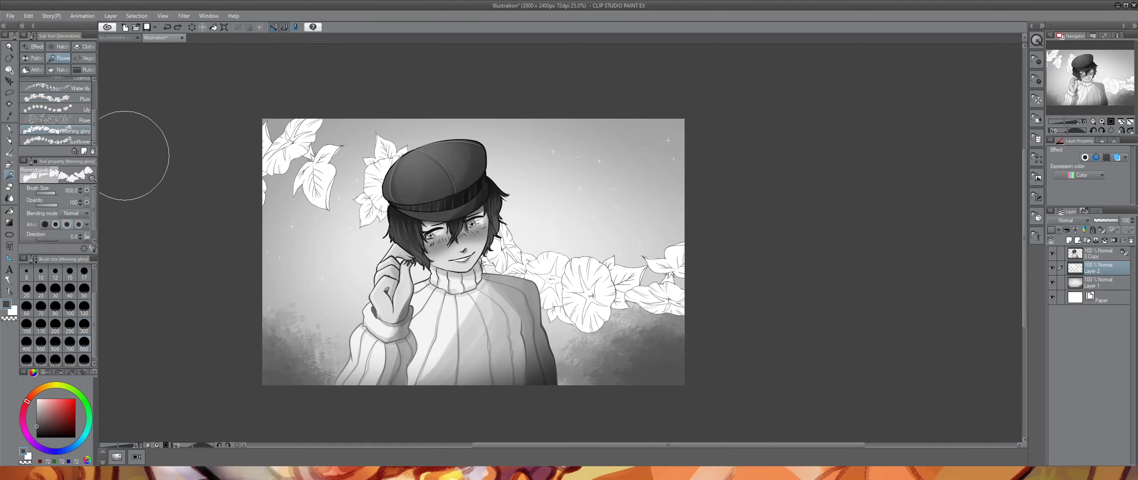
{"action": "left_click", "coordinate": [67, 120]}
{"action": "mouse_move", "coordinate": [311, 249]}
{"action": "left_mouse_down"}
{"action": "mouse_move", "coordinate": [257, 210]}
{"action": "mouse_move", "coordinate": [602, 247]}
{"action": "mouse_move", "coordinate": [629, 109]}
{"action": "mouse_move", "coordinate": [610, 195]}
{"action": "mouse_move", "coordinate": [695, 234]}
{"action": "mouse_move", "coordinate": [680, 212]}
{"action": "mouse_move", "coordinate": [515, 291]}
{"action": "mouse_move", "coordinate": [331, 164]}
{"action": "left_mouse_up"}
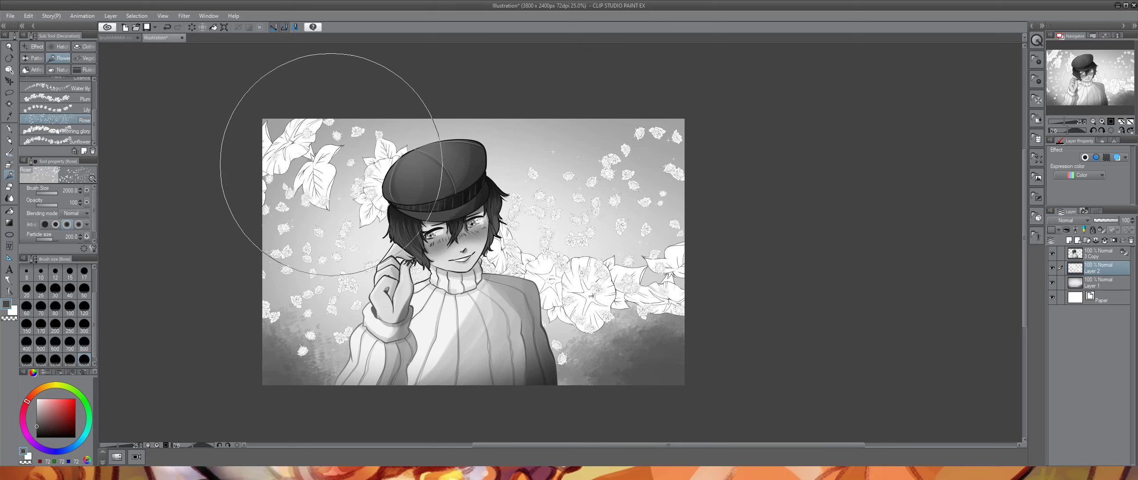
{"action": "key", "text": "ctrl+z"}
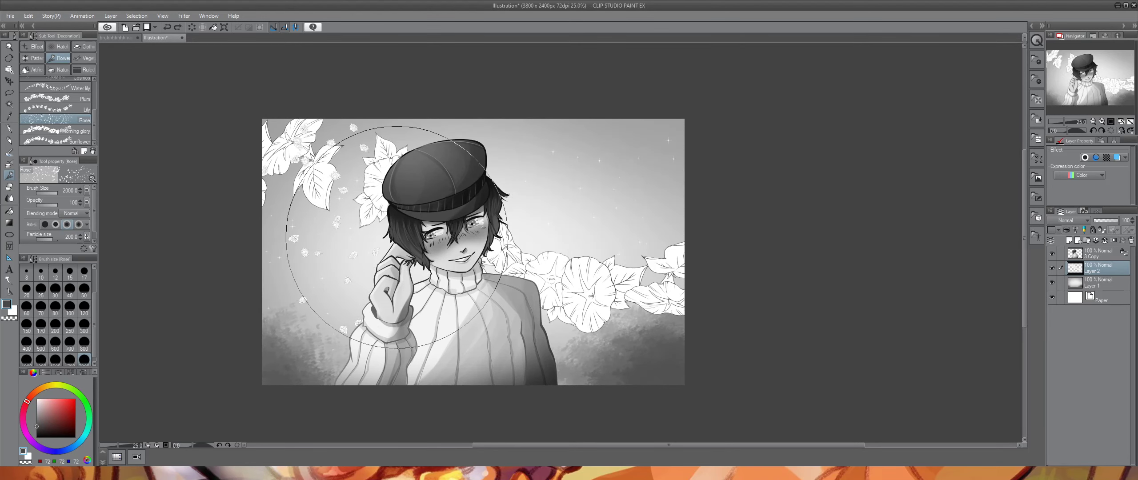
{"action": "key", "text": "ctrl+z"}
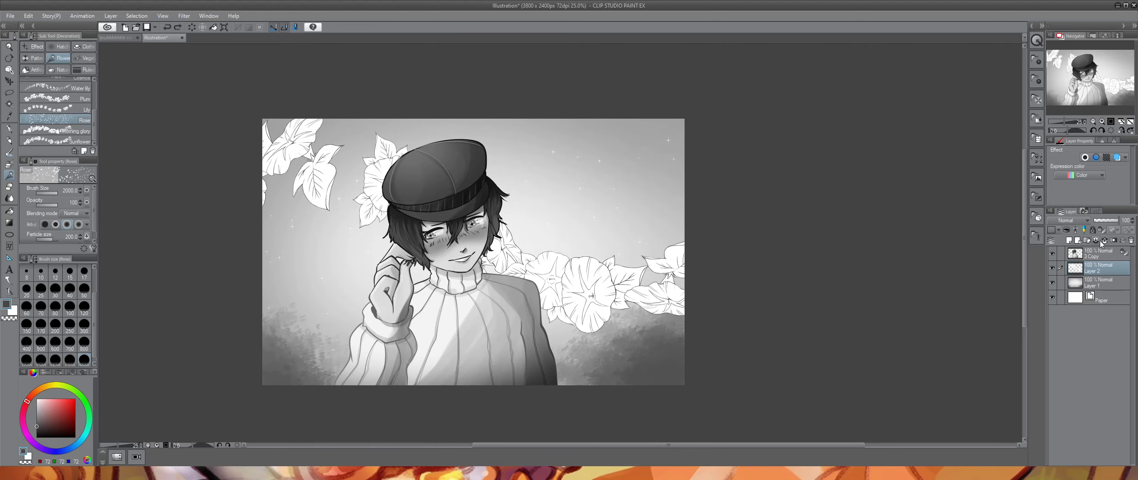
- Add a new layer above the flowers, clip it to the flower layer and set its blending mode to Multiply
{"action": "left_click", "coordinate": [1069, 240]}
{"action": "left_click", "coordinate": [1066, 230]}
{"action": "left_click", "coordinate": [1066, 220]}
{"action": "left_click", "coordinate": [1061, 250]}
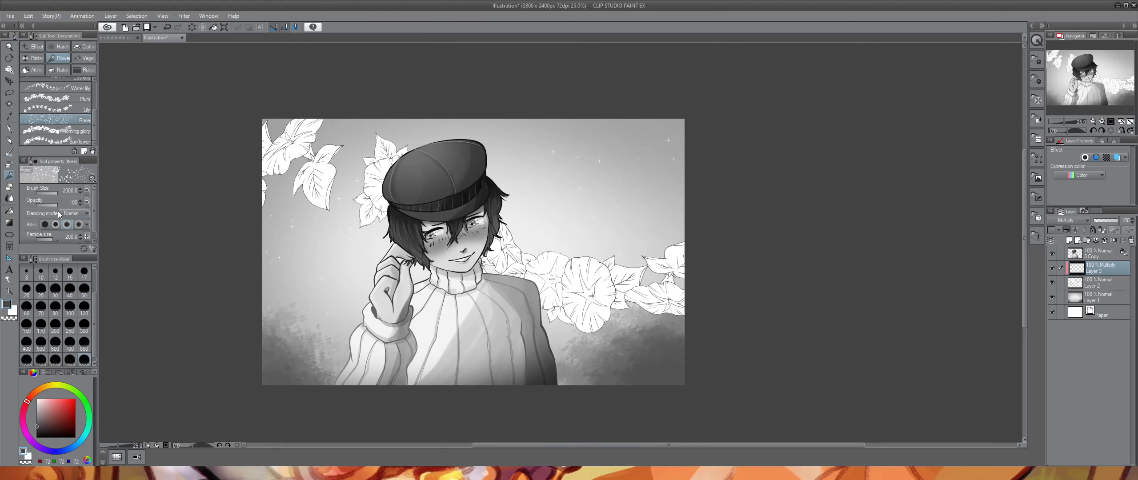
- Try shading the white flowers with the Soft airbrush at size 2000 and softly erasing parts, and clear the shading layer
{"action": "left_click", "coordinate": [9, 163]}
{"action": "left_click", "coordinate": [75, 437]}
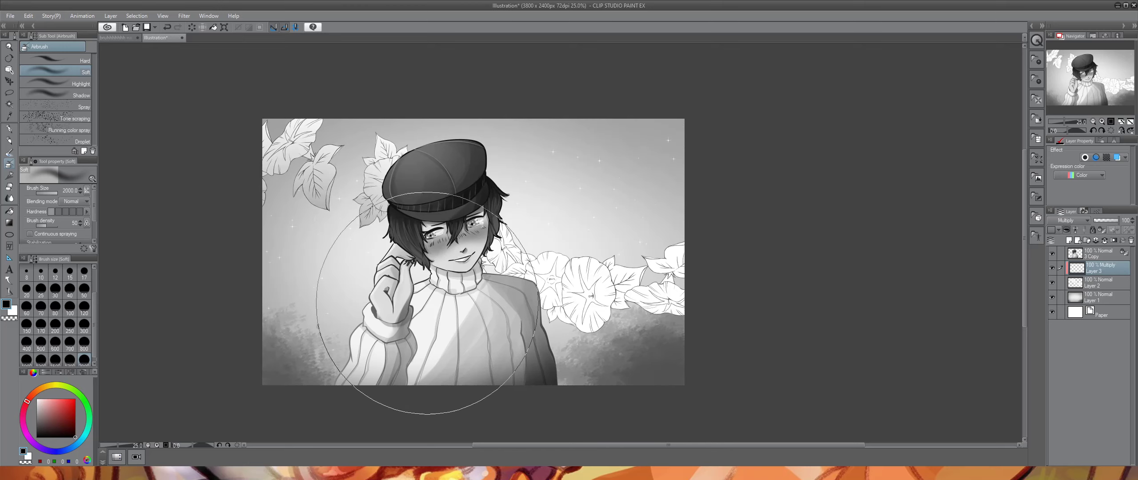
{"action": "left_click_drag", "start_coordinate": [427, 303], "coordinate": [705, 233]}
{"action": "key", "text": "ctrl+z"}
{"action": "mouse_move", "coordinate": [248, 251]}
{"action": "left_mouse_down"}
{"action": "mouse_move", "coordinate": [572, 367]}
{"action": "mouse_move", "coordinate": [733, 306]}
{"action": "left_mouse_up"}
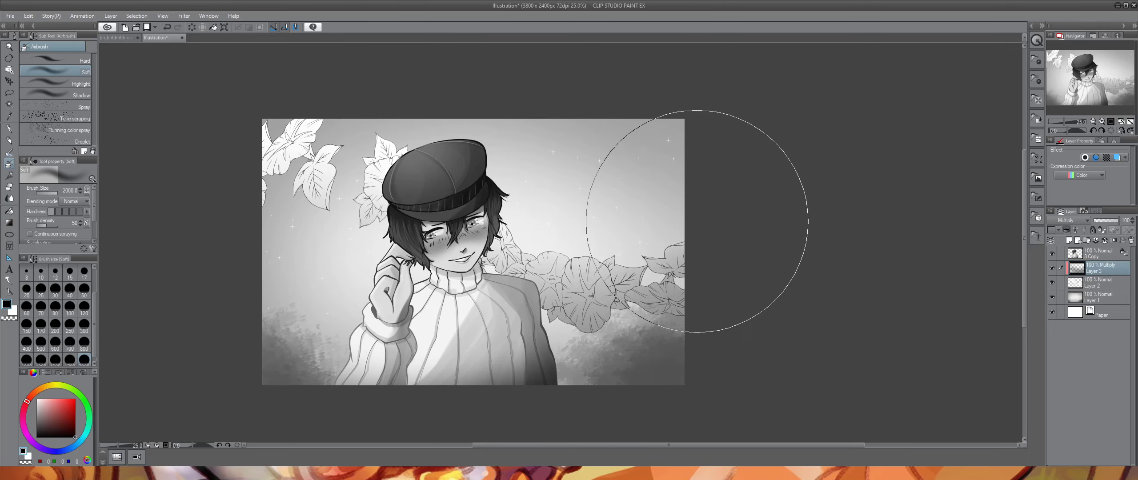
{"action": "mouse_move", "coordinate": [697, 221]}
{"action": "left_mouse_down"}
{"action": "mouse_move", "coordinate": [419, 305]}
{"action": "mouse_move", "coordinate": [564, 462]}
{"action": "left_mouse_up"}
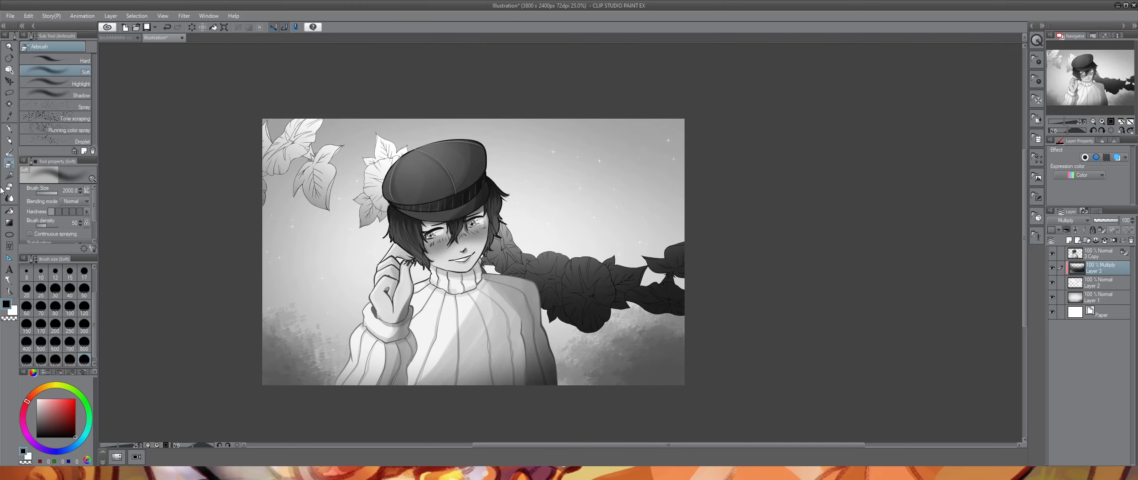
{"action": "key", "text": "e"}
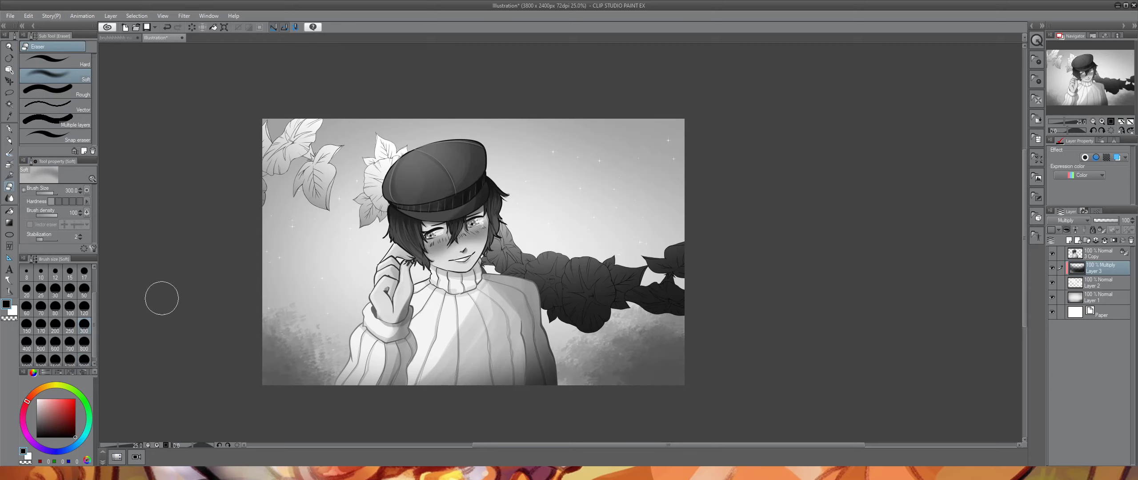
{"action": "mouse_move", "coordinate": [525, 213]}
{"action": "left_mouse_down"}
{"action": "mouse_move", "coordinate": [601, 265]}
{"action": "mouse_move", "coordinate": [707, 216]}
{"action": "mouse_move", "coordinate": [539, 265]}
{"action": "mouse_move", "coordinate": [689, 268]}
{"action": "mouse_move", "coordinate": [644, 306]}
{"action": "mouse_move", "coordinate": [488, 289]}
{"action": "left_mouse_up"}
{"action": "left_click", "coordinate": [192, 27]}
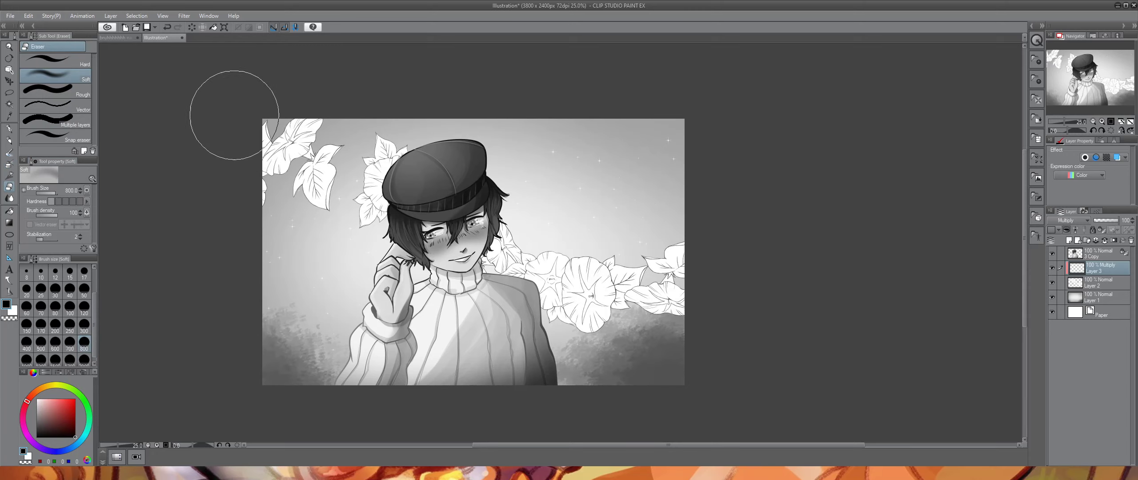
- Clear the flower layer and merge the empty Multiply layer down into it
{"action": "left_click", "coordinate": [1097, 282]}
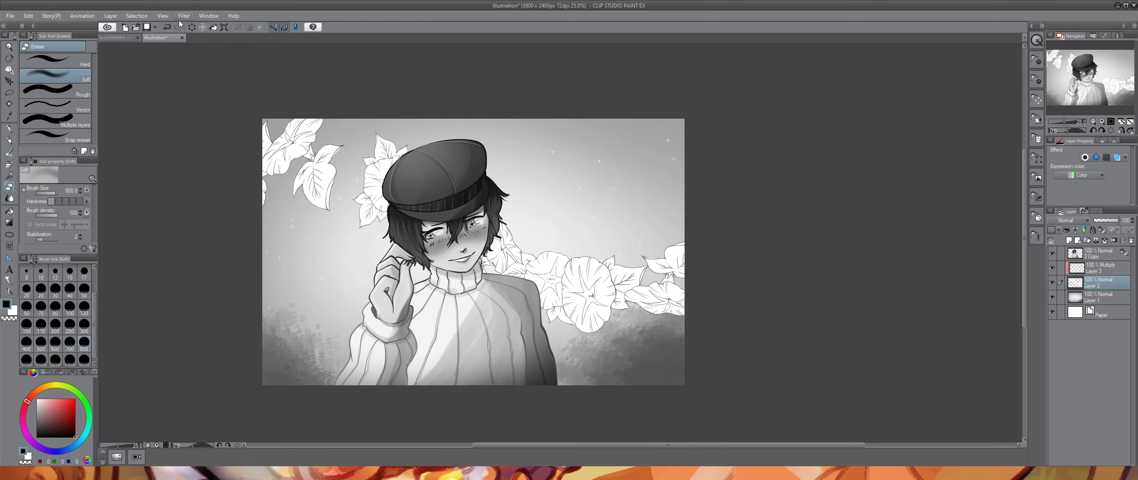
{"action": "left_click", "coordinate": [191, 27]}
{"action": "left_click", "coordinate": [1098, 268]}
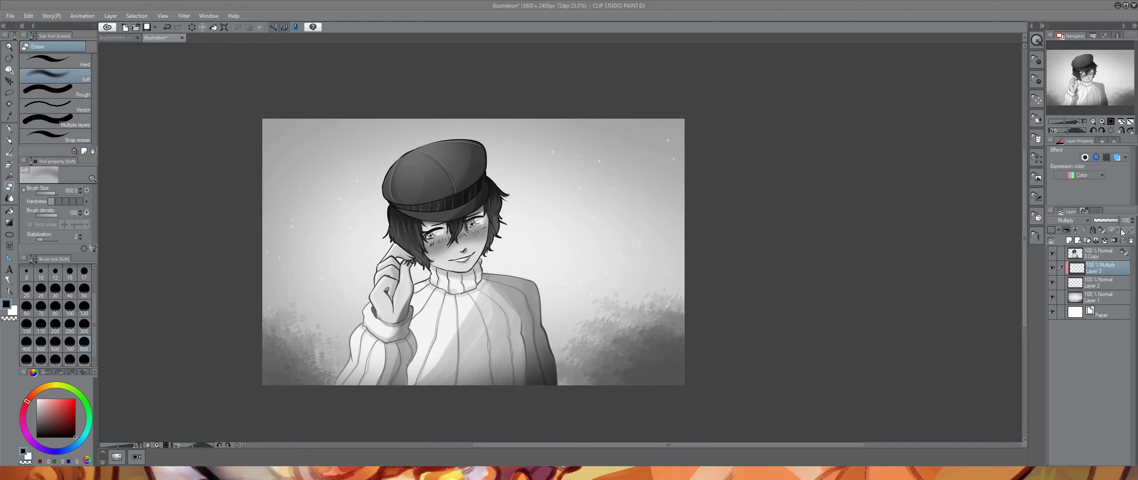
{"action": "key", "text": "ctrl+e"}
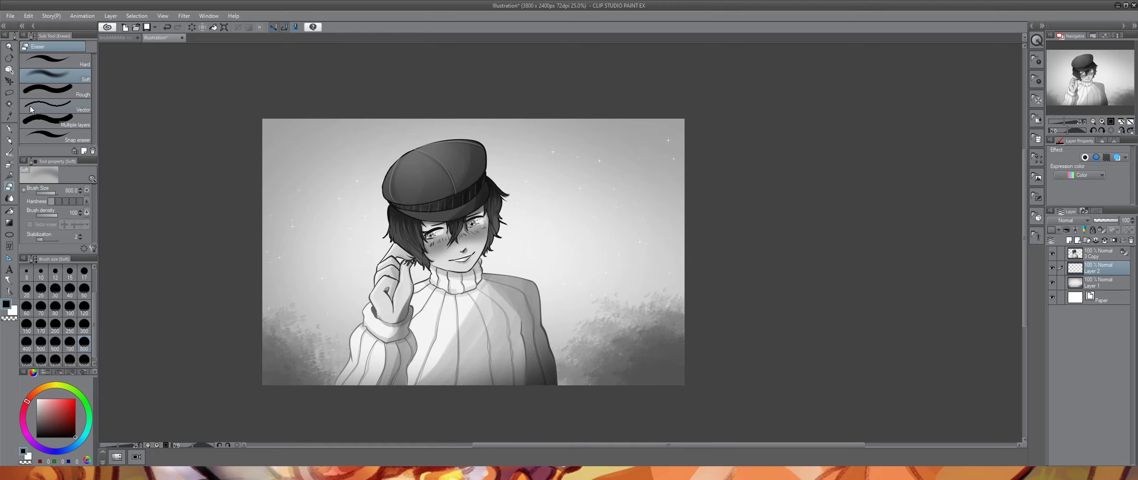
- Scatter small blossoms and petals over the background with the Cherry and Cherry petal brushes at size 2000
{"action": "left_click", "coordinate": [9, 128]}
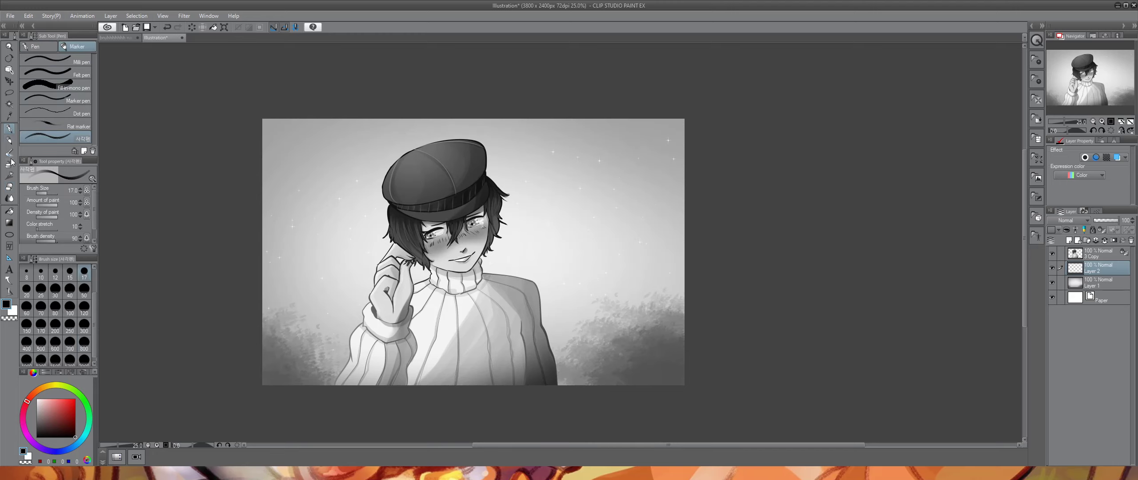
{"action": "left_click", "coordinate": [9, 175]}
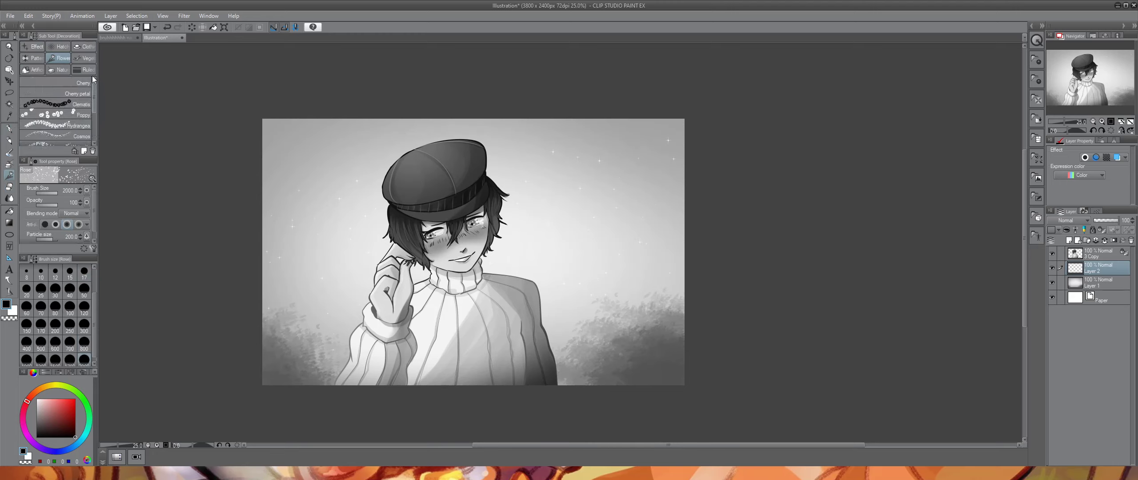
{"action": "left_click", "coordinate": [84, 82]}
{"action": "mouse_move", "coordinate": [222, 134]}
{"action": "left_mouse_down"}
{"action": "mouse_move", "coordinate": [736, 209]}
{"action": "mouse_move", "coordinate": [202, 291]}
{"action": "left_mouse_up"}
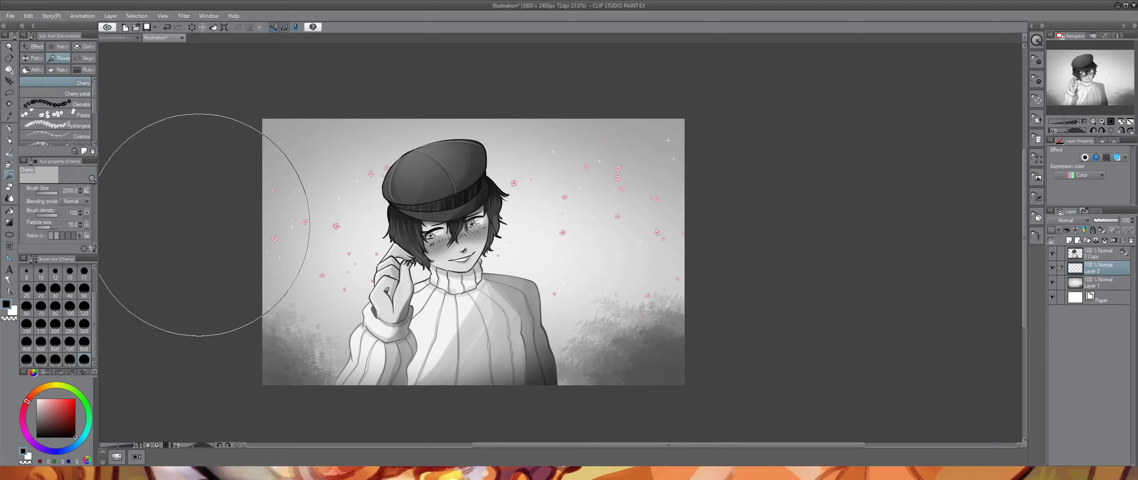
{"action": "left_click", "coordinate": [78, 93]}
{"action": "mouse_move", "coordinate": [574, 191]}
{"action": "left_mouse_down"}
{"action": "mouse_move", "coordinate": [351, 302]}
{"action": "mouse_move", "coordinate": [233, 212]}
{"action": "left_mouse_up"}
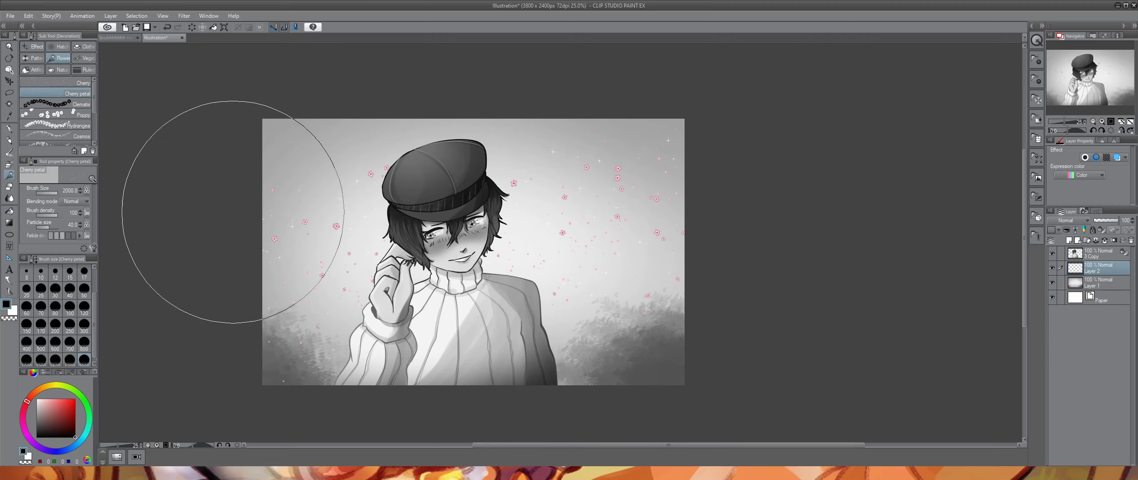
{"action": "key", "text": "ctrl+z"}
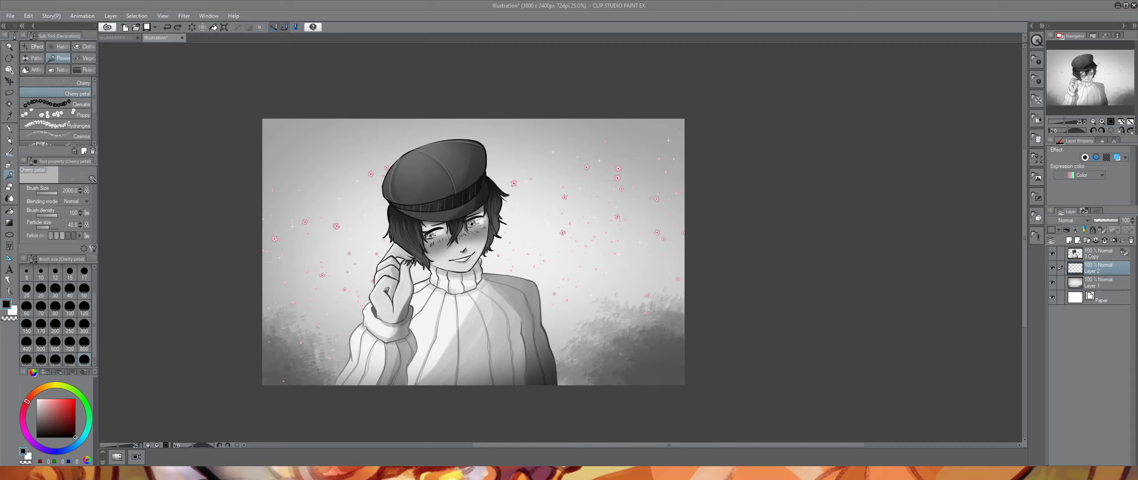
- Desaturate the pink blossoms and petals to grey and merge their layer into the background layer
{"action": "left_click_drag", "start_coordinate": [603, 195], "coordinate": [631, 202]}
{"action": "key", "text": "ctrl+u"}
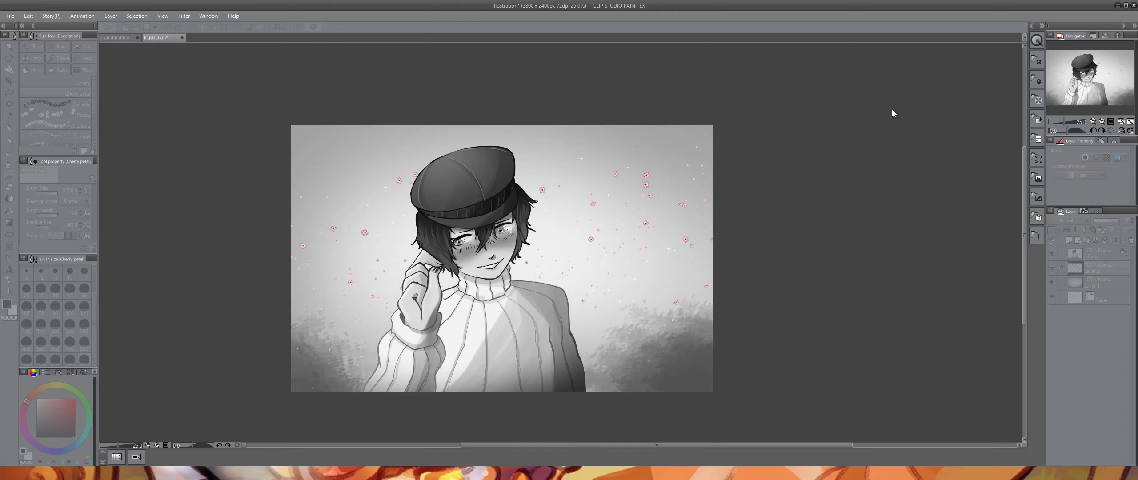
{"action": "left_click_drag", "start_coordinate": [891, 110], "coordinate": [727, 125]}
{"action": "left_click", "coordinate": [1105, 241]}
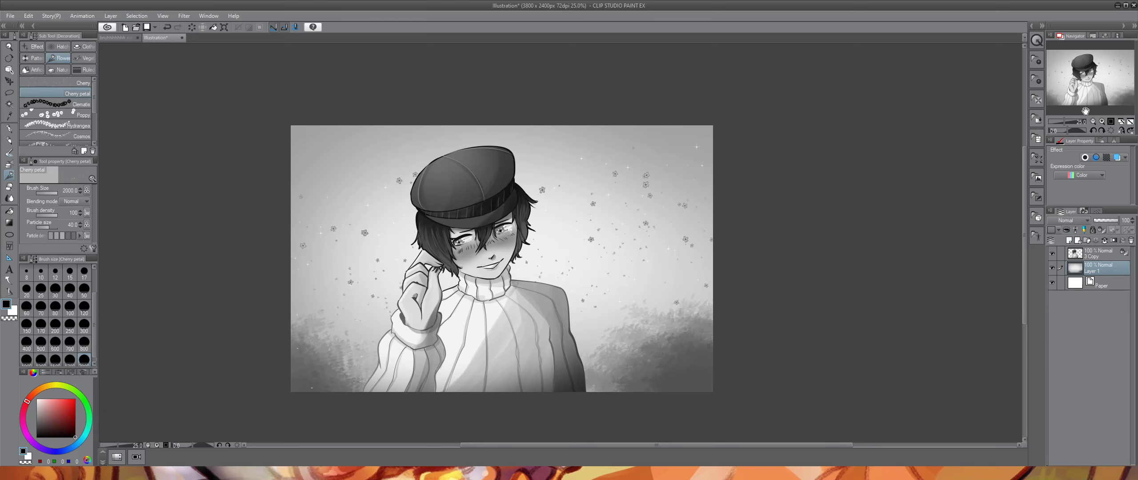
- Choose the size 17 marker and add a new layer between the background and the character
{"action": "left_click", "coordinate": [1102, 121]}
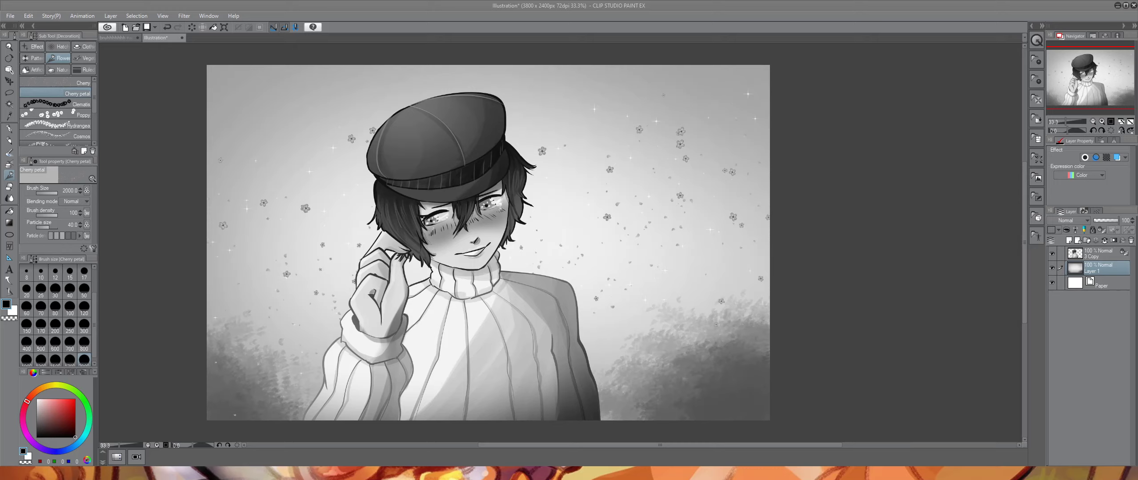
{"action": "key", "text": "p"}
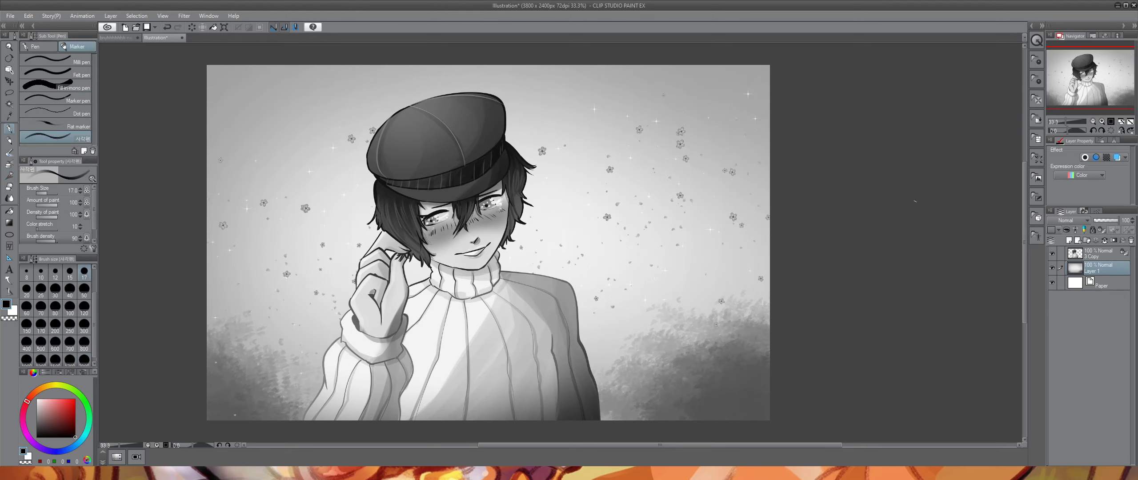
{"action": "left_click", "coordinate": [1069, 240]}
- Try several freehand speech bubble outlines beside the character's face, undoing each one
{"action": "mouse_move", "coordinate": [528, 249]}
{"action": "left_mouse_down"}
{"action": "mouse_move", "coordinate": [549, 235]}
{"action": "mouse_move", "coordinate": [552, 247]}
{"action": "left_mouse_up"}
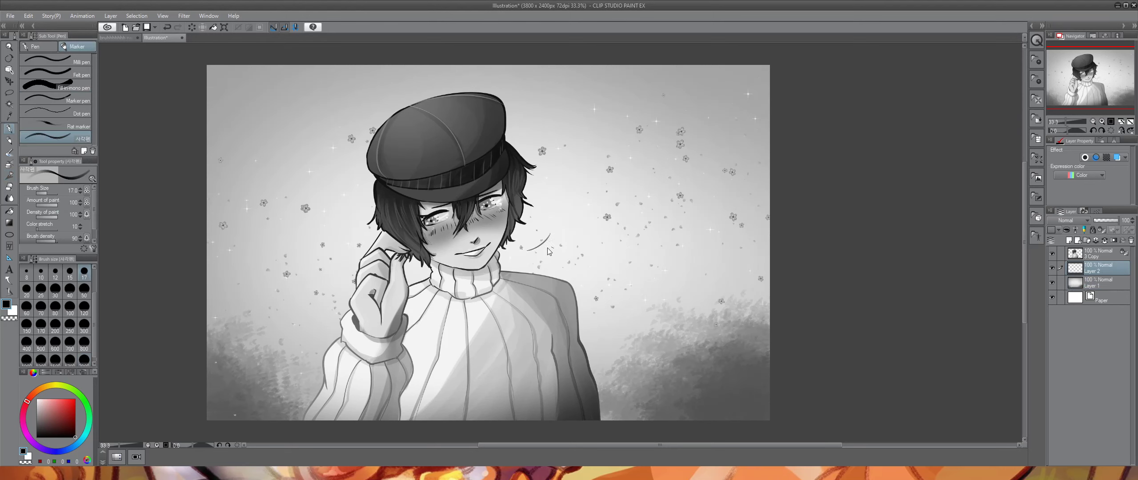
{"action": "key", "text": "ctrl+z"}
{"action": "key", "text": "ctrl+z"}
{"action": "key", "text": "ctrl+z"}
{"action": "key", "text": "ctrl+z"}
{"action": "key", "text": "ctrl+z"}
{"action": "mouse_move", "coordinate": [565, 215]}
{"action": "left_mouse_down"}
{"action": "mouse_move", "coordinate": [559, 224]}
{"action": "mouse_move", "coordinate": [572, 223]}
{"action": "left_mouse_up"}
{"action": "key", "text": "ctrl+z"}
{"action": "key", "text": "ctrl+z"}
{"action": "key", "text": "ctrl+z"}
{"action": "key", "text": "ctrl+z"}
{"action": "key", "text": "ctrl+z"}
{"action": "key", "text": "ctrl+z"}
{"action": "mouse_move", "coordinate": [552, 241]}
{"action": "left_mouse_down"}
{"action": "mouse_move", "coordinate": [523, 255]}
{"action": "mouse_move", "coordinate": [672, 240]}
{"action": "mouse_move", "coordinate": [540, 214]}
{"action": "left_mouse_up"}
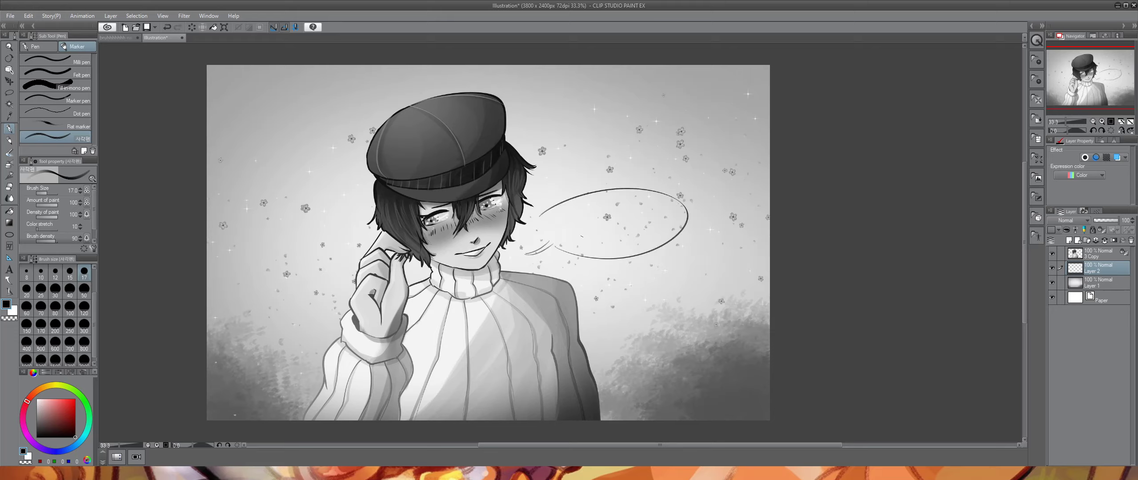
{"action": "key", "text": "ctrl+z"}
{"action": "key", "text": "ctrl+z"}
{"action": "key", "text": "ctrl+z"}
- Draw a thin oval speech bubble beside the face with a small tail pointing towards the character's mouth
{"action": "mouse_move", "coordinate": [525, 256]}
{"action": "left_mouse_down"}
{"action": "mouse_move", "coordinate": [633, 256]}
{"action": "mouse_move", "coordinate": [585, 198]}
{"action": "mouse_move", "coordinate": [531, 234]}
{"action": "left_mouse_up"}
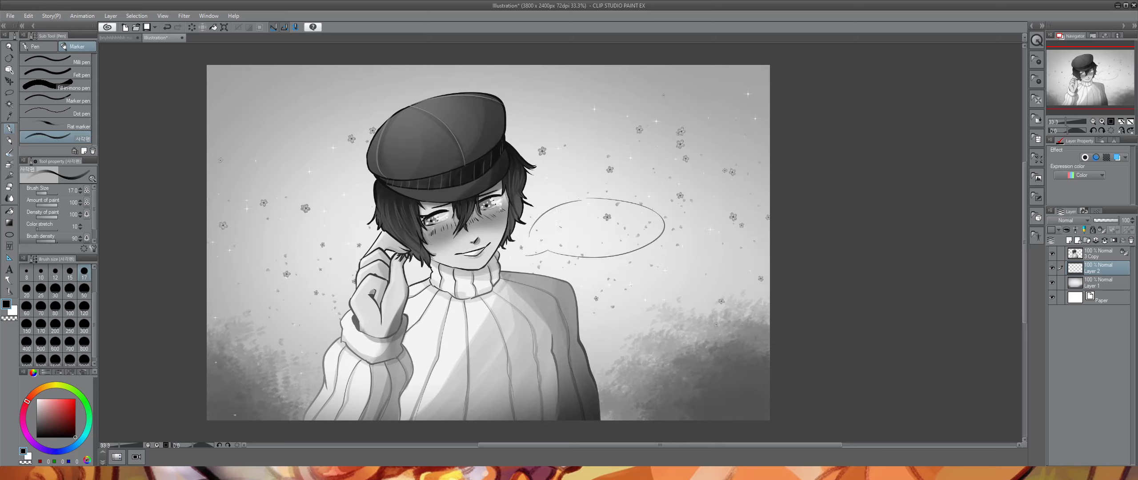
{"action": "key", "text": "ctrl+z"}
{"action": "left_click_drag", "start_coordinate": [583, 198], "coordinate": [548, 237]}
{"action": "mouse_move", "coordinate": [583, 200]}
{"action": "left_mouse_down"}
{"action": "mouse_move", "coordinate": [542, 207]}
{"action": "mouse_move", "coordinate": [545, 240]}
{"action": "left_mouse_up"}
{"action": "key", "text": "ctrl+z"}
{"action": "left_click_drag", "start_coordinate": [583, 199], "coordinate": [538, 241]}
- Fill the inside of the speech bubble with white using the Flat marker at size 800
{"action": "left_click", "coordinate": [53, 126]}
{"action": "left_click", "coordinate": [36, 398]}
{"action": "left_click", "coordinate": [83, 356]}
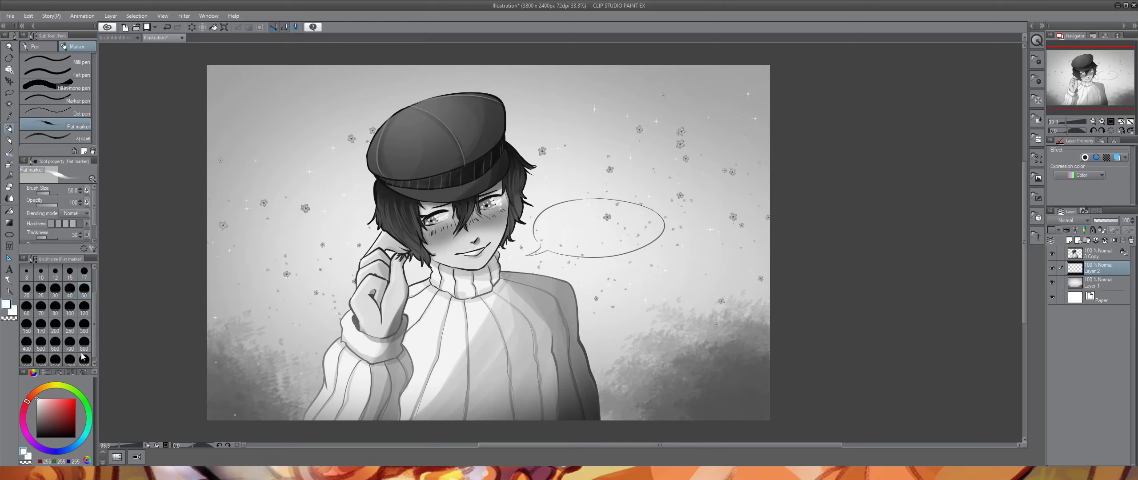
{"action": "left_click", "coordinate": [83, 347]}
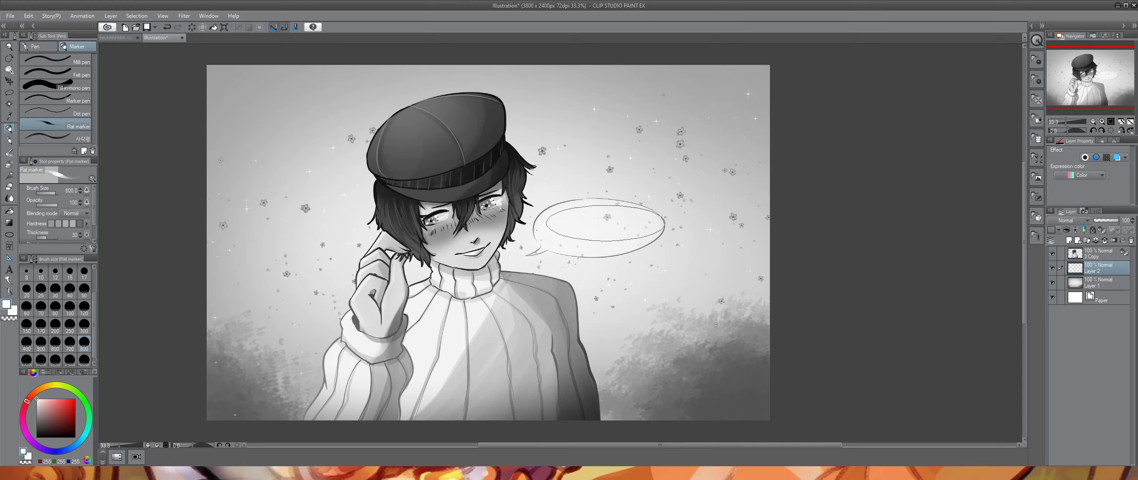
{"action": "mouse_move", "coordinate": [608, 224]}
{"action": "left_mouse_down"}
{"action": "mouse_move", "coordinate": [582, 237]}
{"action": "mouse_move", "coordinate": [609, 229]}
{"action": "mouse_move", "coordinate": [631, 255]}
{"action": "mouse_move", "coordinate": [614, 228]}
{"action": "left_mouse_up"}
- Start a text inside the speech bubble at size 20 and paste the copied dialogue passage into it
{"action": "left_click", "coordinate": [9, 269]}
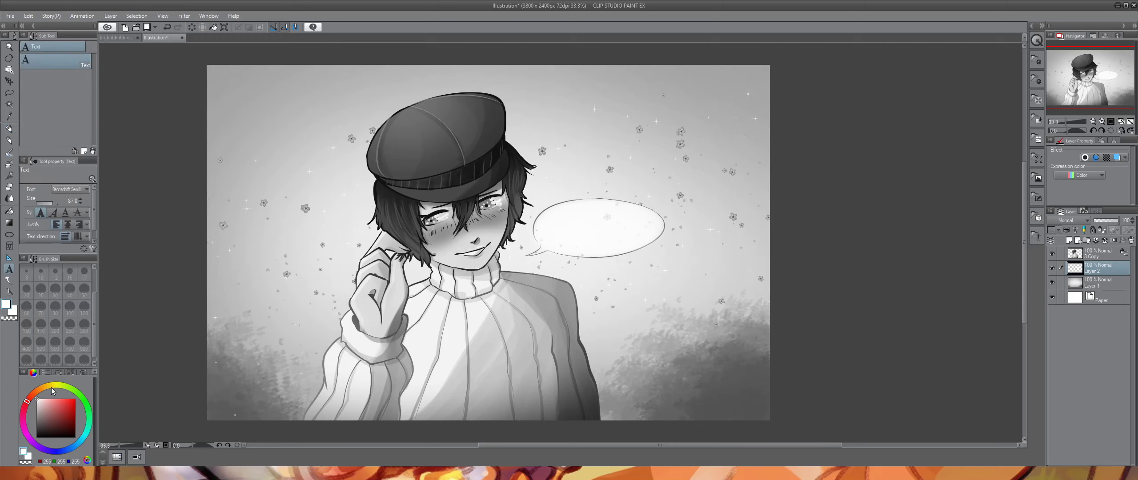
{"action": "left_click", "coordinate": [560, 217]}
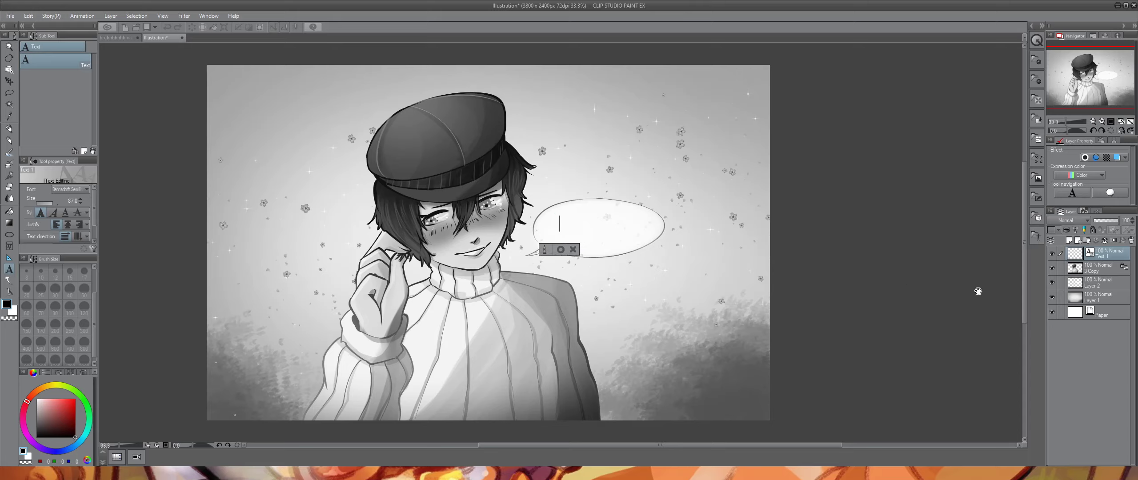
{"action": "left_click_drag", "start_coordinate": [54, 204], "coordinate": [49, 206]}
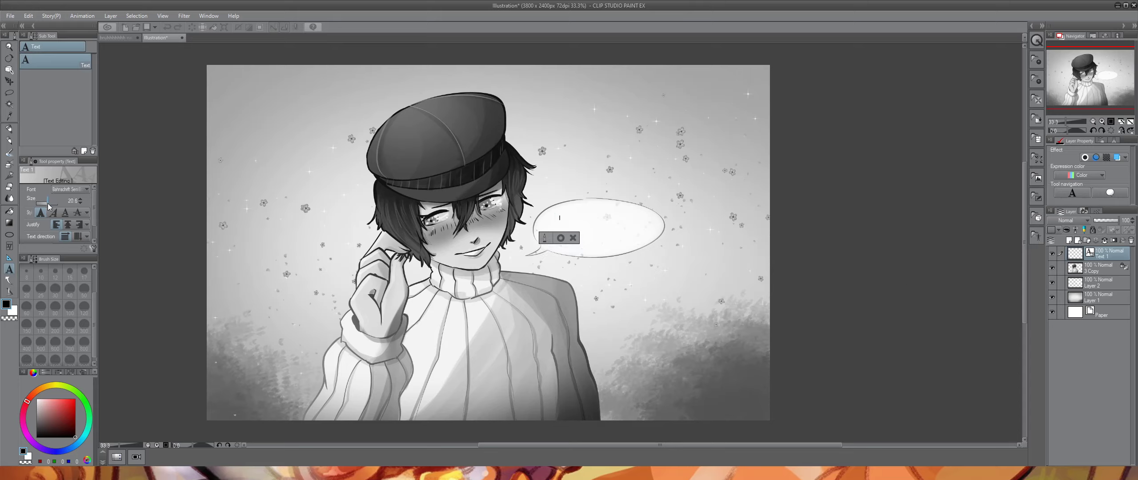
{"action": "left_click", "coordinate": [80, 203]}
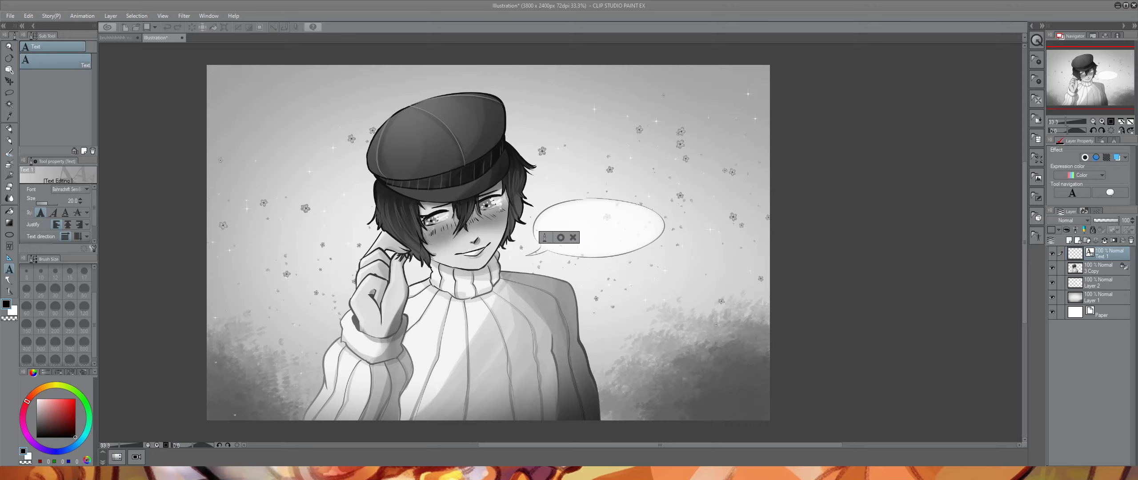
{"action": "key", "text": "ctrl+v"}
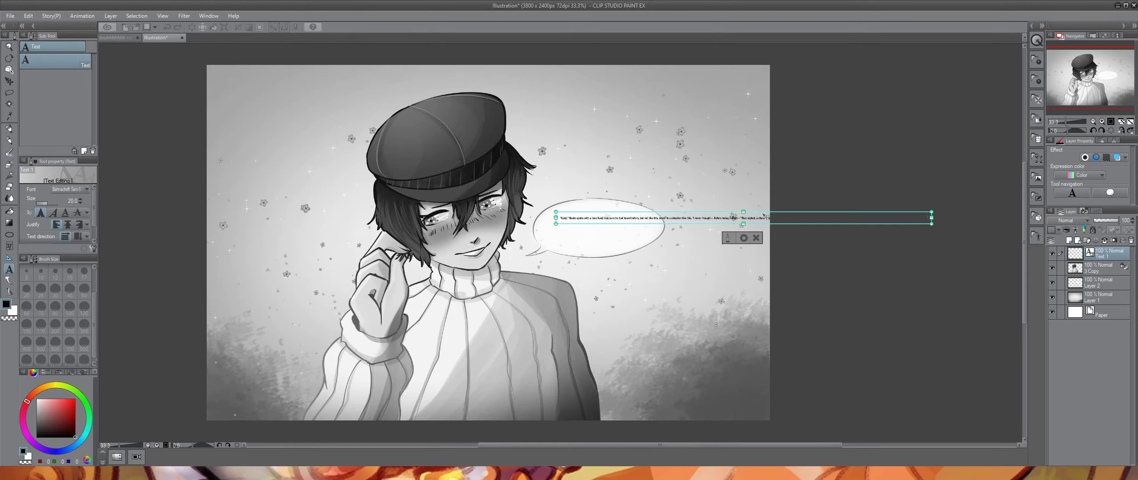
- Delete the first narration, the word "If" and the quotation marks around the opening name, and put the name with ".." on its own line
{"action": "left_click_drag", "start_coordinate": [569, 219], "coordinate": [692, 223]}
{"action": "key", "text": "BackSpace"}
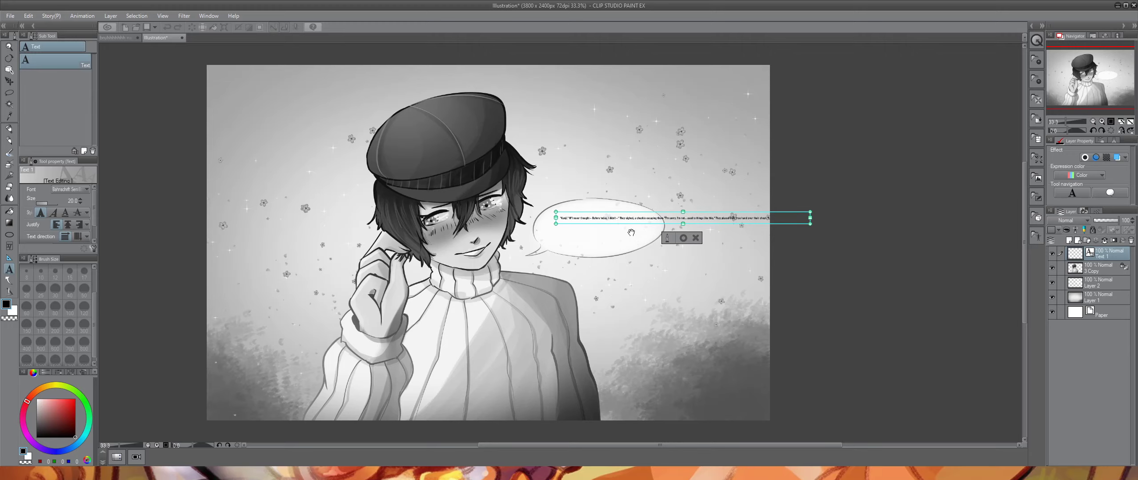
{"action": "scroll", "coordinate": [726, 218], "scroll_direction": "up", "scroll_amount": 1}
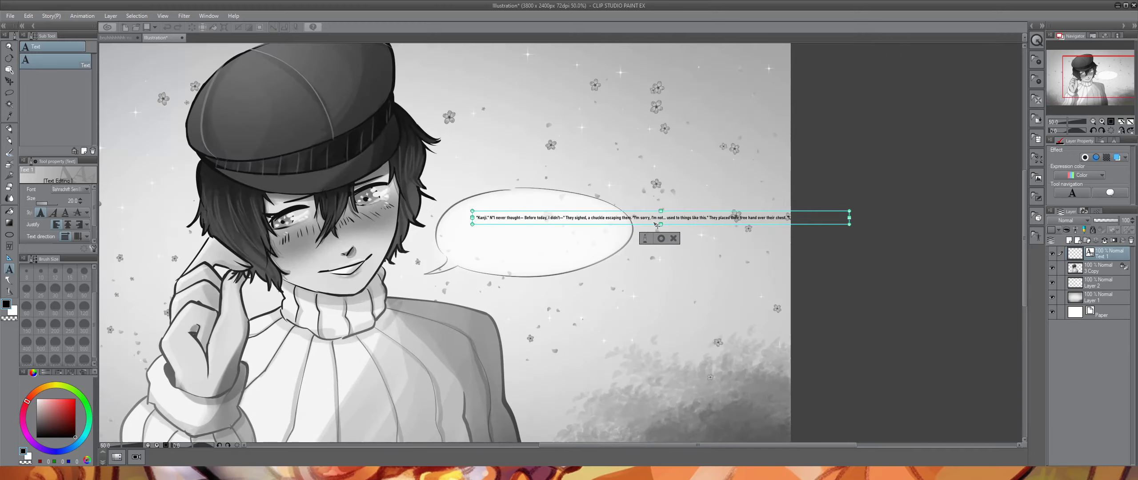
{"action": "key", "text": "BackSpace"}
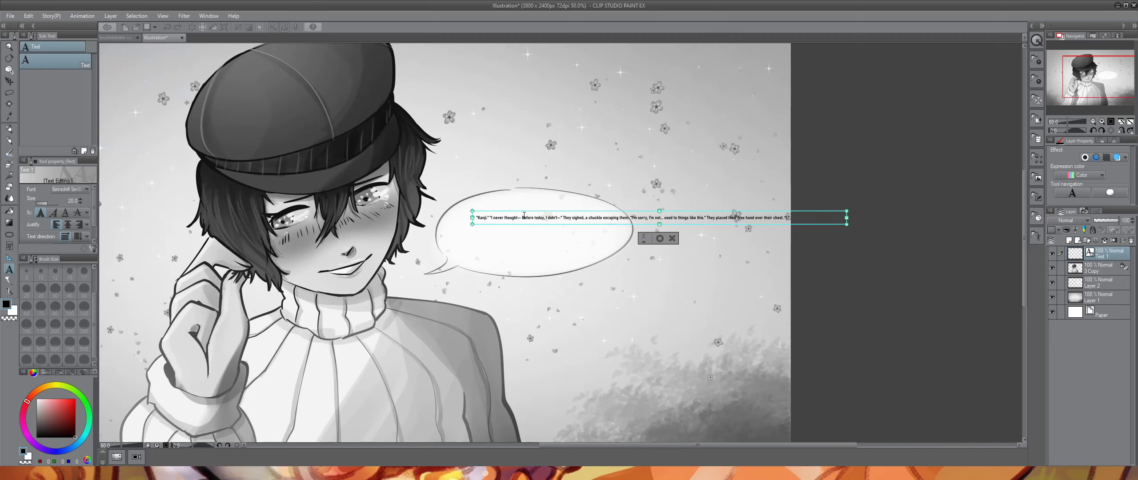
{"action": "key", "text": "BackSpace"}
{"action": "key", "text": "BackSpace"}
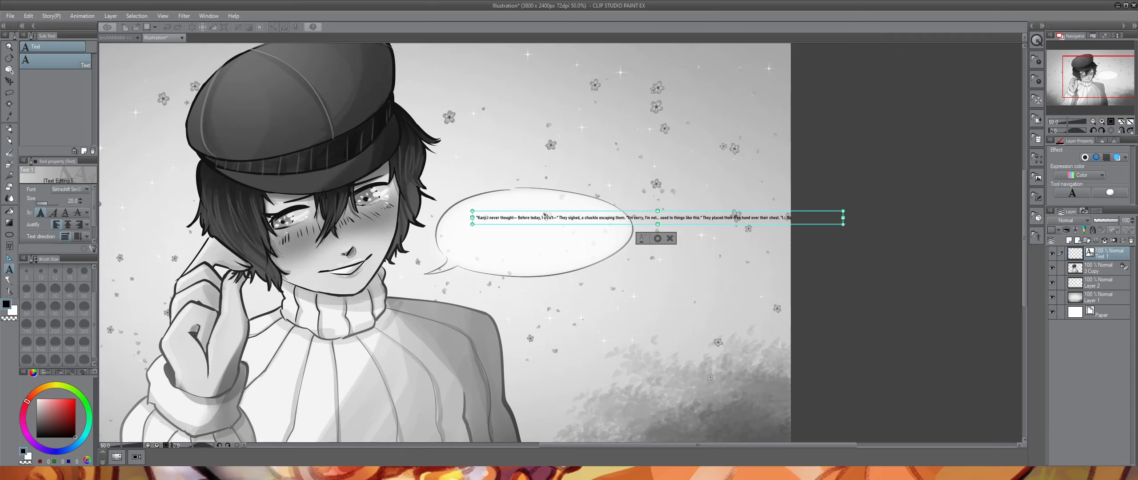
{"action": "type", "text": ".."}
{"action": "key", "text": "Return"}
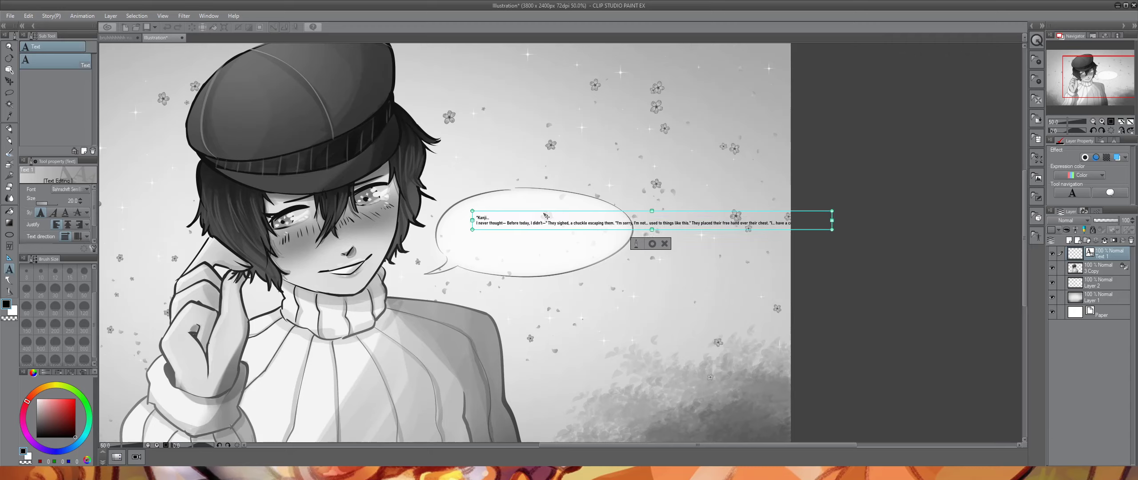
{"action": "left_click", "coordinate": [476, 216]}
{"action": "key", "text": "BackSpace"}
- Delete the remaining narration and everything after "used to things like this.", and break the line before "I'm sorry"
{"action": "left_click_drag", "start_coordinate": [545, 222], "coordinate": [617, 225]}
{"action": "key", "text": "BackSpace"}
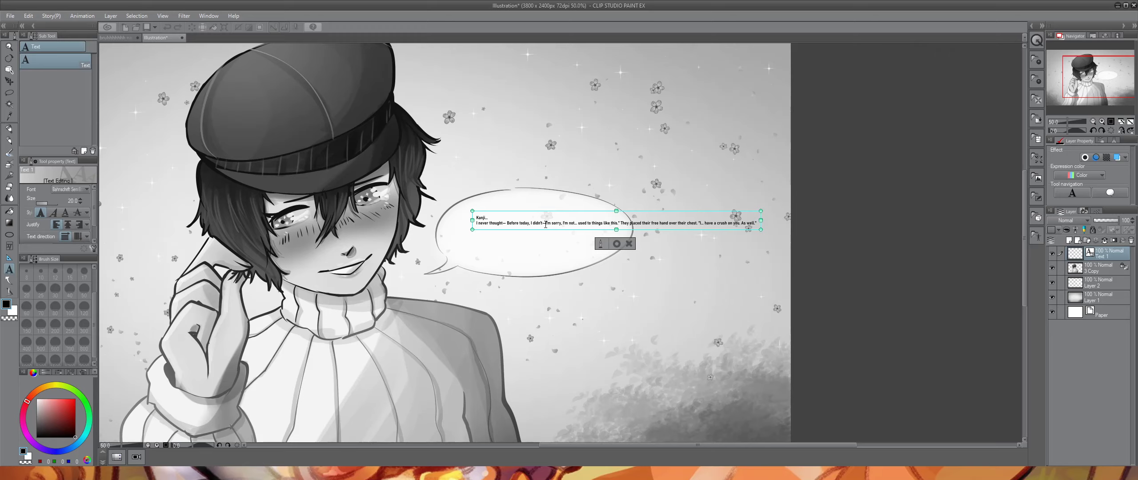
{"action": "left_click_drag", "start_coordinate": [545, 225], "coordinate": [649, 228]}
{"action": "left_click", "coordinate": [619, 222]}
{"action": "key", "text": "shift+End"}
{"action": "key", "text": "Delete"}
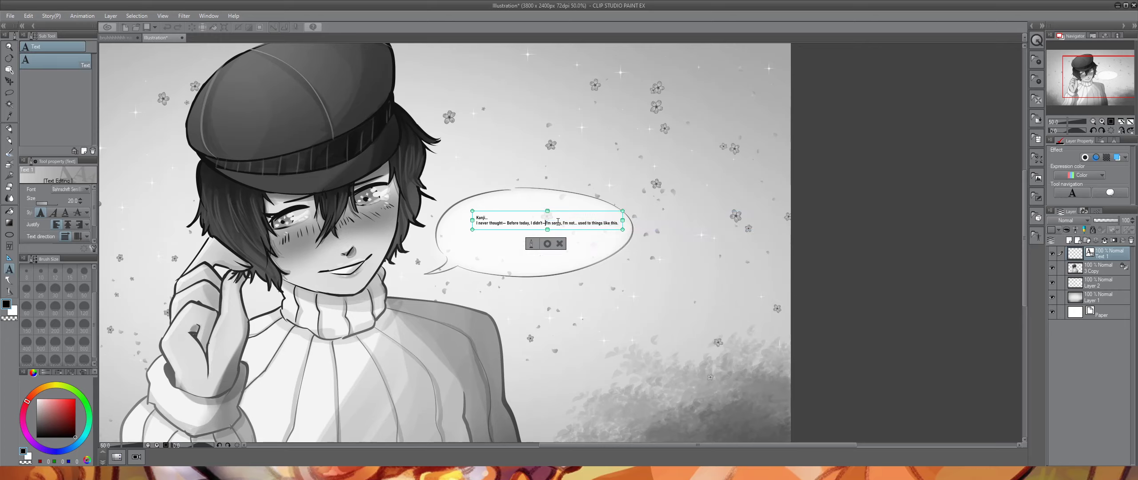
{"action": "key", "text": "Return"}
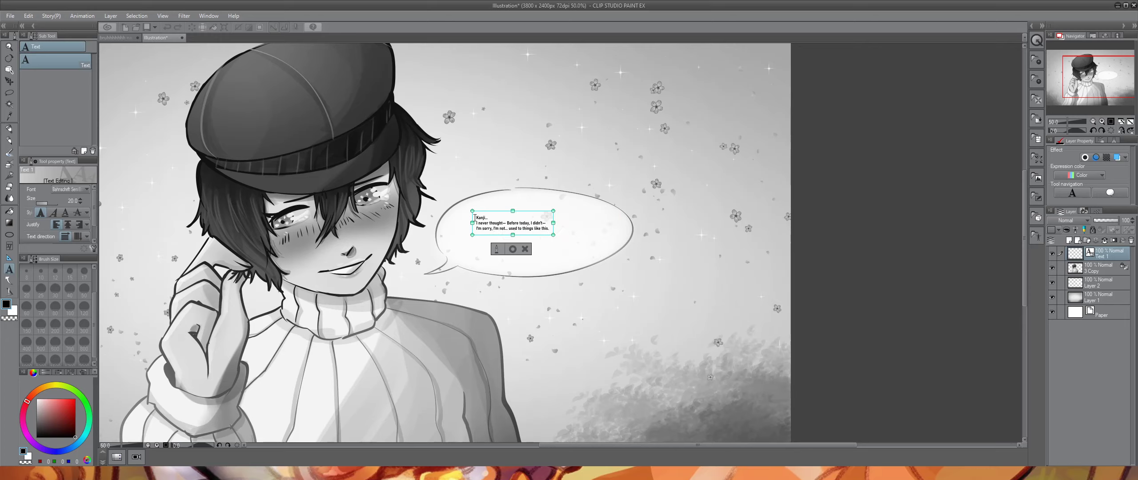
- Centre-align the whole dialogue, set its size to 45, and position the text within the speech bubble
{"action": "key", "text": "ctrl+a"}
{"action": "left_click", "coordinate": [67, 224]}
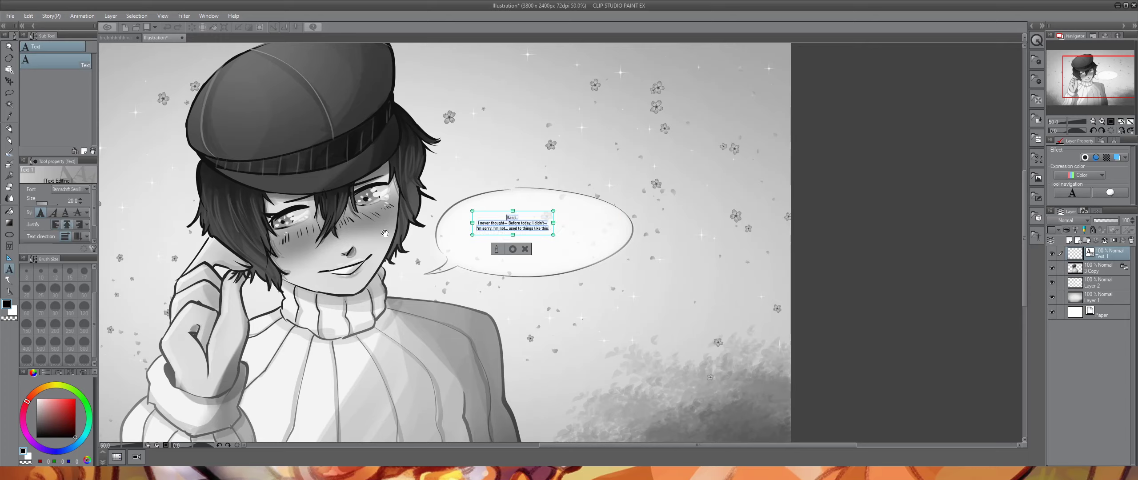
{"action": "left_click_drag", "start_coordinate": [553, 211], "coordinate": [569, 225]}
{"action": "left_click", "coordinate": [81, 198]}
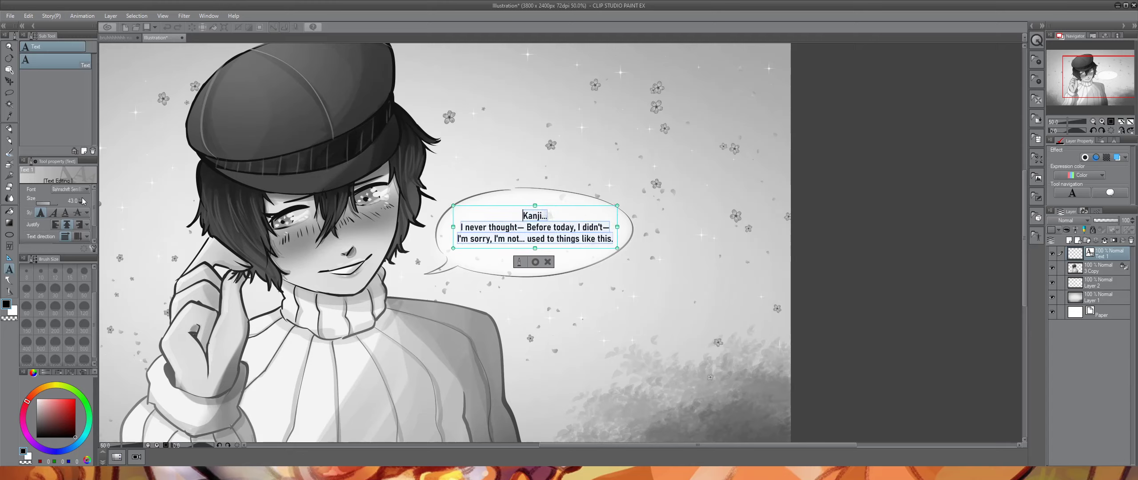
{"action": "left_click", "coordinate": [80, 199]}
{"action": "left_click", "coordinate": [81, 199]}
{"action": "left_click", "coordinate": [82, 199]}
{"action": "left_click", "coordinate": [81, 203]}
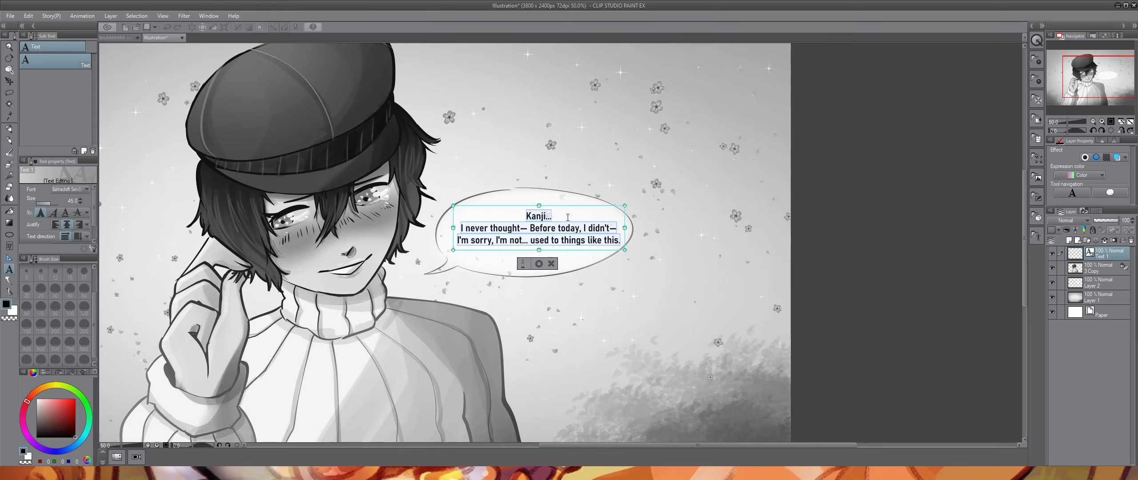
{"action": "left_click_drag", "start_coordinate": [587, 208], "coordinate": [578, 207]}
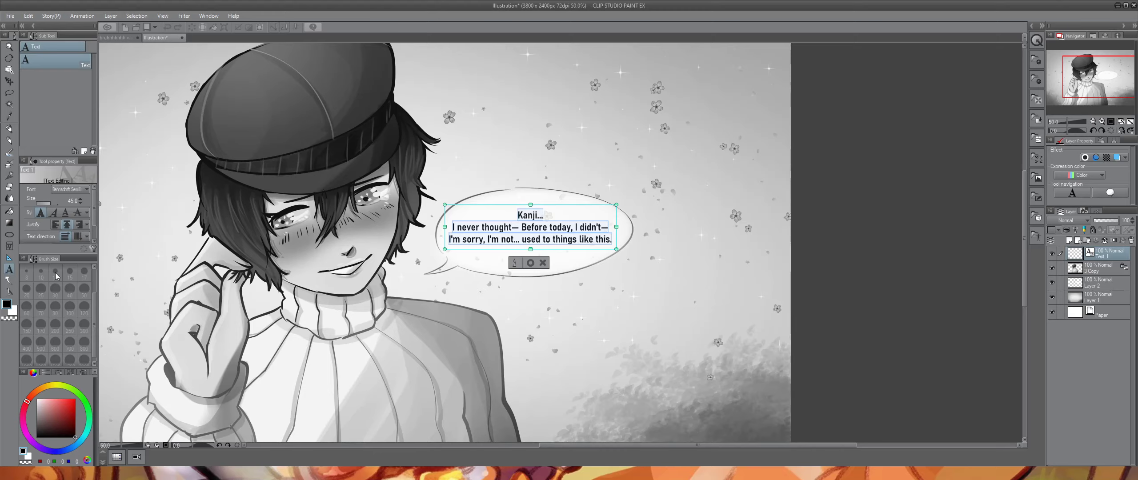
- Change the dialogue's font to Gabriola and enlarge all of its text to size 58
{"action": "left_click", "coordinate": [48, 243]}
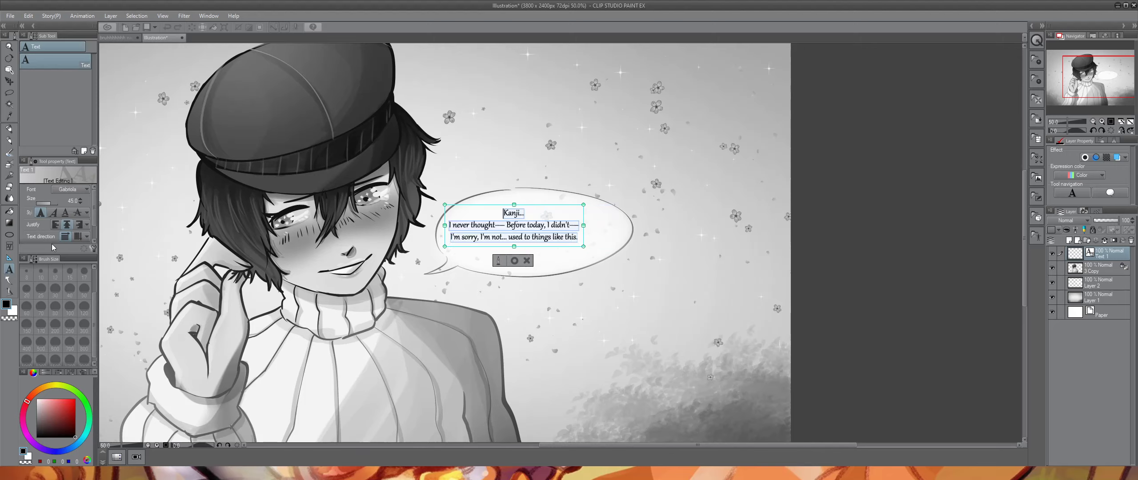
{"action": "left_click", "coordinate": [598, 225]}
{"action": "left_click_drag", "start_coordinate": [582, 224], "coordinate": [618, 225]}
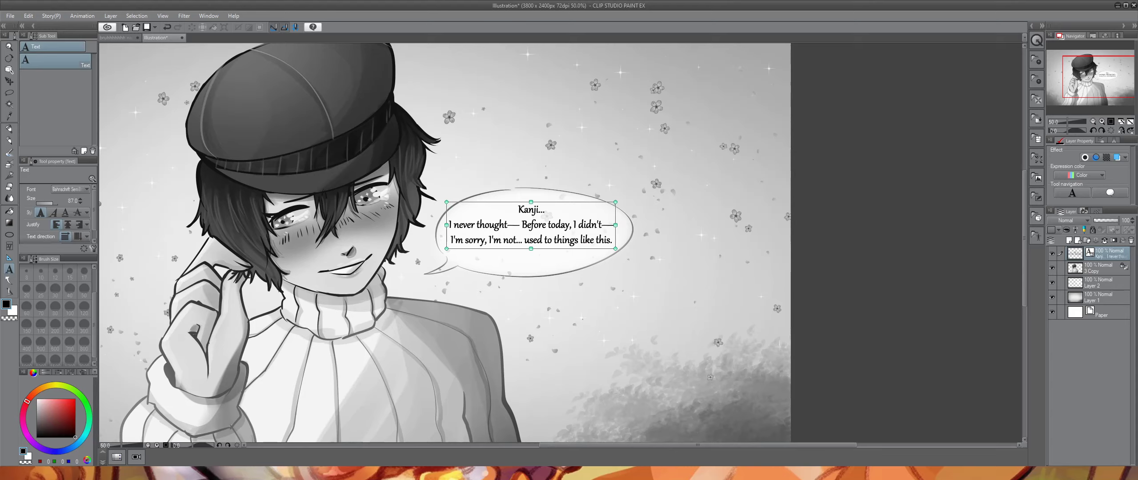
{"action": "left_click", "coordinate": [1098, 268]}
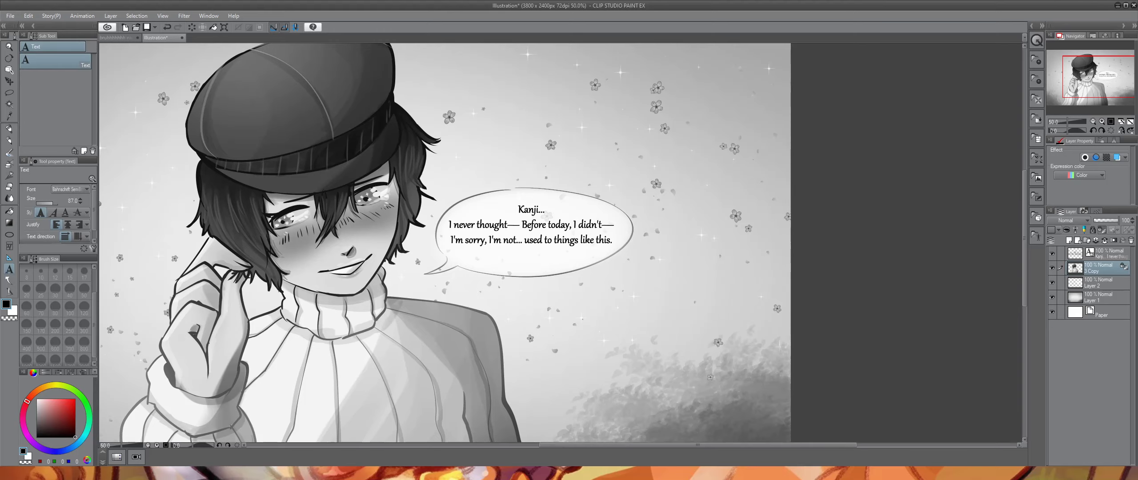
{"action": "left_click", "coordinate": [490, 246]}
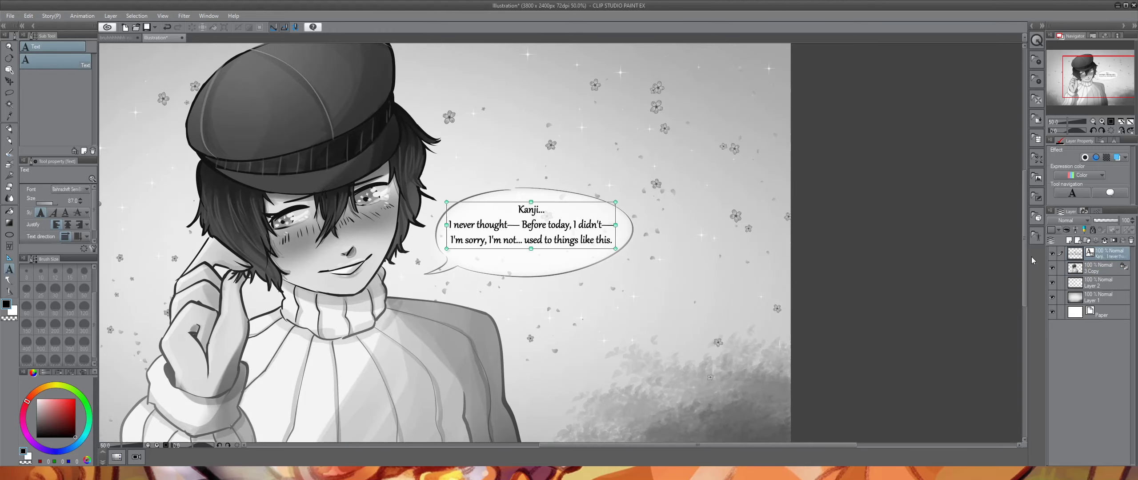
{"action": "left_click", "coordinate": [489, 243]}
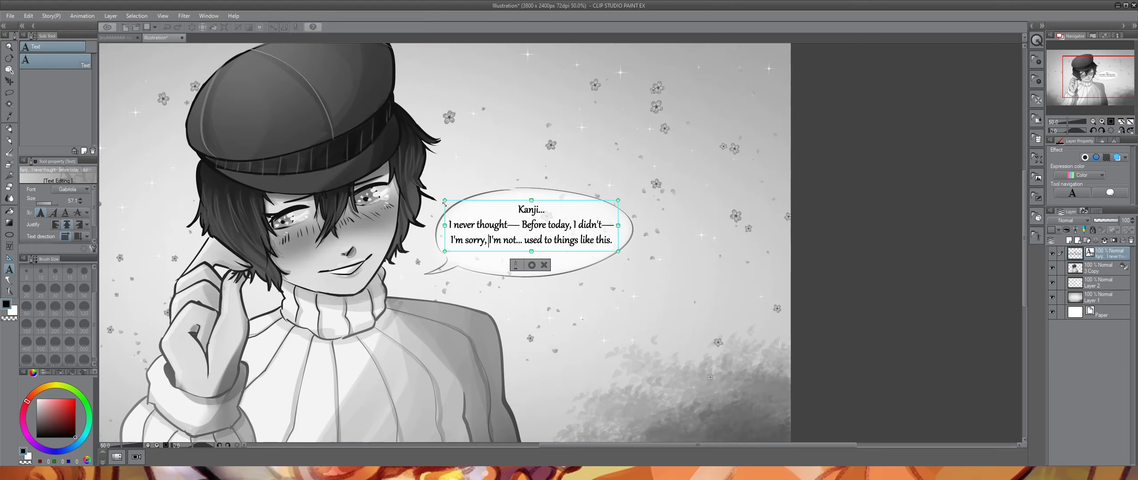
{"action": "left_click", "coordinate": [462, 213]}
{"action": "left_click_drag", "start_coordinate": [462, 213], "coordinate": [676, 264]}
{"action": "left_click", "coordinate": [81, 201]}
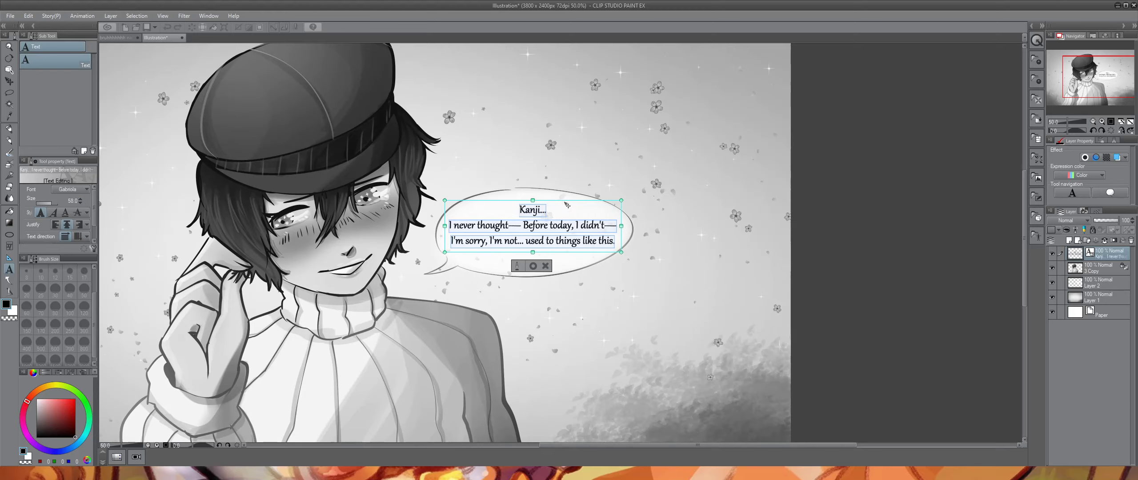
- Break the dialogue before "Before today" and before "used to things like this.", and move the text to the middle of the bubble
{"action": "left_click", "coordinate": [523, 222]}
{"action": "key", "text": "Return"}
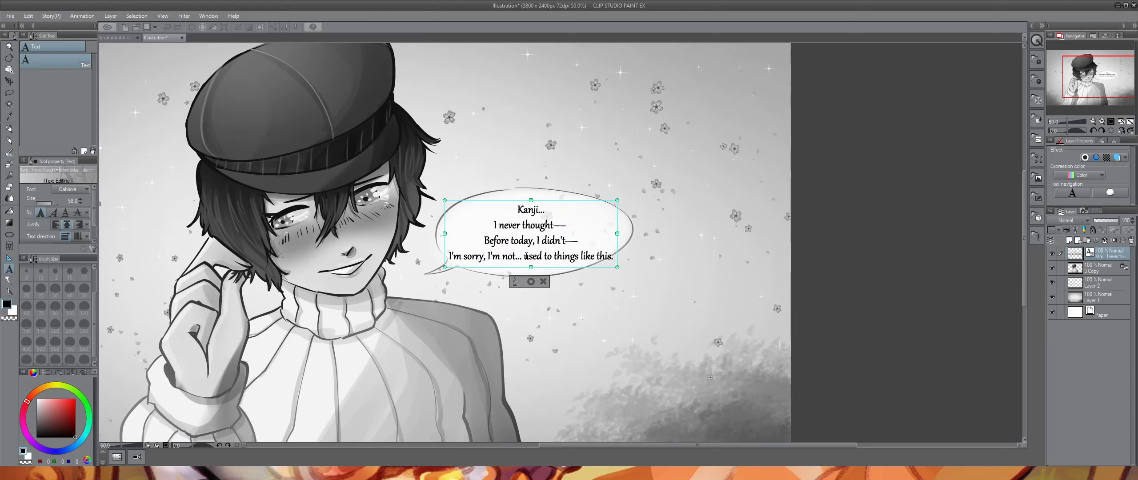
{"action": "left_click", "coordinate": [524, 256]}
{"action": "key", "text": "Return"}
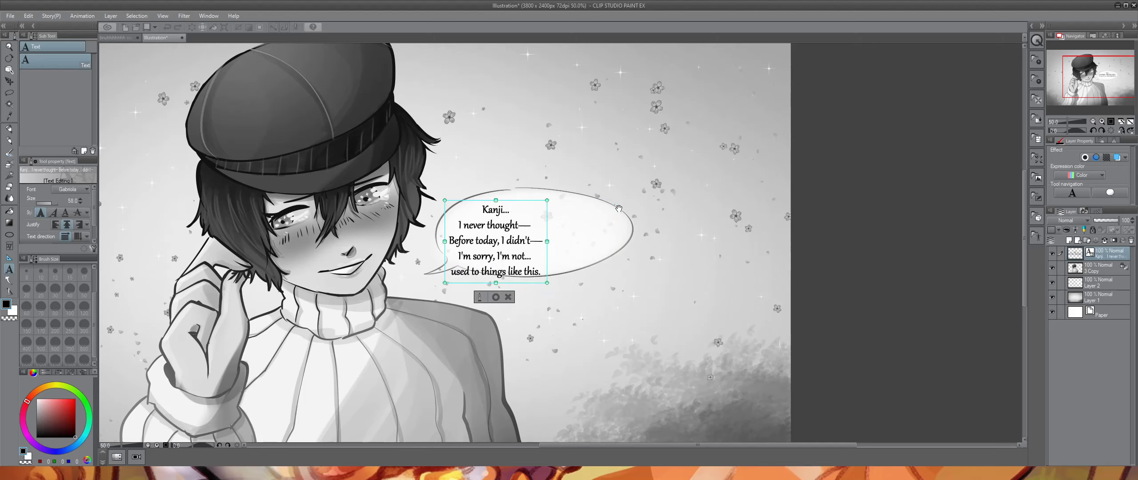
{"action": "left_click_drag", "start_coordinate": [530, 205], "coordinate": [560, 195]}
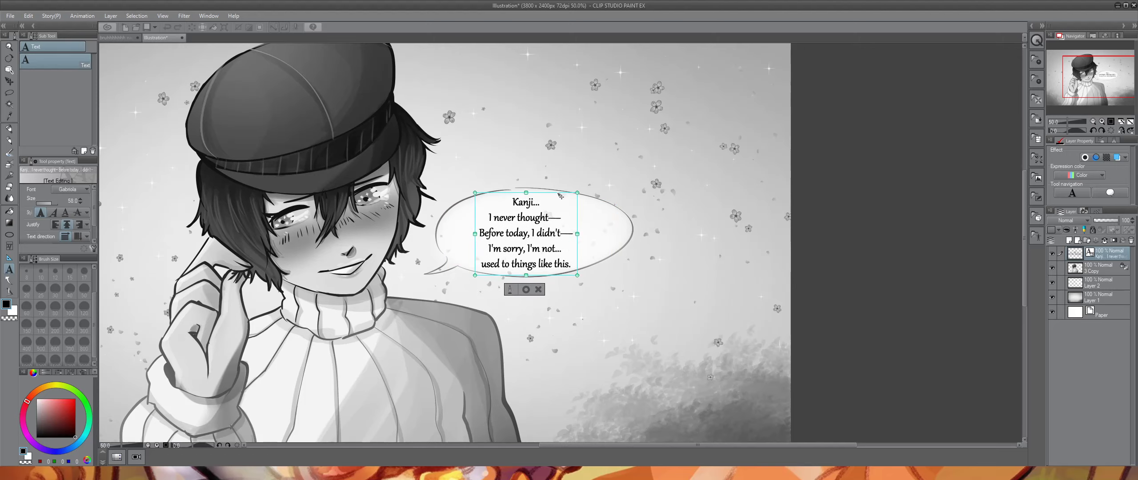
- Try Gadugi, Ink Free and MV Boli on the whole dialogue, and scale the text down to size 43 within the bubble
{"action": "key", "text": "ctrl+a"}
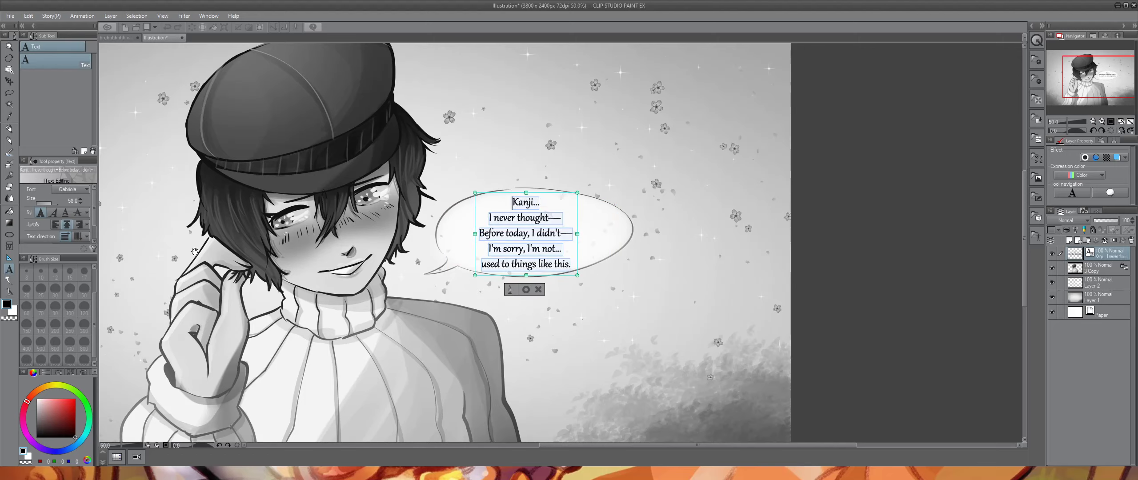
{"action": "scroll", "coordinate": [71, 196], "scroll_direction": "down", "scroll_amount": 1}
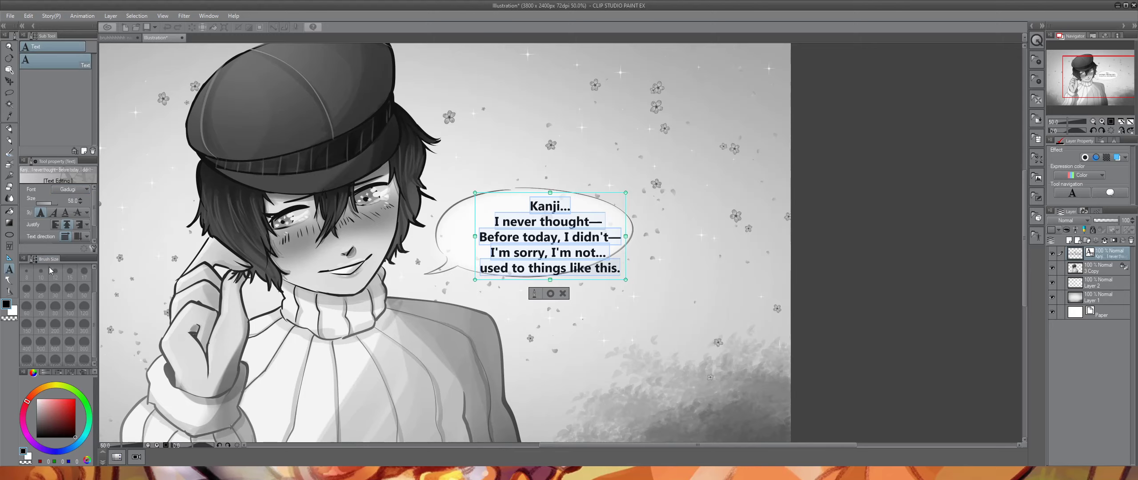
{"action": "left_click", "coordinate": [48, 262]}
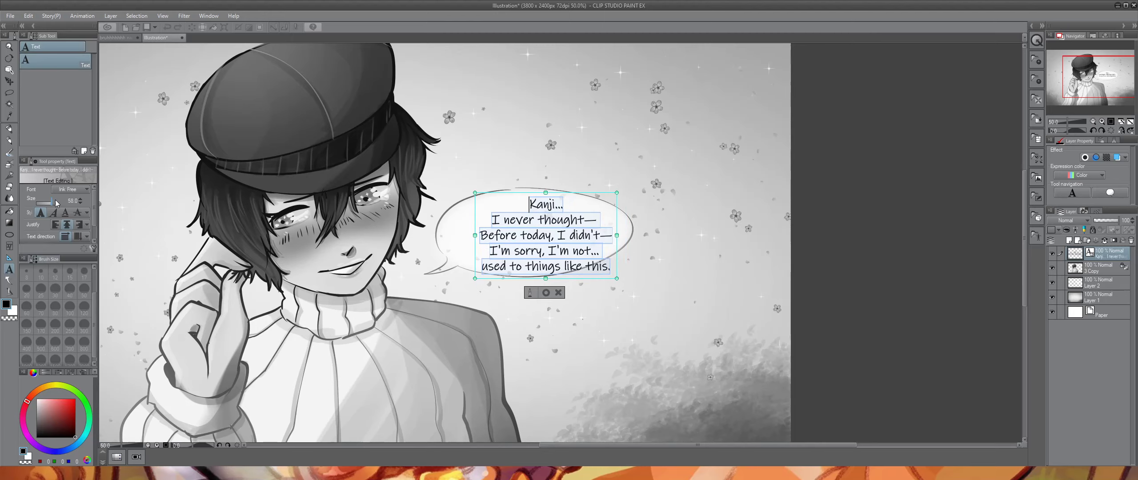
{"action": "left_click", "coordinate": [63, 267]}
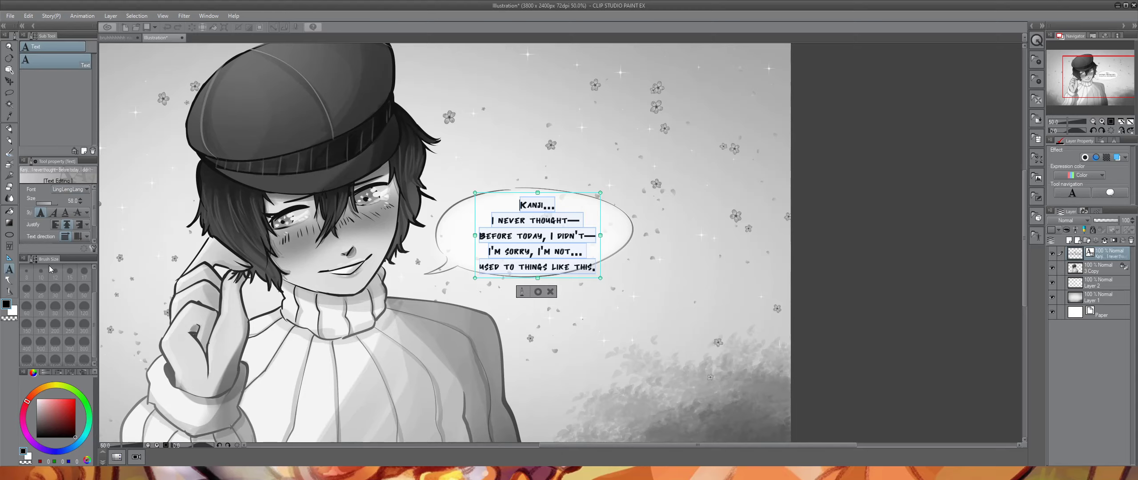
{"action": "key", "text": "Down"}
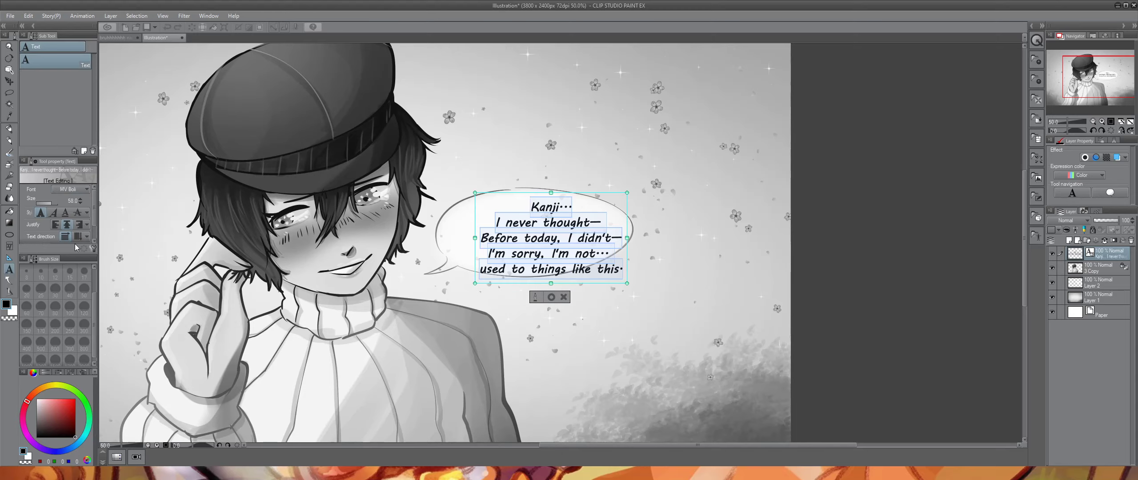
{"action": "left_click_drag", "start_coordinate": [603, 242], "coordinate": [593, 245]}
{"action": "left_click_drag", "start_coordinate": [554, 194], "coordinate": [554, 194]}
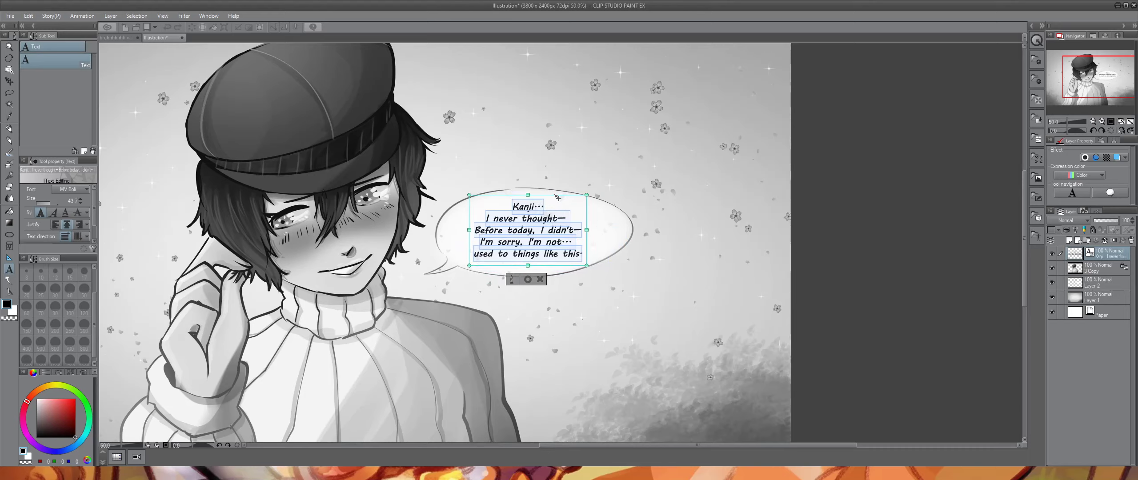
{"action": "left_click", "coordinate": [81, 202]}
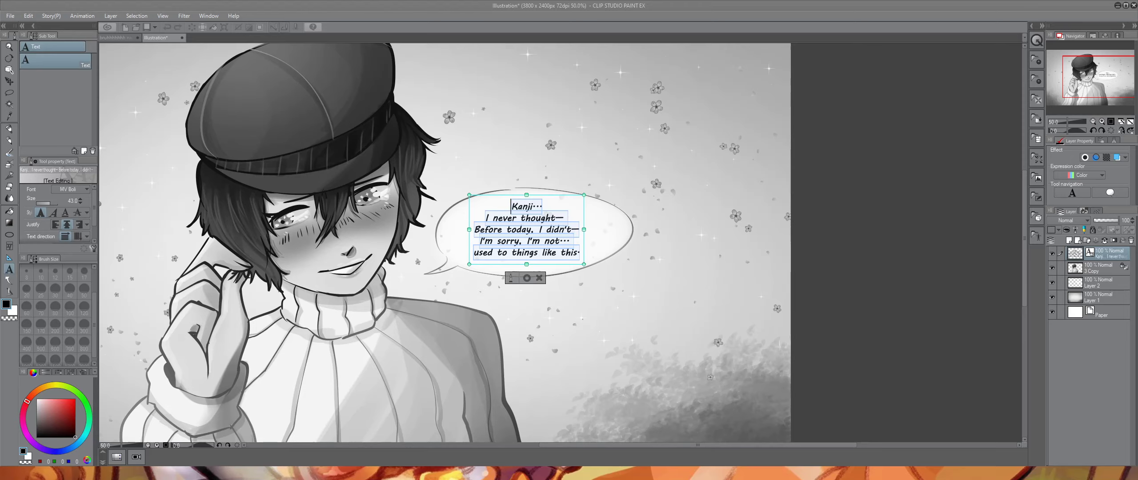
- Change the dialogue's font to Segoe Script, scale the text up slightly to fit the bubble, and apply the text edit
{"action": "left_click", "coordinate": [67, 261]}
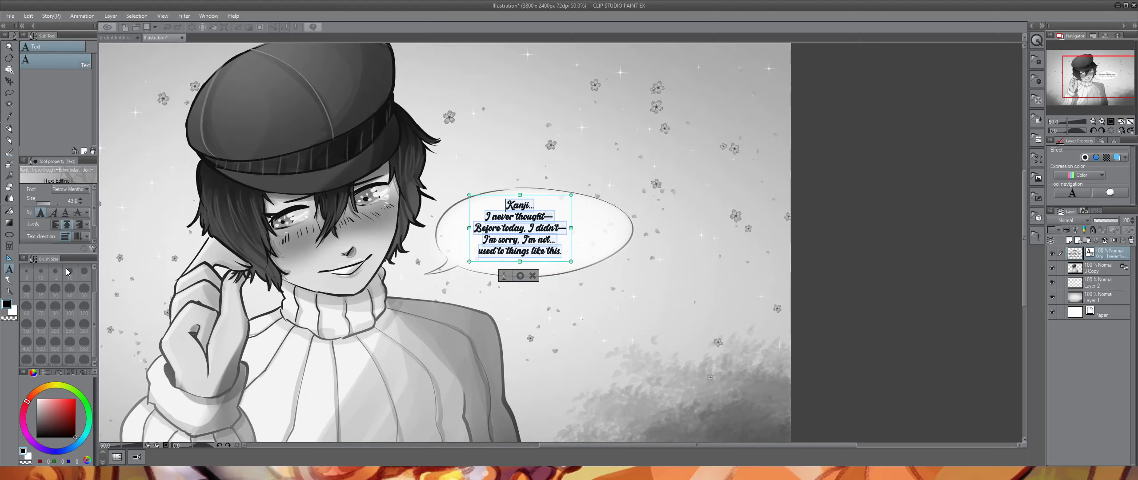
{"action": "key", "text": "Down"}
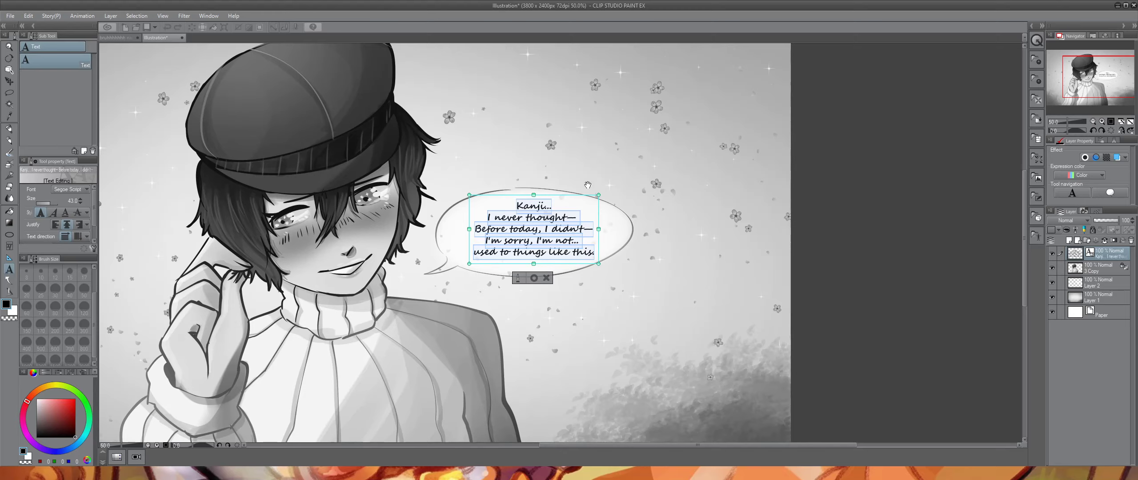
{"action": "left_click_drag", "start_coordinate": [599, 195], "coordinate": [554, 193]}
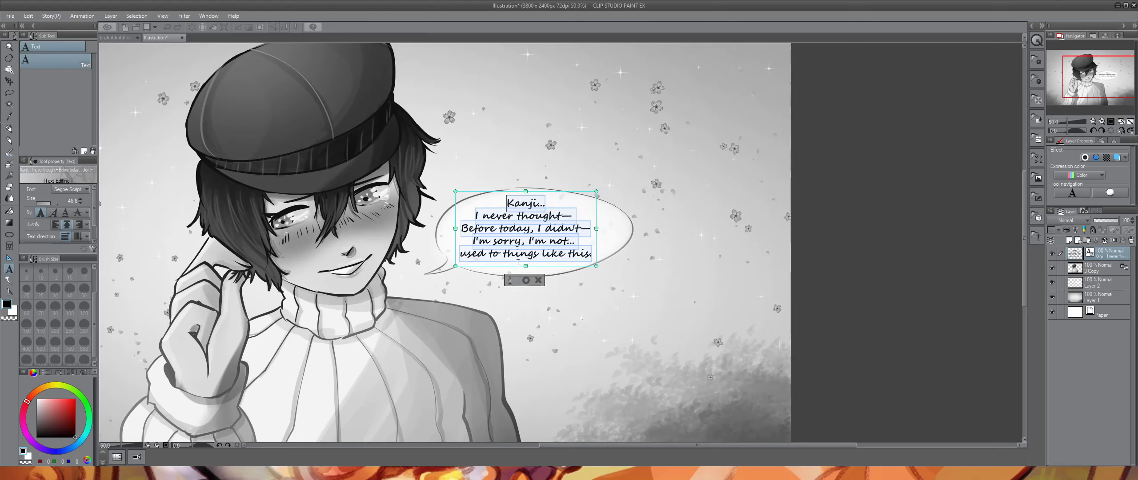
{"action": "left_click", "coordinate": [526, 280]}
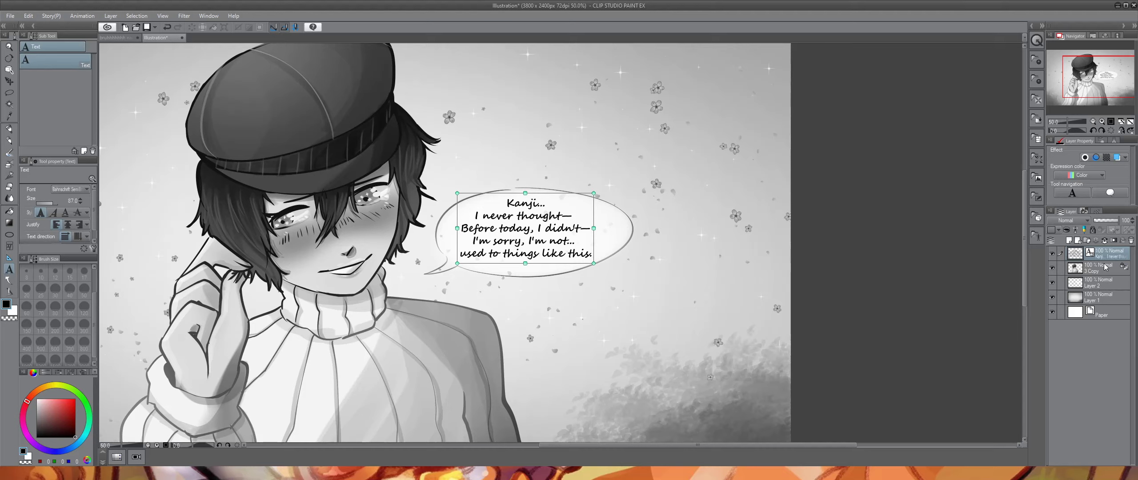
- Create a new layer directly beneath the dialogue text, merge the text layer into it, and save the illustration
{"action": "left_click", "coordinate": [1105, 267]}
{"action": "left_click", "coordinate": [1069, 241]}
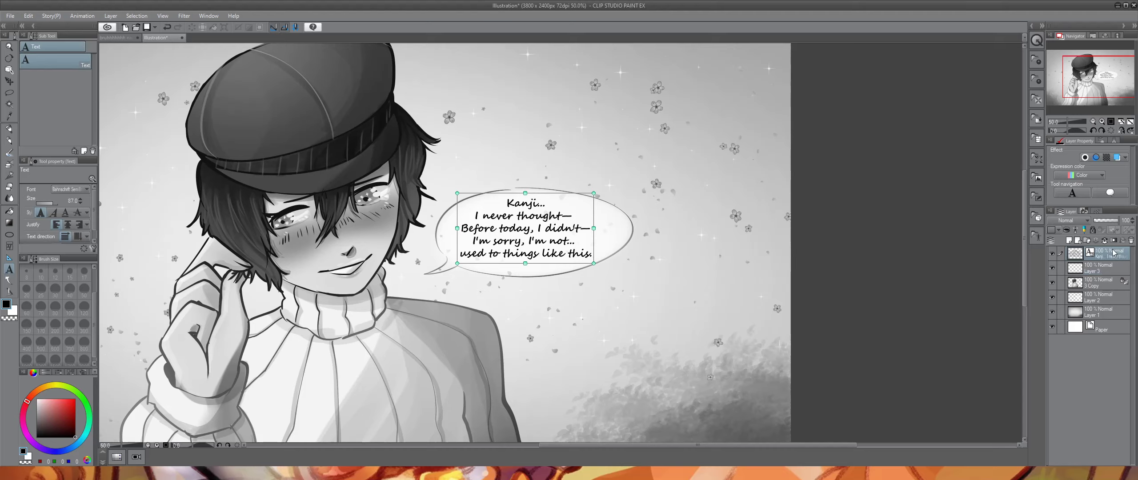
{"action": "left_click", "coordinate": [1092, 121]}
{"action": "left_click_drag", "start_coordinate": [1091, 86], "coordinate": [1090, 86]}
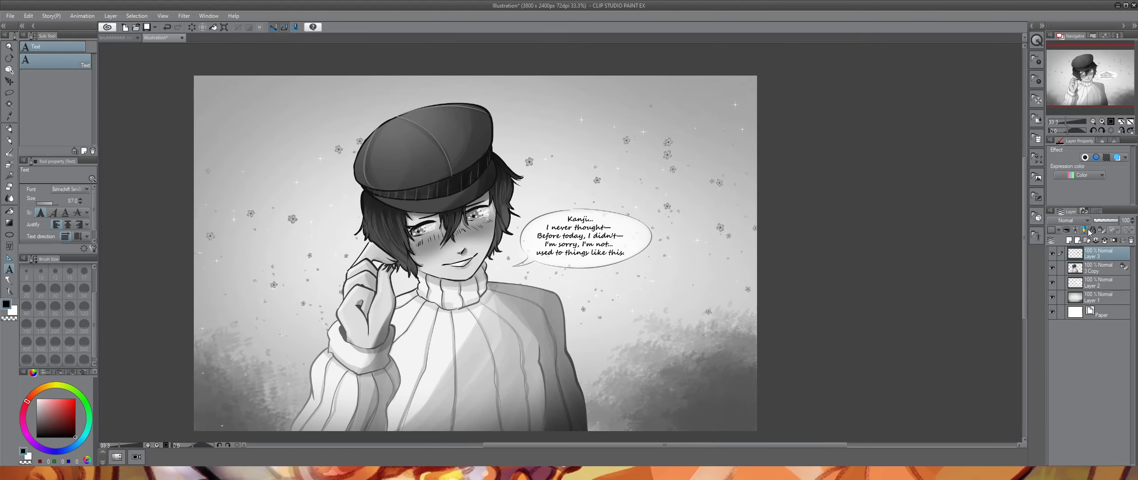
{"action": "key", "text": "ctrl+s"}
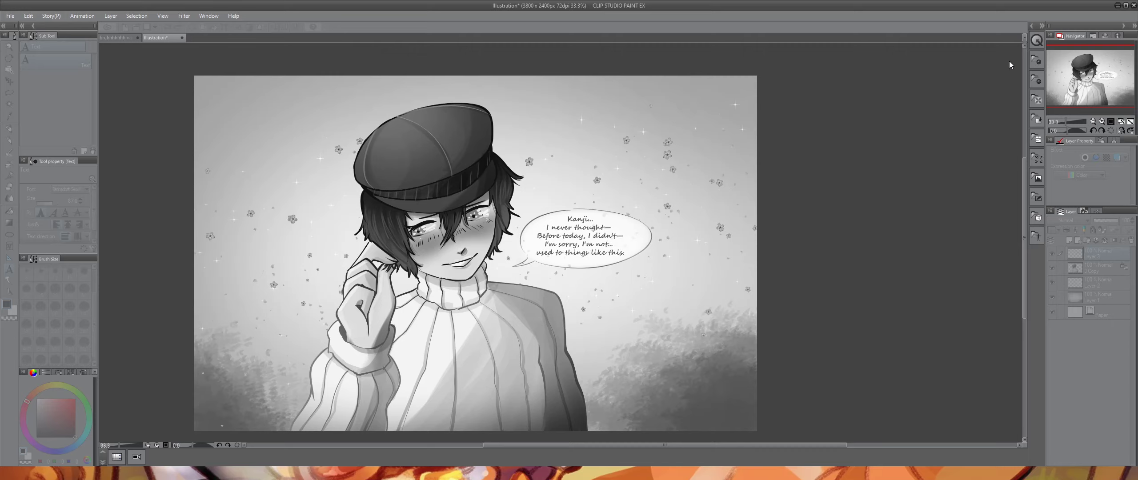
- Transform the speech bubble on Layer 2 into a narrower, slightly skewed shape around the dialogue
{"action": "left_click", "coordinate": [1103, 272]}
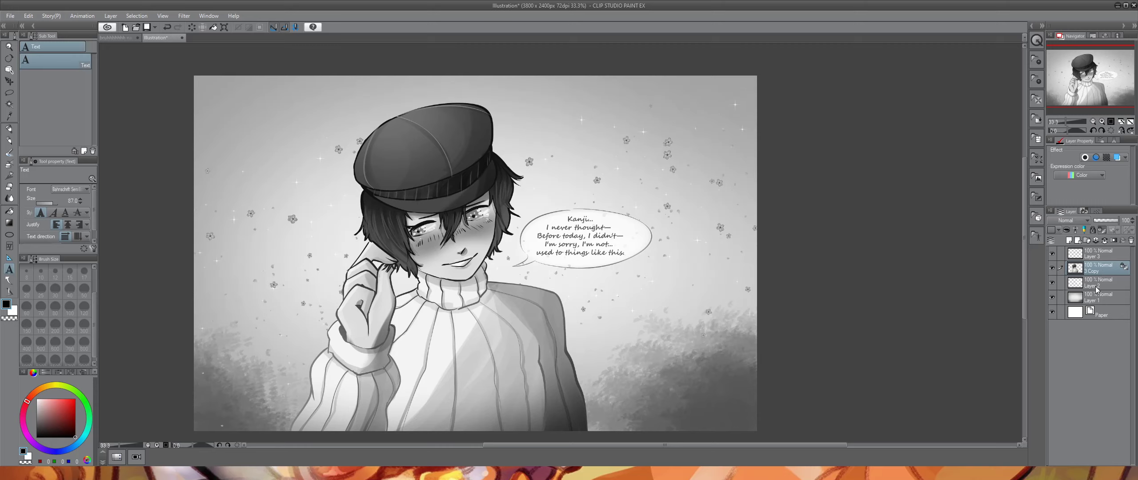
{"action": "left_click", "coordinate": [1051, 269]}
{"action": "left_click", "coordinate": [1051, 268]}
{"action": "left_click", "coordinate": [1098, 282]}
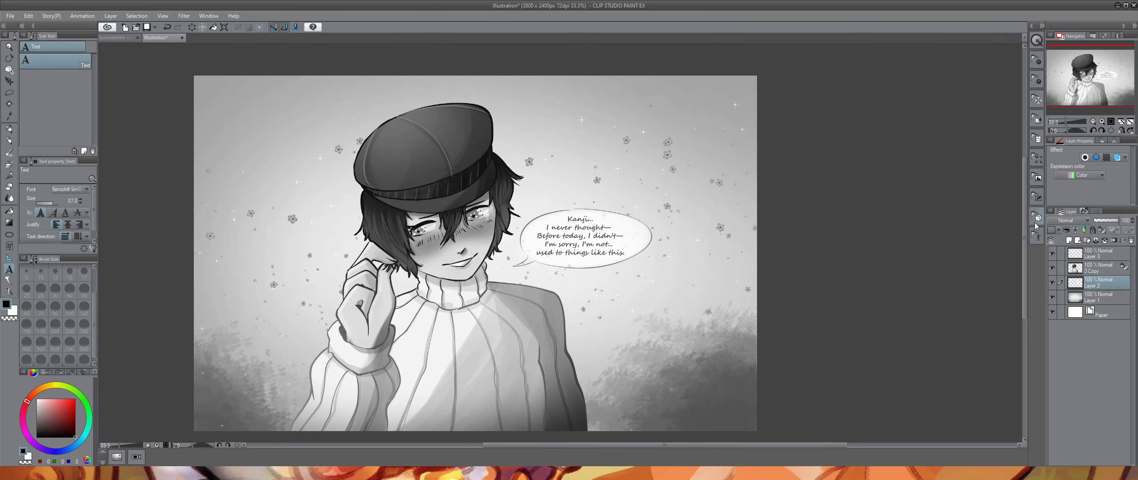
{"action": "key", "text": "ctrl+t"}
{"action": "left_click_drag", "start_coordinate": [656, 239], "coordinate": [644, 268]}
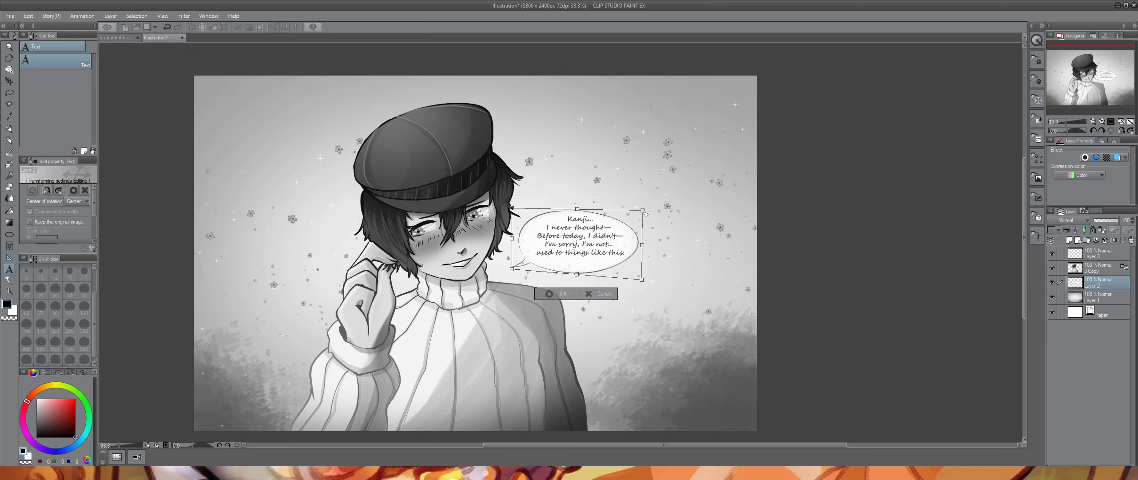
{"action": "left_click_drag", "start_coordinate": [642, 210], "coordinate": [628, 202]}
{"action": "left_click_drag", "start_coordinate": [635, 240], "coordinate": [629, 242]}
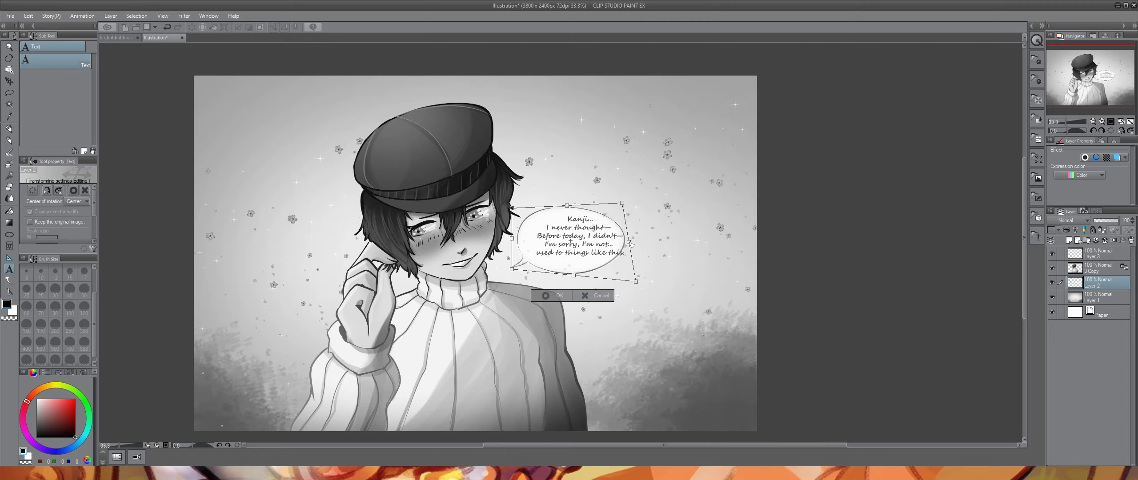
{"action": "left_click_drag", "start_coordinate": [636, 282], "coordinate": [652, 278]}
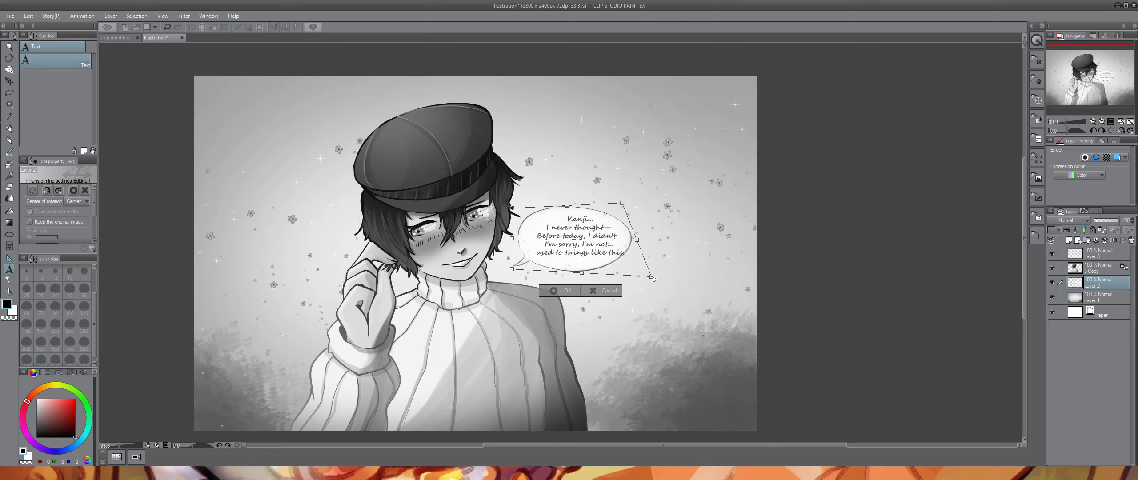
{"action": "left_click", "coordinate": [568, 294]}
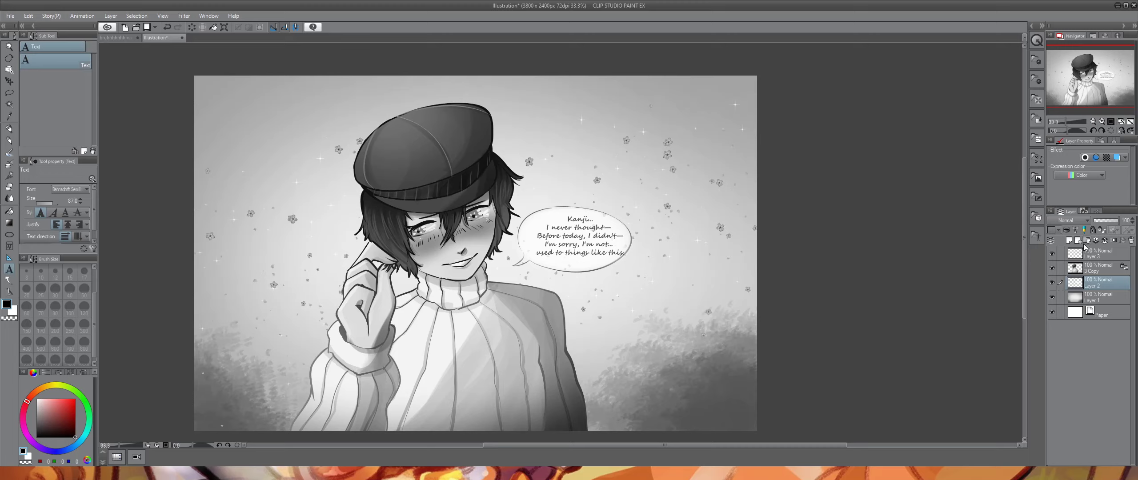
- Move the dialogue on Layer 3 so that it sits centred within the reshaped speech bubble
{"action": "left_click", "coordinate": [1087, 252]}
{"action": "left_click", "coordinate": [9, 81]}
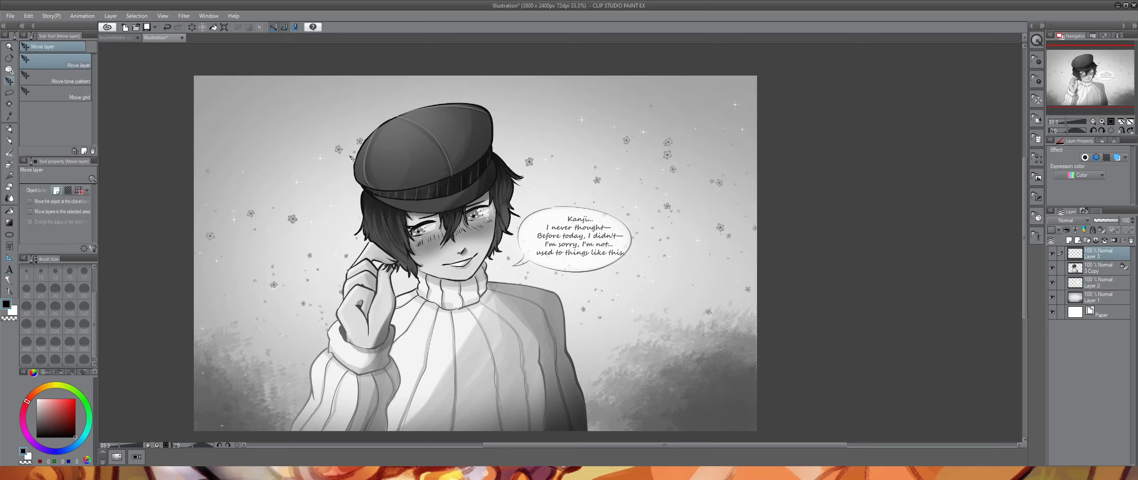
{"action": "left_click_drag", "start_coordinate": [585, 220], "coordinate": [585, 226]}
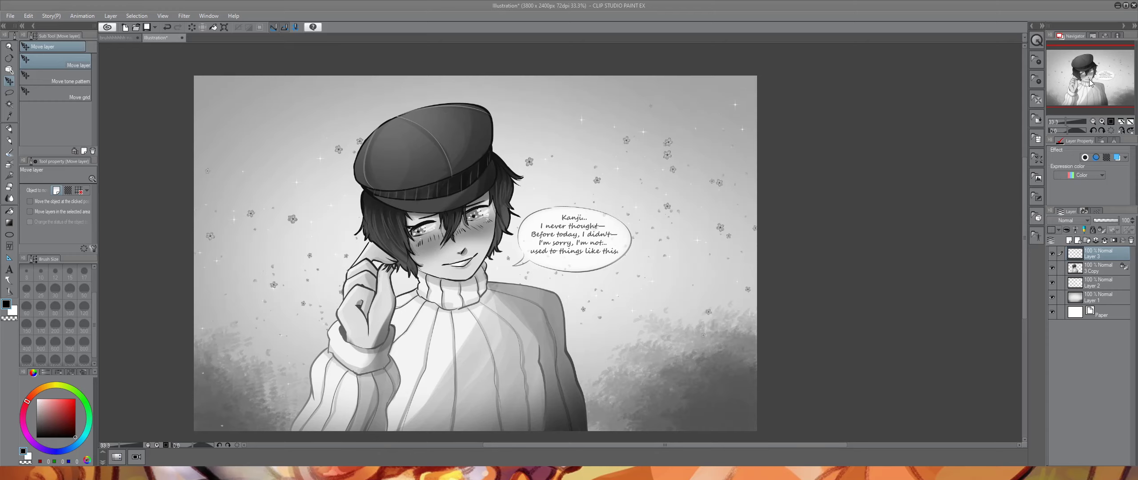
- Sign the artwork on a new top layer, writing over the dark foliage in the lower-right corner with a black size 17 marker
{"action": "left_click_drag", "start_coordinate": [1084, 80], "coordinate": [1097, 93]}
{"action": "double_click", "coordinate": [1102, 121]}
{"action": "left_click", "coordinate": [1069, 240]}
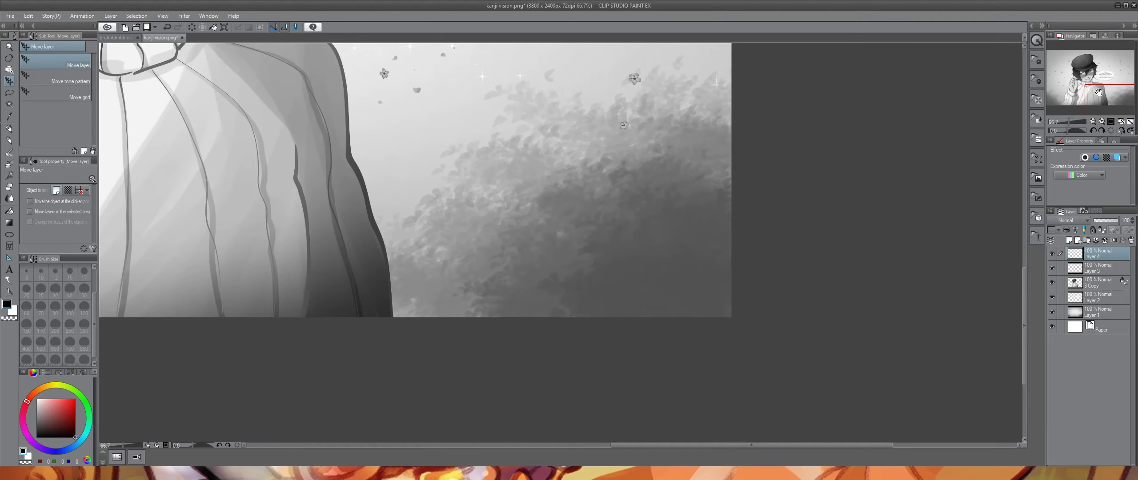
{"action": "left_click", "coordinate": [11, 129]}
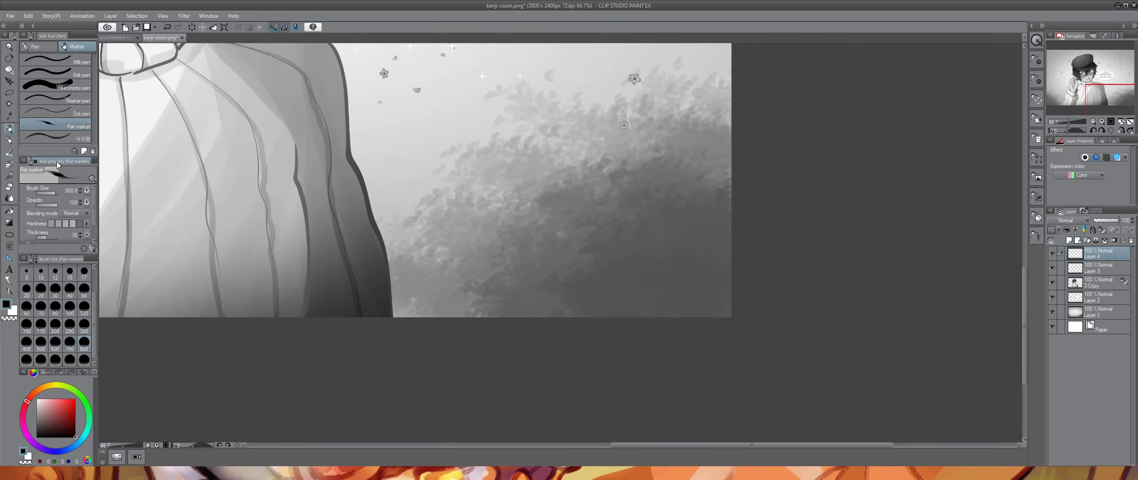
{"action": "mouse_move", "coordinate": [554, 295]}
{"action": "left_mouse_down"}
{"action": "mouse_move", "coordinate": [545, 306]}
{"action": "mouse_move", "coordinate": [556, 295]}
{"action": "mouse_move", "coordinate": [567, 309]}
{"action": "left_mouse_up"}
{"action": "mouse_move", "coordinate": [589, 276]}
{"action": "left_mouse_down"}
{"action": "mouse_move", "coordinate": [600, 301]}
{"action": "mouse_move", "coordinate": [591, 294]}
{"action": "mouse_move", "coordinate": [603, 288]}
{"action": "mouse_move", "coordinate": [592, 299]}
{"action": "mouse_move", "coordinate": [604, 310]}
{"action": "mouse_move", "coordinate": [610, 285]}
{"action": "mouse_move", "coordinate": [623, 301]}
{"action": "mouse_move", "coordinate": [714, 297]}
{"action": "left_mouse_up"}
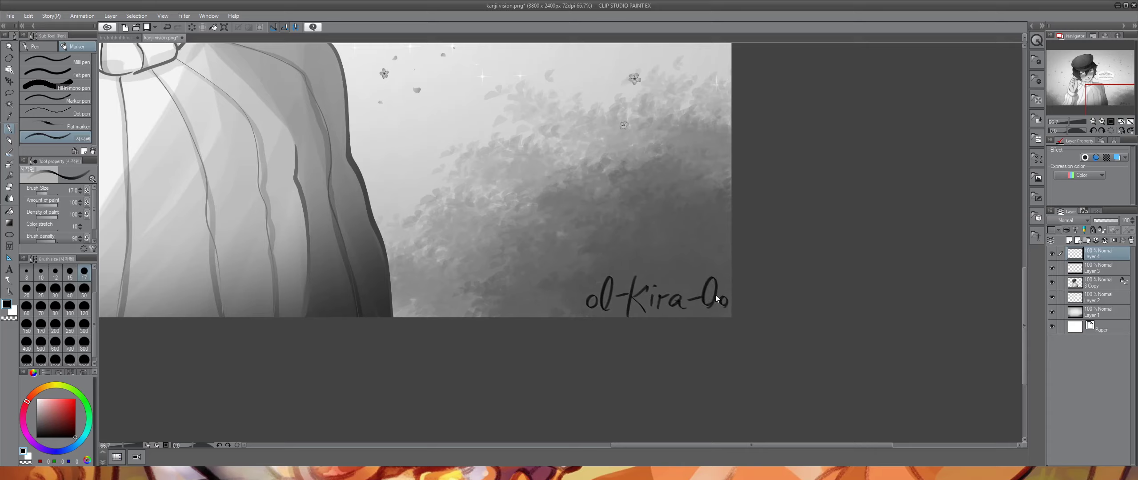
- Lower the signature layer's opacity to 42% and save the illustration
{"action": "left_click", "coordinate": [1103, 220]}
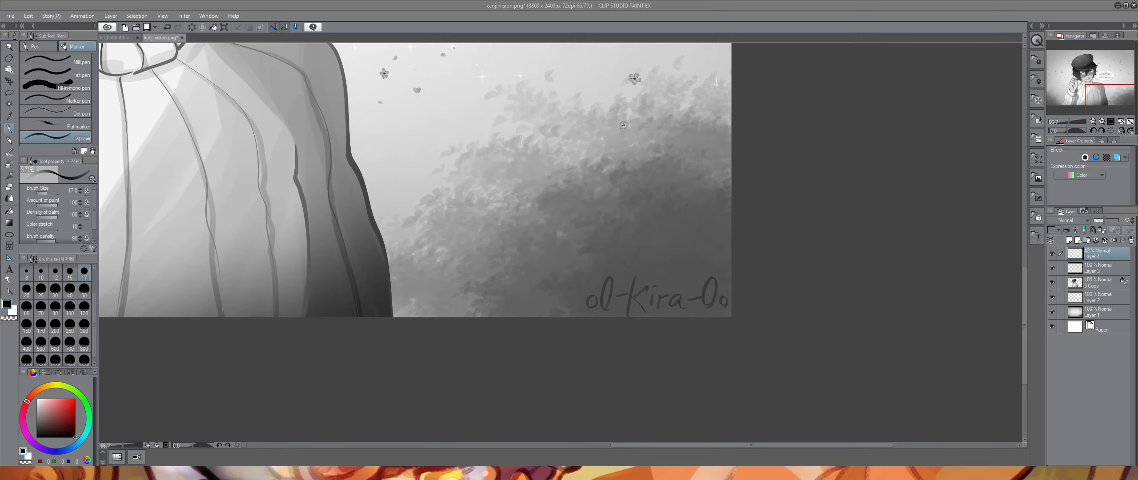
{"action": "key", "text": "ctrl+s"}
{"action": "scroll", "coordinate": [1090, 83], "scroll_direction": "down", "scroll_amount": 3}
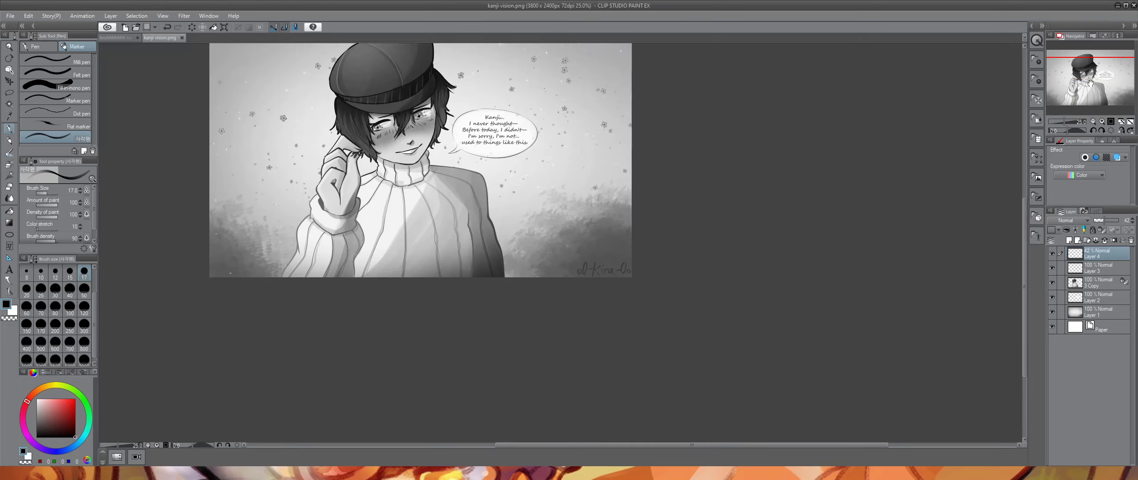
{"action": "left_click_drag", "start_coordinate": [1090, 84], "coordinate": [1063, 78]}
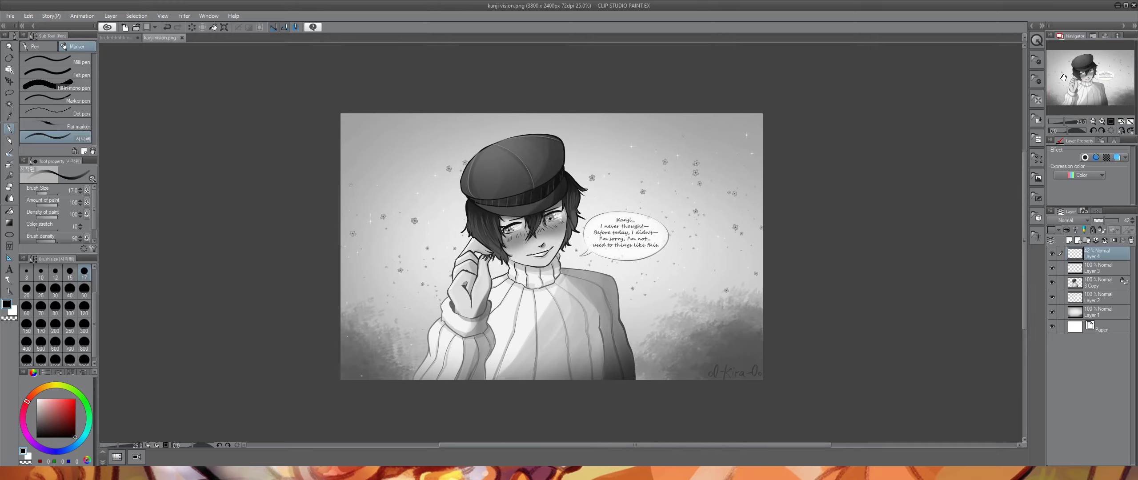
{"action": "left_click_drag", "start_coordinate": [1062, 121], "coordinate": [1065, 125]}
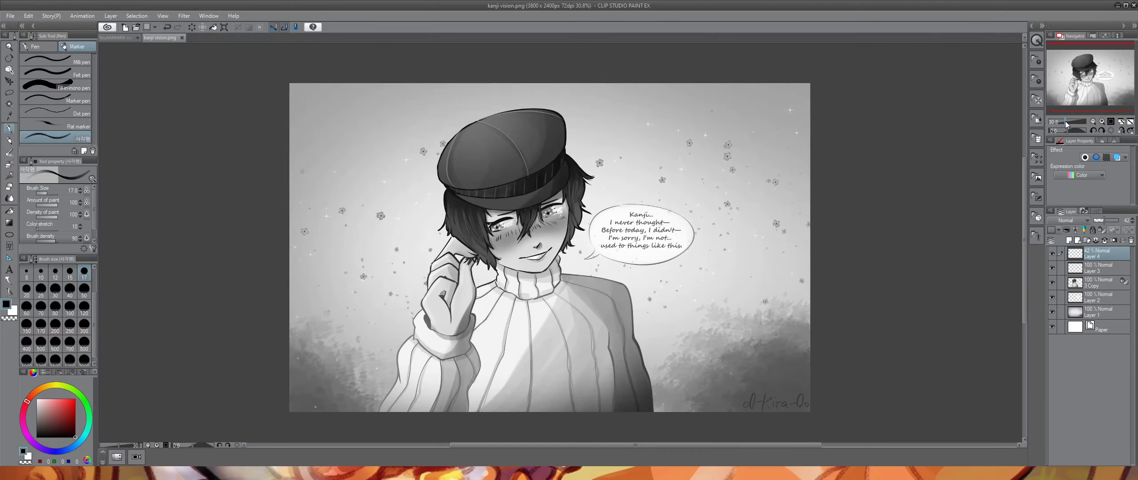
- Close the illustration, save the character source document, and reopen kanji vision.png as a flattened image
{"action": "left_click", "coordinate": [182, 38]}
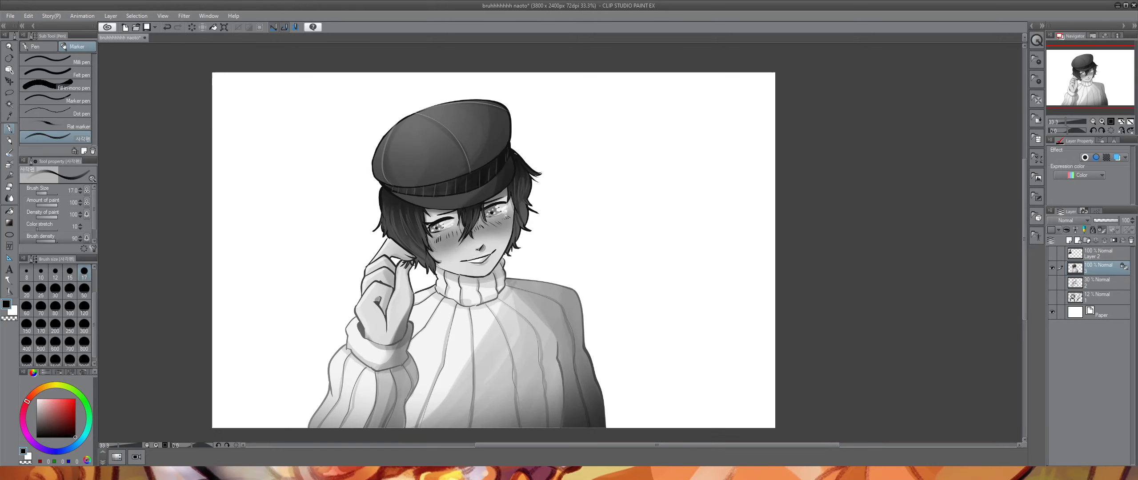
{"action": "left_click", "coordinate": [9, 15]}
{"action": "left_click", "coordinate": [184, 48]}
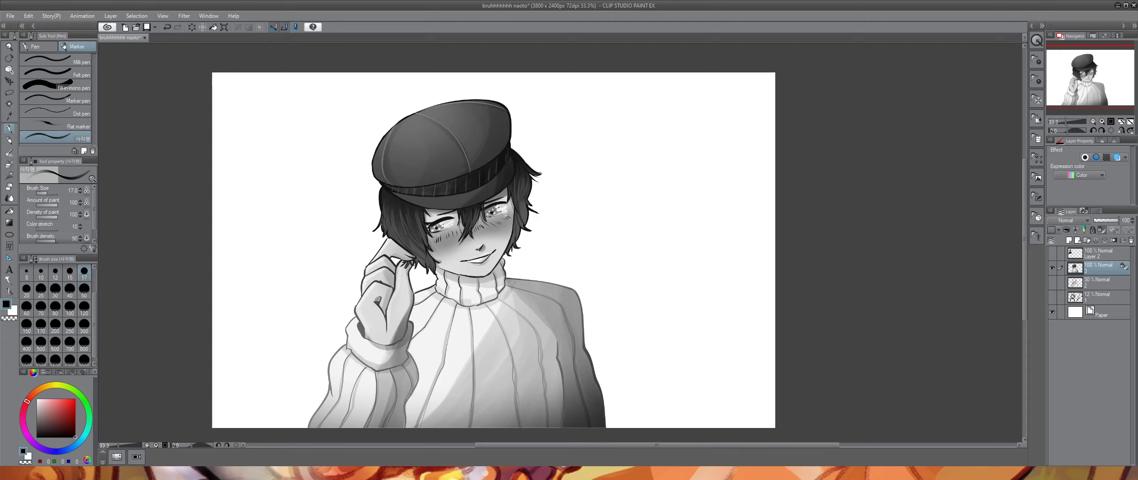
{"action": "key", "text": "ctrl+s"}
{"action": "left_click", "coordinate": [10, 17]}
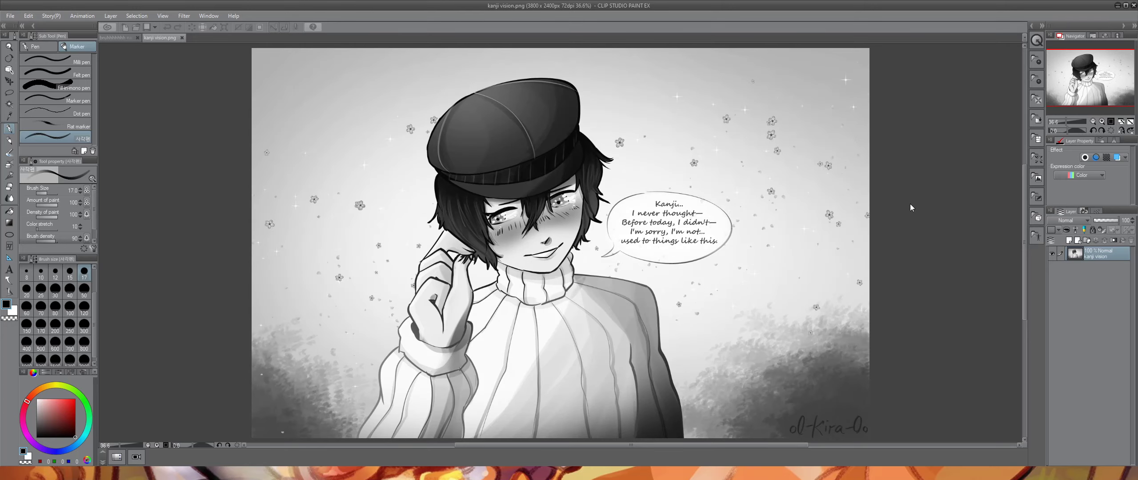
- Try orange-yellow, purple-orange and blue-cream gradient maps on the whole flattened image, and undo the colouring
{"action": "left_click", "coordinate": [910, 204]}
{"action": "left_click", "coordinate": [903, 211]}
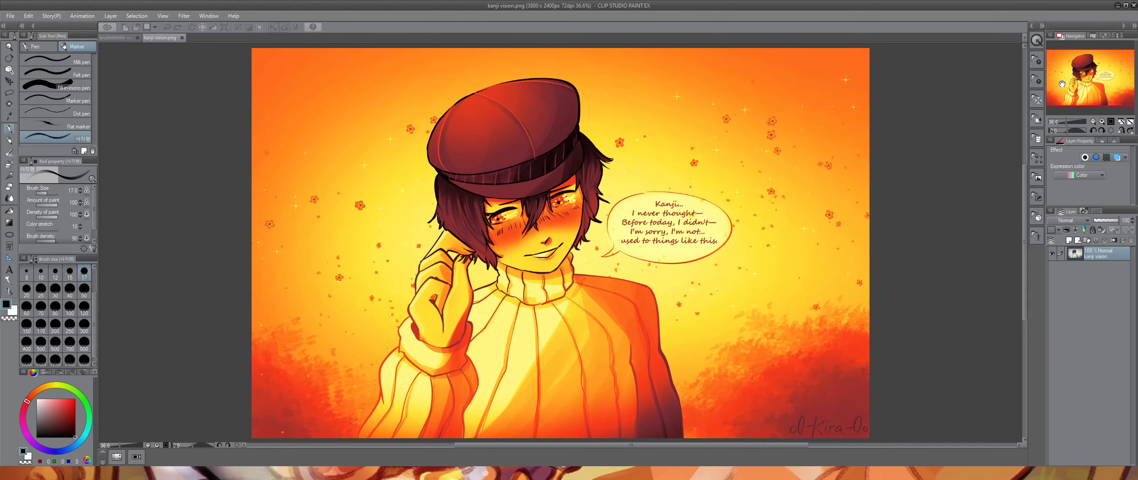
{"action": "left_click_drag", "start_coordinate": [916, 249], "coordinate": [867, 246]}
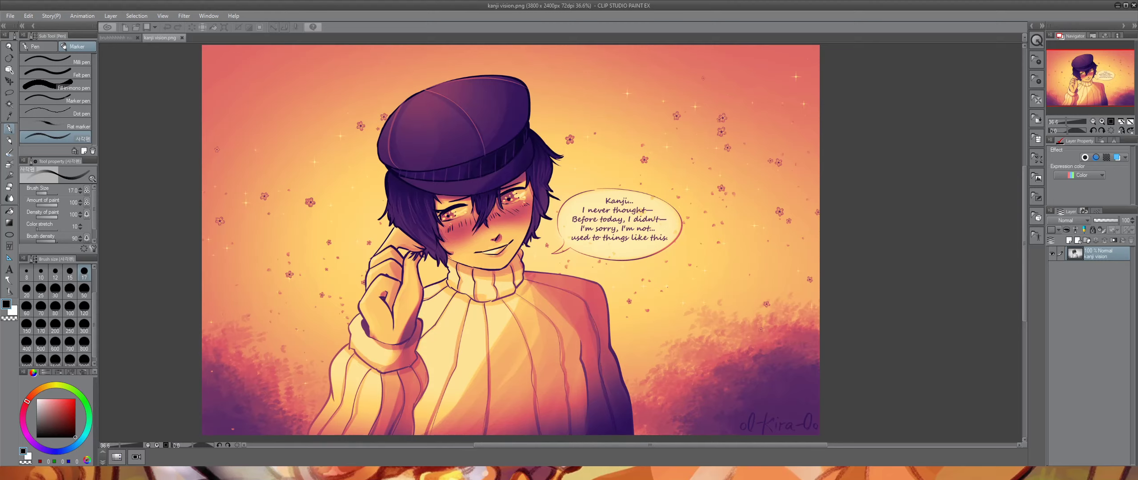
{"action": "left_click", "coordinate": [915, 254]}
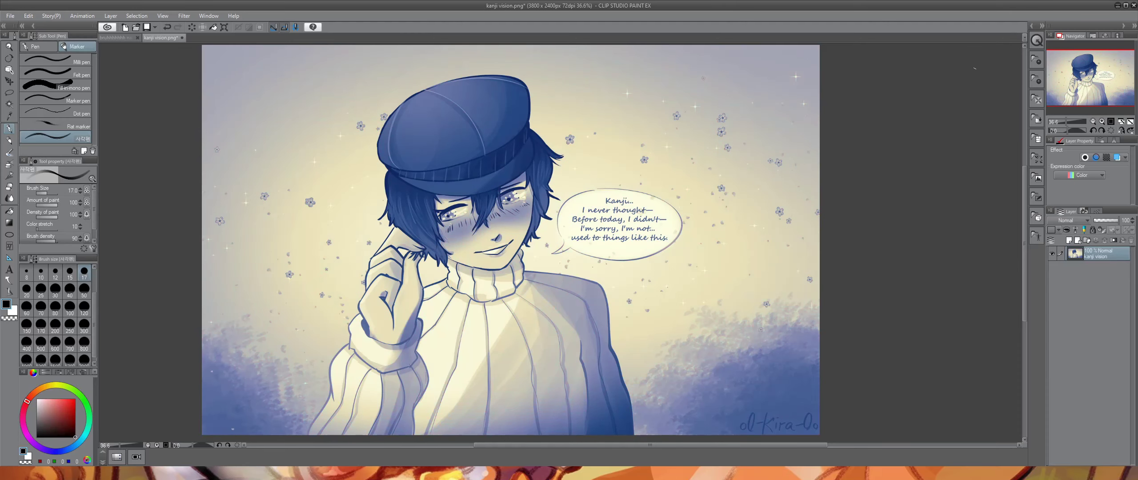
{"action": "key", "text": "ctrl+z"}
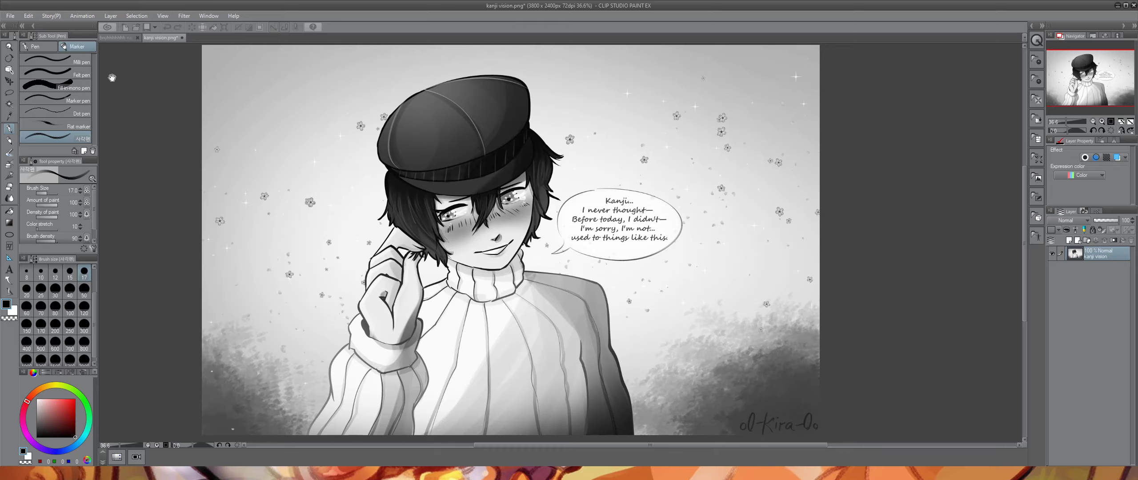
{"action": "key", "text": "ctrl+z"}
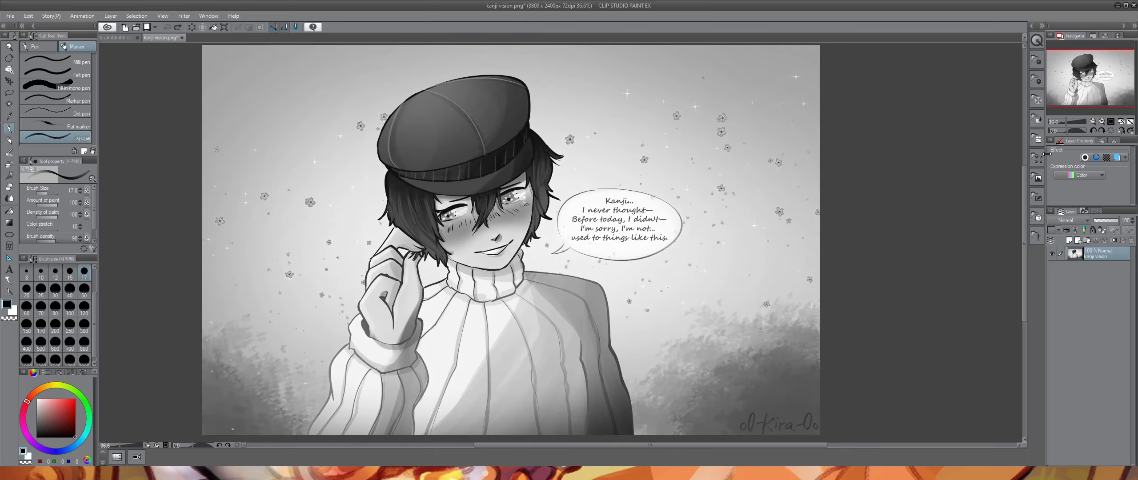
- Copy the character layer from the source document into kanji vision.png, placing it exactly over the figure above the flattened image
{"action": "left_click", "coordinate": [117, 37]}
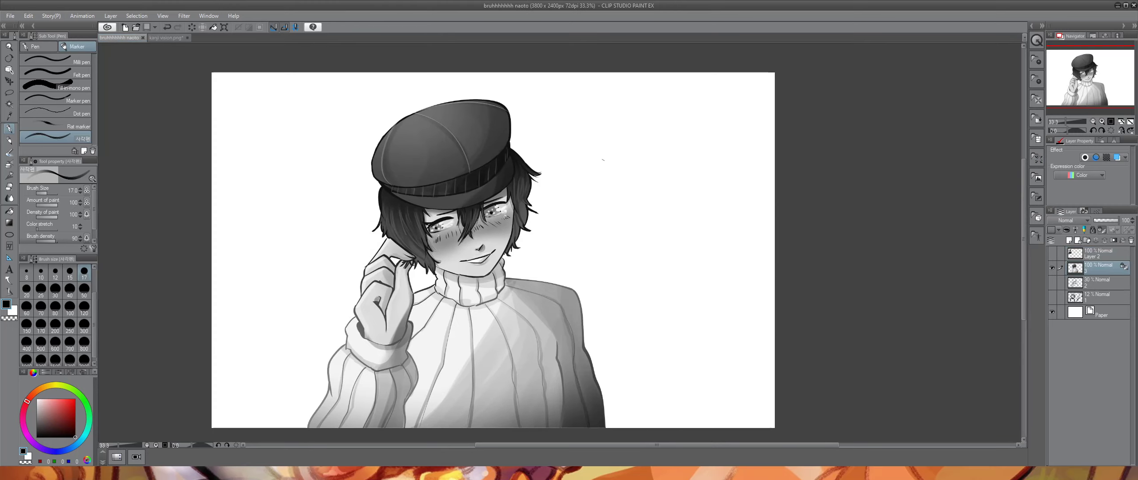
{"action": "left_click", "coordinate": [167, 37]}
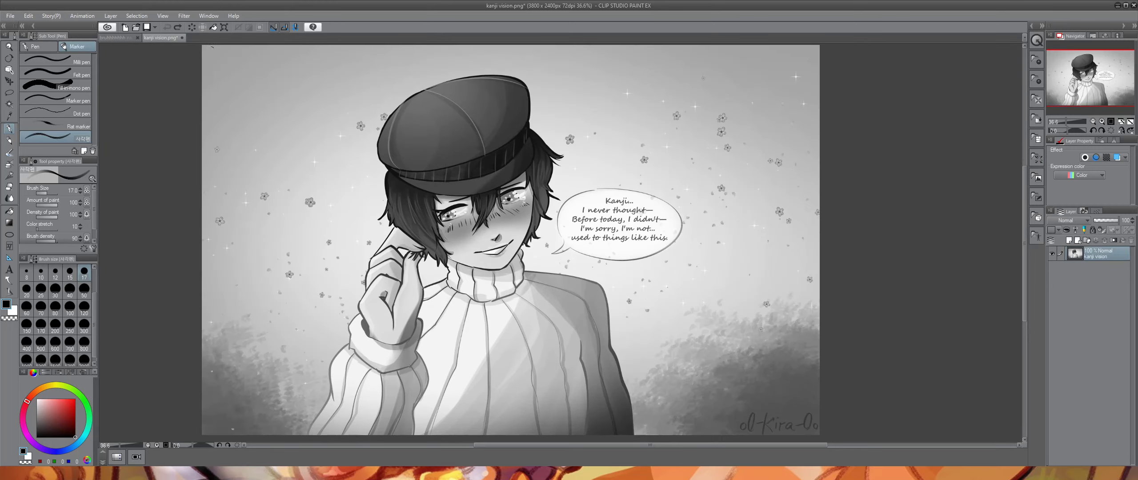
{"action": "key", "text": "ctrl+t"}
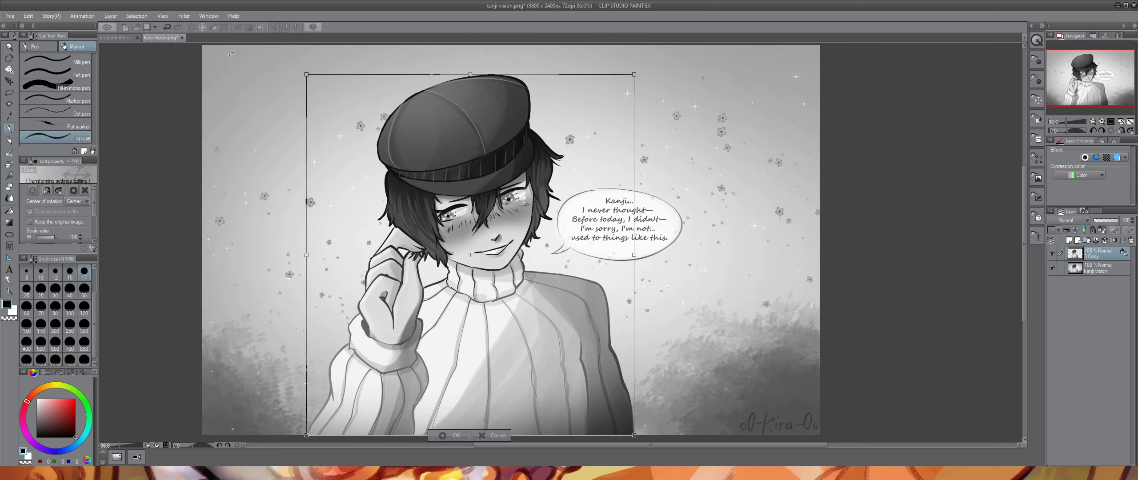
{"action": "left_click", "coordinate": [453, 436]}
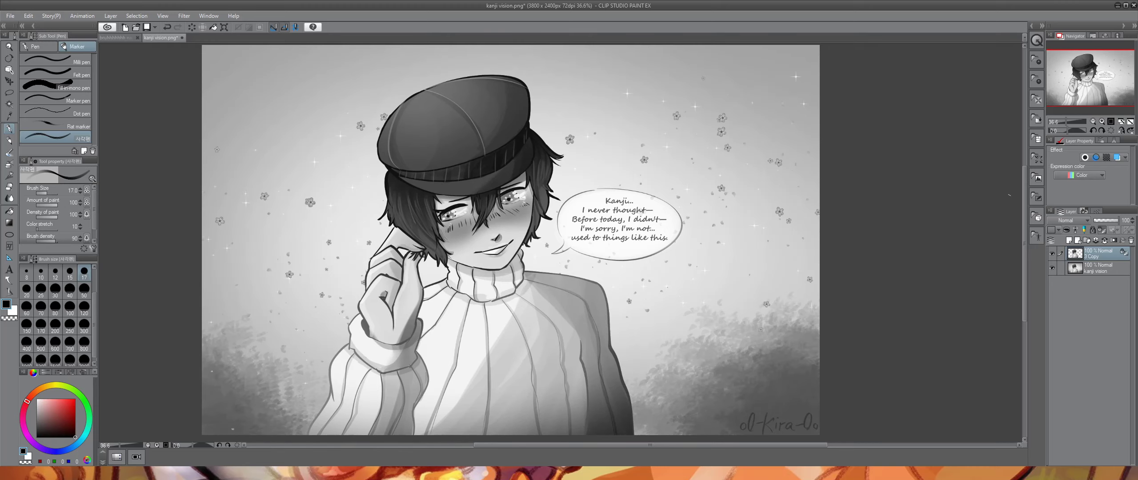
- Try light-blue, orange and rainbow gradient maps on the flattened image layer beneath the character
{"action": "left_click", "coordinate": [1109, 269]}
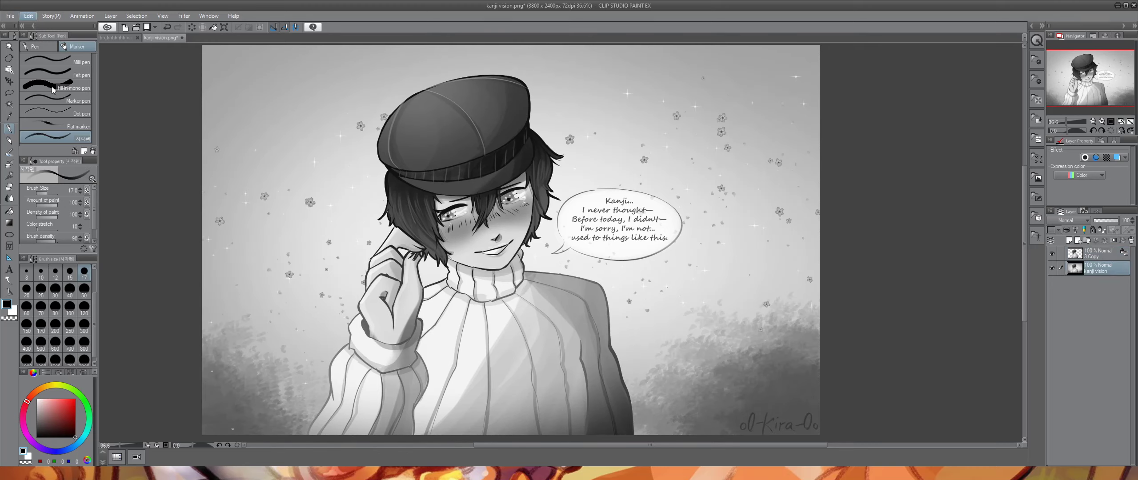
{"action": "left_click", "coordinate": [198, 256]}
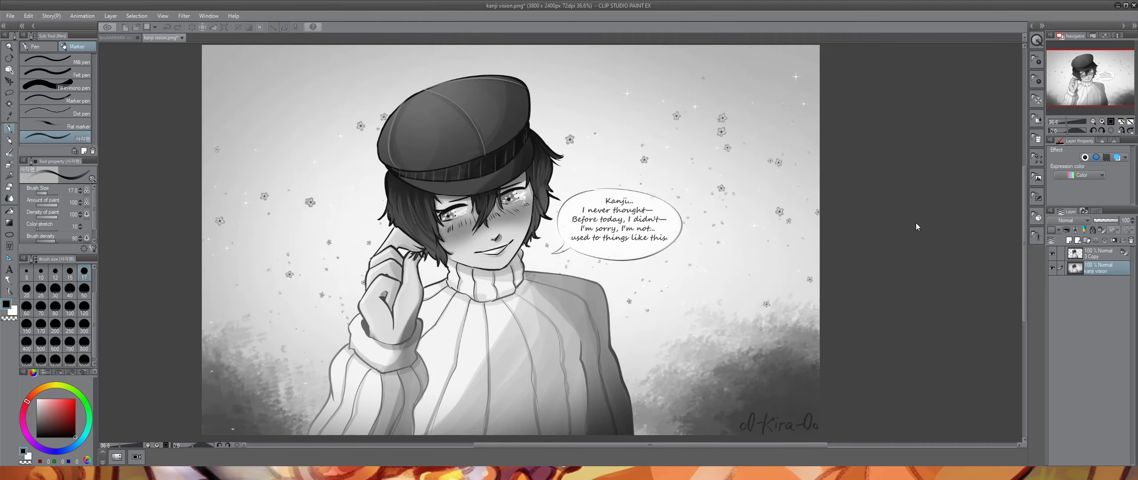
{"action": "left_click", "coordinate": [906, 230]}
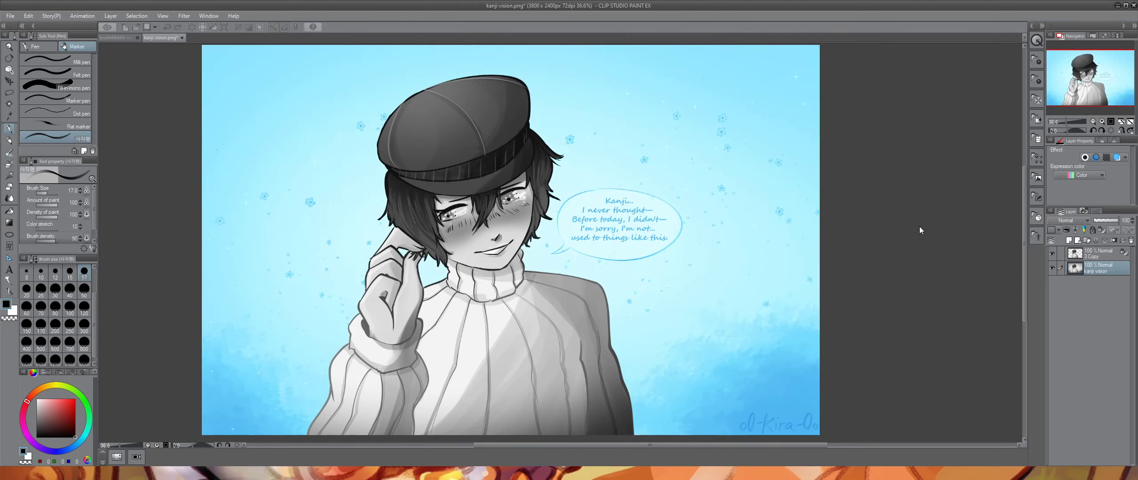
{"action": "key", "text": "ctrl+z"}
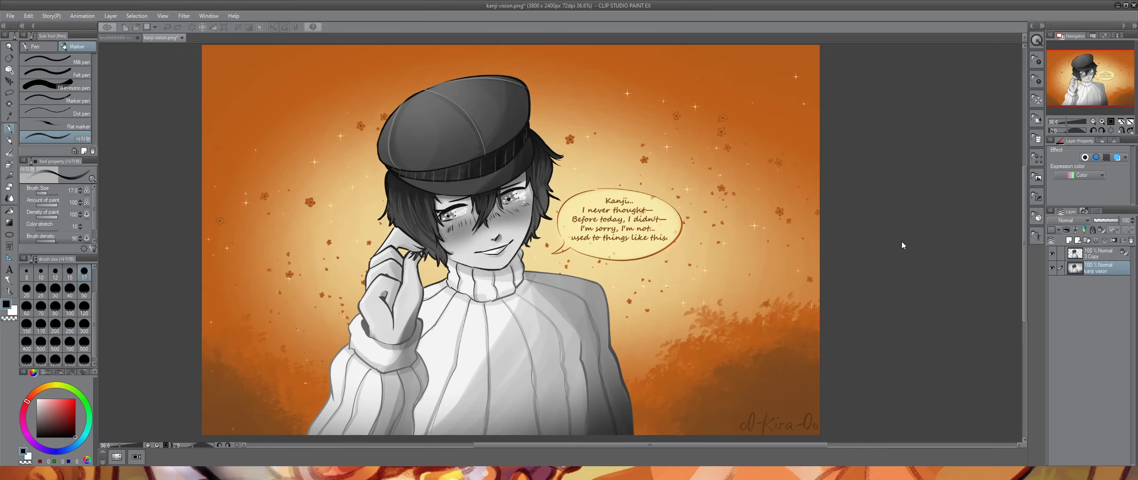
{"action": "key", "text": "ctrl+z"}
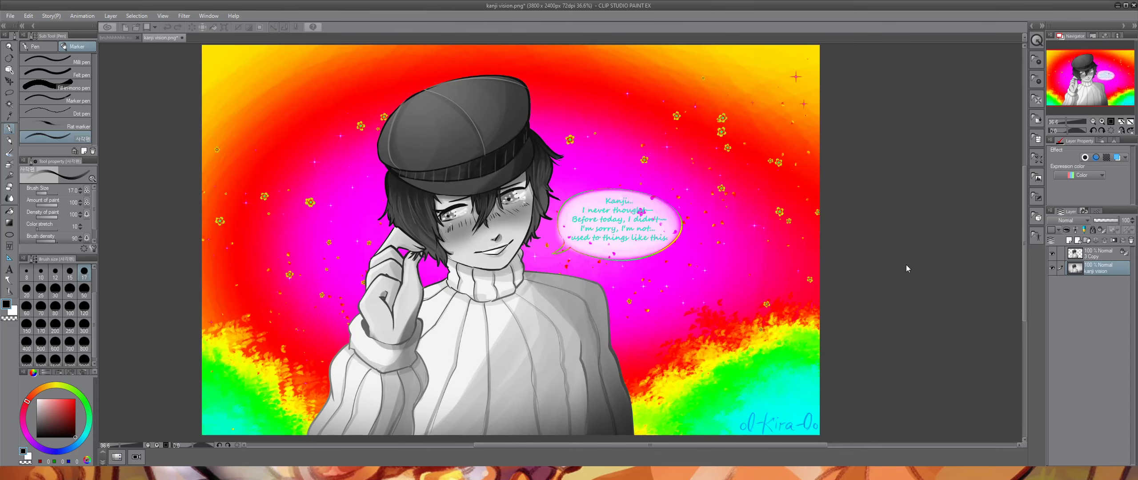
{"action": "key", "text": "ctrl+z"}
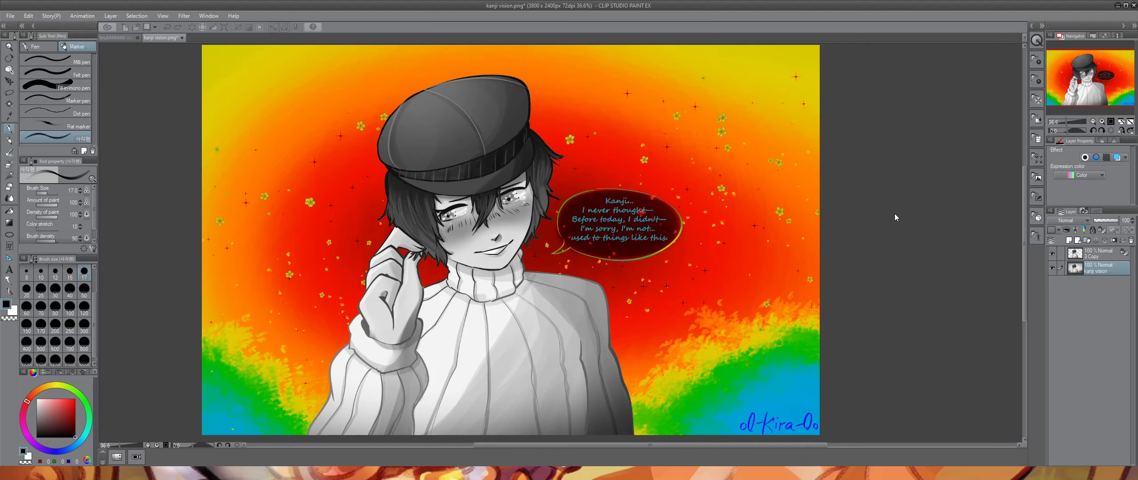
{"action": "key", "text": "ctrl+z"}
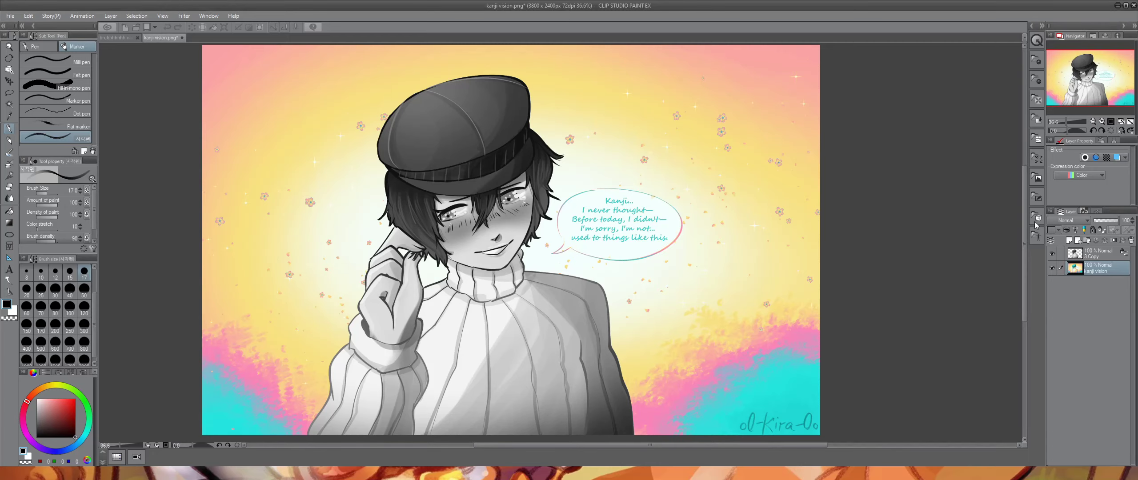
- Try pink, yellow-orange, green and lilac gradient maps on the background image and undo the colouring back to greyscale
{"action": "left_click", "coordinate": [905, 220]}
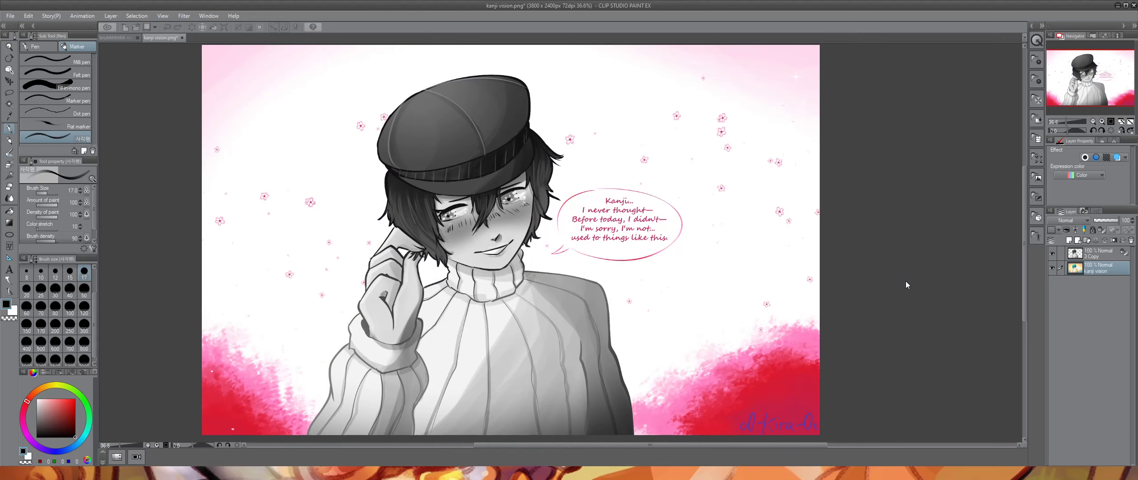
{"action": "left_click", "coordinate": [906, 281]}
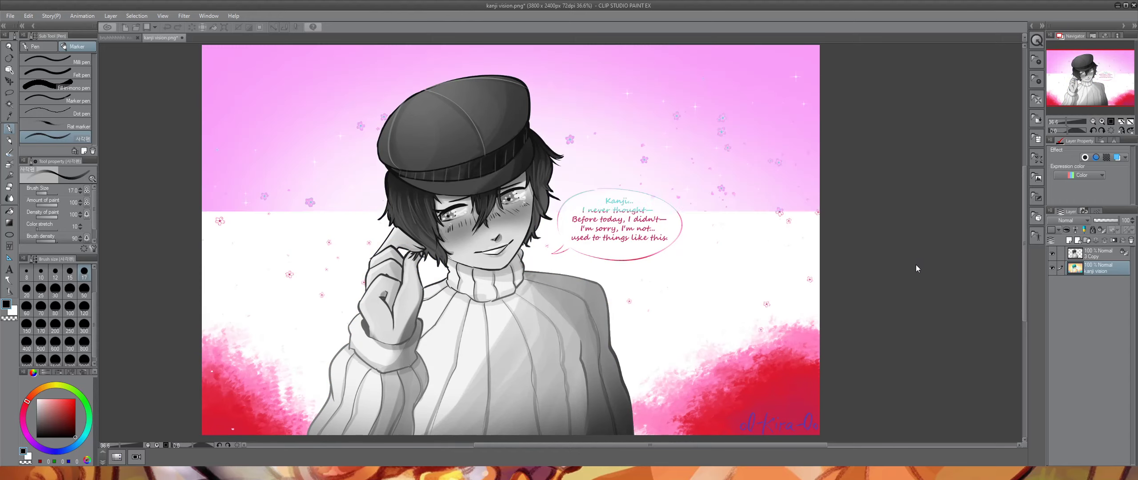
{"action": "key", "text": "ctrl+z"}
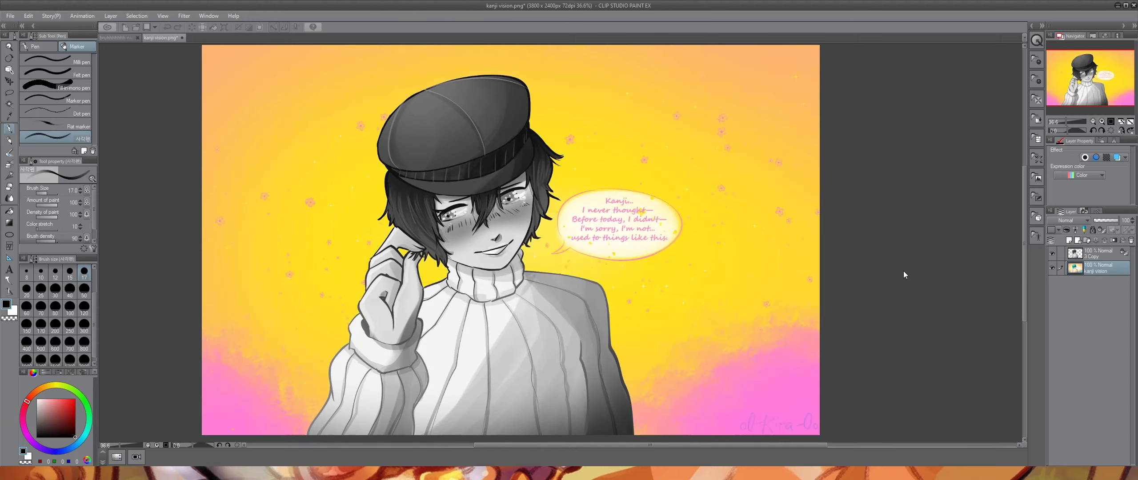
{"action": "left_click", "coordinate": [903, 269]}
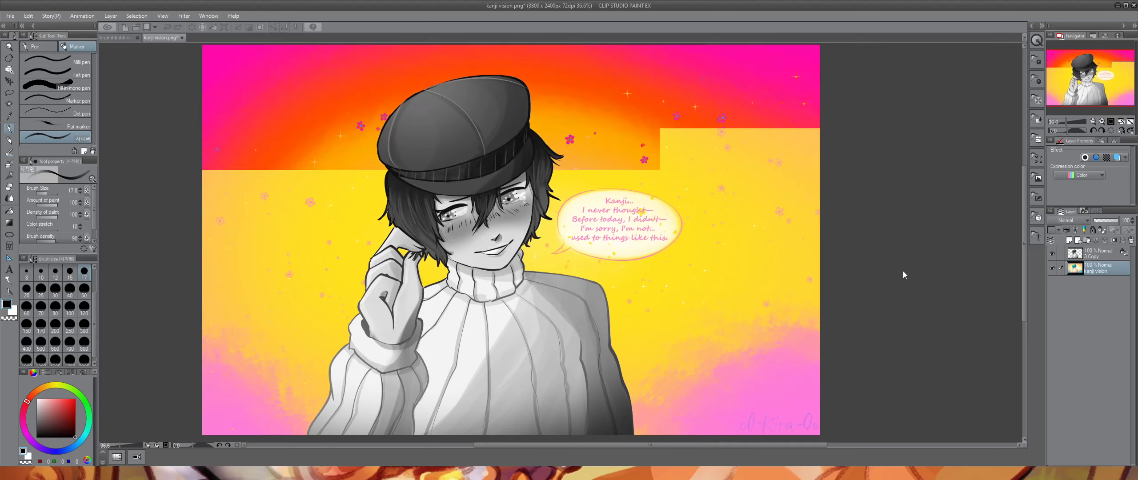
{"action": "left_click", "coordinate": [906, 280]}
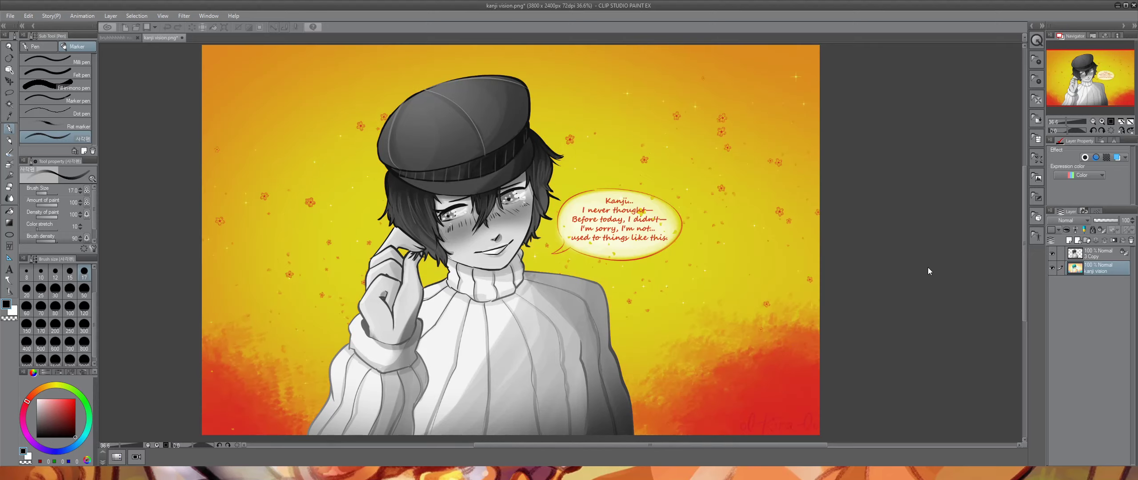
{"action": "key", "text": "ctrl+z"}
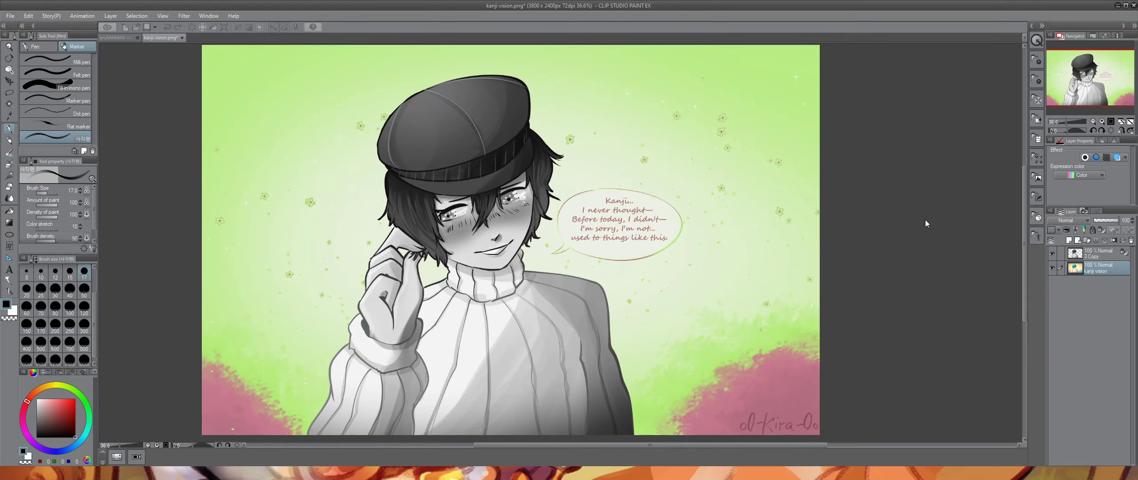
{"action": "key", "text": "ctrl+z"}
{"action": "key", "text": "ctrl+z"}
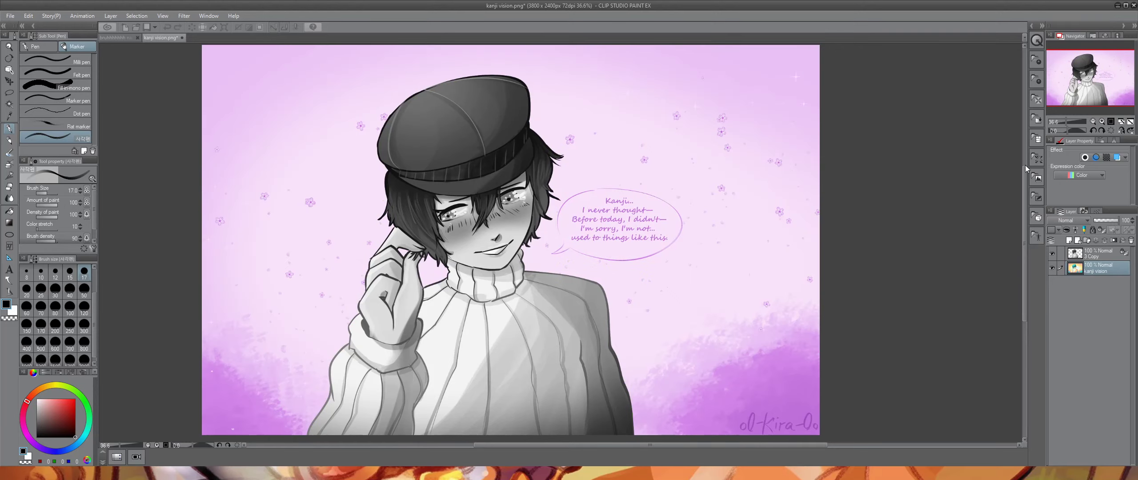
- Darken the upper corners and edges of the background image layer in black with the Soft airbrush at size 2000
{"action": "left_click", "coordinate": [8, 165]}
{"action": "left_click", "coordinate": [1069, 117]}
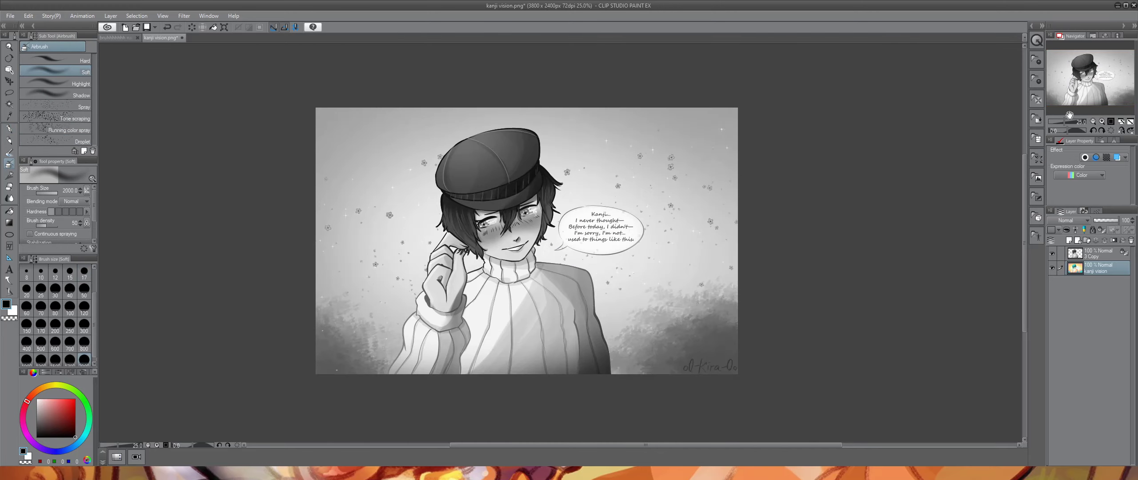
{"action": "left_click_drag", "start_coordinate": [257, 273], "coordinate": [609, 386]}
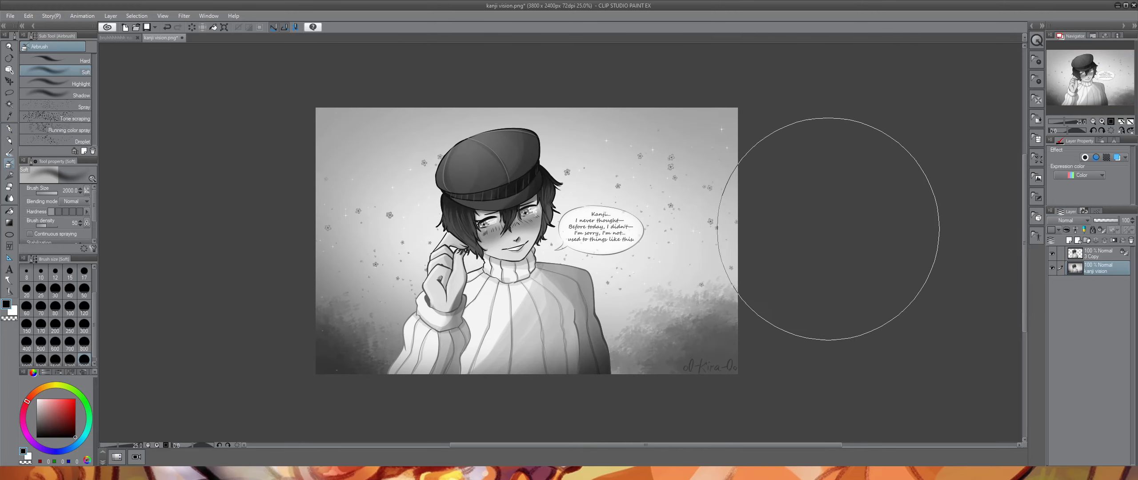
{"action": "key", "text": "ctrl+z"}
{"action": "left_click_drag", "start_coordinate": [381, 74], "coordinate": [369, 186]}
{"action": "left_click_drag", "start_coordinate": [825, 129], "coordinate": [178, 183]}
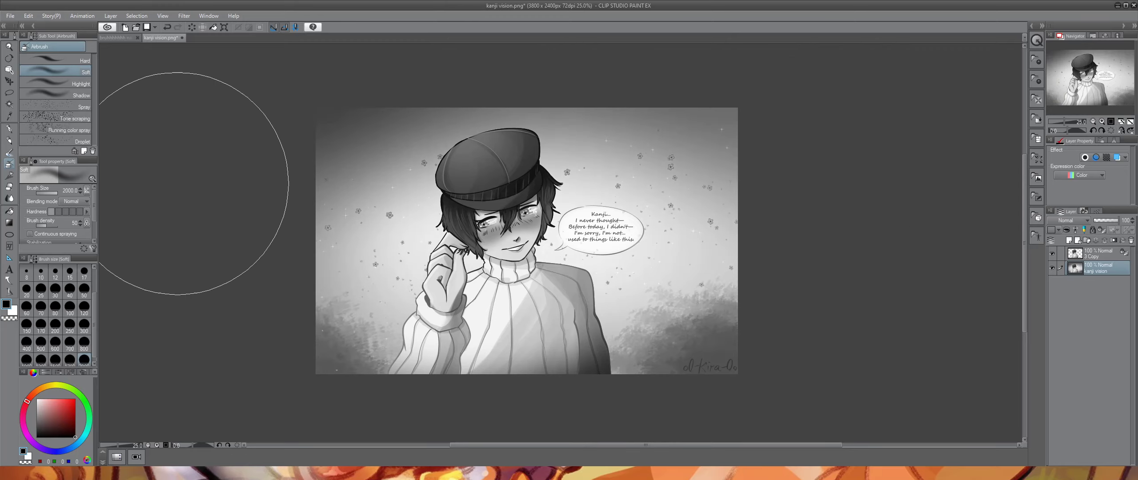
{"action": "left_click_drag", "start_coordinate": [534, 101], "coordinate": [404, 127]}
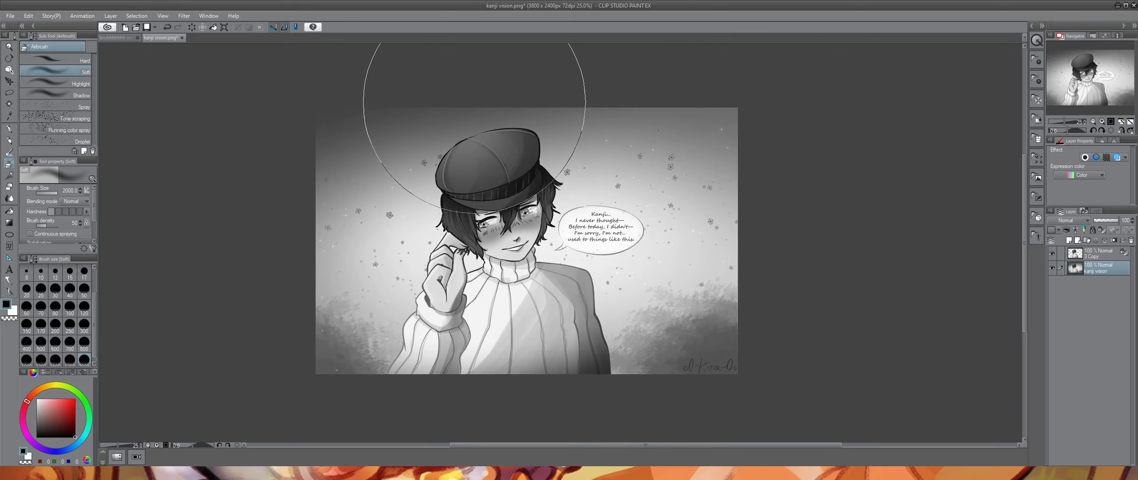
{"action": "mouse_move", "coordinate": [474, 102]}
{"action": "left_mouse_down"}
{"action": "mouse_move", "coordinate": [399, 67]}
{"action": "mouse_move", "coordinate": [348, 198]}
{"action": "mouse_move", "coordinate": [410, 259]}
{"action": "mouse_move", "coordinate": [322, 271]}
{"action": "mouse_move", "coordinate": [424, 378]}
{"action": "mouse_move", "coordinate": [466, 391]}
{"action": "mouse_move", "coordinate": [387, 317]}
{"action": "mouse_move", "coordinate": [762, 223]}
{"action": "mouse_move", "coordinate": [724, 310]}
{"action": "mouse_move", "coordinate": [406, 356]}
{"action": "mouse_move", "coordinate": [365, 351]}
{"action": "mouse_move", "coordinate": [295, 317]}
{"action": "mouse_move", "coordinate": [338, 363]}
{"action": "left_mouse_up"}
- Airbrush mid-grey over the lower background corners to soften the foliage, and brighten the area around the head with white
{"action": "left_click", "coordinate": [36, 419]}
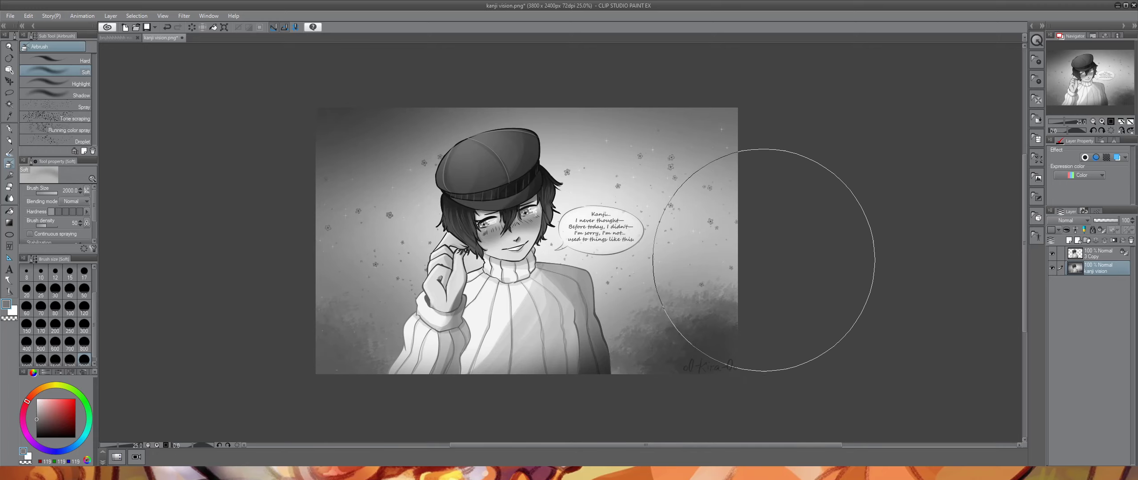
{"action": "mouse_move", "coordinate": [763, 260]}
{"action": "left_mouse_down"}
{"action": "mouse_move", "coordinate": [729, 317]}
{"action": "mouse_move", "coordinate": [724, 369]}
{"action": "mouse_move", "coordinate": [762, 419]}
{"action": "left_mouse_up"}
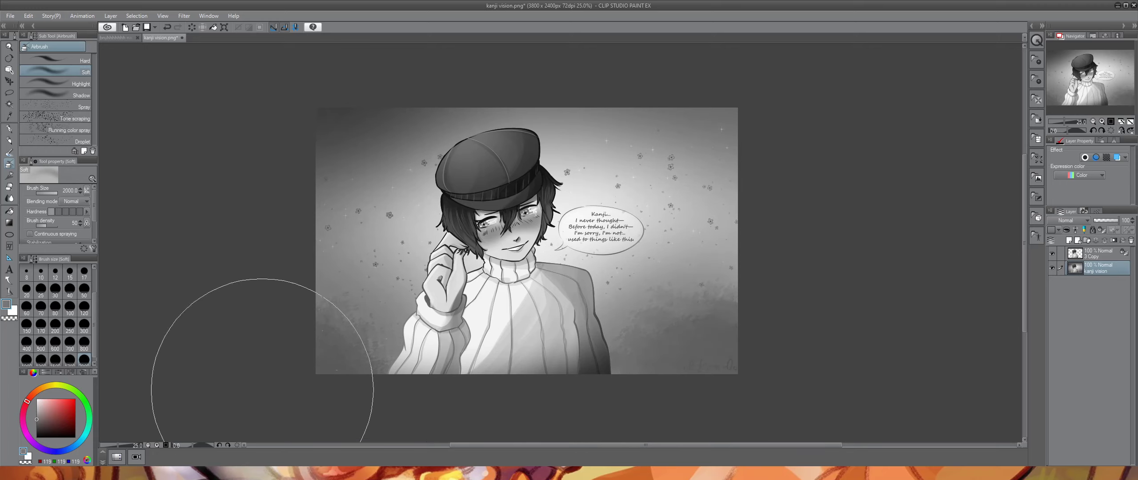
{"action": "left_click", "coordinate": [37, 399]}
{"action": "mouse_move", "coordinate": [597, 140]}
{"action": "left_mouse_down"}
{"action": "mouse_move", "coordinate": [498, 295]}
{"action": "mouse_move", "coordinate": [724, 292]}
{"action": "mouse_move", "coordinate": [538, 240]}
{"action": "left_mouse_up"}
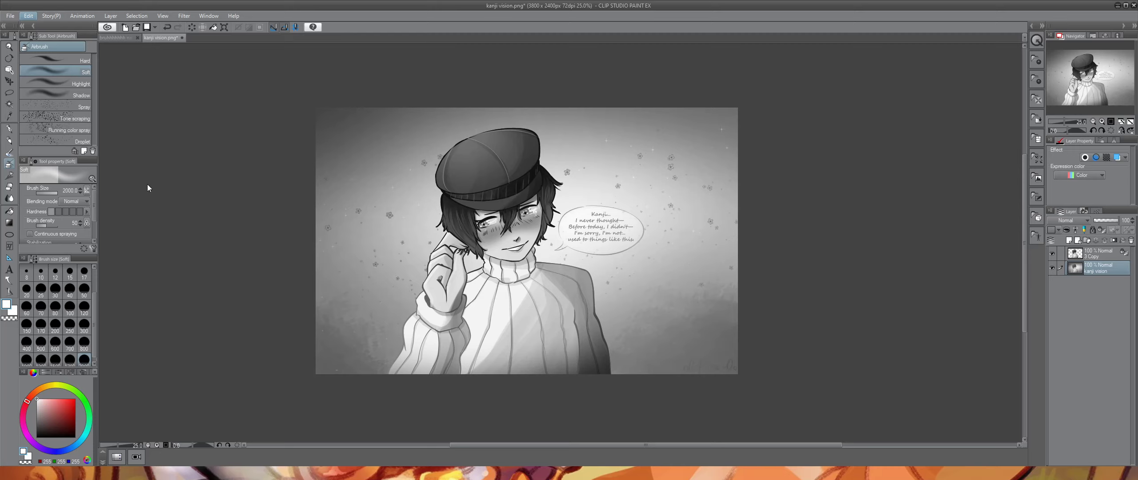
- Try red-purple-orange, coral-yellow and pink-lilac-cream gradient maps on the background image and undo the colouring back to greyscale
{"action": "left_click", "coordinate": [210, 264]}
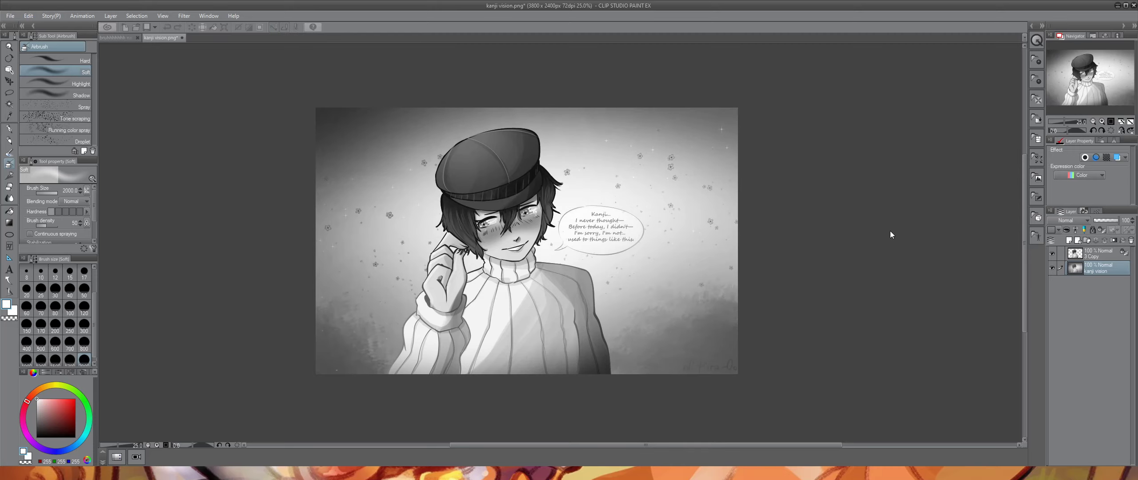
{"action": "left_click", "coordinate": [907, 199]}
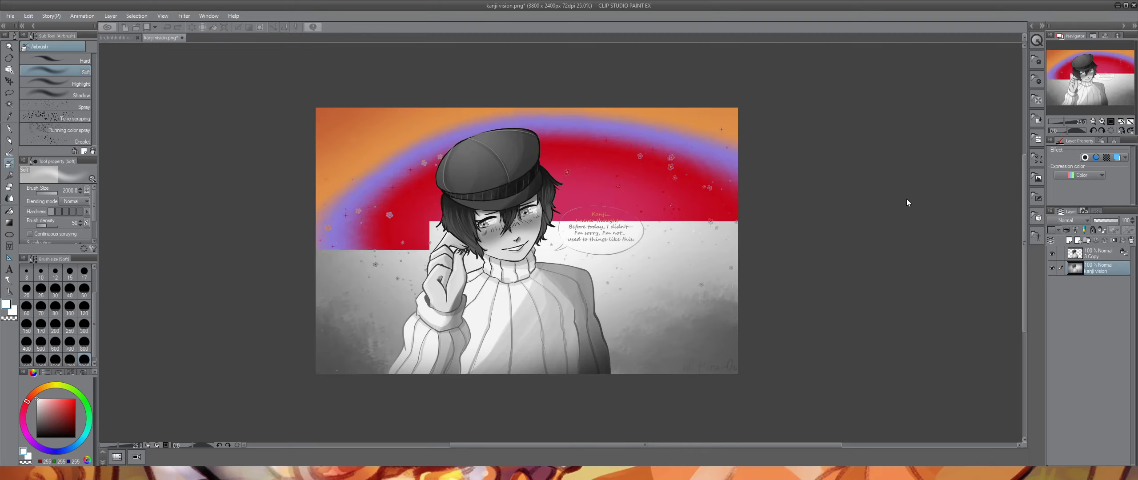
{"action": "left_click", "coordinate": [908, 211]}
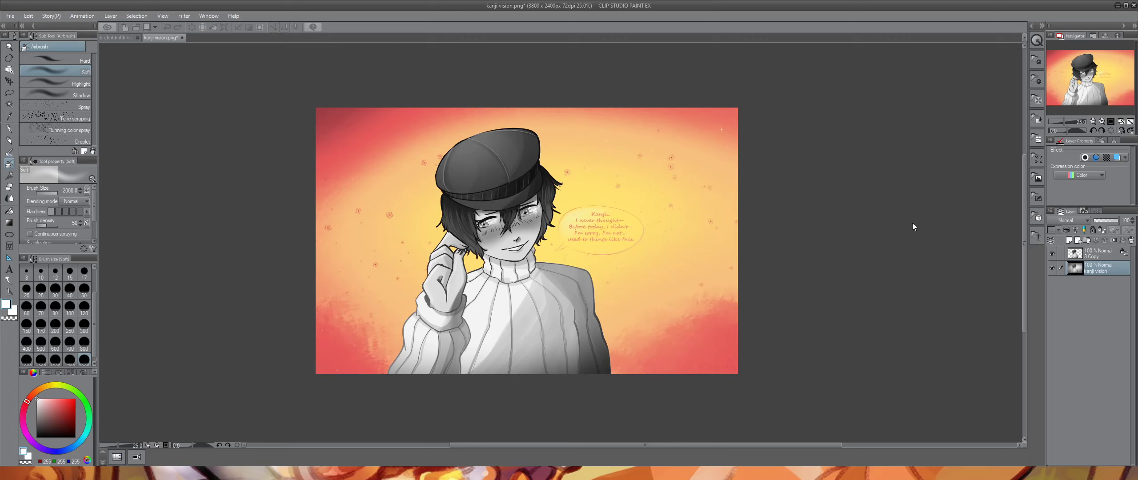
{"action": "key", "text": "ctrl+z"}
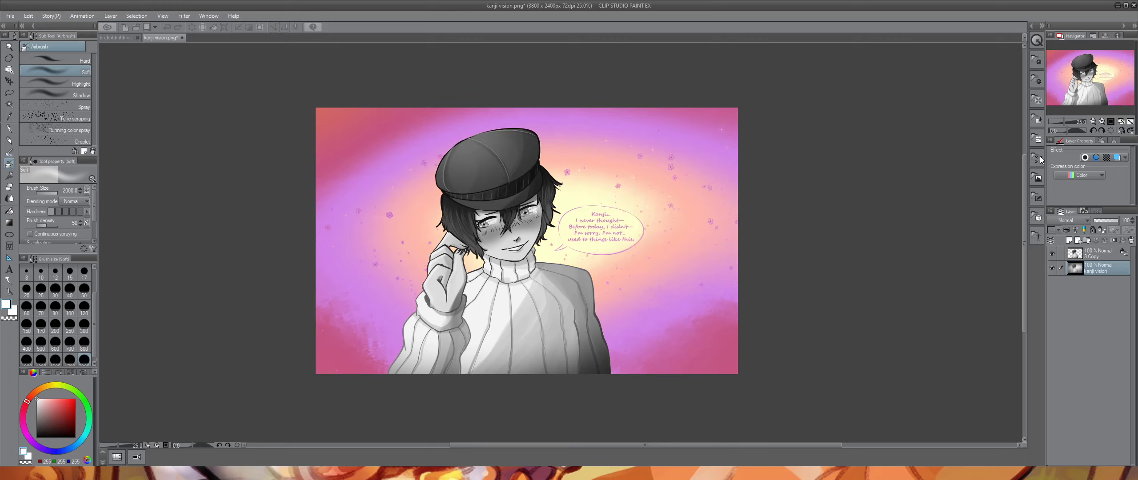
{"action": "key", "text": "ctrl+z"}
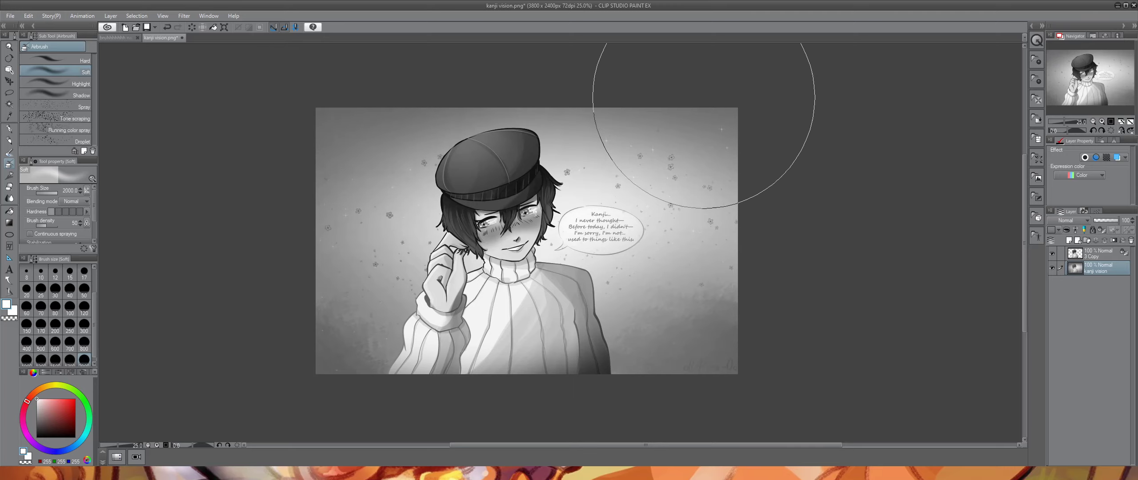
- Airbrush white over the background's lower right corner and try blue, burnt-orange, pastel rainbow, orange-yellow and coral gradient maps on it
{"action": "left_click_drag", "start_coordinate": [724, 355], "coordinate": [698, 342]}
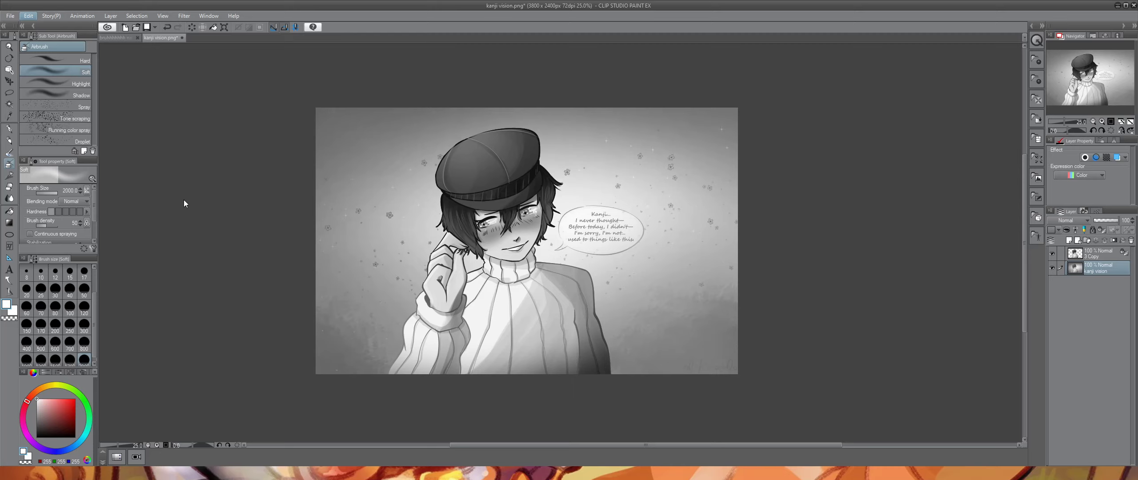
{"action": "left_click", "coordinate": [908, 217]}
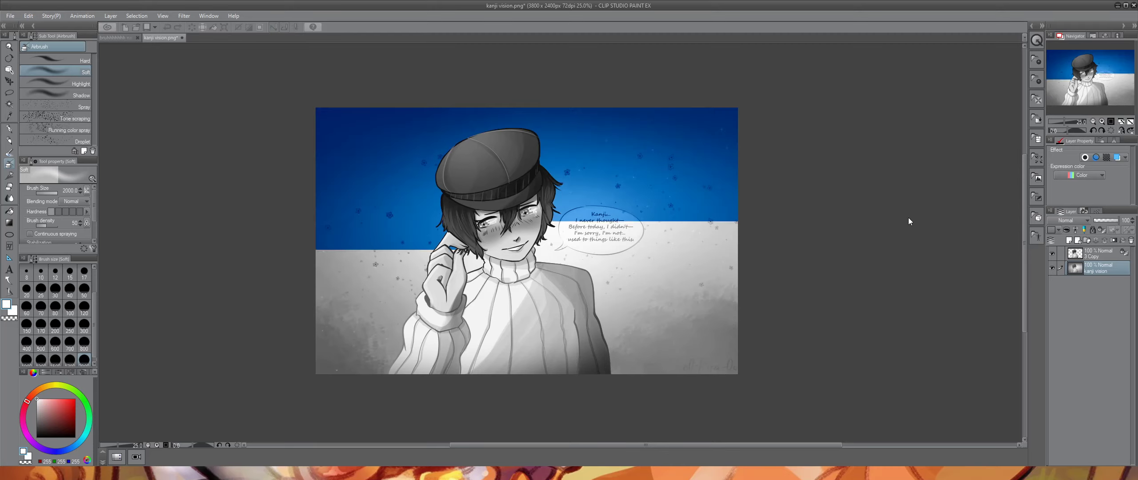
{"action": "left_click", "coordinate": [899, 184]}
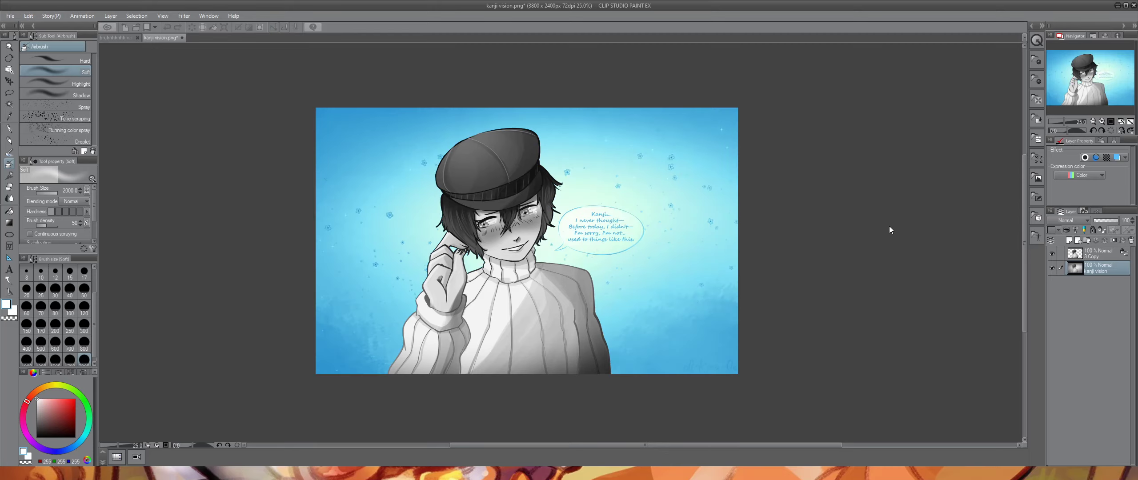
{"action": "left_click", "coordinate": [915, 231]}
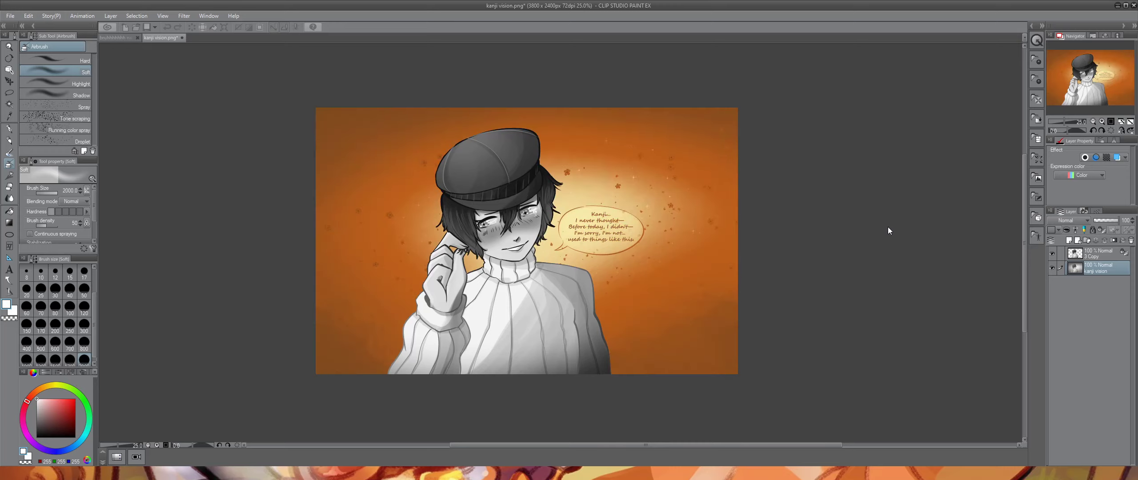
{"action": "key", "text": "ctrl+z"}
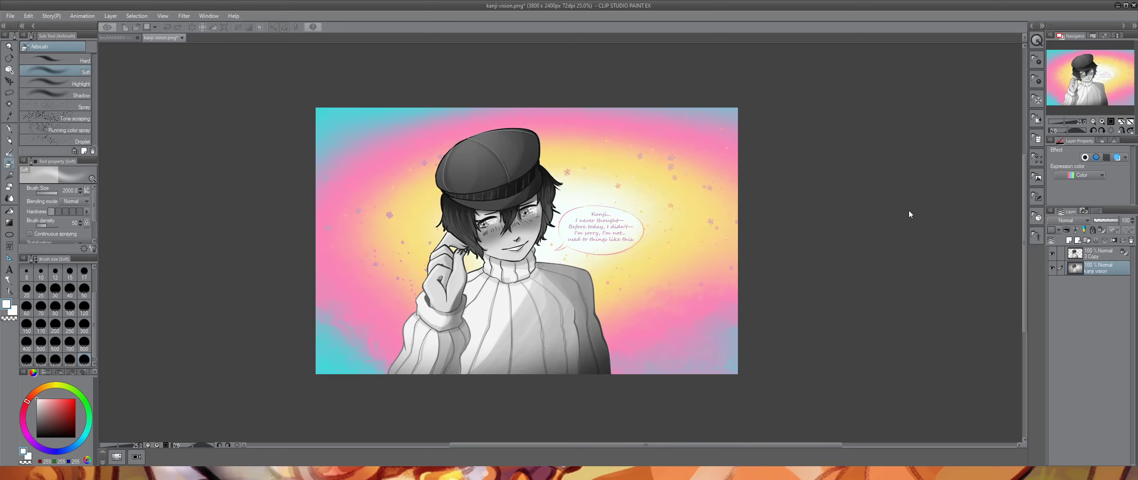
{"action": "key", "text": "ctrl+y"}
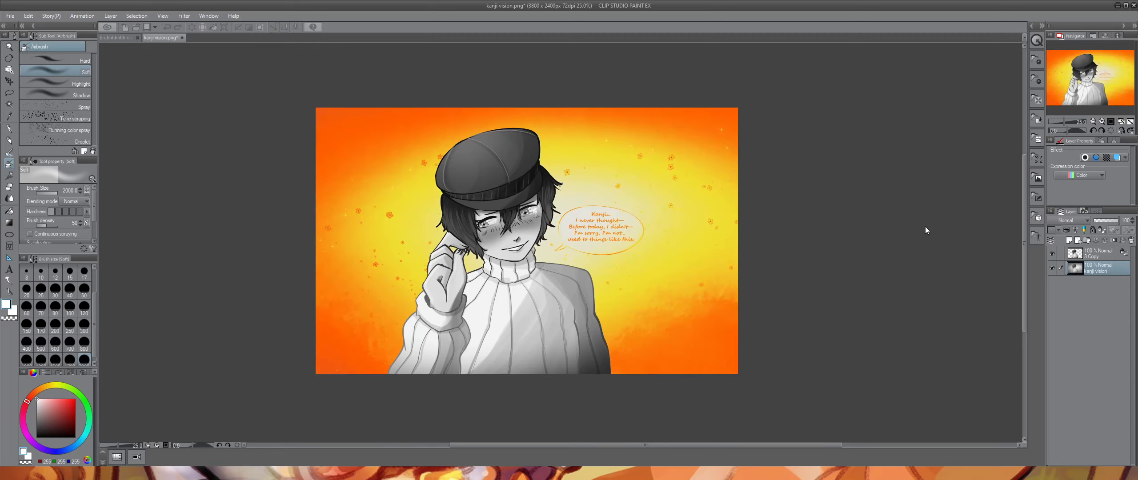
{"action": "key", "text": "ctrl+z"}
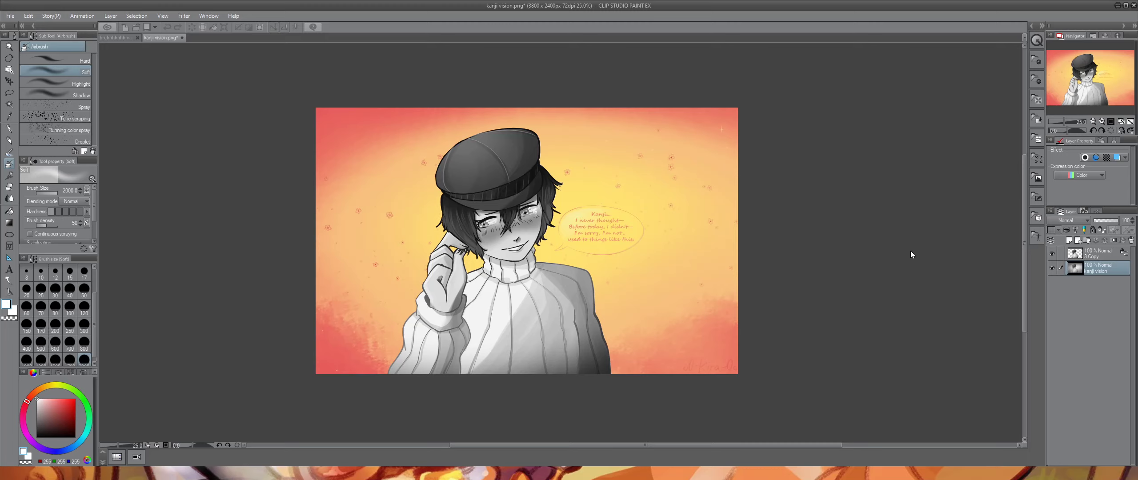
- Apply the pink-lilac-cream gradient map to the background and adjust it to mostly peach with faint lilac corners
{"action": "key", "text": "ctrl+z"}
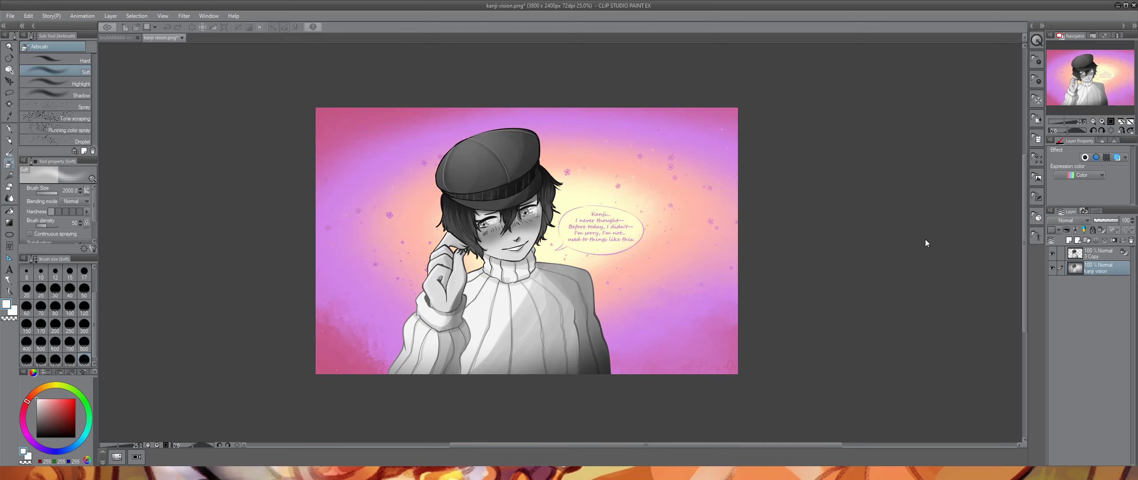
{"action": "key", "text": "ctrl+z"}
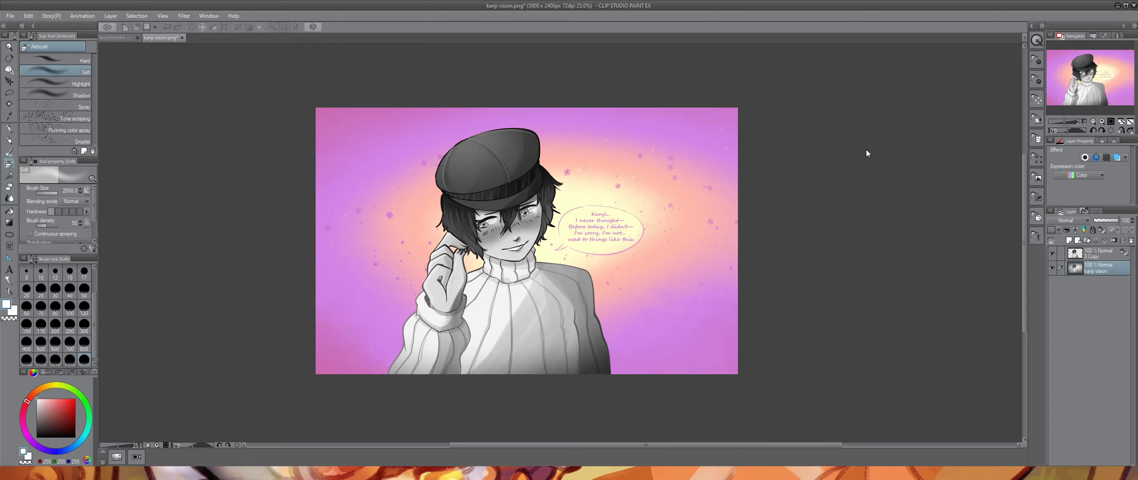
{"action": "key", "text": "ctrl+z"}
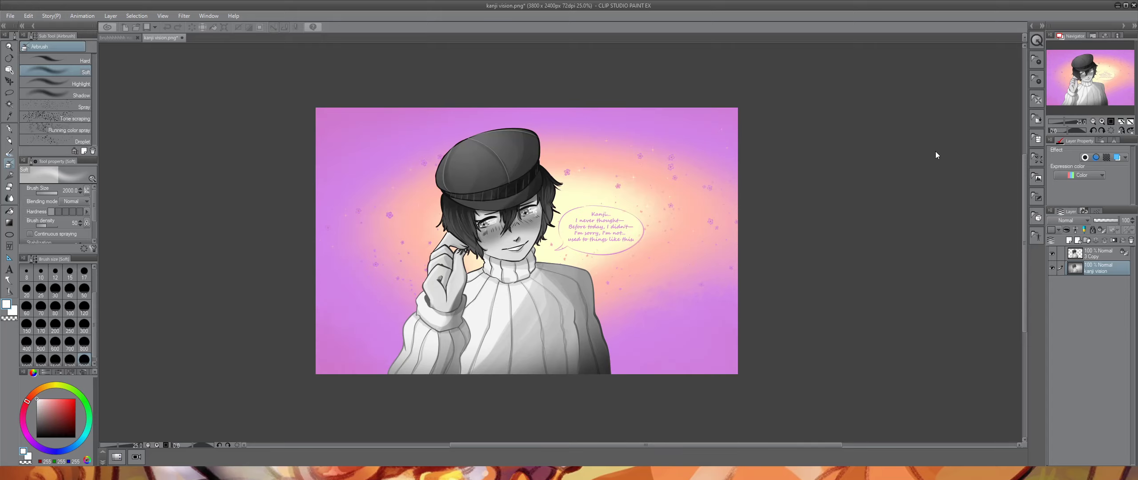
{"action": "key", "text": "ctrl+z"}
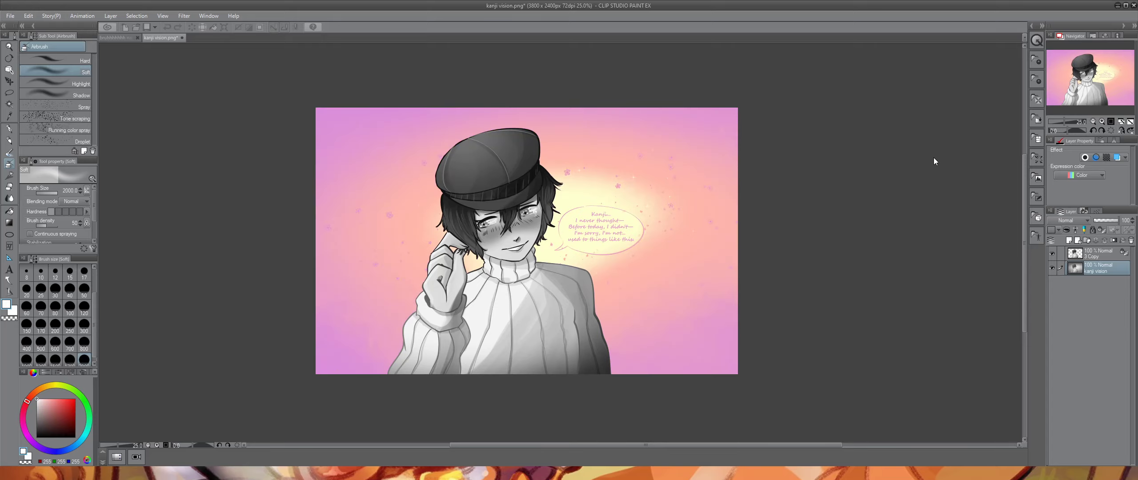
{"action": "key", "text": "ctrl+z"}
{"action": "key", "text": "ctrl+z"}
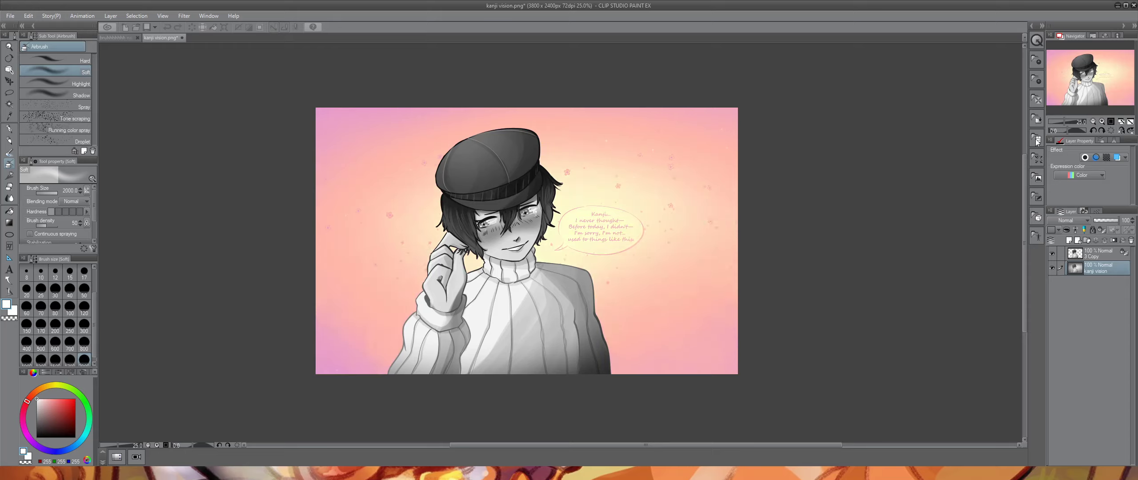
- Hide the greyscale character copy layer and add a new layer above the kanji vision image layer
{"action": "left_click", "coordinate": [1051, 254]}
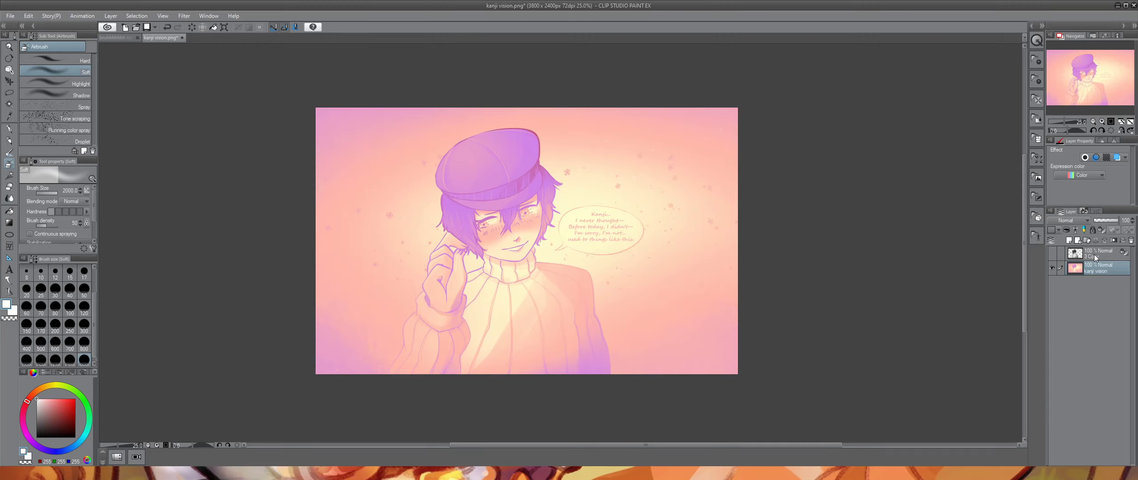
{"action": "left_click", "coordinate": [1068, 241]}
{"action": "left_click", "coordinate": [1101, 122]}
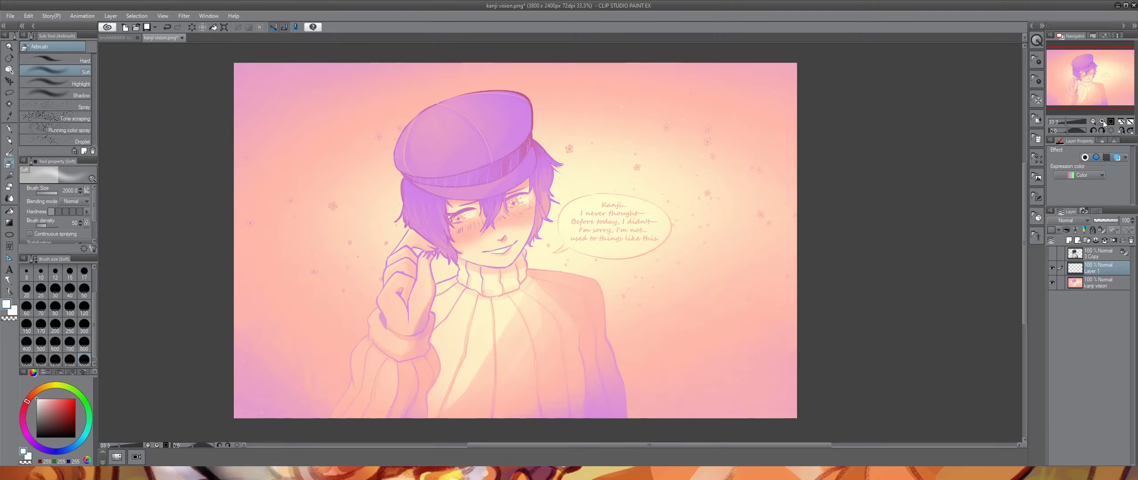
- Scatter white sparkles across the background on the new layer with the Sparkle A brush at size 2000, and save the file
{"action": "key", "text": "i"}
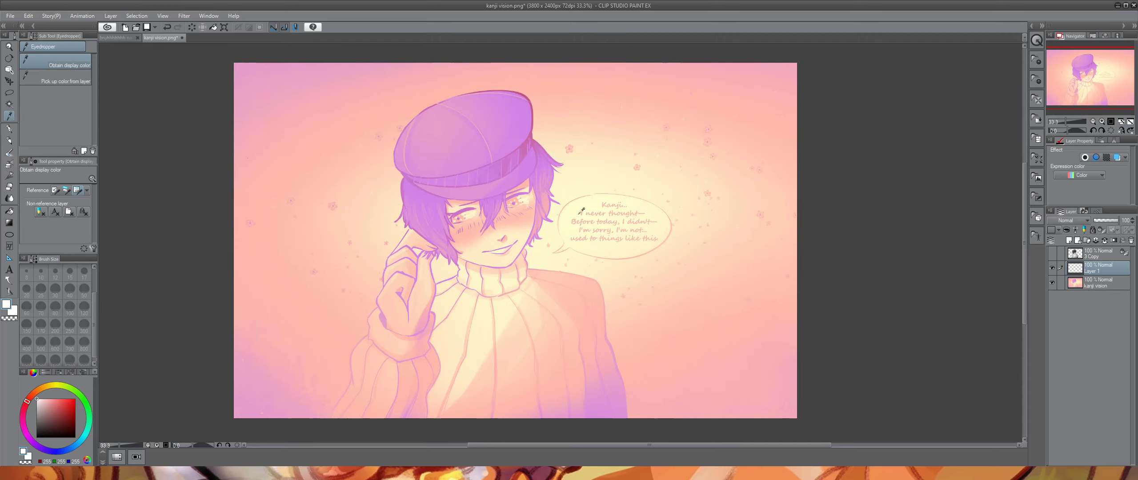
{"action": "left_click", "coordinate": [39, 402]}
{"action": "left_click", "coordinate": [39, 399]}
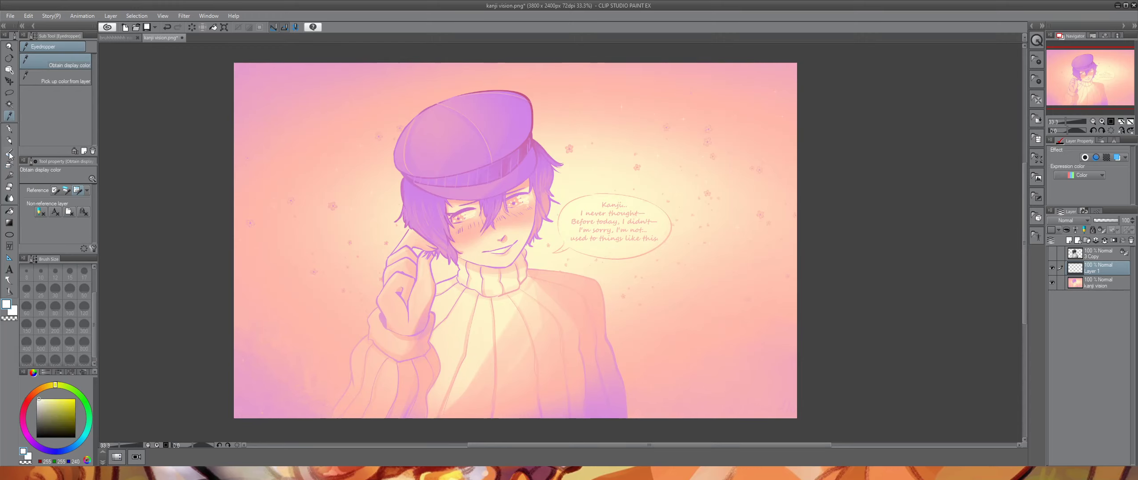
{"action": "left_click", "coordinate": [8, 174]}
{"action": "left_click", "coordinate": [34, 46]}
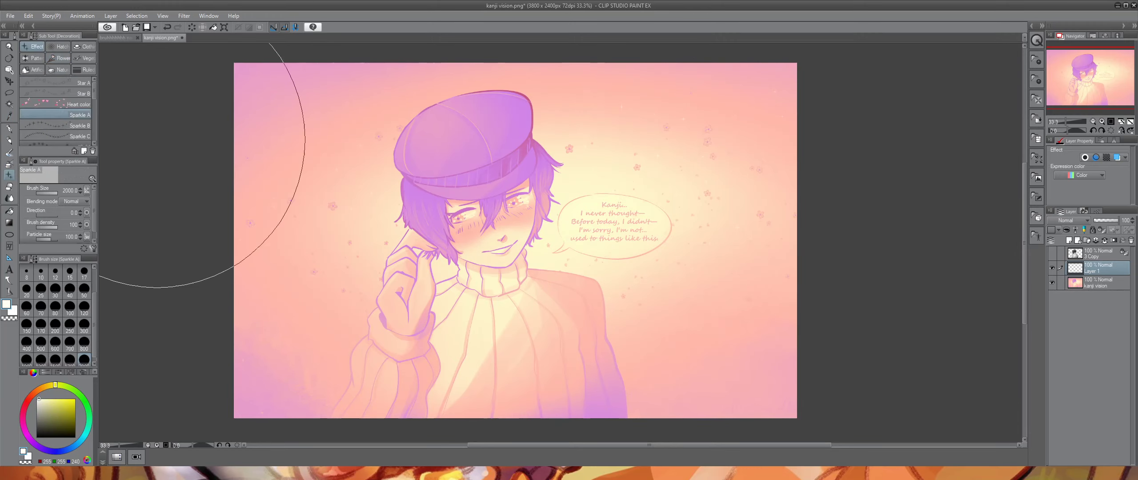
{"action": "key", "text": "ctrl+z"}
{"action": "left_click", "coordinate": [302, 226]}
{"action": "mouse_move", "coordinate": [715, 182]}
{"action": "left_mouse_down"}
{"action": "mouse_move", "coordinate": [673, 317]}
{"action": "mouse_move", "coordinate": [698, 330]}
{"action": "mouse_move", "coordinate": [614, 337]}
{"action": "left_mouse_up"}
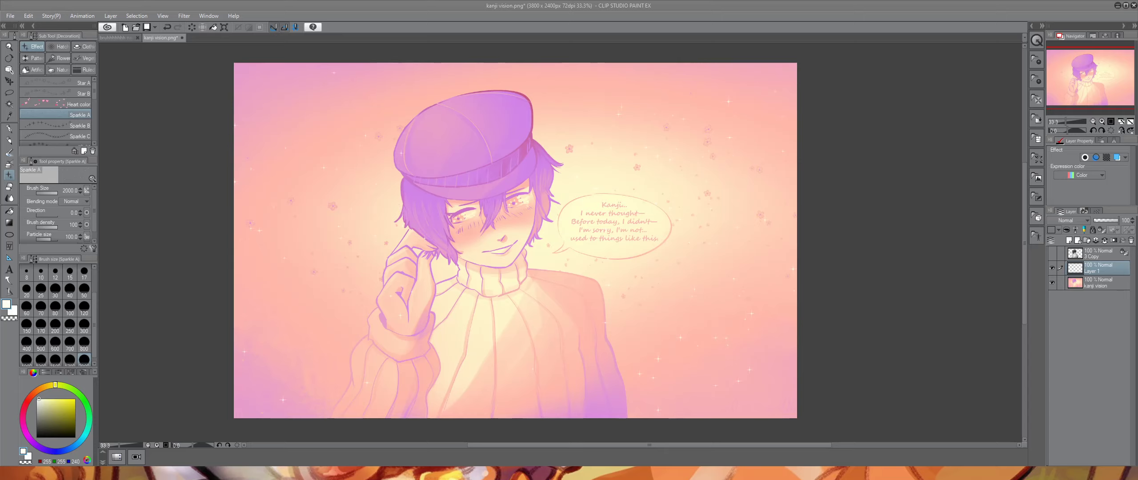
{"action": "key", "text": "ctrl+s"}
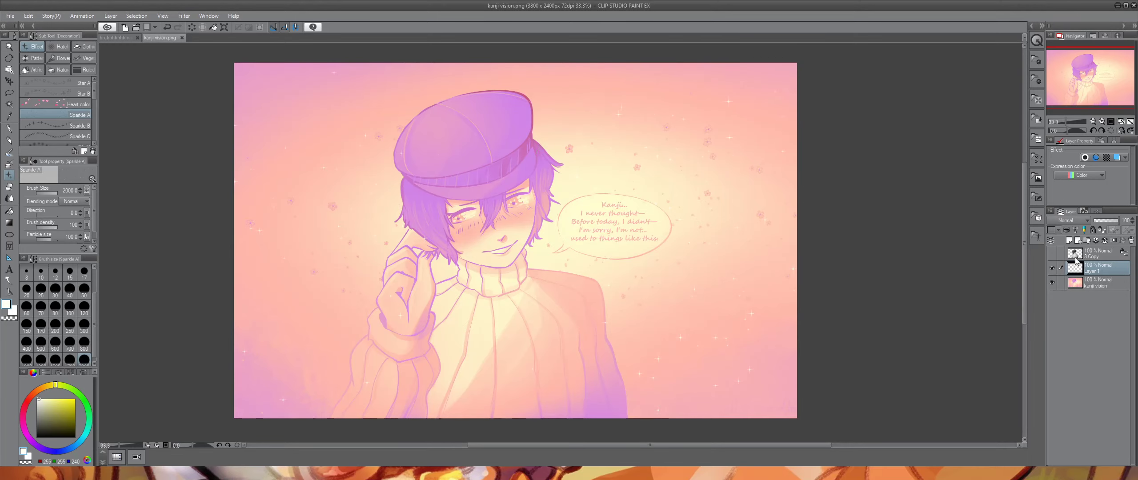
- Show the greyscale character copy layer and make it the active layer
{"action": "left_click", "coordinate": [1059, 254]}
{"action": "left_click", "coordinate": [1051, 253]}
{"action": "left_click", "coordinate": [1089, 253]}
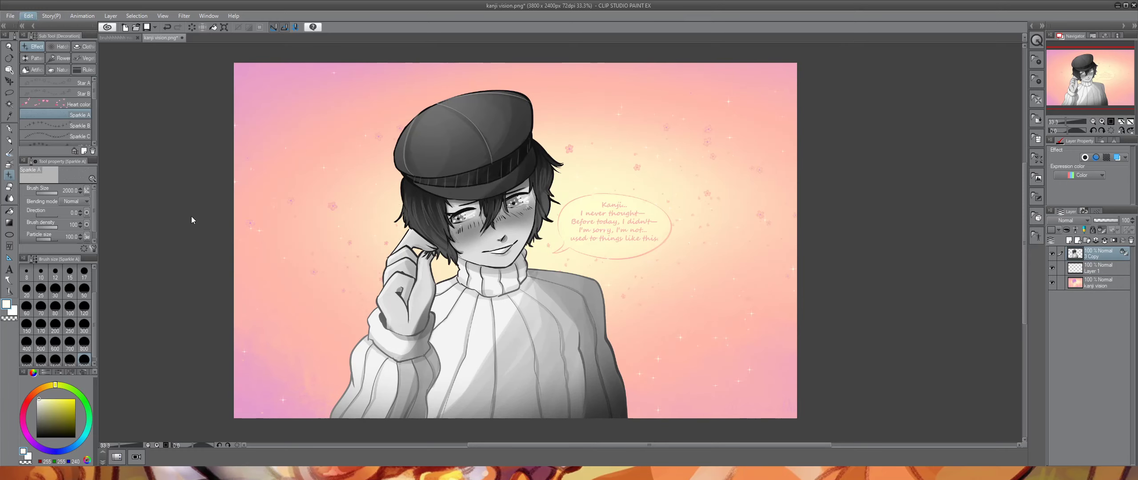
- Try purple, rainbow, orange-blue, pastel, violet-yellow and pink-cyan gradient maps on the character layer
{"action": "left_click", "coordinate": [192, 262]}
{"action": "left_click", "coordinate": [888, 208]}
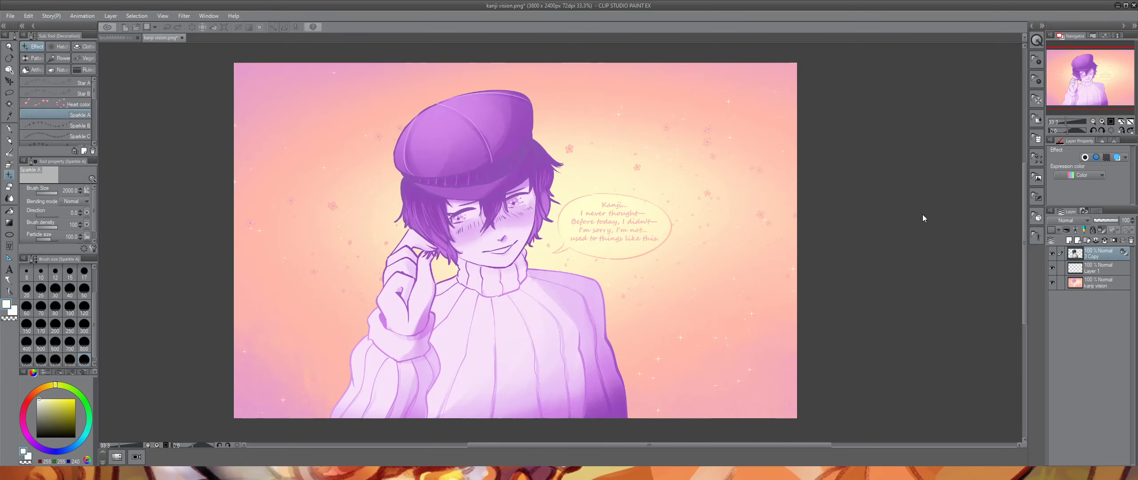
{"action": "left_click", "coordinate": [915, 220]}
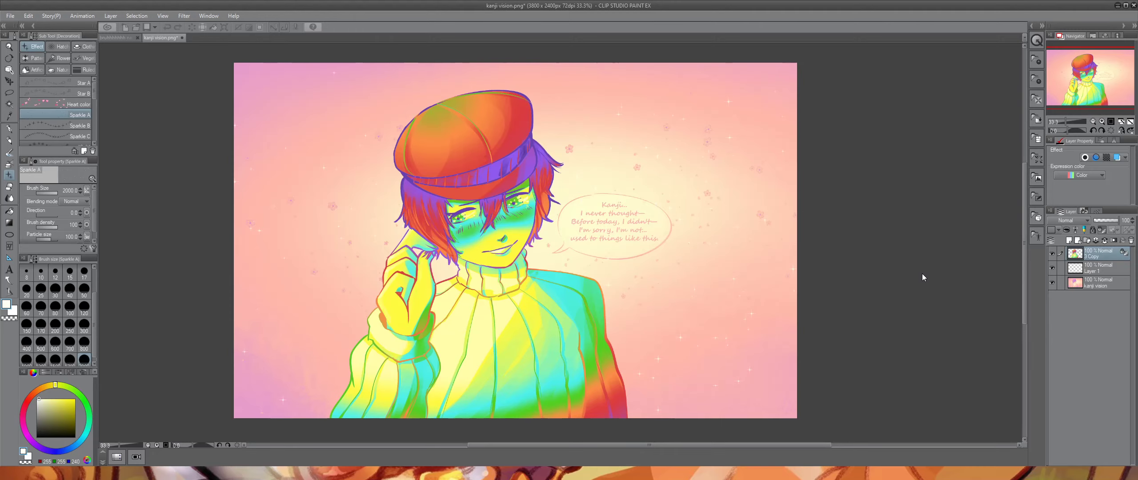
{"action": "key", "text": "ctrl+z"}
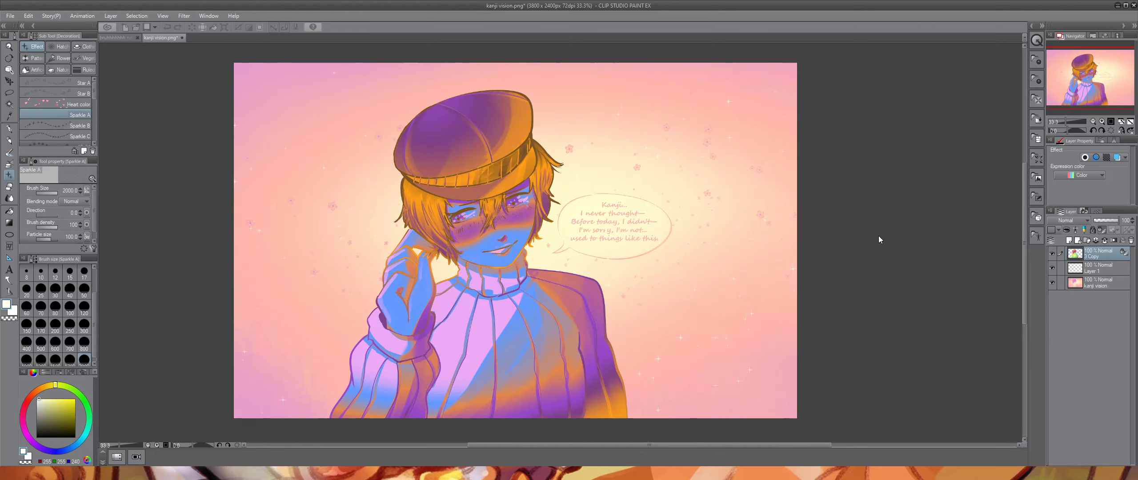
{"action": "key", "text": "ctrl+z"}
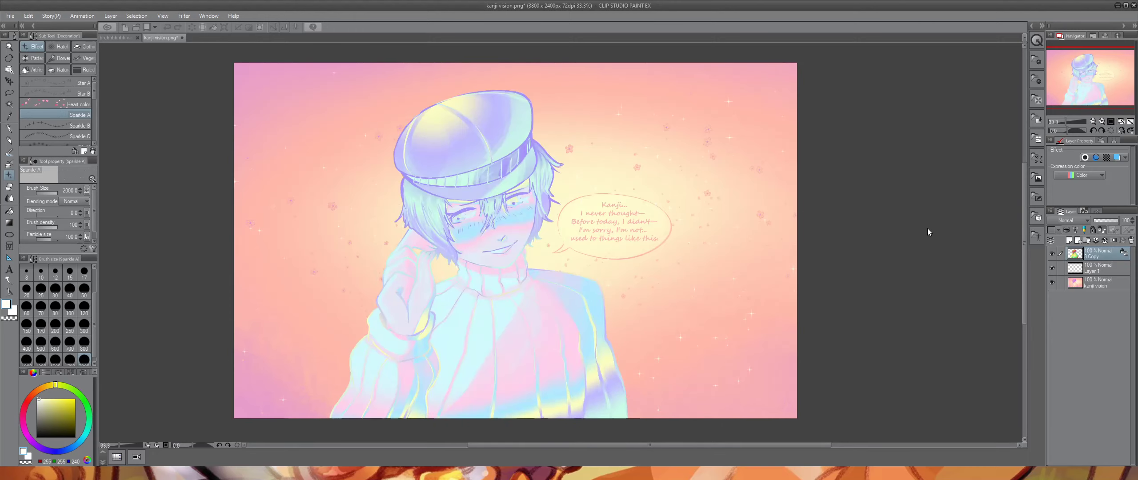
{"action": "key", "text": "ctrl+z"}
{"action": "key", "text": "ctrl+z"}
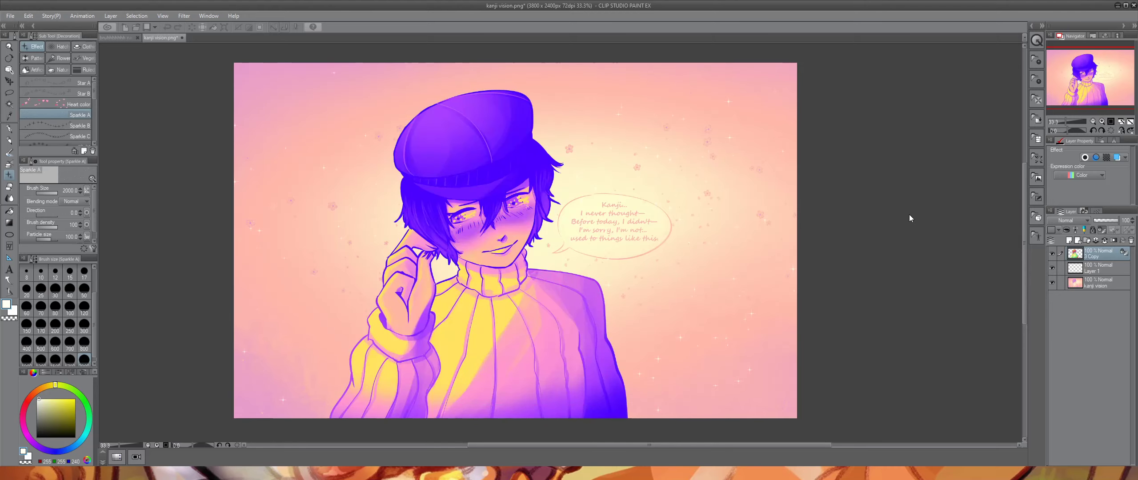
{"action": "key", "text": "ctrl+z"}
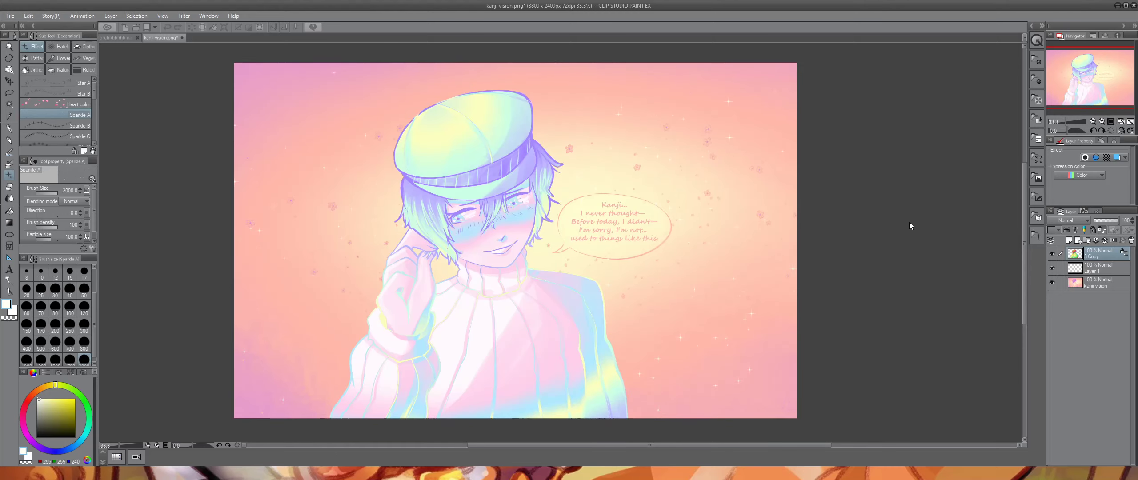
{"action": "key", "text": "ctrl+z"}
{"action": "left_click", "coordinate": [901, 250]}
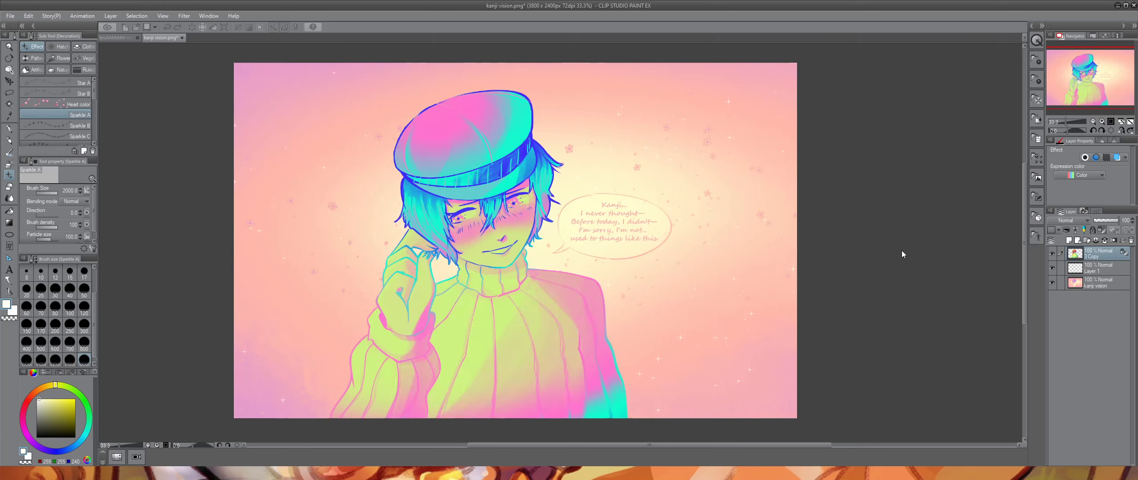
{"action": "left_click", "coordinate": [913, 243]}
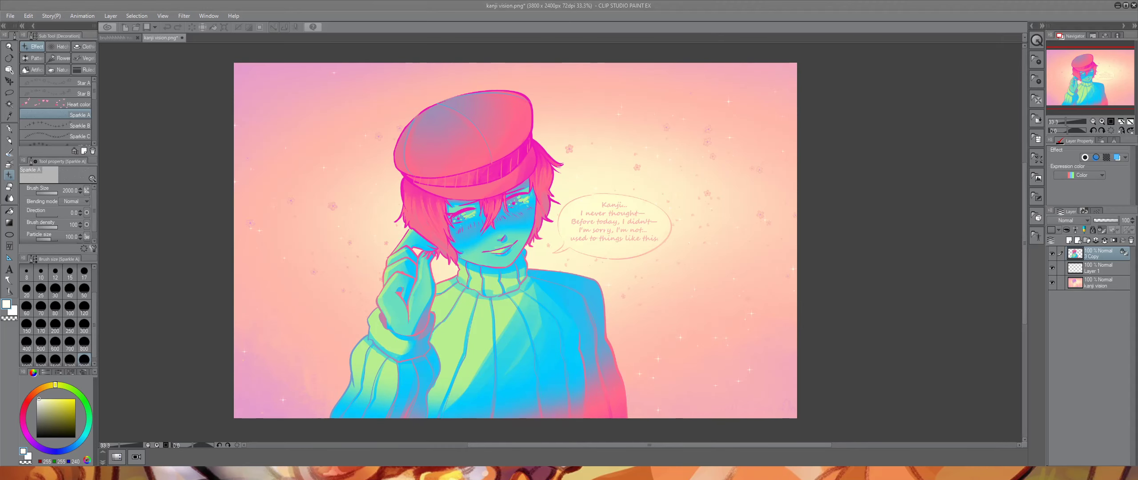
- Try a violet-pink-yellow gradient map and a pastel green-blue-coral one on the character layer
{"action": "left_click", "coordinate": [915, 237]}
{"action": "left_click", "coordinate": [914, 247]}
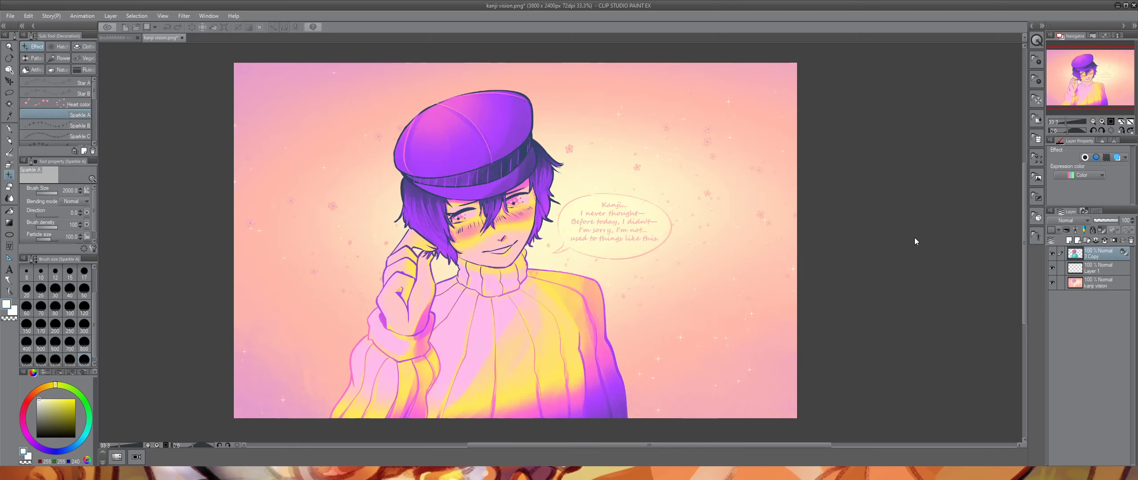
{"action": "left_click", "coordinate": [915, 237]}
{"action": "key", "text": "ctrl+z"}
{"action": "left_click", "coordinate": [910, 272]}
{"action": "left_click", "coordinate": [911, 278]}
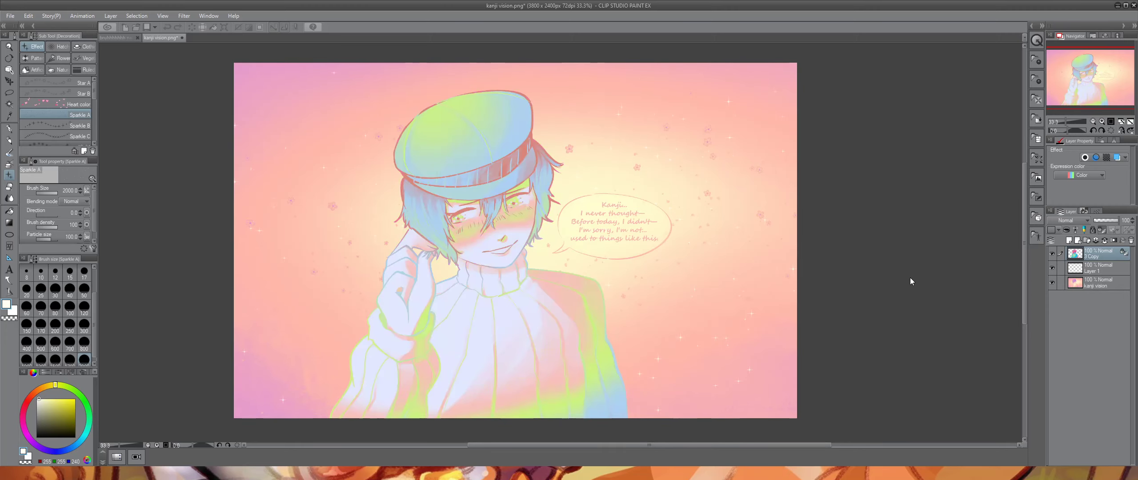
{"action": "left_click", "coordinate": [914, 267]}
{"action": "left_click", "coordinate": [916, 264]}
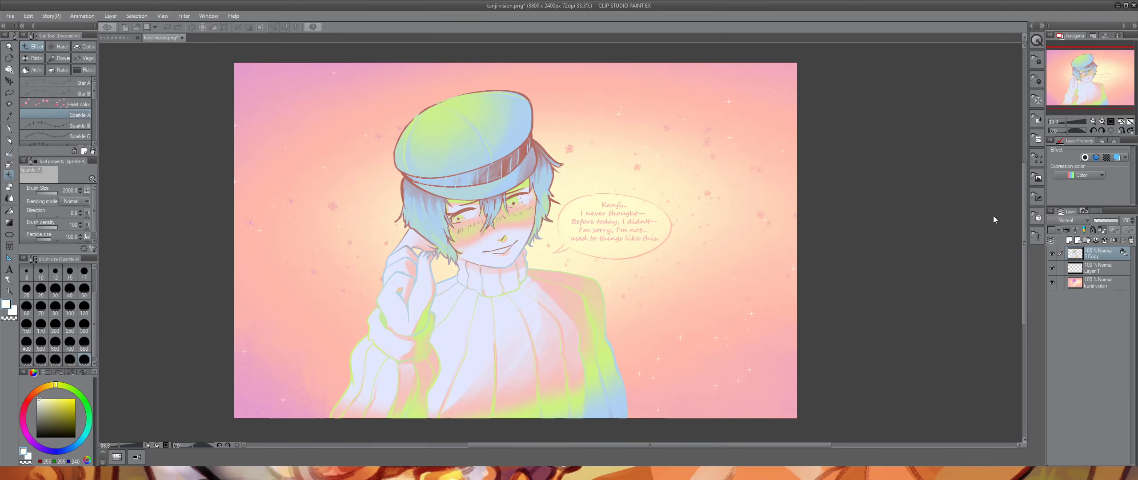
- Try reworking the pastel gradient map towards reddish-brown hair and outlines with a blue cap, apply it, and undo it
{"action": "key", "text": "ctrl+z"}
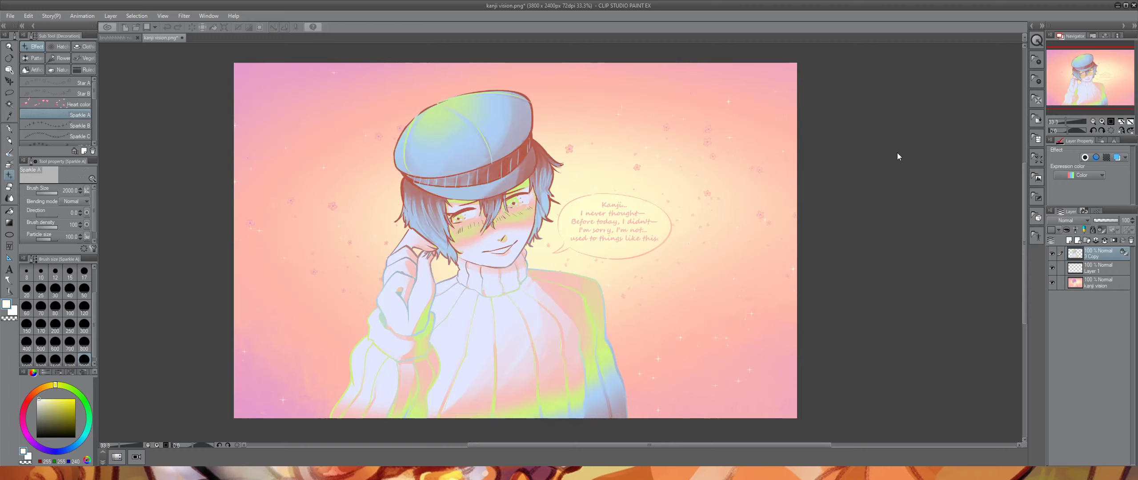
{"action": "key", "text": "ctrl+z"}
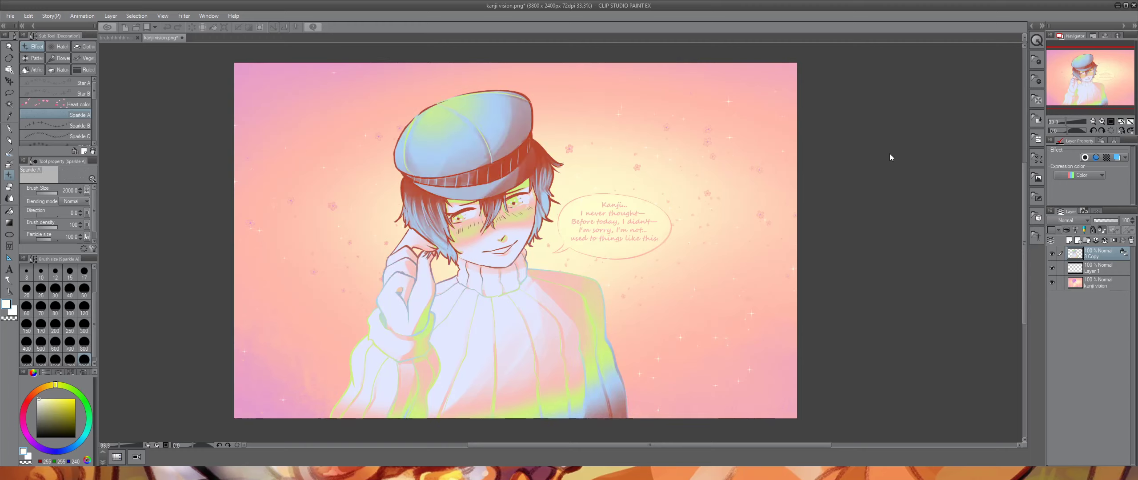
{"action": "key", "text": "ctrl+z"}
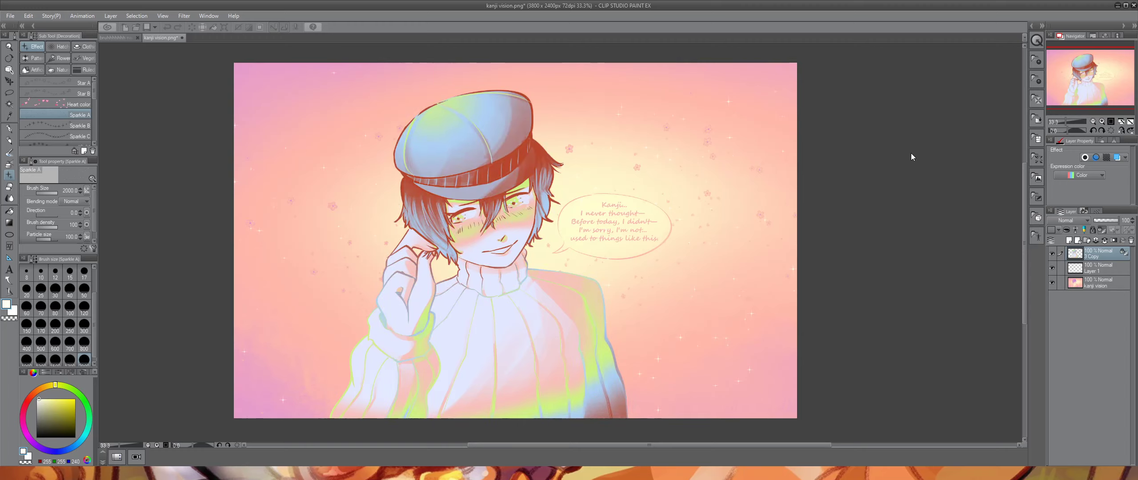
{"action": "key", "text": "ctrl+z"}
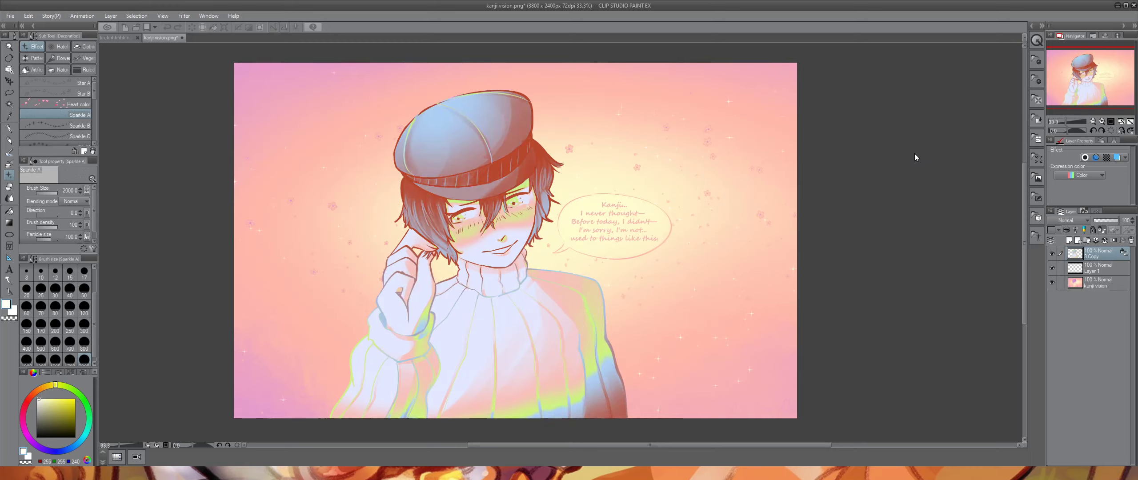
{"action": "key", "text": "ctrl+z"}
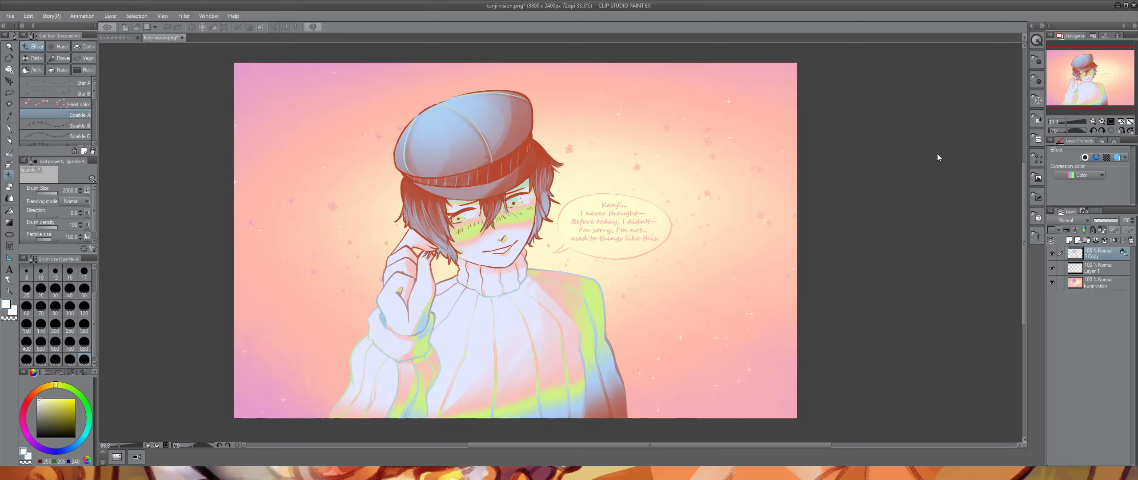
{"action": "key", "text": "ctrl+z"}
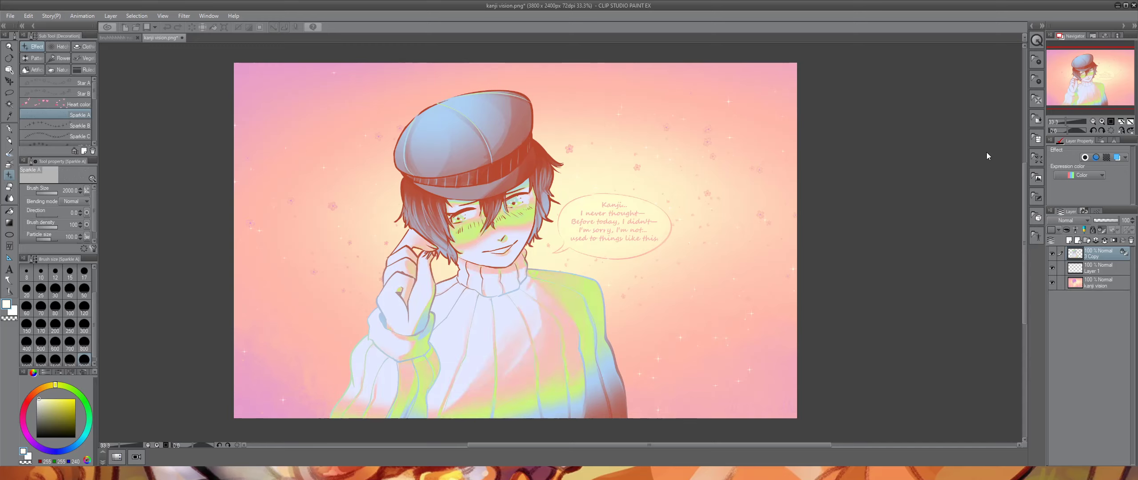
{"action": "key", "text": "ctrl+z"}
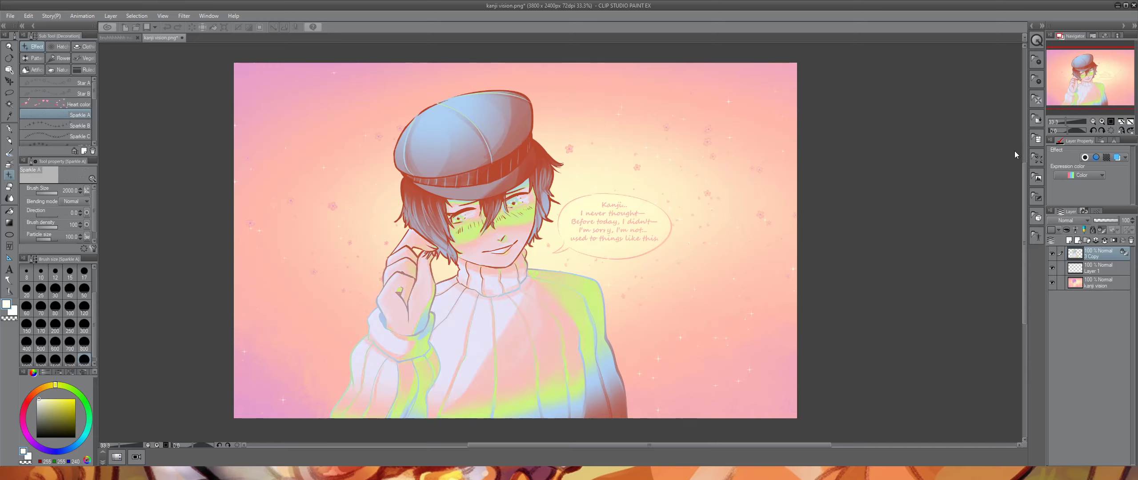
{"action": "key", "text": "ctrl+y"}
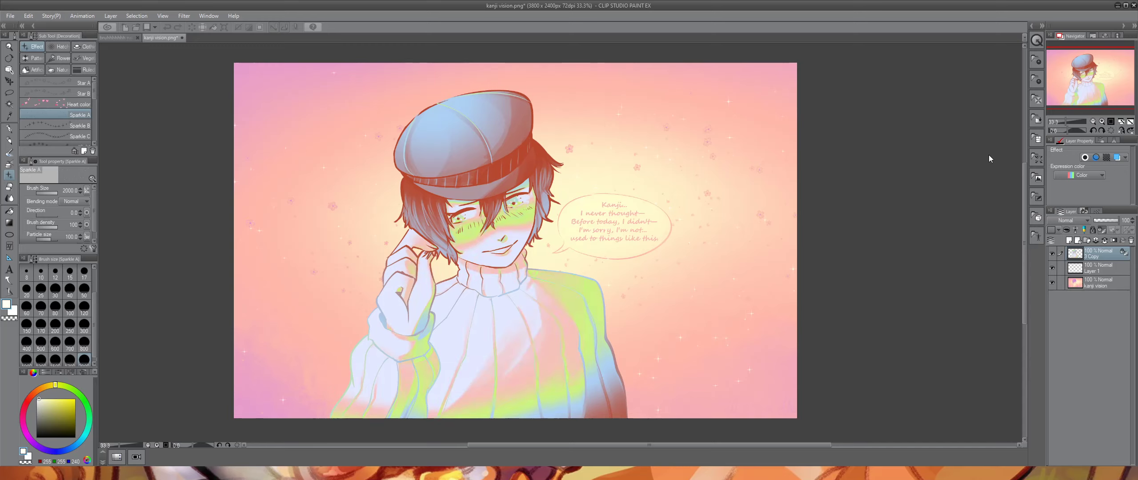
{"action": "left_click", "coordinate": [1036, 138]}
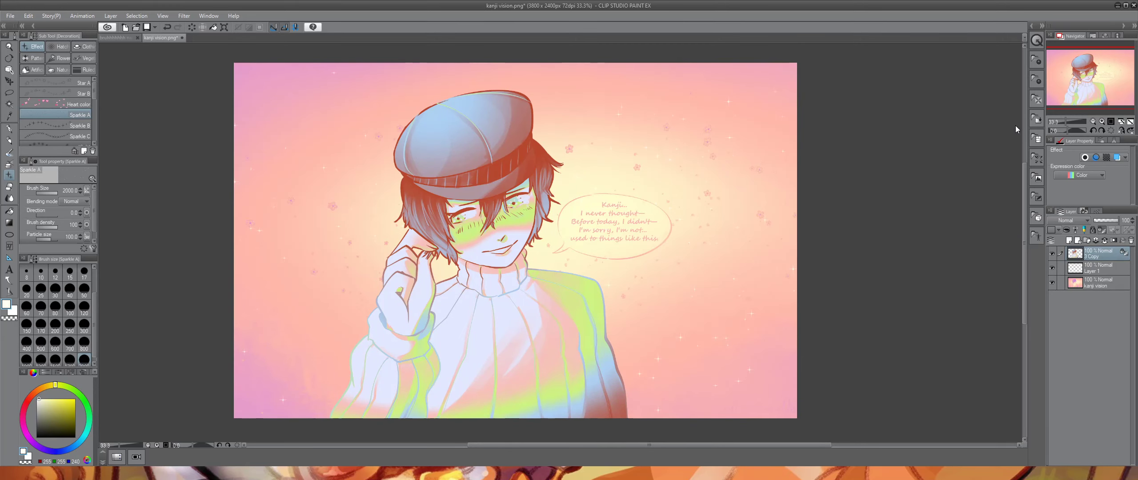
{"action": "key", "text": "ctrl+z"}
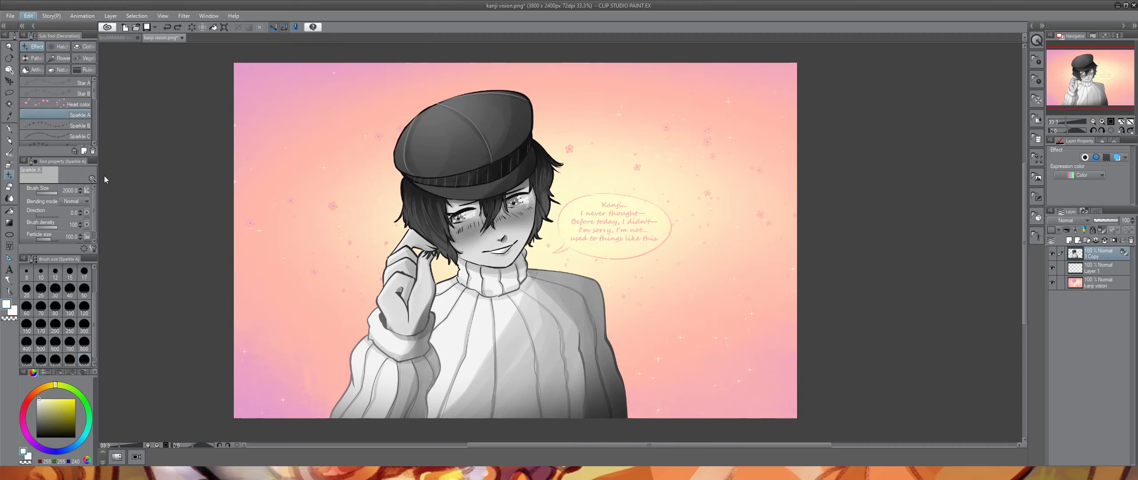
- Apply a navy-to-cream gradient map to the greyscale character layer
{"action": "left_click", "coordinate": [269, 238]}
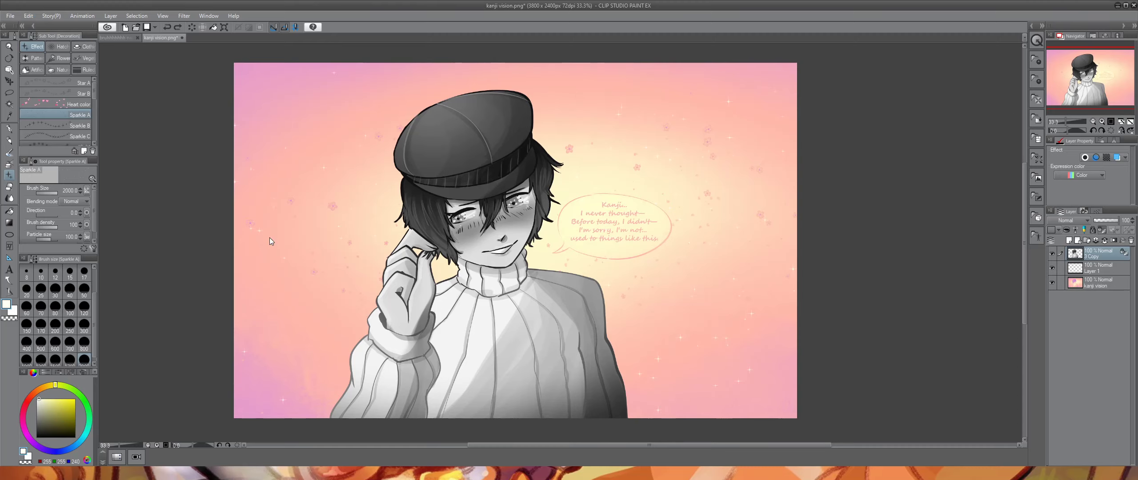
{"action": "left_click", "coordinate": [912, 200]}
{"action": "left_click", "coordinate": [909, 212]}
{"action": "left_click", "coordinate": [908, 223]}
{"action": "key", "text": "ctrl+z"}
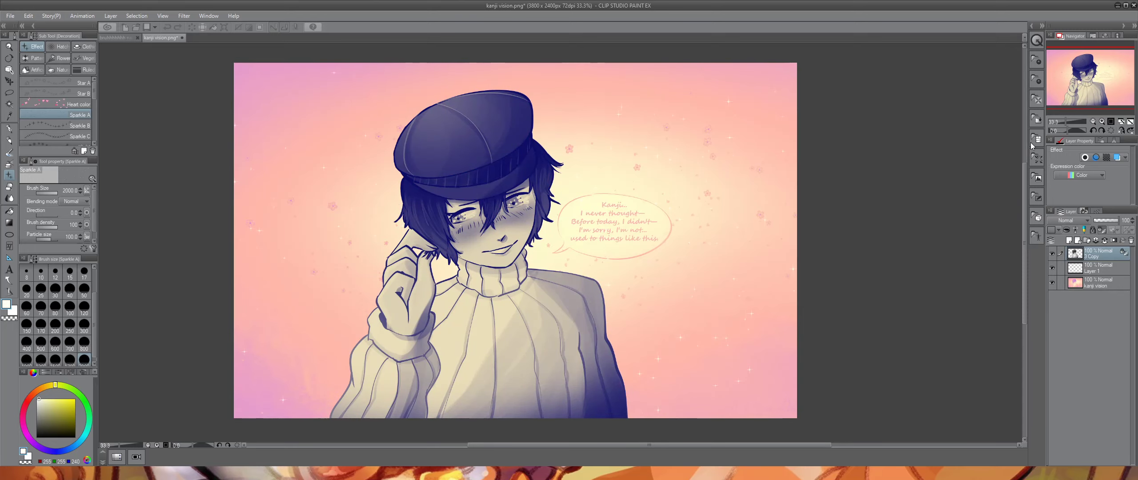
- Try shifting the character layer's hue, saturation and luminosity towards green, olive-blue and maroon-mint colourings, and cancel the adjustment
{"action": "key", "text": "ctrl+u"}
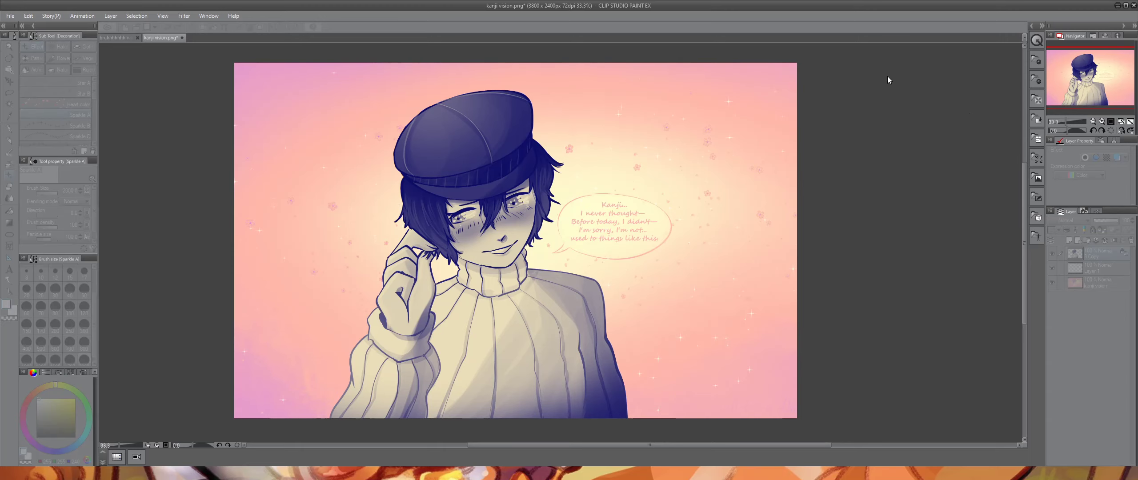
{"action": "left_click_drag", "start_coordinate": [871, 86], "coordinate": [813, 91]}
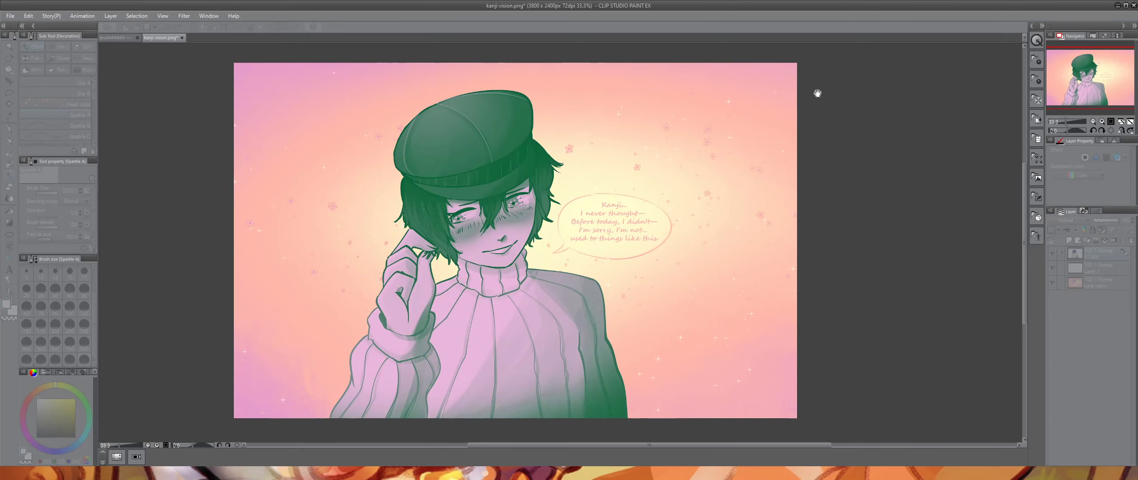
{"action": "left_click", "coordinate": [933, 111]}
{"action": "key", "text": "ctrl+z"}
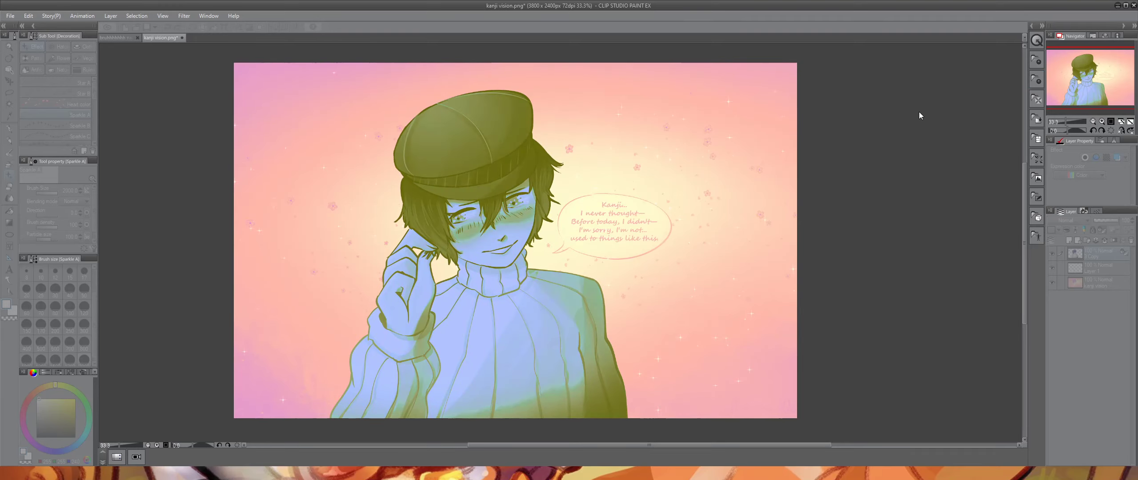
{"action": "left_click", "coordinate": [922, 132]}
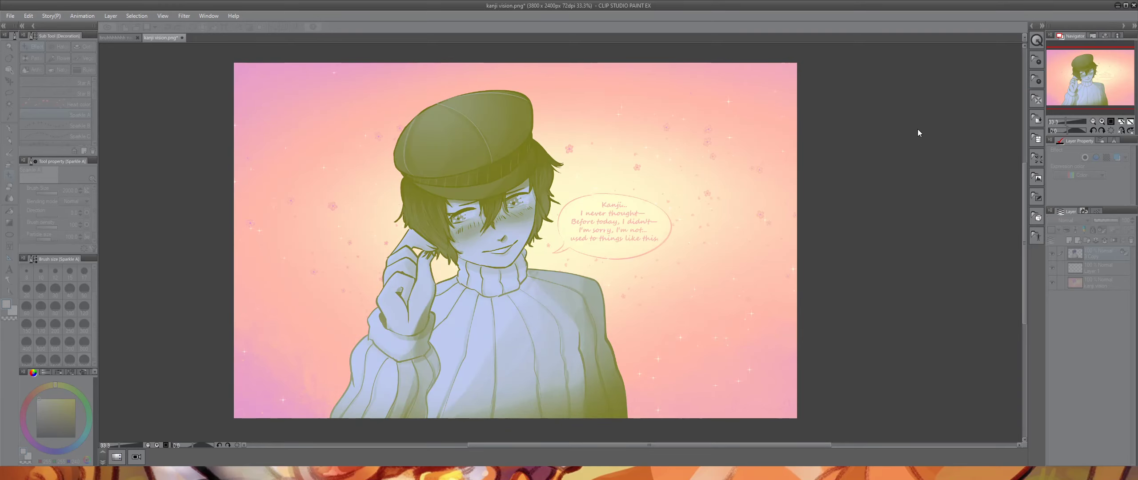
{"action": "left_click", "coordinate": [904, 133]}
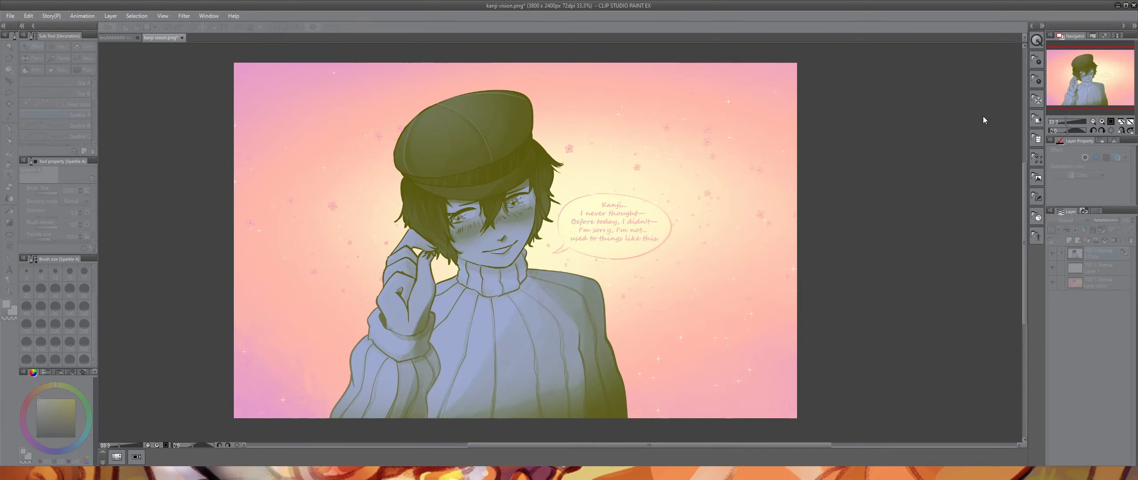
{"action": "key", "text": "ctrl+y"}
{"action": "key", "text": "ctrl+z"}
{"action": "left_click", "coordinate": [991, 119]}
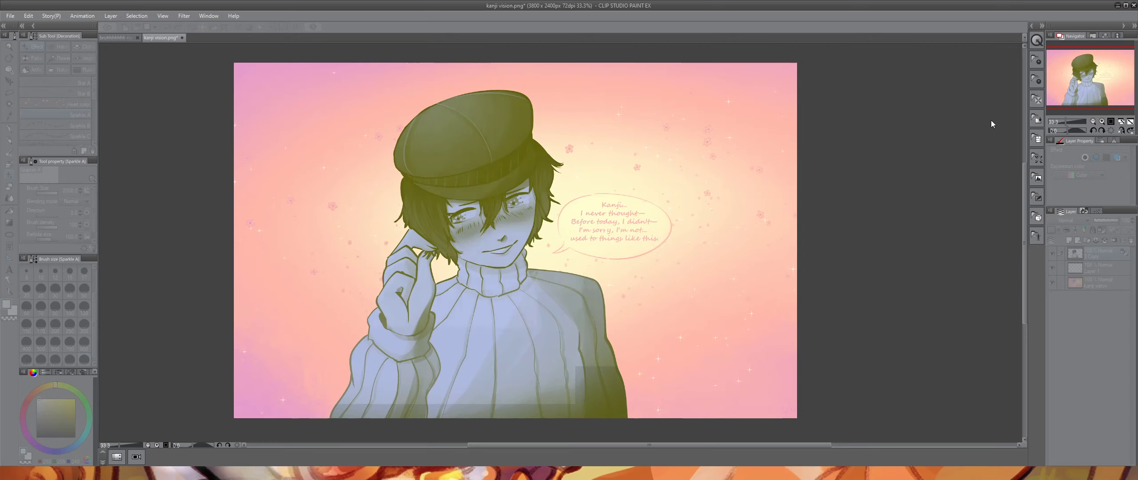
{"action": "left_click_drag", "start_coordinate": [917, 89], "coordinate": [941, 87]}
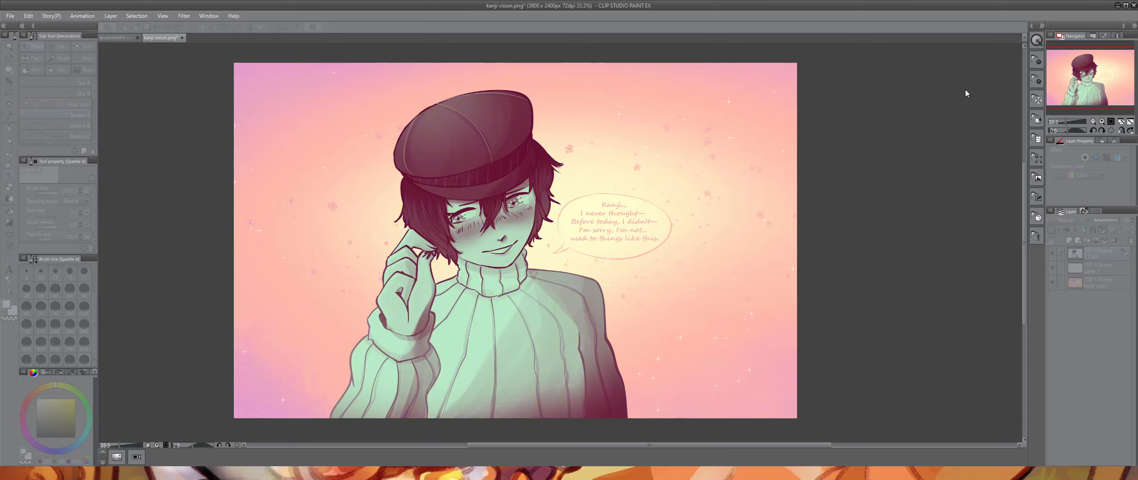
{"action": "key", "text": "ctrl+y"}
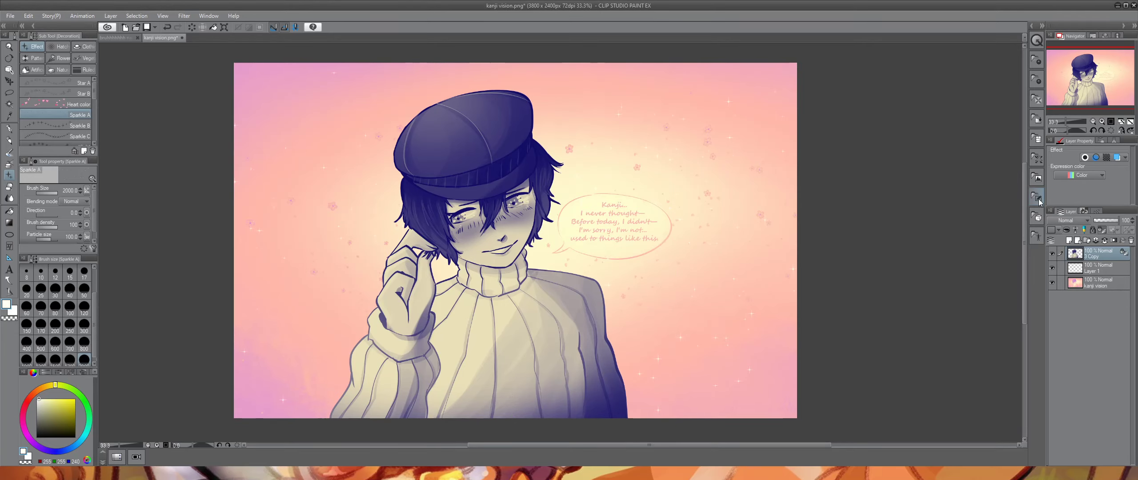
- Crop the canvas to a rectangle around the character and speech bubble, about 2610 px wide at full height, and clear the selection
{"action": "left_click", "coordinate": [9, 93]}
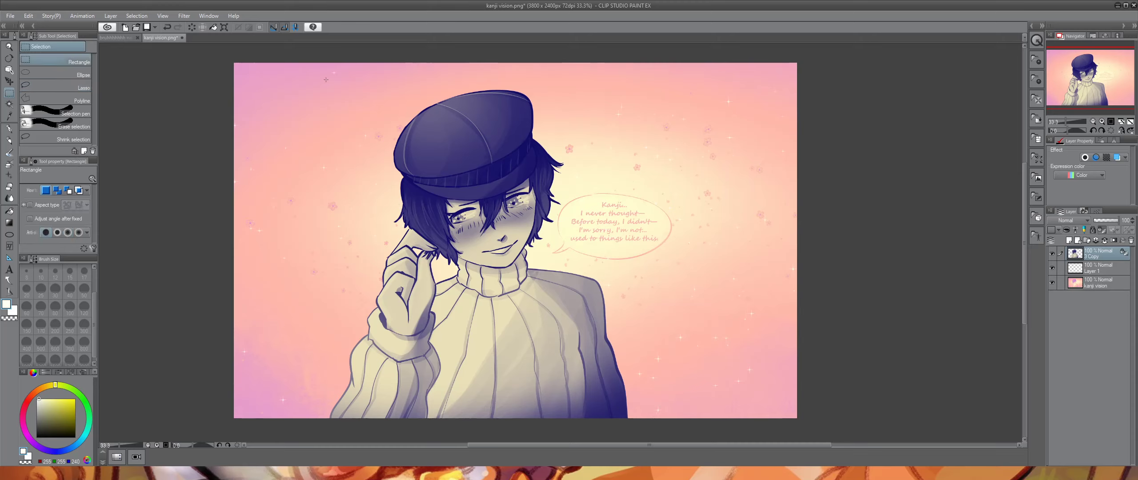
{"action": "left_click_drag", "start_coordinate": [313, 59], "coordinate": [696, 425]}
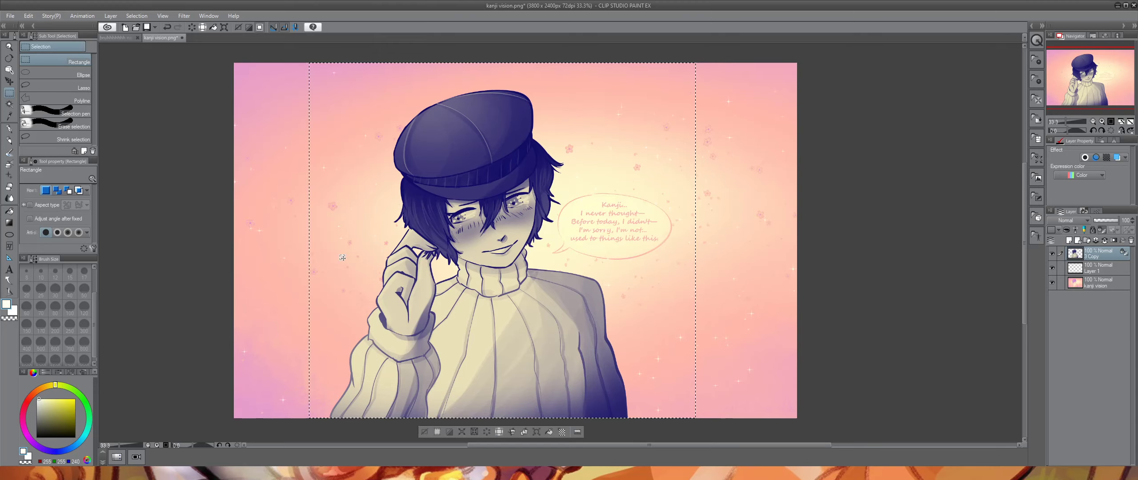
{"action": "left_click", "coordinate": [25, 18]}
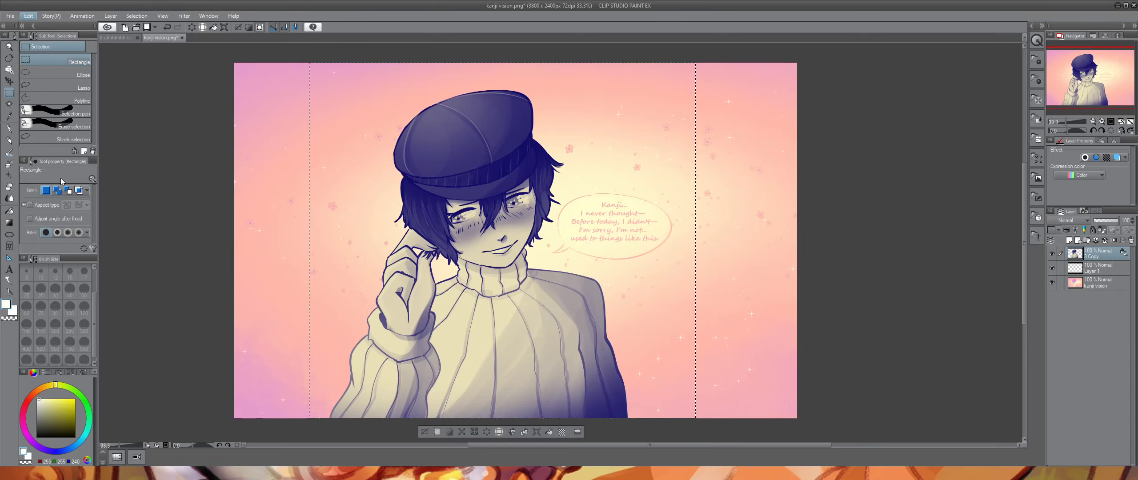
{"action": "left_click", "coordinate": [69, 225]}
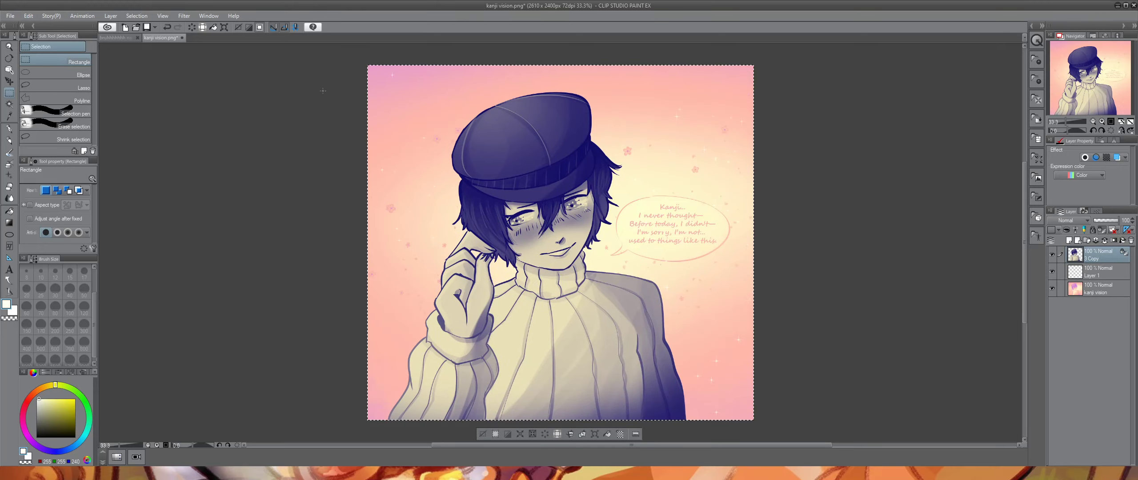
{"action": "left_click", "coordinate": [337, 58]}
- Crop the canvas again to about 2498 x 2315 px, trimming strips off the upper and left edges
{"action": "left_click_drag", "start_coordinate": [379, 70], "coordinate": [766, 422]}
{"action": "left_click", "coordinate": [389, 83]}
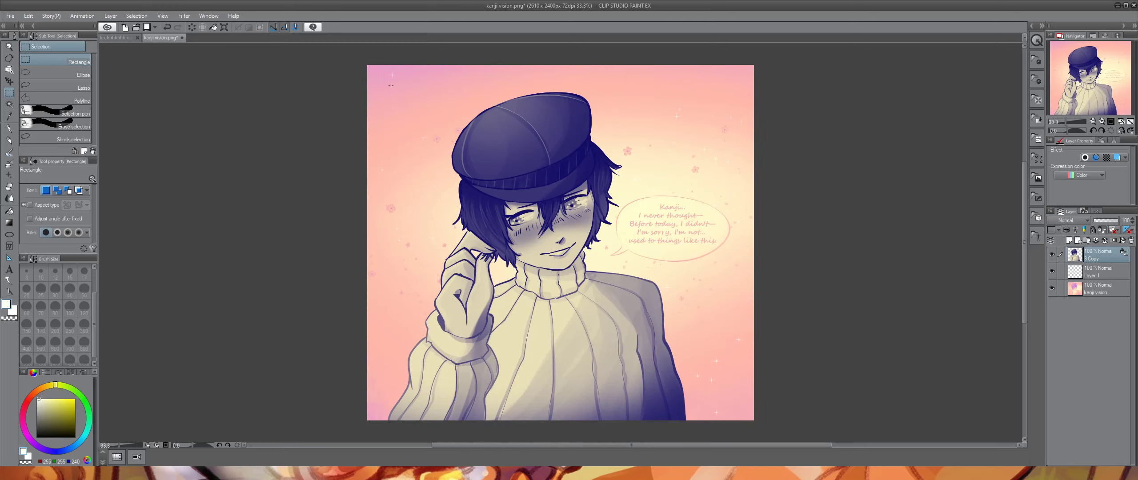
{"action": "left_click_drag", "start_coordinate": [391, 85], "coordinate": [763, 435]}
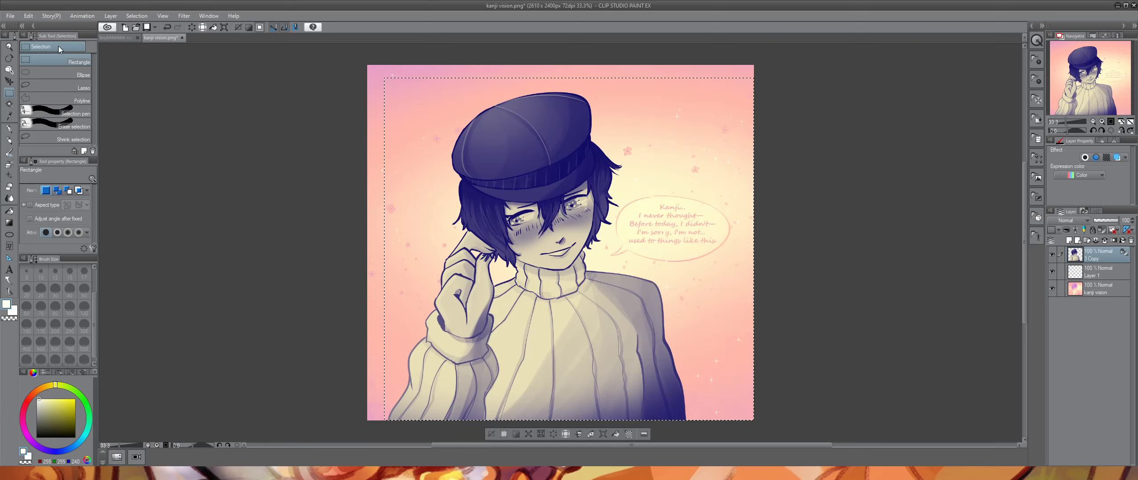
{"action": "key", "text": "ctrl+t"}
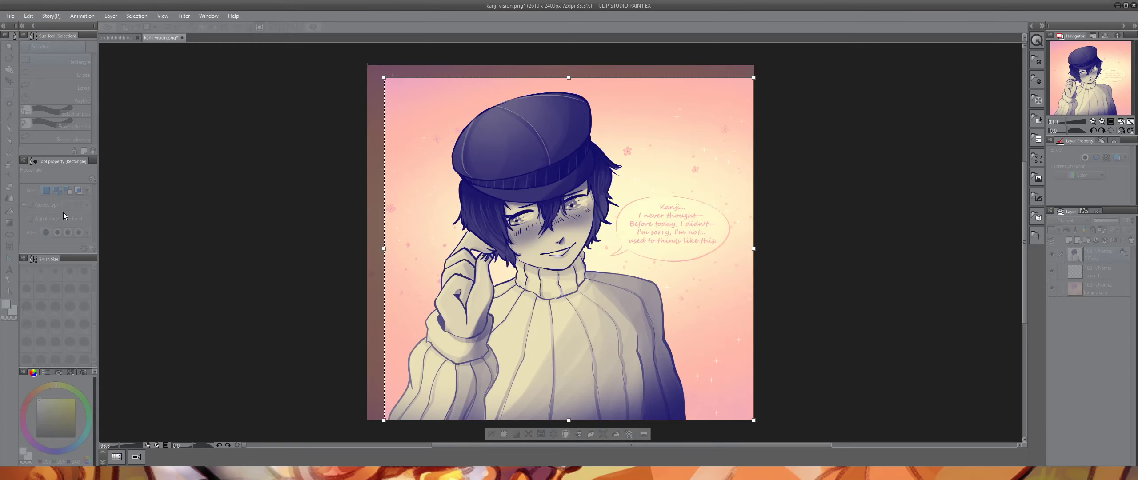
{"action": "left_click", "coordinate": [621, 215]}
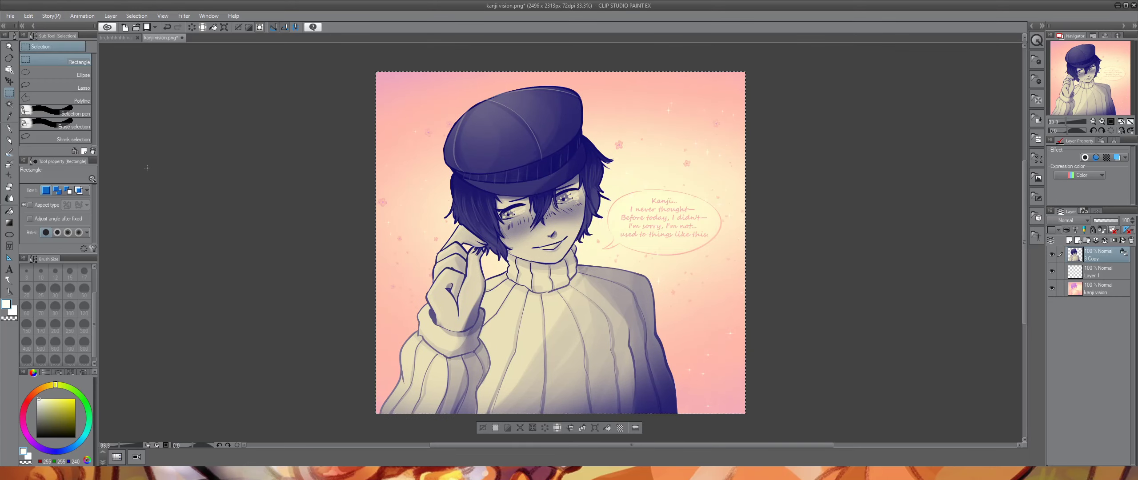
- Change the canvas size to 2500 x 2300 px
{"action": "left_click", "coordinate": [31, 105]}
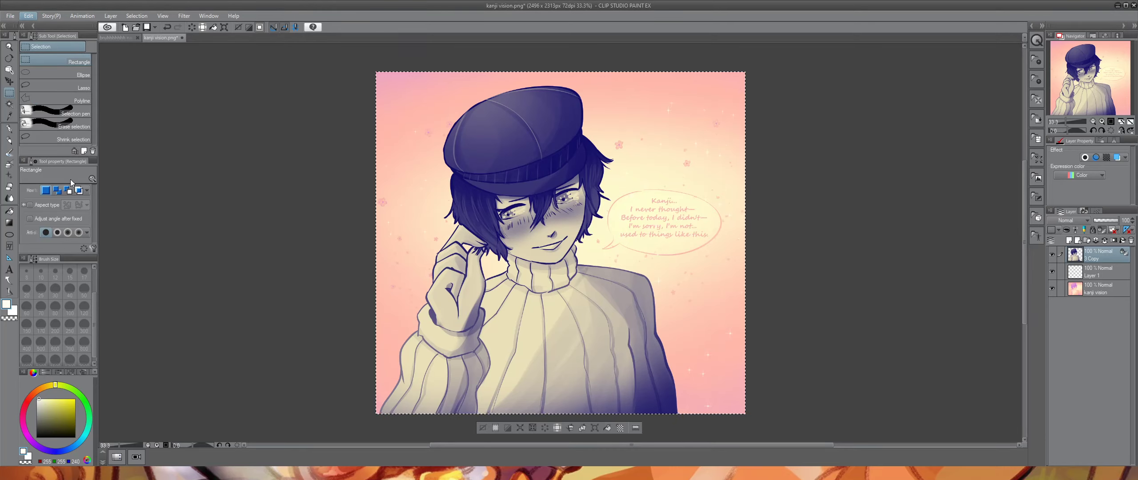
{"action": "key", "text": "ctrl+t"}
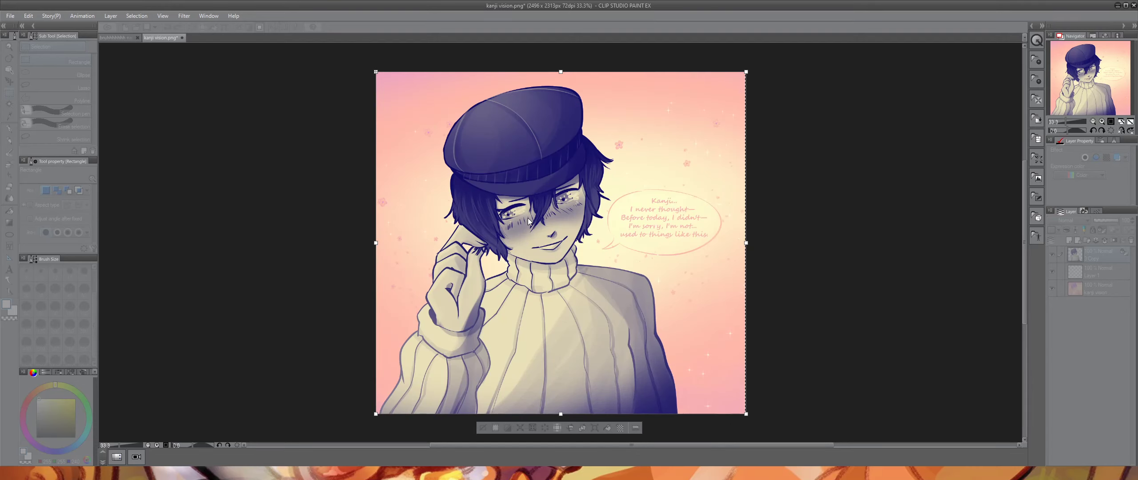
{"action": "key", "text": "BackSpace"}
{"action": "key", "text": "BackSpace"}
{"action": "type", "text": "00"}
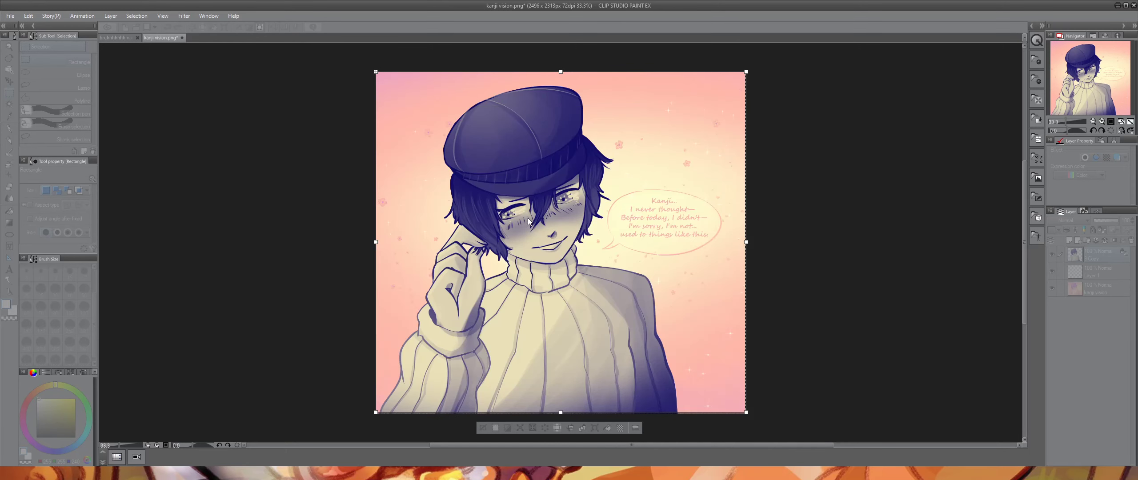
{"action": "key", "text": "Return"}
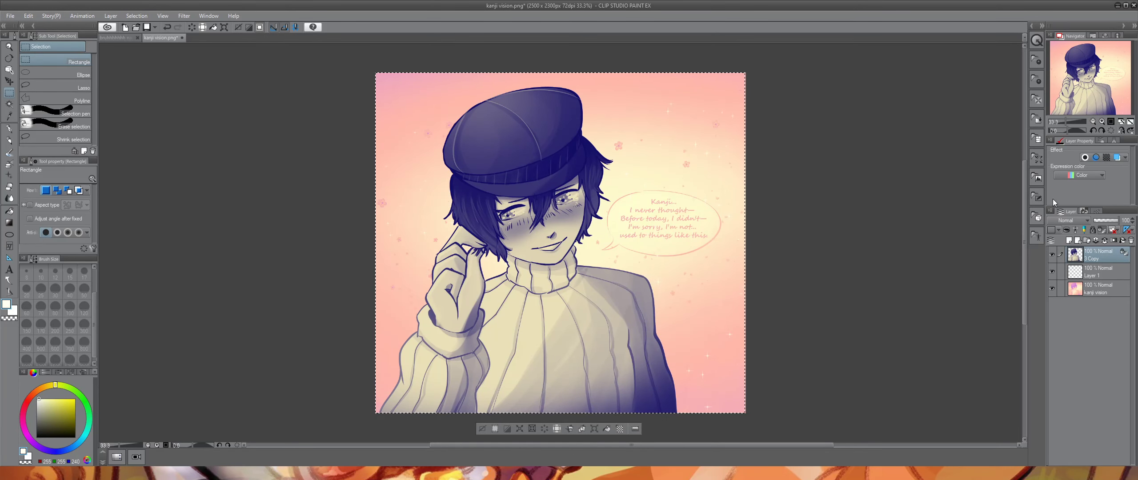
- Add a new layer on top and ready a marker in a darker pink based on the background colour at the lower-right corner
{"action": "left_click", "coordinate": [1068, 240]}
{"action": "left_click_drag", "start_coordinate": [1065, 122], "coordinate": [1070, 121]}
{"action": "left_click_drag", "start_coordinate": [1093, 71], "coordinate": [1120, 97]}
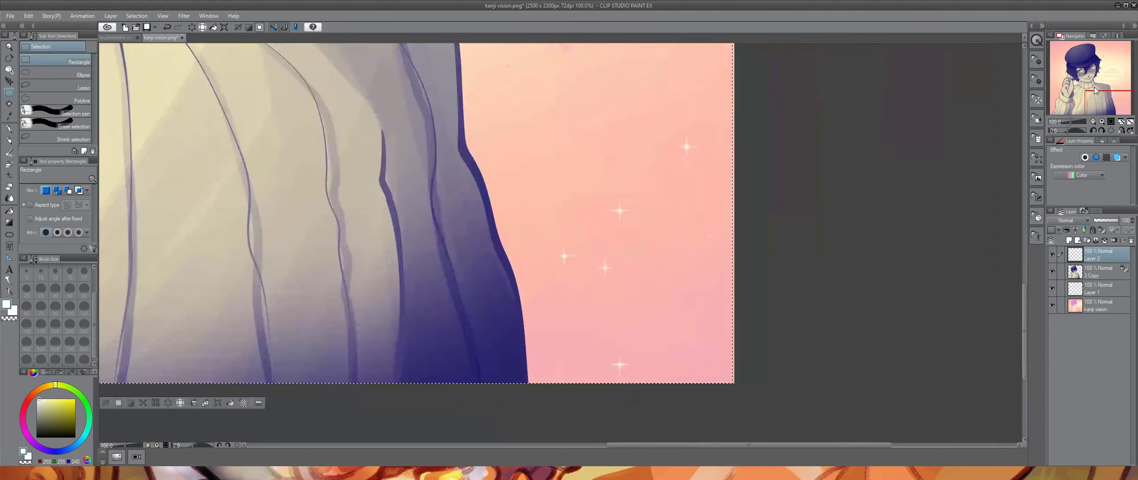
{"action": "left_click", "coordinate": [9, 128]}
{"action": "left_click_drag", "start_coordinate": [54, 408], "coordinate": [76, 437]}
{"action": "key", "text": "i"}
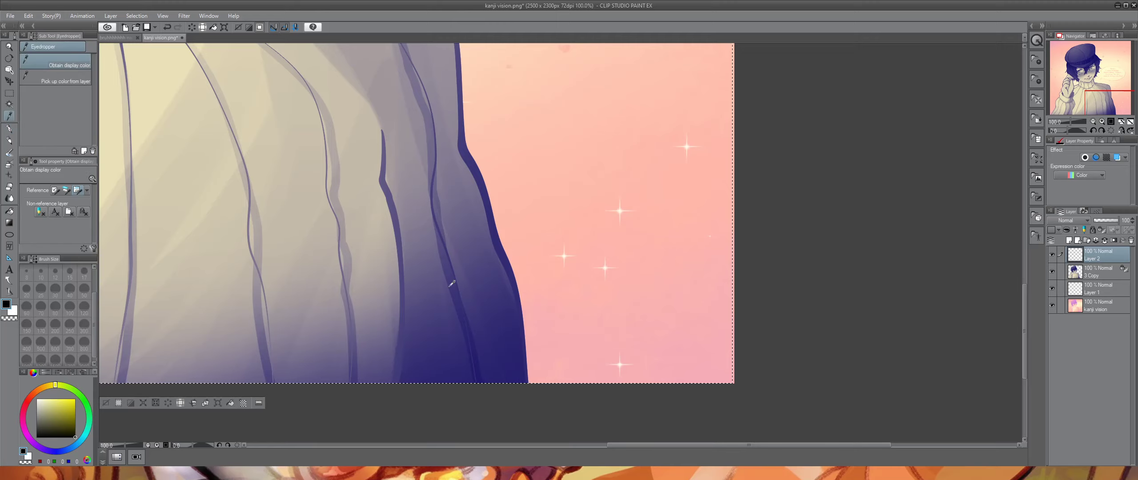
{"action": "left_click", "coordinate": [692, 371]}
{"action": "left_click", "coordinate": [53, 404]}
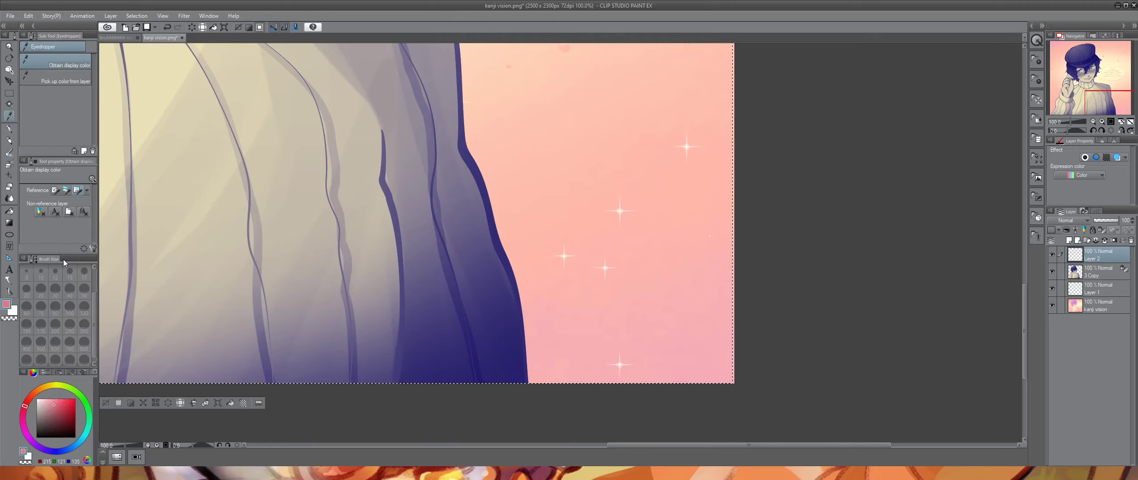
{"action": "left_click", "coordinate": [9, 128]}
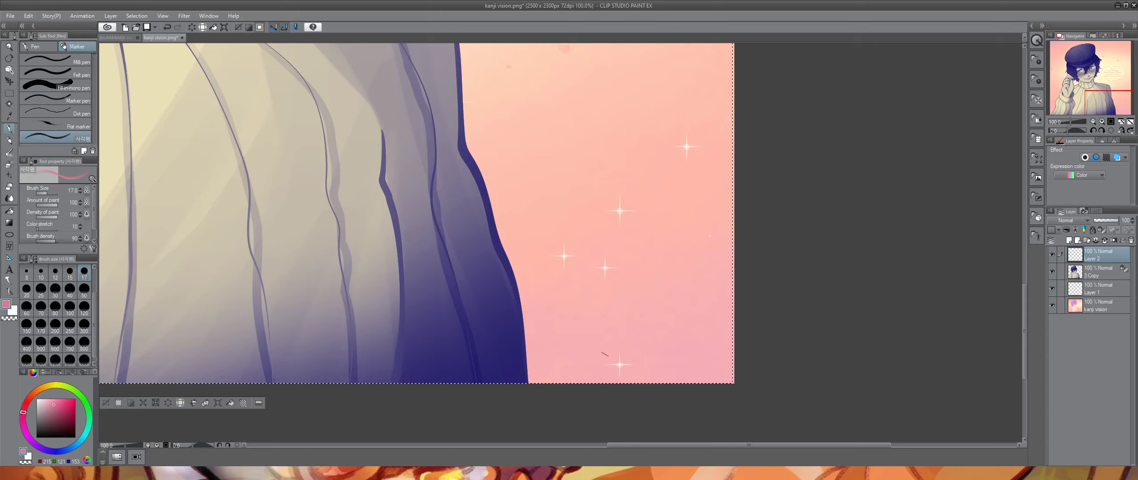
- Handwrite the artist's signature in pink in the lower-right corner of the picture and clear the selection
{"action": "mouse_move", "coordinate": [575, 359]}
{"action": "left_mouse_down"}
{"action": "mouse_move", "coordinate": [558, 361]}
{"action": "mouse_move", "coordinate": [572, 372]}
{"action": "mouse_move", "coordinate": [575, 348]}
{"action": "left_mouse_up"}
{"action": "key", "text": "ctrl+z"}
{"action": "mouse_move", "coordinate": [580, 363]}
{"action": "left_mouse_down"}
{"action": "mouse_move", "coordinate": [595, 361]}
{"action": "mouse_move", "coordinate": [600, 376]}
{"action": "left_mouse_up"}
{"action": "mouse_move", "coordinate": [617, 353]}
{"action": "left_mouse_down"}
{"action": "mouse_move", "coordinate": [605, 362]}
{"action": "mouse_move", "coordinate": [618, 371]}
{"action": "left_mouse_up"}
{"action": "left_click_drag", "start_coordinate": [621, 370], "coordinate": [626, 378]}
{"action": "left_click_drag", "start_coordinate": [628, 376], "coordinate": [667, 368]}
{"action": "mouse_move", "coordinate": [680, 355]}
{"action": "left_mouse_down"}
{"action": "mouse_move", "coordinate": [671, 372]}
{"action": "mouse_move", "coordinate": [680, 355]}
{"action": "mouse_move", "coordinate": [699, 366]}
{"action": "mouse_move", "coordinate": [710, 358]}
{"action": "left_mouse_up"}
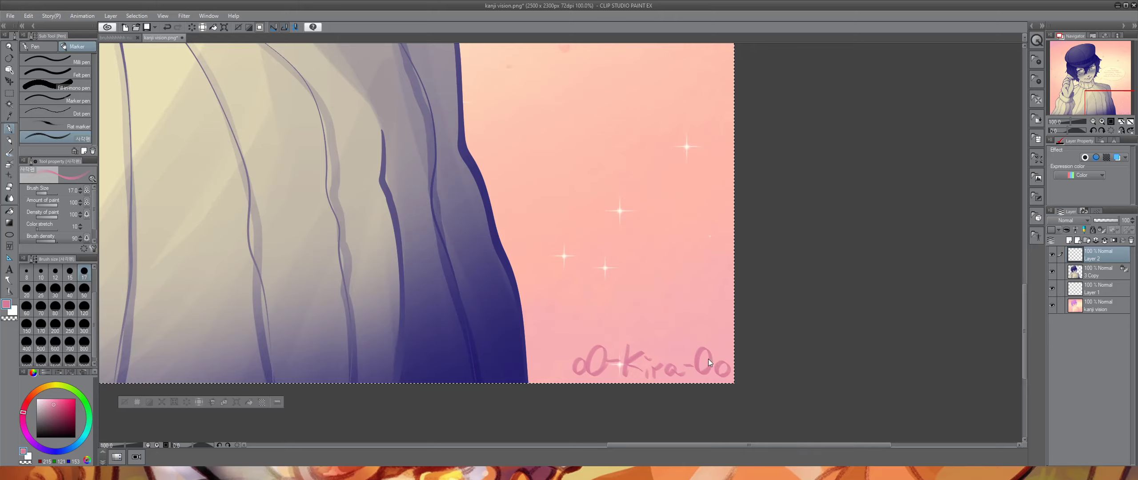
{"action": "key", "text": "ctrl+d"}
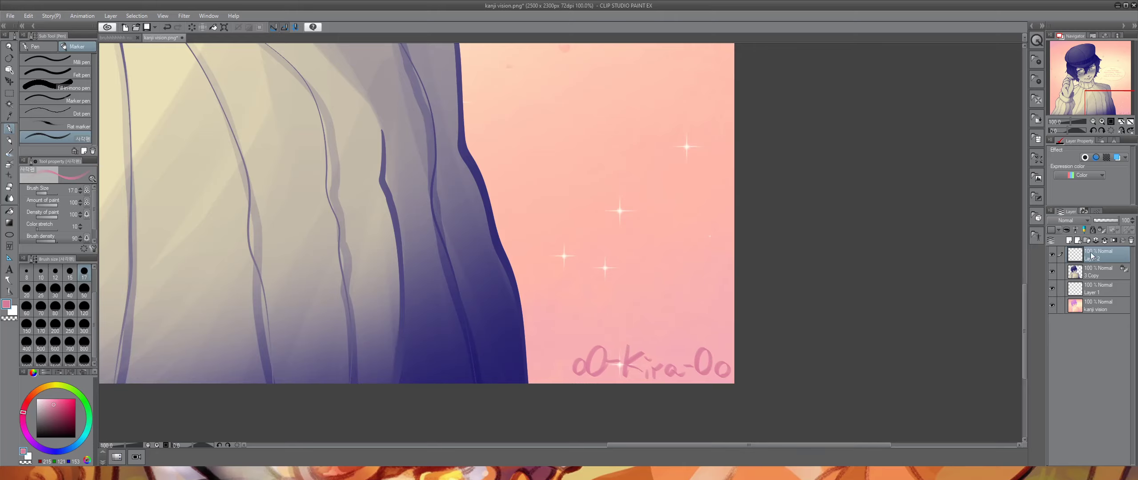
- Move the signature layer below the character layer and merge it and the sparkle layer down into the background
{"action": "left_click_drag", "start_coordinate": [1093, 258], "coordinate": [1100, 283]}
{"action": "left_click", "coordinate": [1104, 242]}
{"action": "left_click", "coordinate": [1105, 242]}
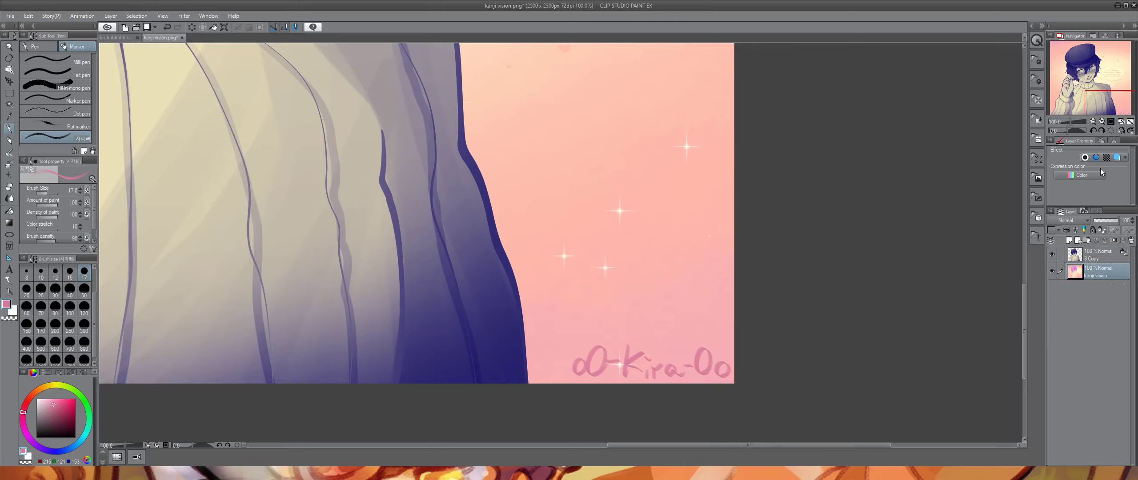
- Start a gradient map on the merged background layer and try a red and a yellow-lavender gradient
{"action": "scroll", "coordinate": [1088, 91], "scroll_direction": "down", "scroll_amount": 3}
{"action": "left_click_drag", "start_coordinate": [1087, 91], "coordinate": [1075, 69]}
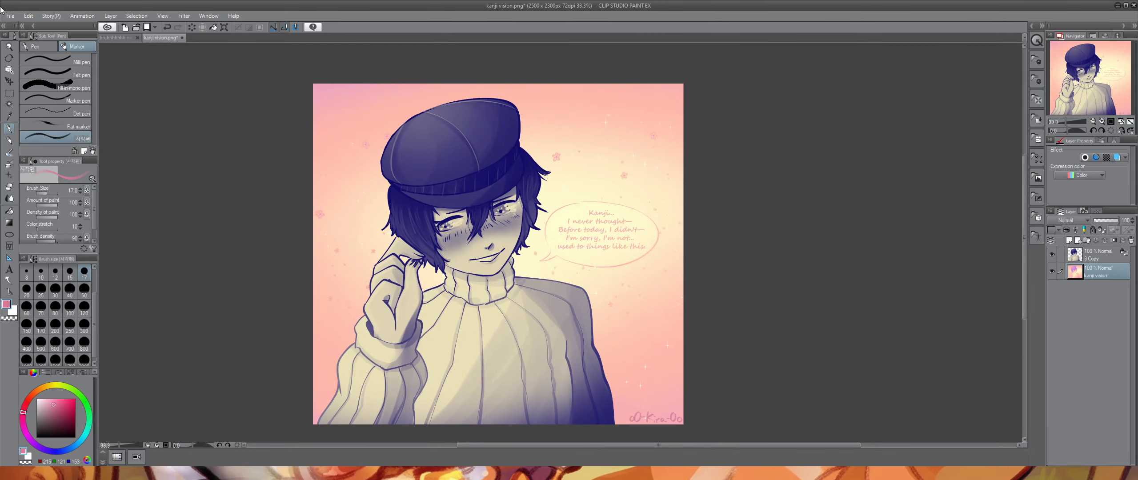
{"action": "left_click", "coordinate": [27, 17]}
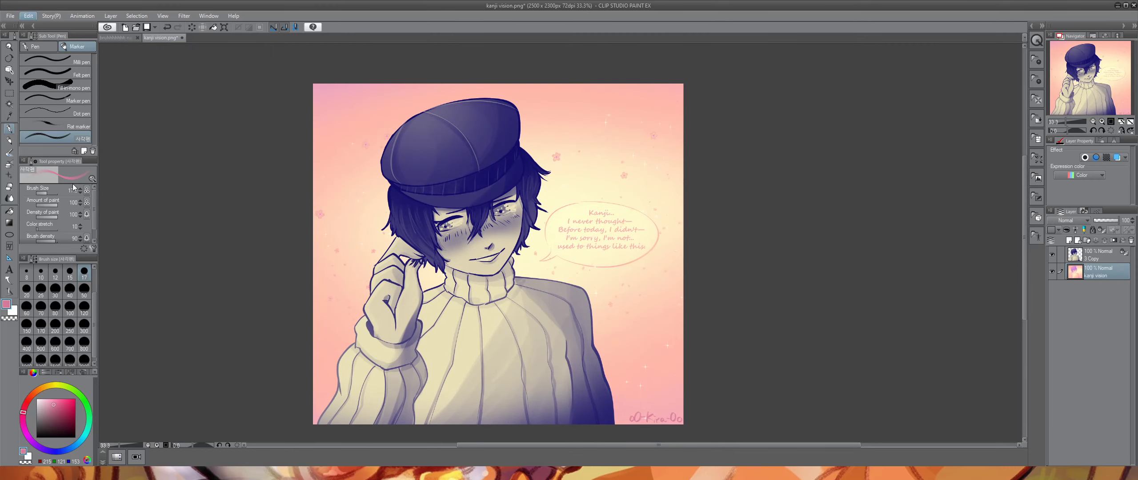
{"action": "left_click", "coordinate": [186, 266]}
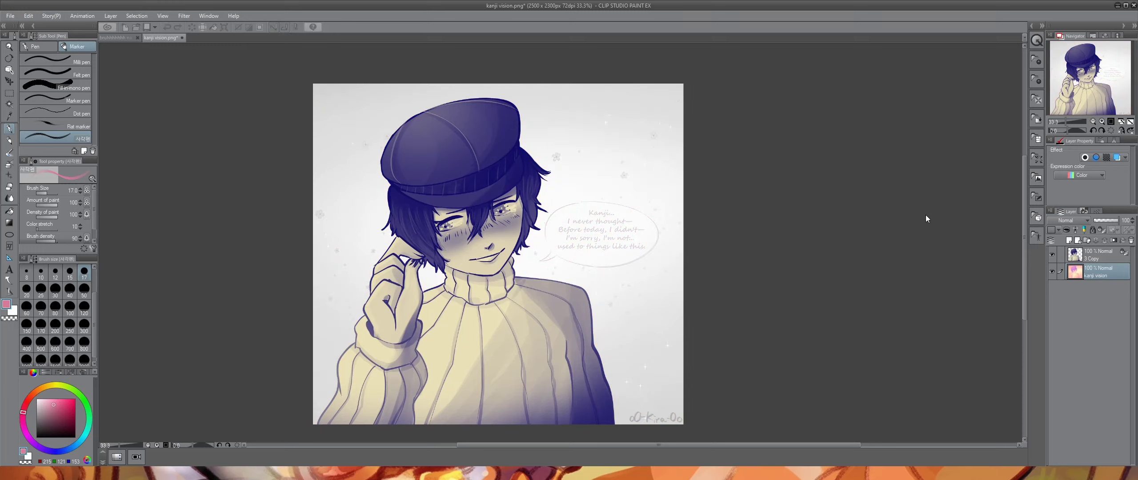
{"action": "left_click", "coordinate": [912, 205]}
{"action": "left_click", "coordinate": [933, 173]}
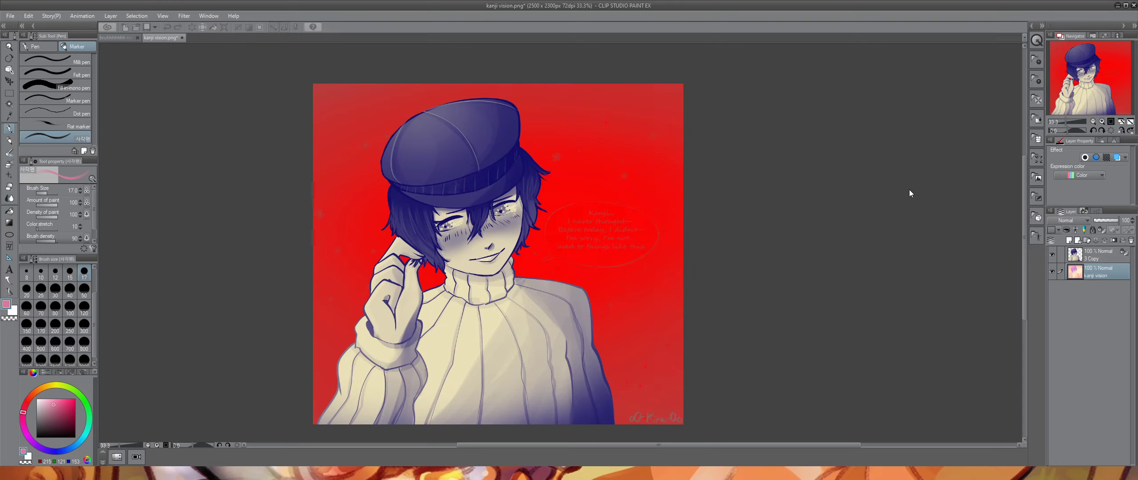
{"action": "left_click", "coordinate": [912, 218]}
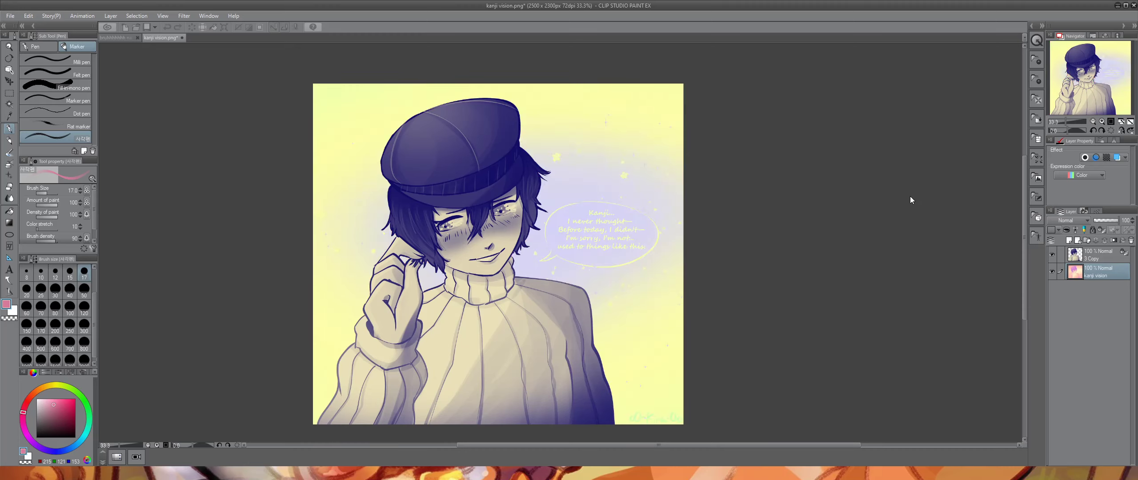
- Choose an orange sunset gradient, shift its colour stops to run from purple edges through red to yellow, and apply it to the background
{"action": "left_click", "coordinate": [910, 196]}
{"action": "left_click_drag", "start_coordinate": [996, 152], "coordinate": [1002, 152]}
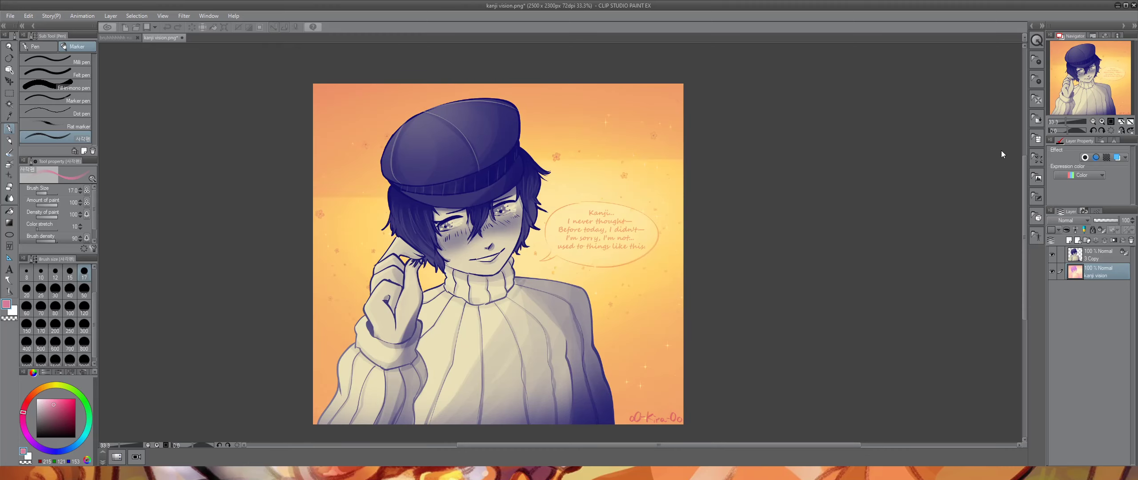
{"action": "left_click", "coordinate": [981, 152]}
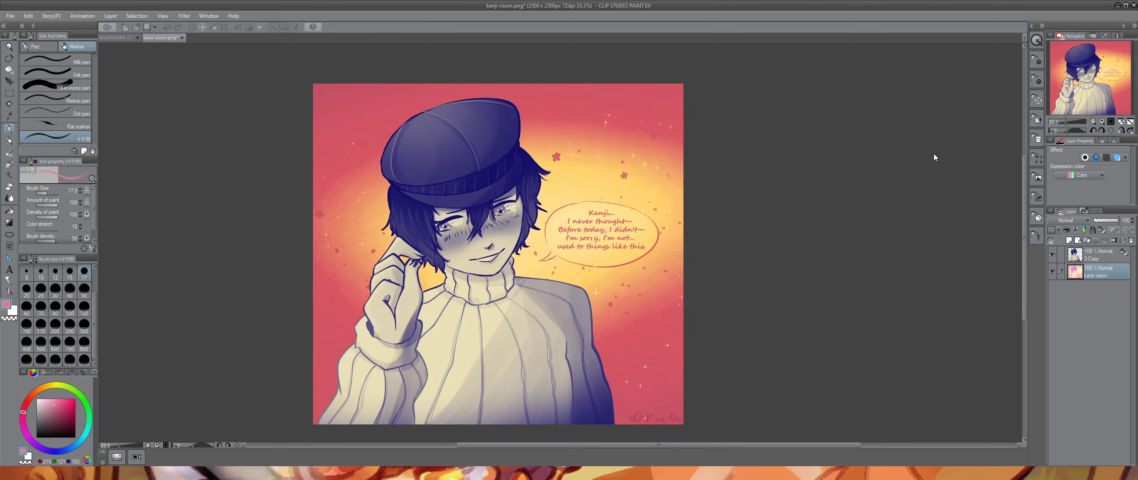
{"action": "mouse_move", "coordinate": [950, 155]}
{"action": "left_mouse_down"}
{"action": "mouse_move", "coordinate": [984, 153]}
{"action": "mouse_move", "coordinate": [949, 151]}
{"action": "mouse_move", "coordinate": [962, 154]}
{"action": "left_mouse_up"}
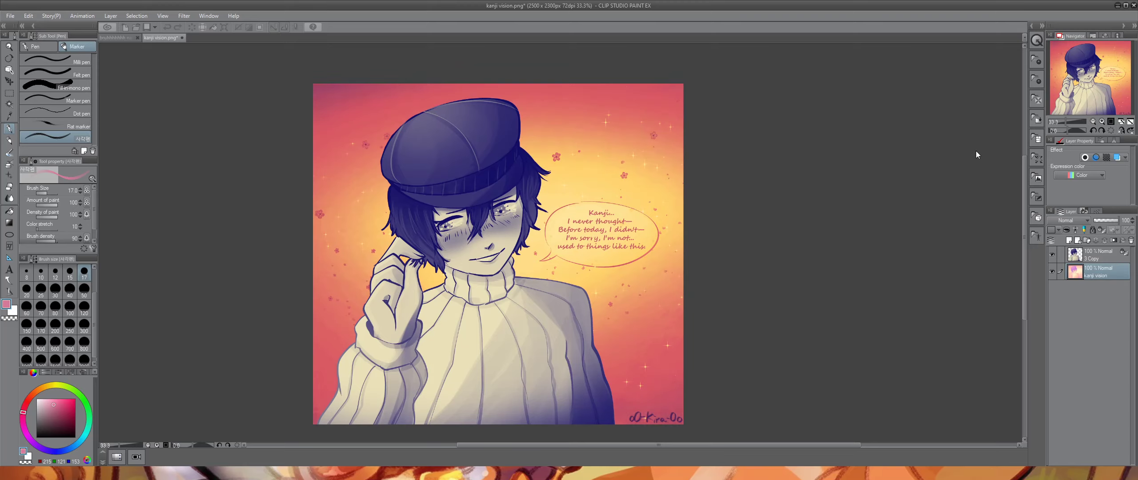
{"action": "left_click_drag", "start_coordinate": [976, 151], "coordinate": [967, 152]}
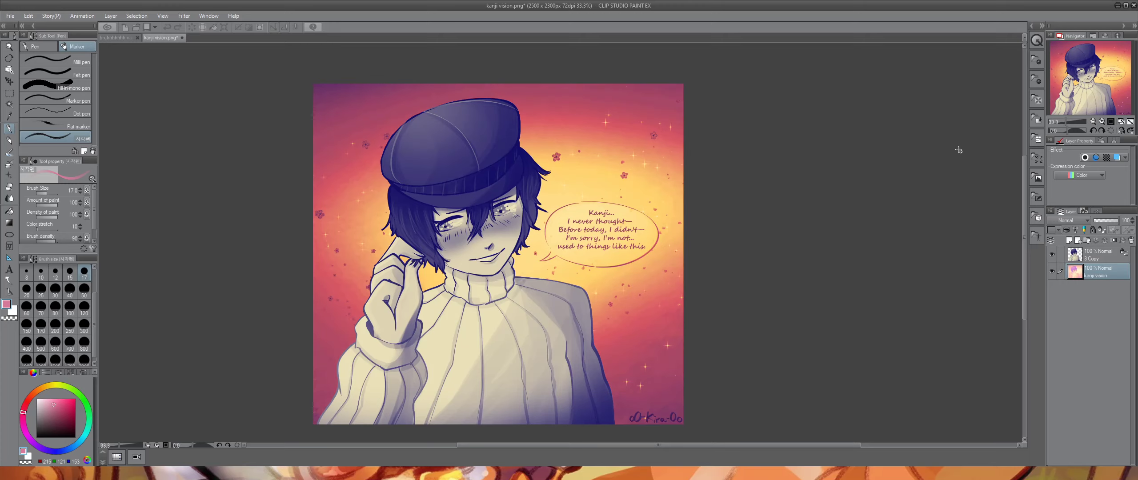
{"action": "left_click", "coordinate": [1048, 136]}
{"action": "left_click_drag", "start_coordinate": [1087, 86], "coordinate": [1091, 86]}
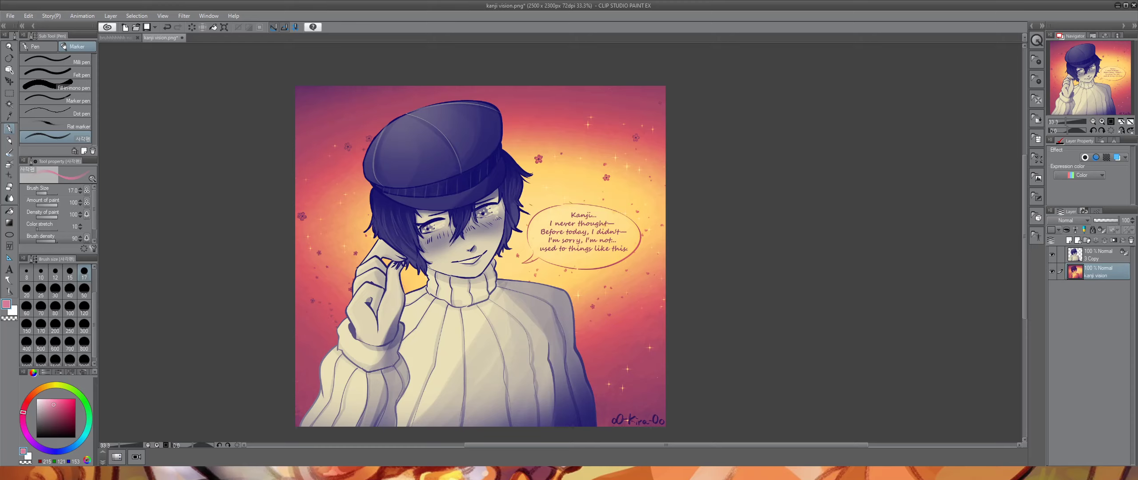